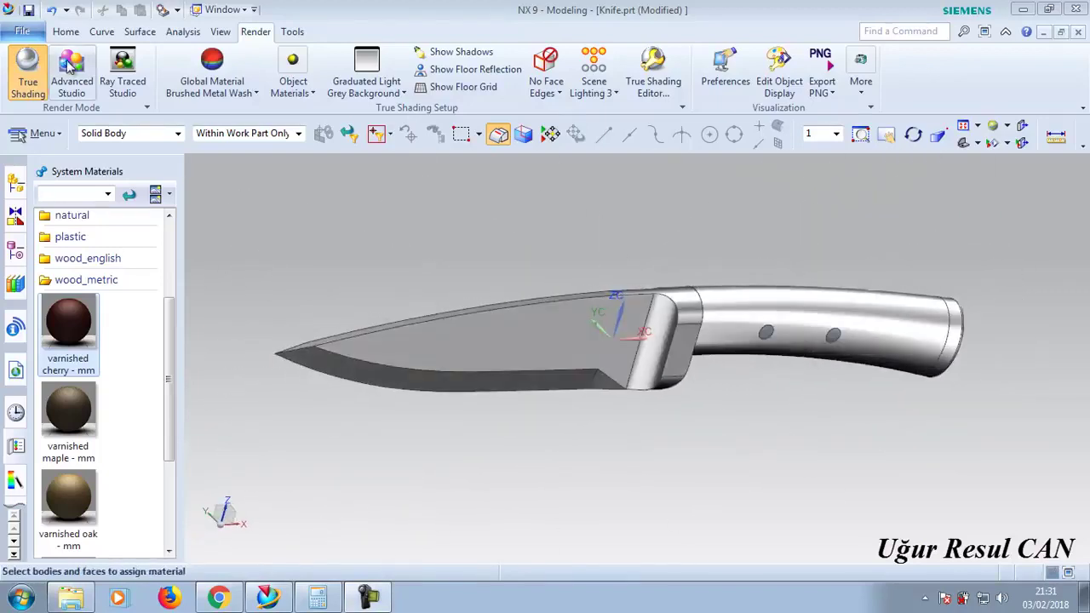
- Create a new empty millimetre Model part, model3.prt, from File > New
{"action": "left_click", "coordinate": [22, 31]}
{"action": "left_click", "coordinate": [47, 58]}
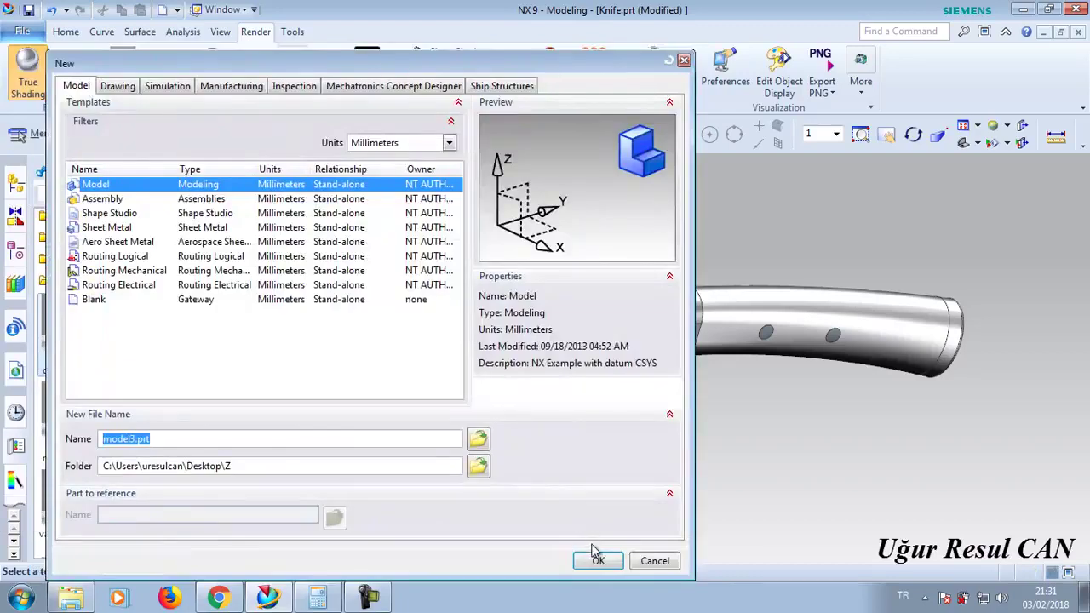
{"action": "left_click", "coordinate": [596, 556]}
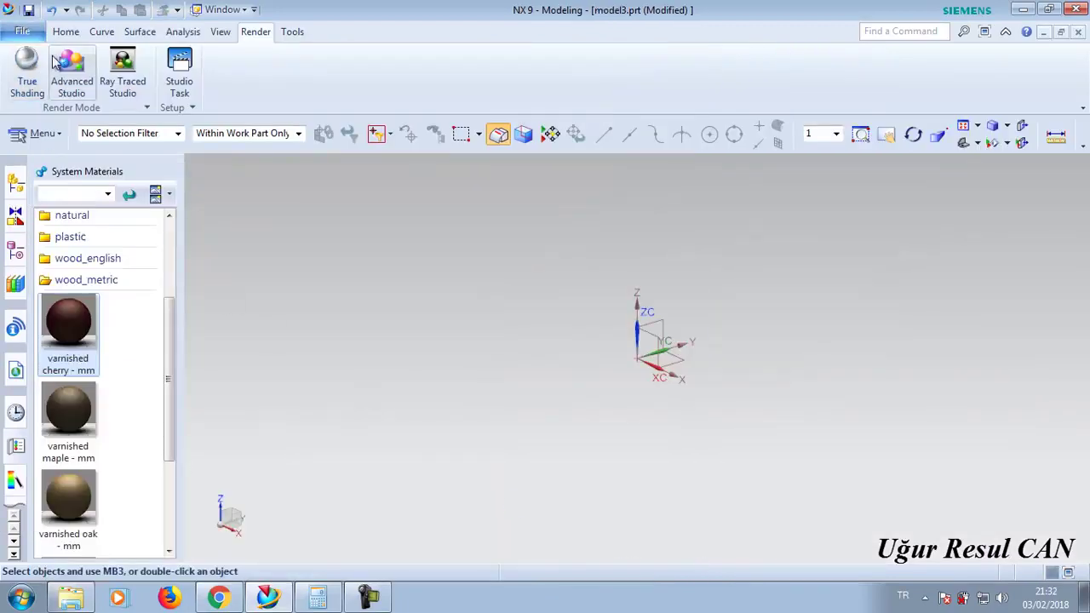
{"action": "left_click", "coordinate": [65, 33]}
- Sketch a 300 × 40 mm rectangle centred on the origin on the default plane
{"action": "left_click", "coordinate": [25, 70]}
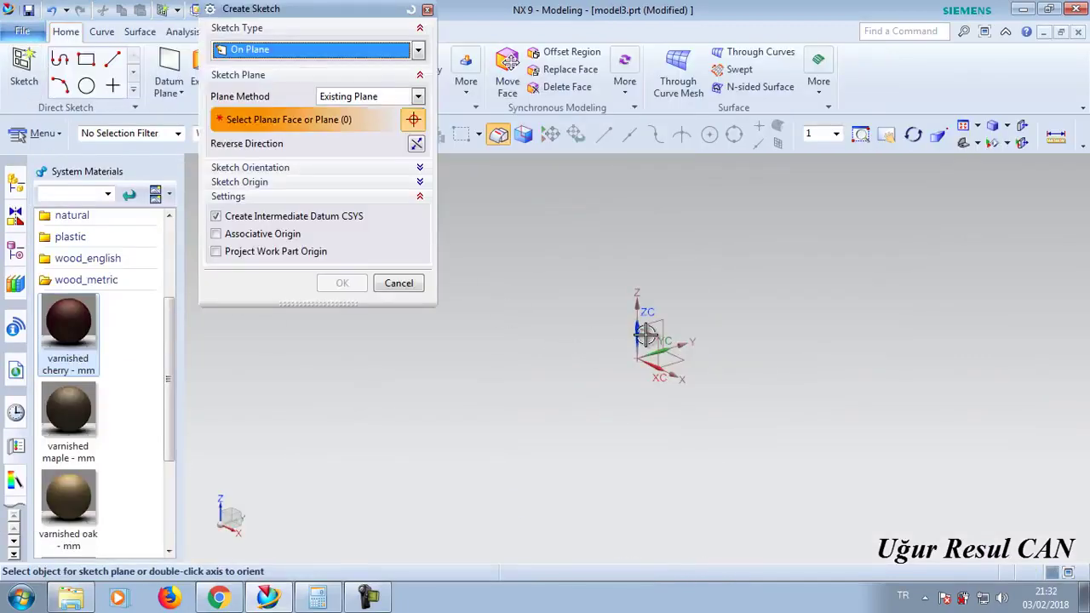
{"action": "left_click", "coordinate": [341, 283]}
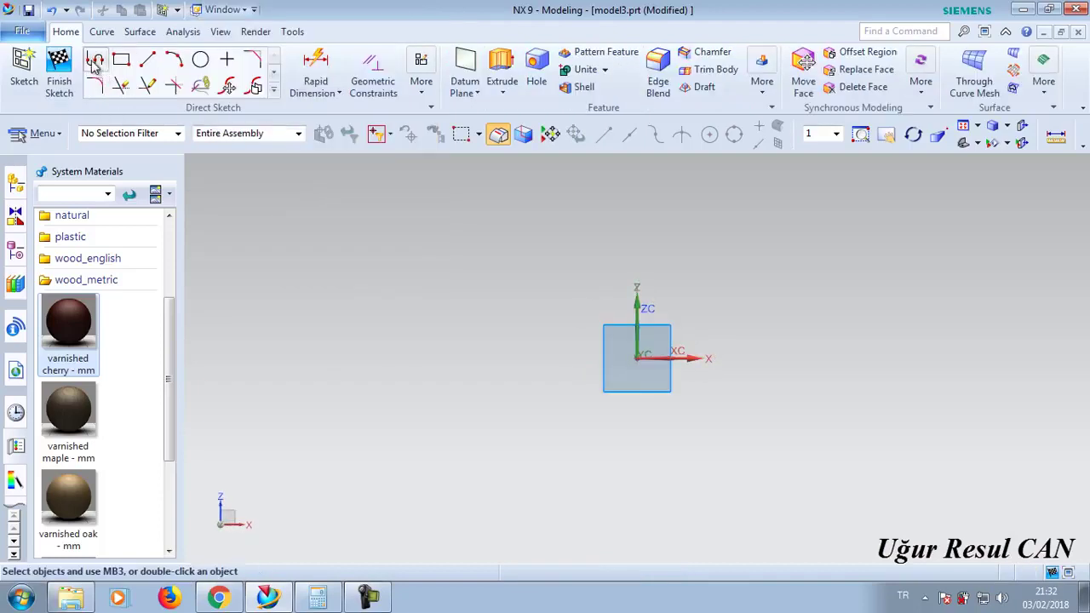
{"action": "left_click", "coordinate": [126, 62]}
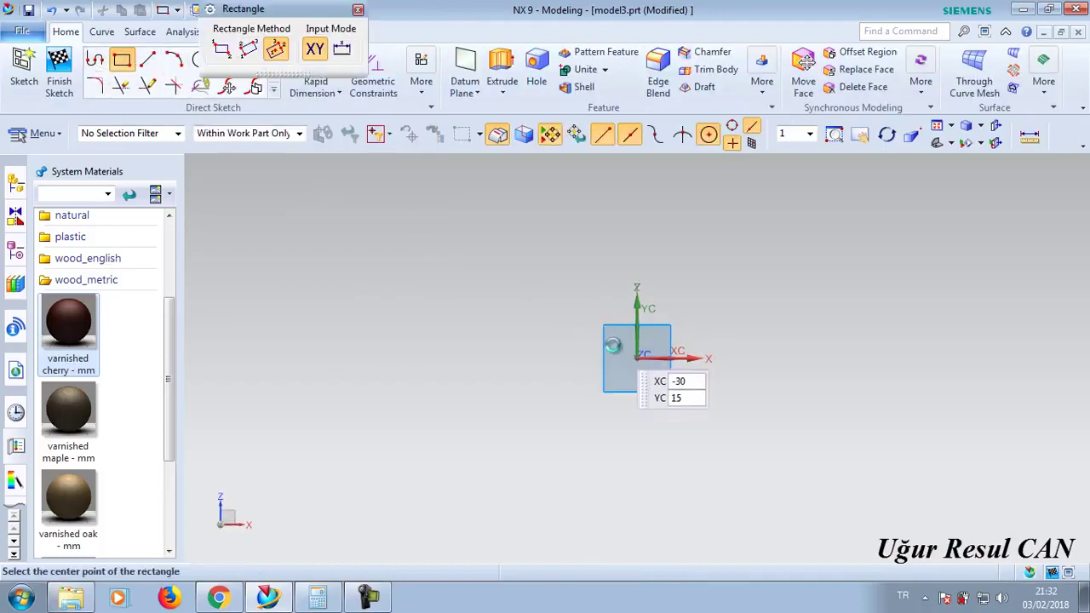
{"action": "left_click", "coordinate": [635, 356]}
{"action": "type", "text": "300"}
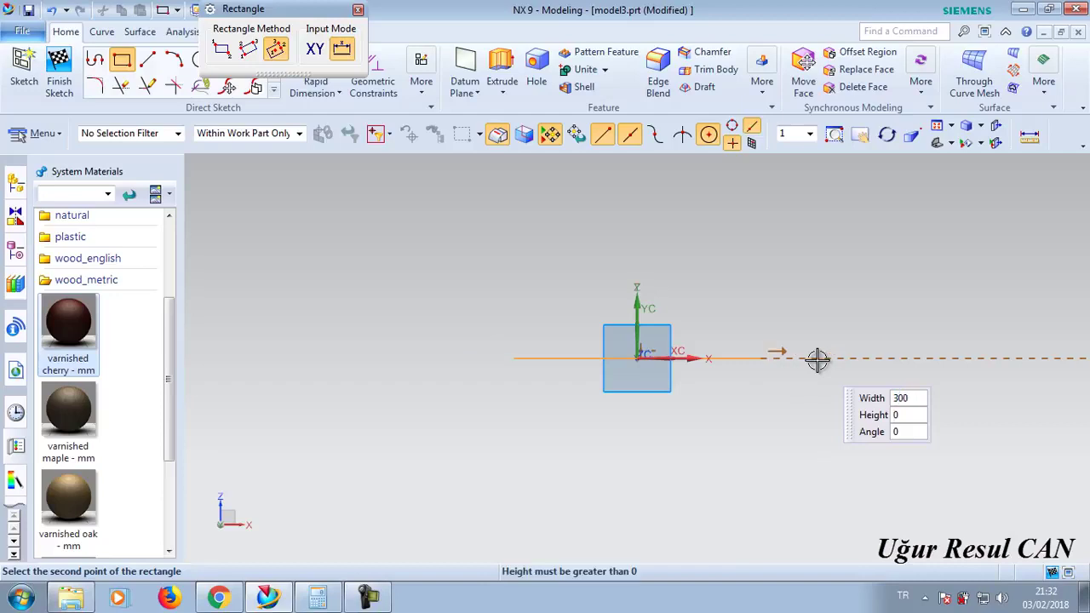
{"action": "key", "text": "Tab"}
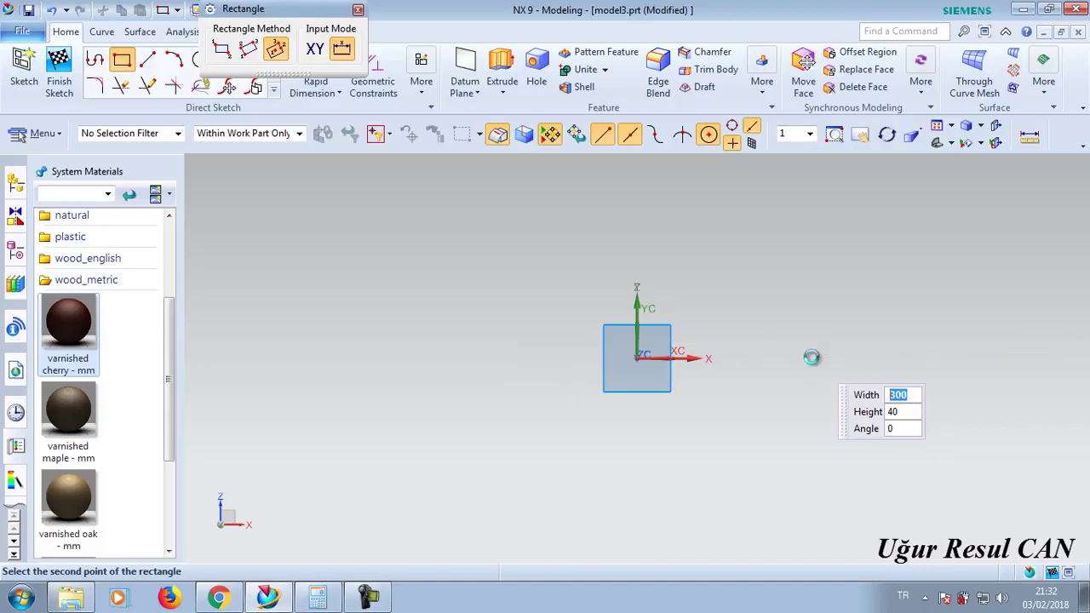
{"action": "key", "text": "Return"}
{"action": "key", "text": "Escape"}
{"action": "key", "text": "Escape"}
{"action": "mouse_move", "coordinate": [718, 341]}
{"action": "middle_mouse_down"}
{"action": "mouse_move", "coordinate": [730, 351]}
{"action": "mouse_move", "coordinate": [682, 262]}
{"action": "middle_mouse_up"}
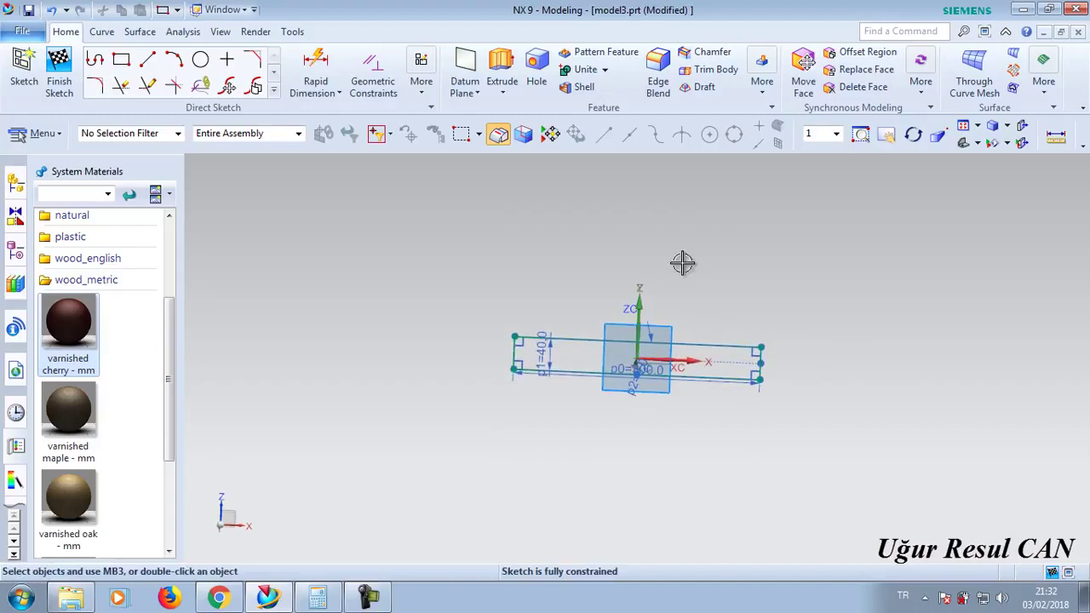
{"action": "left_click", "coordinate": [940, 136]}
- Start a new sketch on the datum plane and draw a three-point arc across the rectangle
{"action": "left_click", "coordinate": [59, 75]}
{"action": "left_click", "coordinate": [24, 70]}
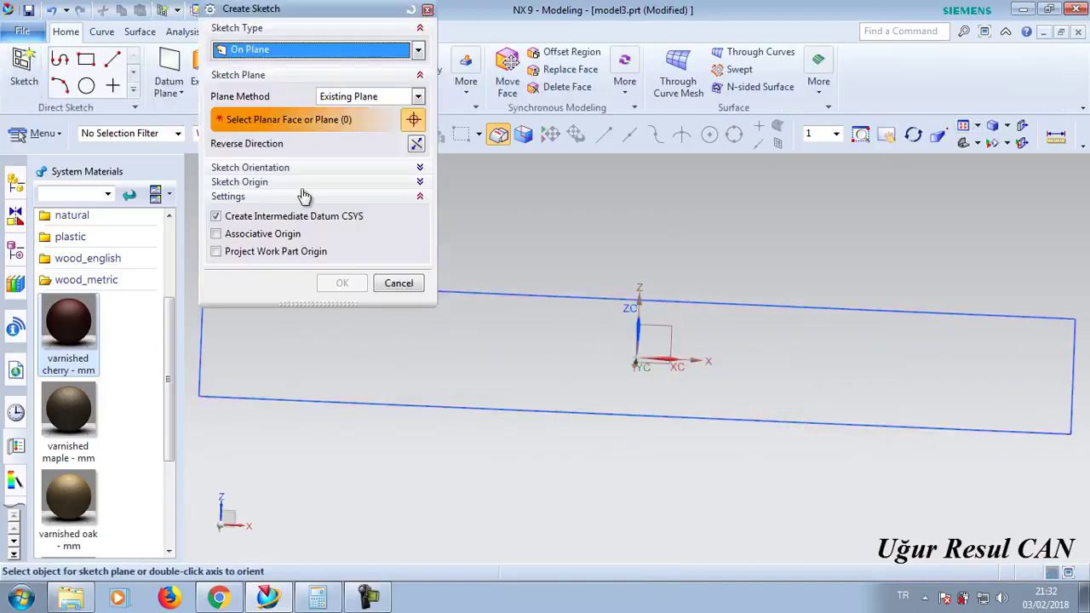
{"action": "left_click", "coordinate": [420, 282]}
{"action": "left_click", "coordinate": [39, 76]}
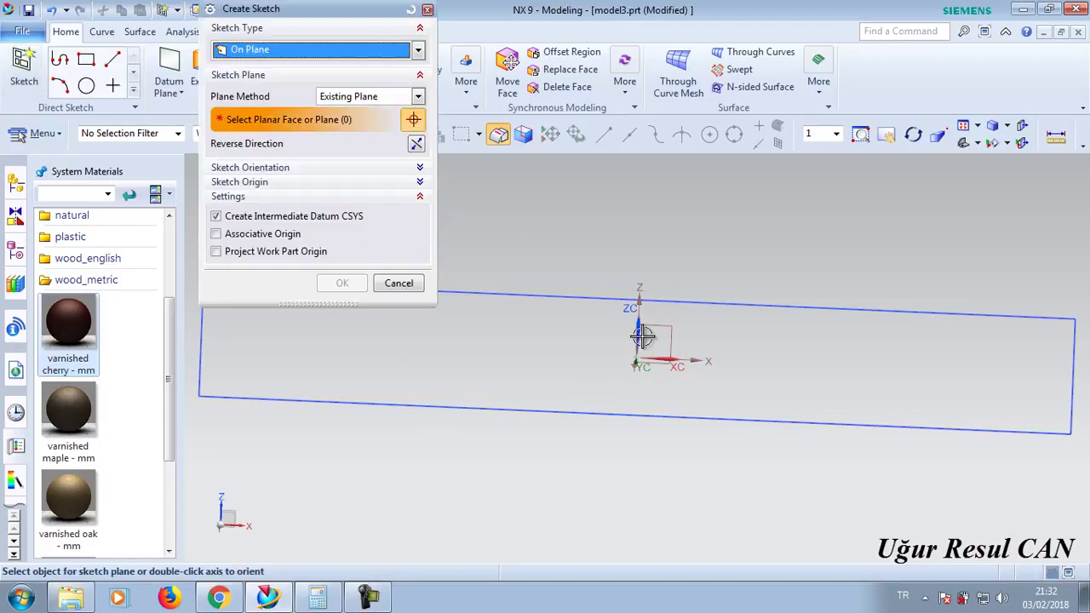
{"action": "left_click", "coordinate": [656, 325]}
{"action": "middle_click", "coordinate": [404, 288]}
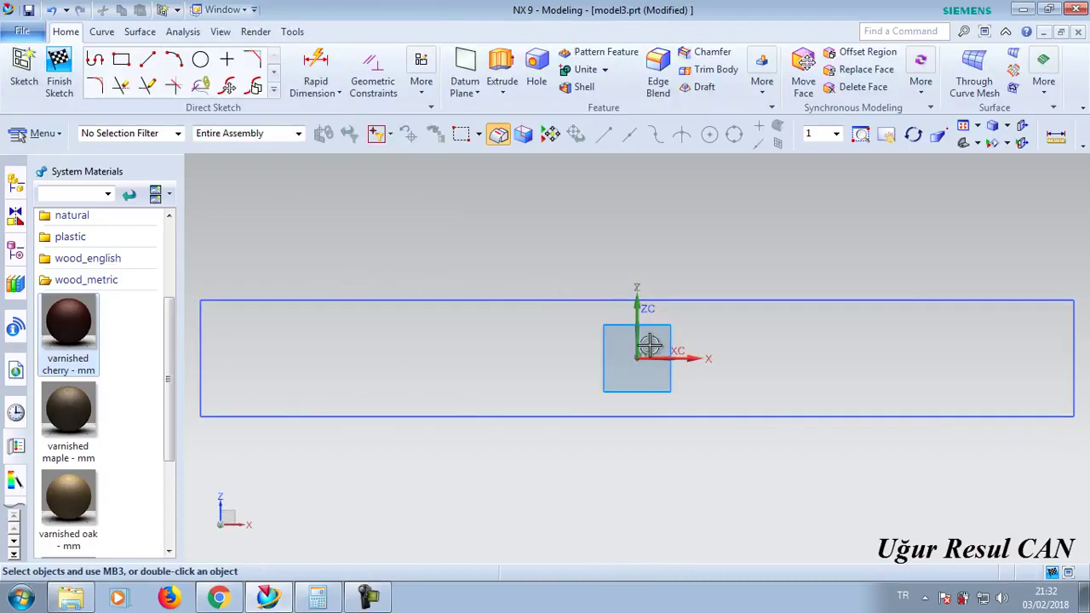
{"action": "left_click", "coordinate": [179, 66]}
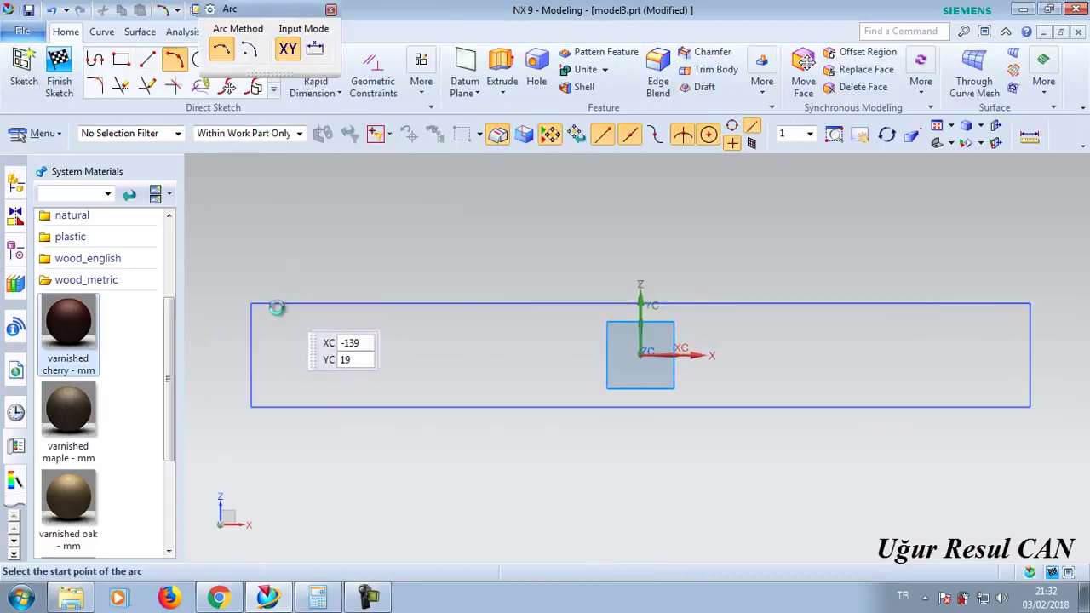
{"action": "left_click", "coordinate": [252, 354]}
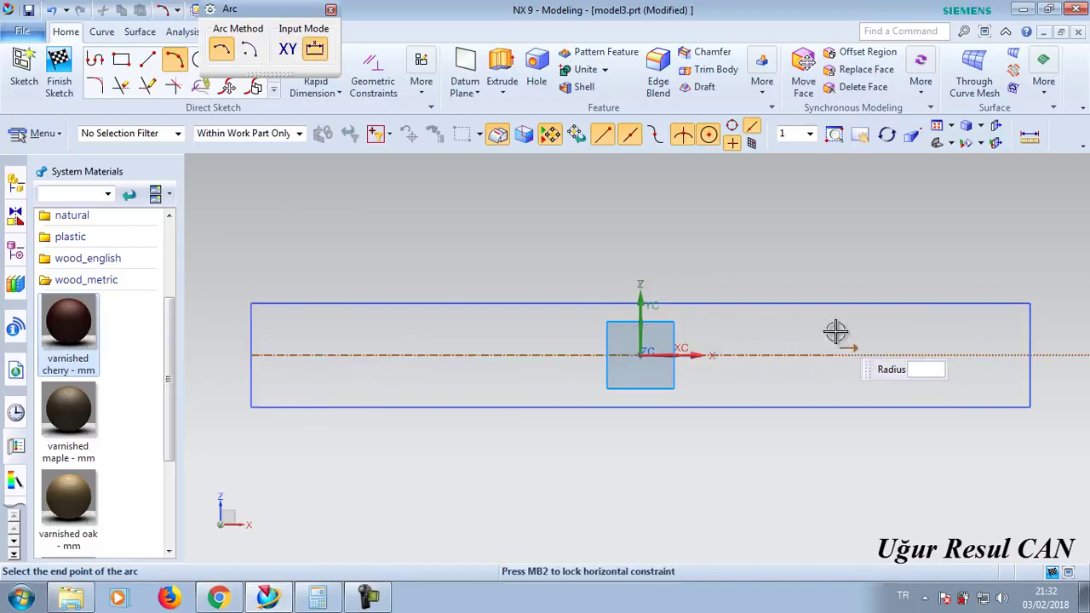
{"action": "left_click", "coordinate": [1030, 329]}
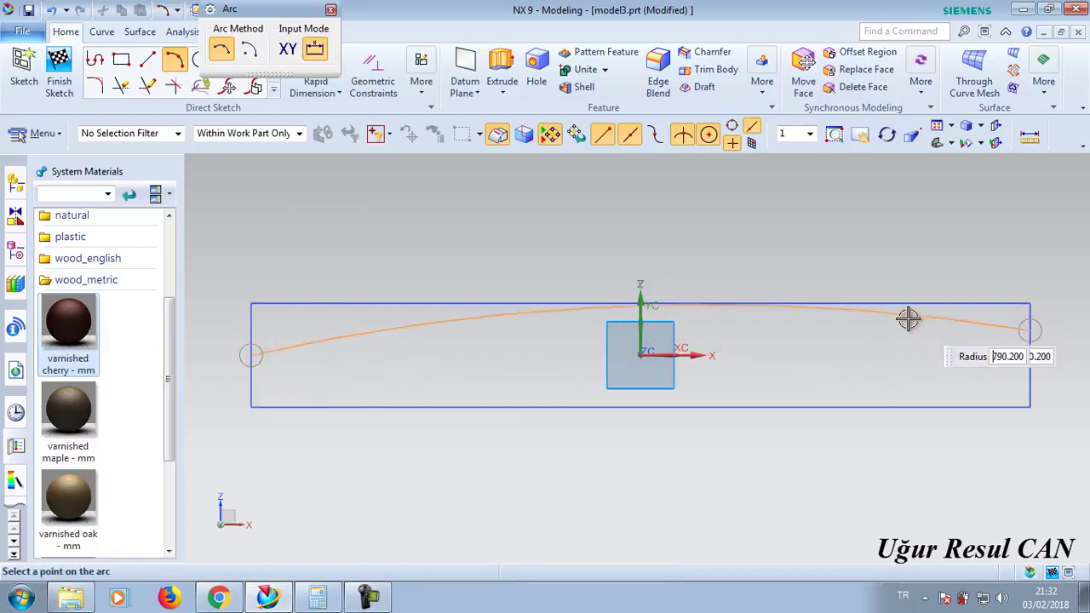
{"action": "left_click", "coordinate": [720, 304]}
{"action": "key", "text": "Escape"}
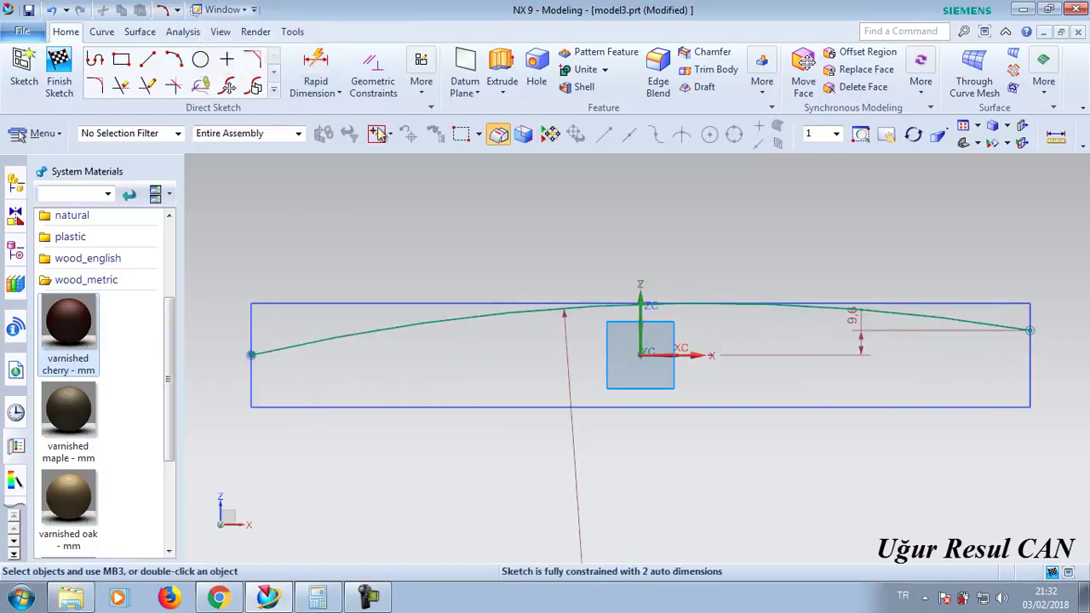
- Constrain the arc tangent to the rectangle's top edge
{"action": "left_click", "coordinate": [373, 72]}
{"action": "left_click", "coordinate": [911, 296]}
{"action": "left_click", "coordinate": [413, 167]}
{"action": "left_click", "coordinate": [492, 308]}
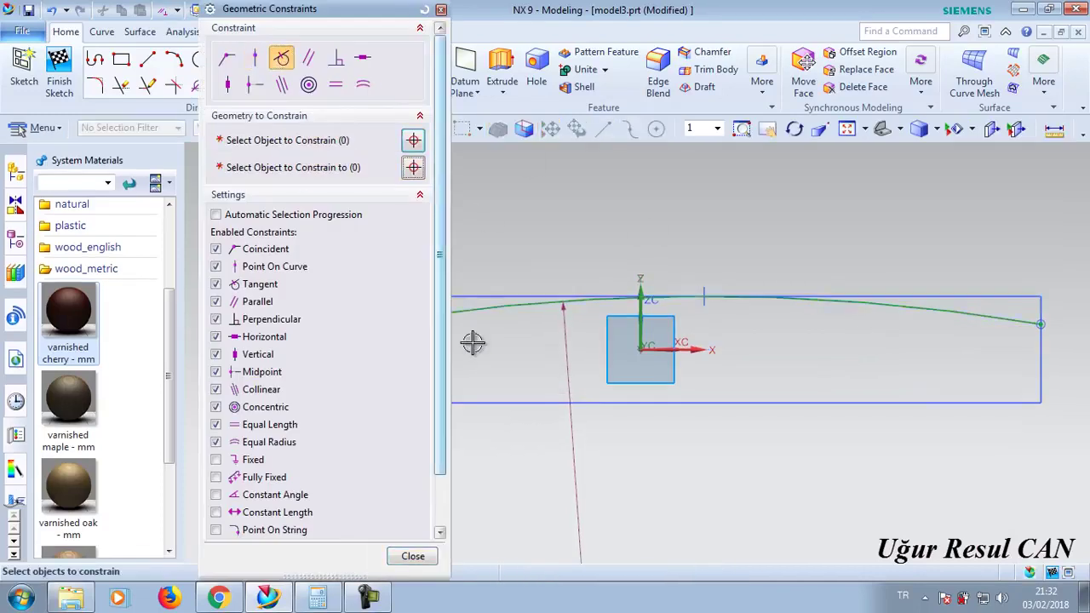
{"action": "left_click", "coordinate": [413, 556]}
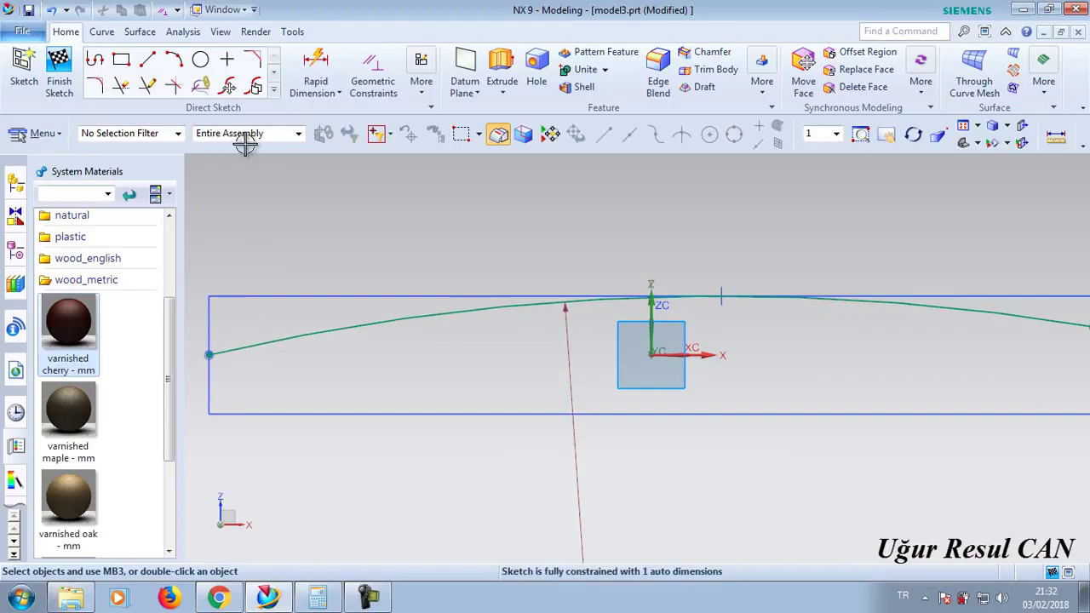
- Draw a vertical line down from the arc and dimension it 30 mm from the origin
{"action": "left_click", "coordinate": [147, 60]}
{"action": "left_click", "coordinate": [915, 305]}
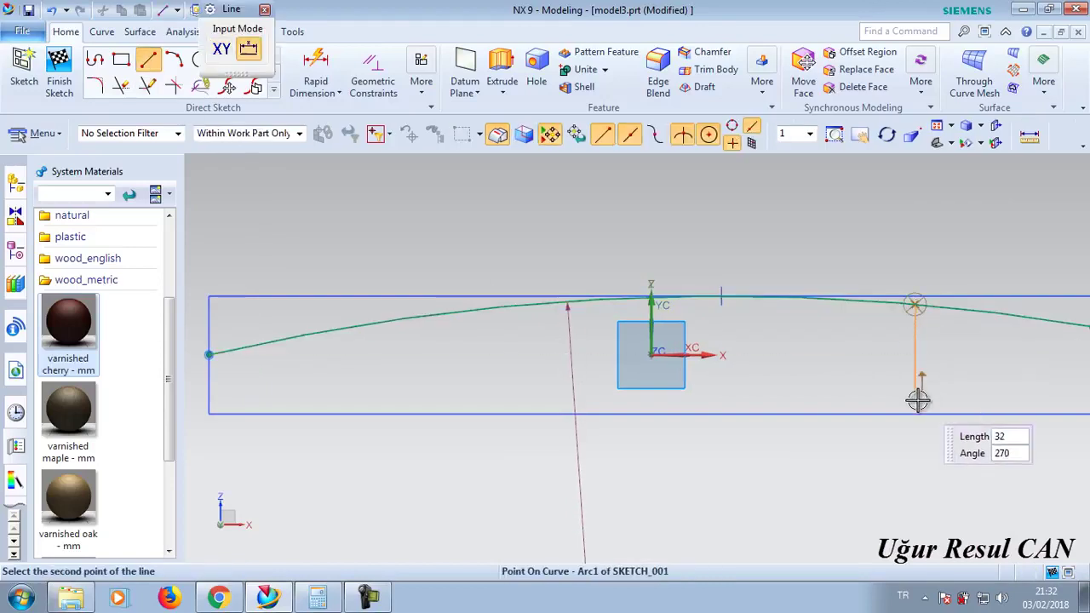
{"action": "left_click", "coordinate": [920, 465]}
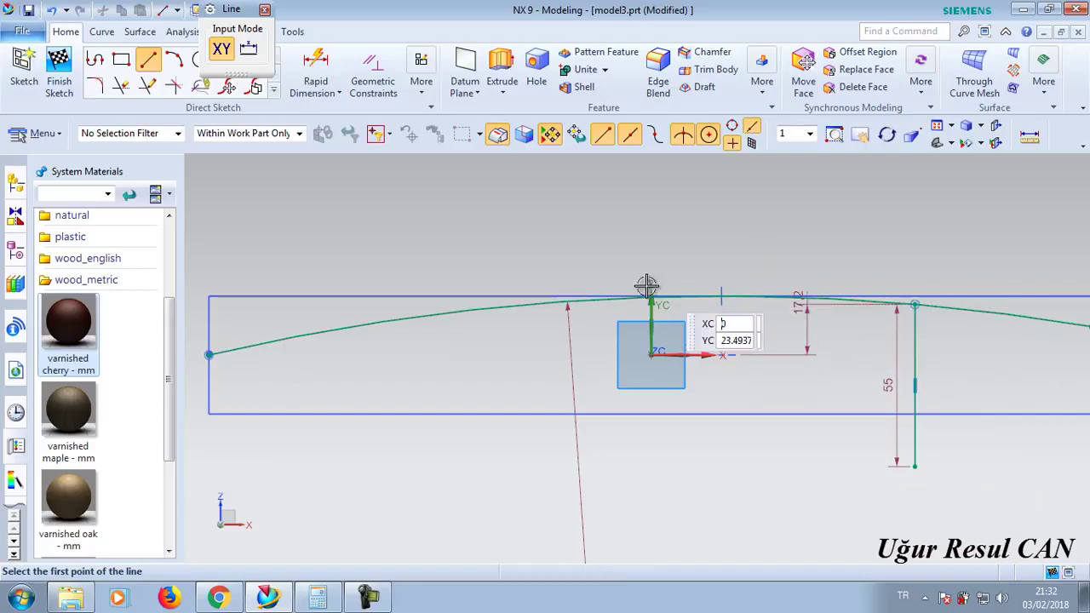
{"action": "key", "text": "Escape"}
{"action": "left_click", "coordinate": [314, 69]}
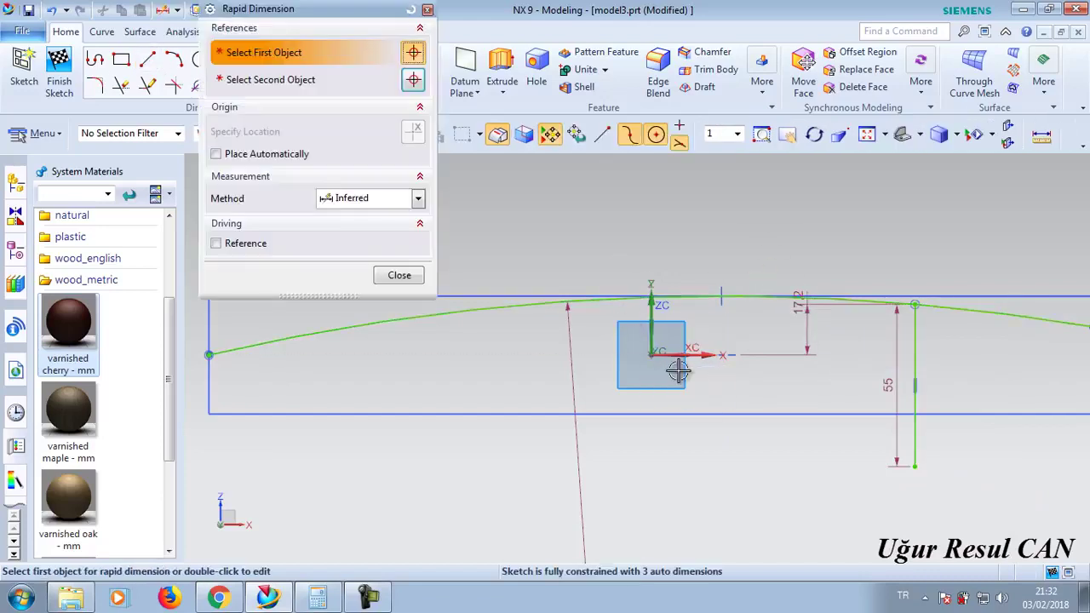
{"action": "left_click", "coordinate": [653, 338]}
{"action": "left_click", "coordinate": [918, 337]}
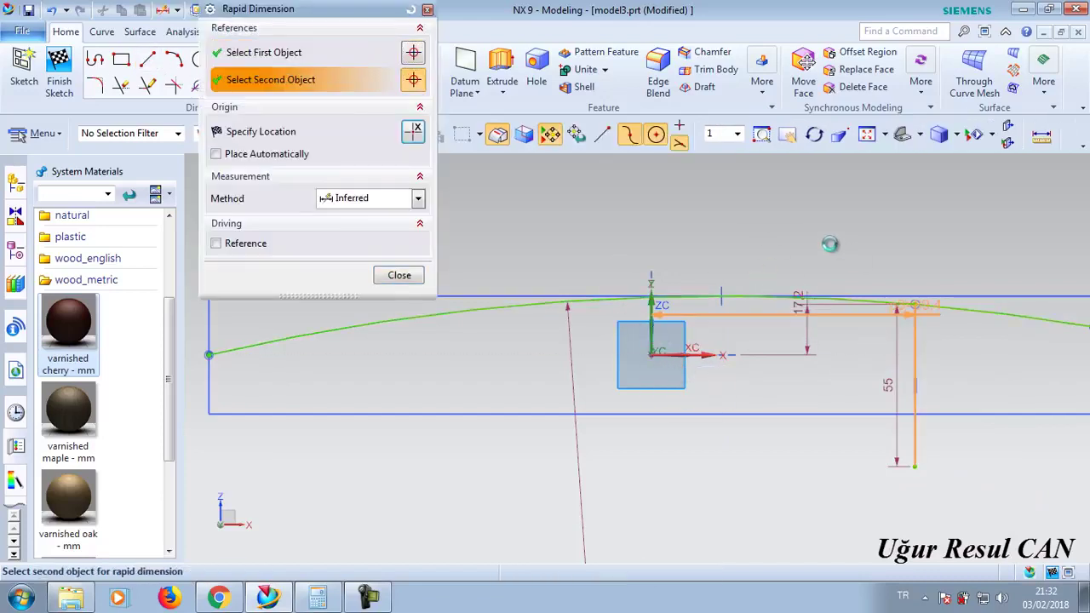
{"action": "left_click", "coordinate": [814, 231]}
{"action": "key", "text": "Return"}
{"action": "left_click", "coordinate": [400, 275]}
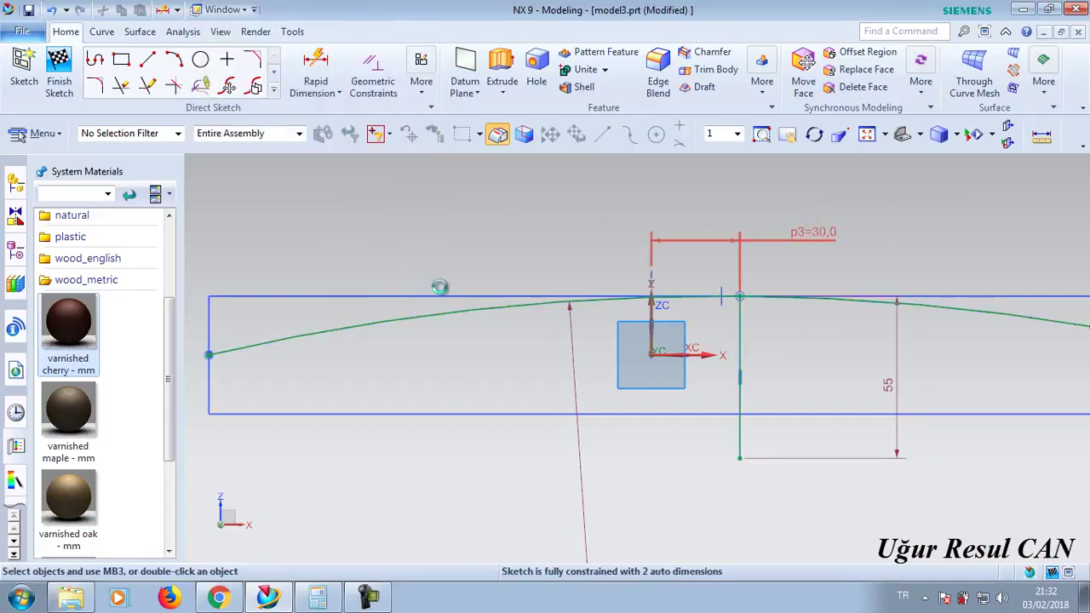
- Draw two lower-edge arcs running from the blade tip to the vertical line
{"action": "left_click", "coordinate": [170, 68]}
{"action": "left_click", "coordinate": [208, 354]}
{"action": "left_click", "coordinate": [412, 399]}
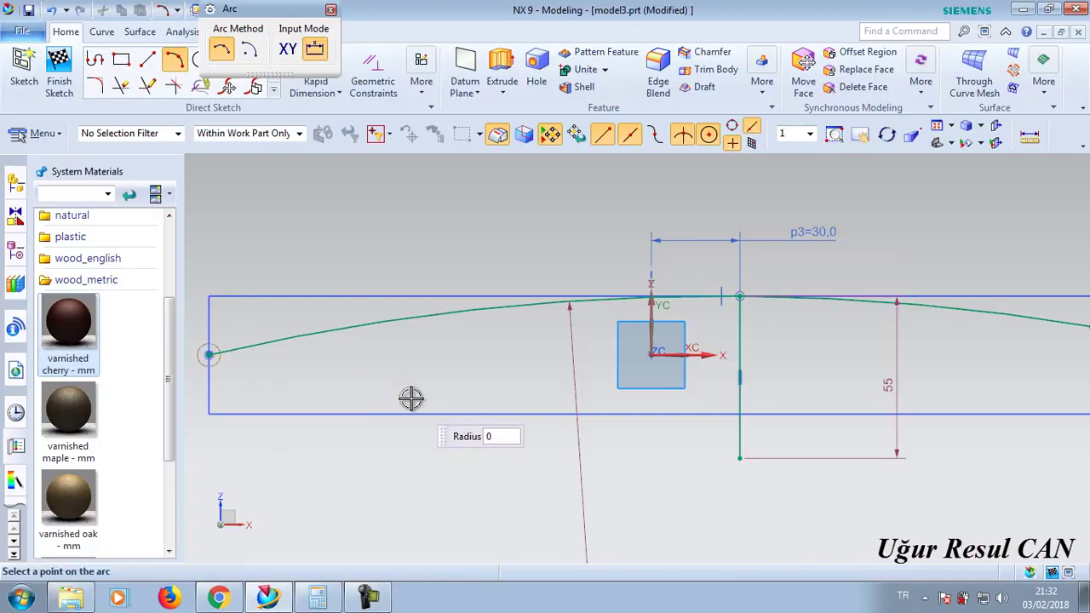
{"action": "left_click", "coordinate": [411, 397]}
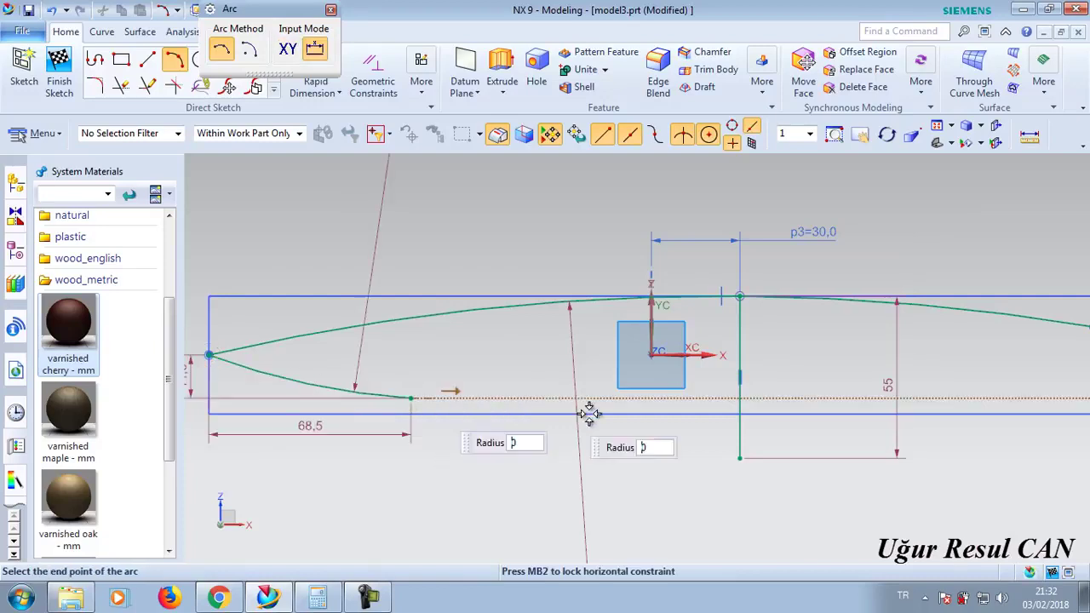
{"action": "left_click", "coordinate": [738, 414]}
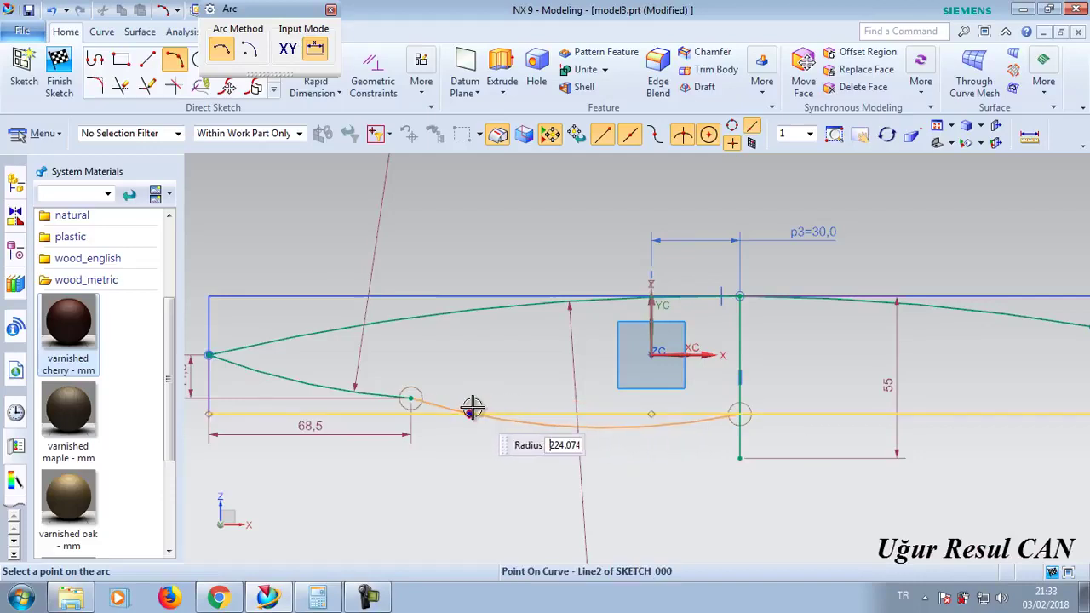
{"action": "left_click", "coordinate": [532, 410]}
{"action": "scroll", "coordinate": [666, 375], "scroll_direction": "up", "scroll_amount": 2}
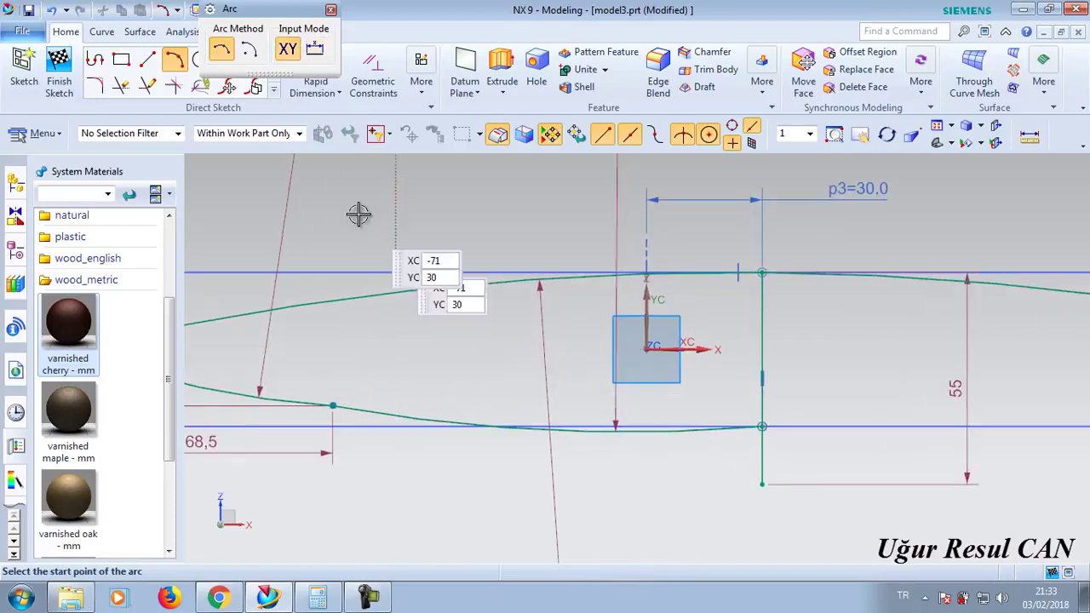
- Quick Trim the vertical line's excess below the lower arc
{"action": "left_click", "coordinate": [332, 10]}
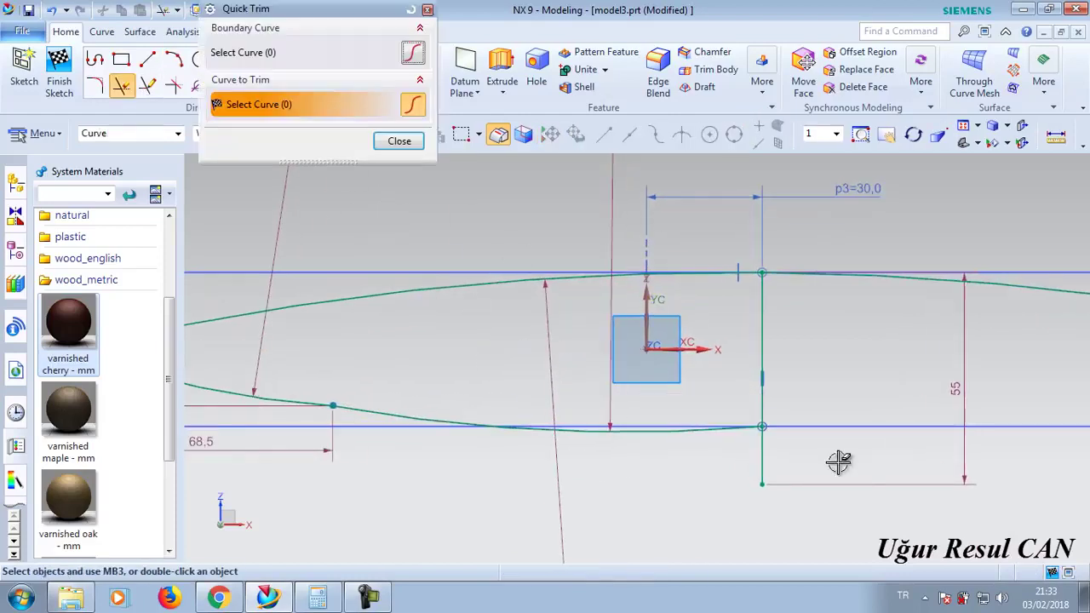
{"action": "left_click", "coordinate": [122, 86]}
{"action": "middle_click", "coordinate": [669, 377]}
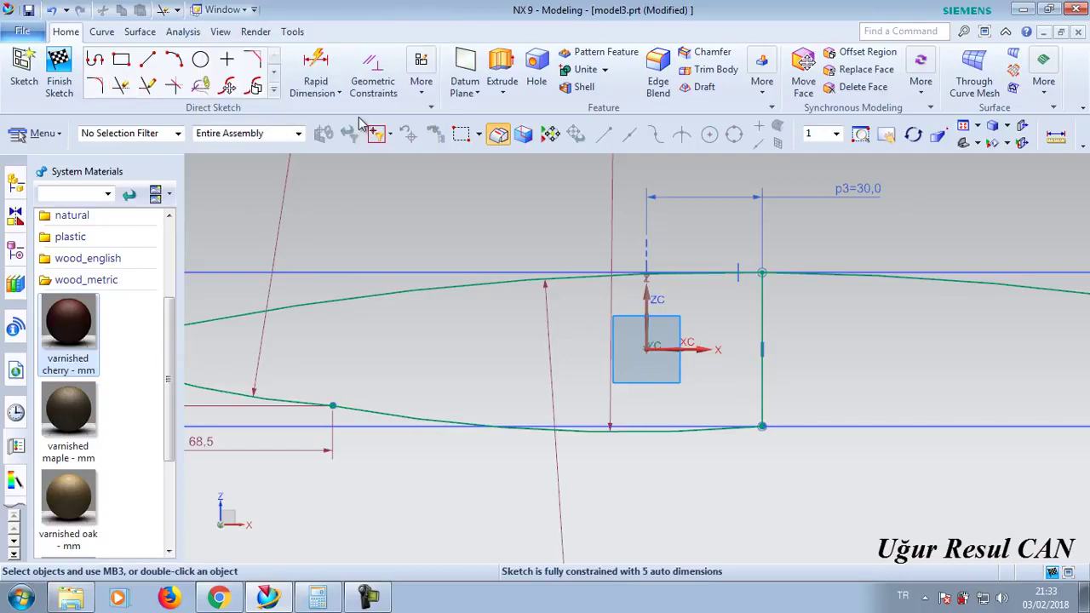
- Make the lower arcs tangent to each other and to the bottom line
{"action": "left_click", "coordinate": [372, 70]}
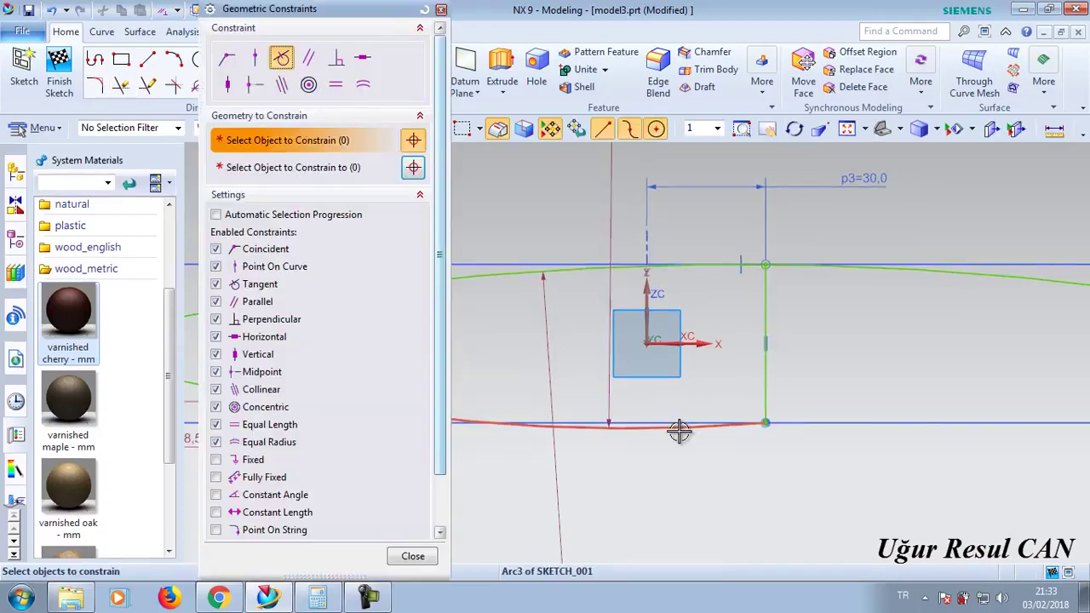
{"action": "left_click", "coordinate": [351, 167]}
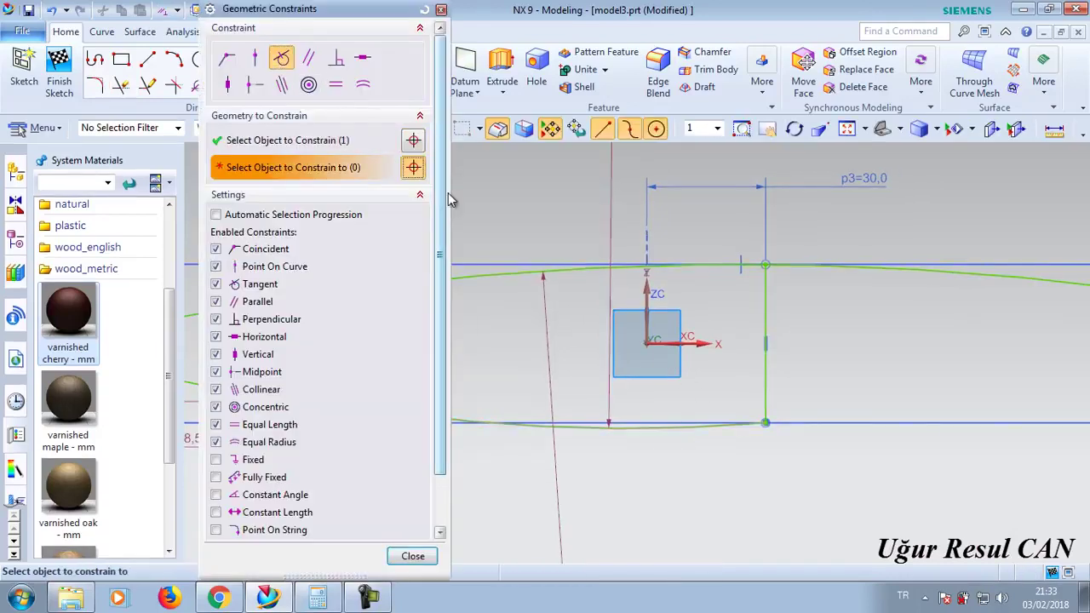
{"action": "left_click", "coordinate": [836, 425]}
{"action": "left_click", "coordinate": [416, 555]}
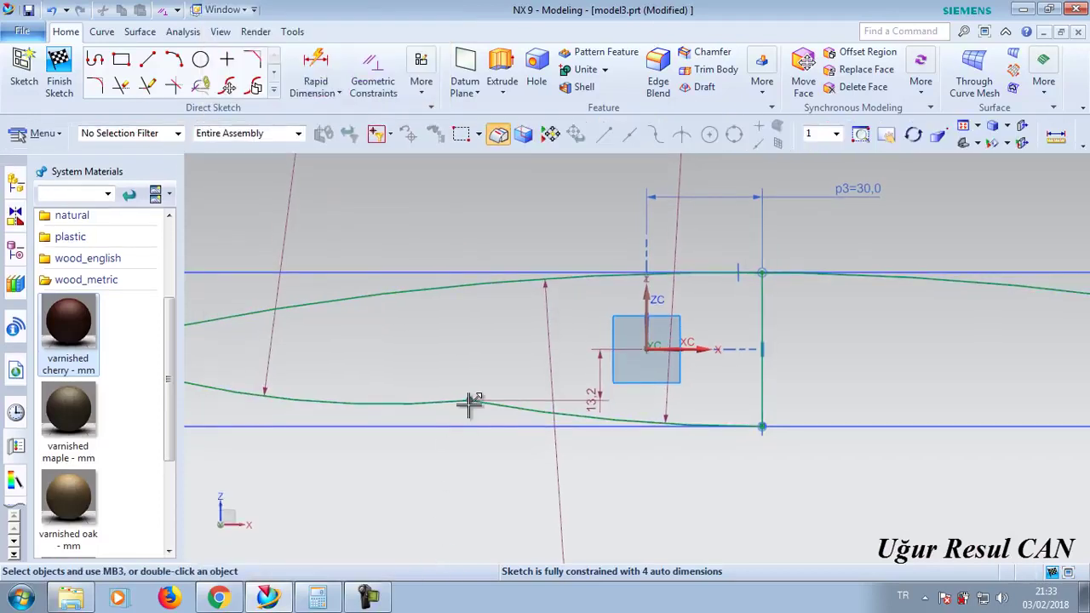
{"action": "left_click", "coordinate": [444, 405]}
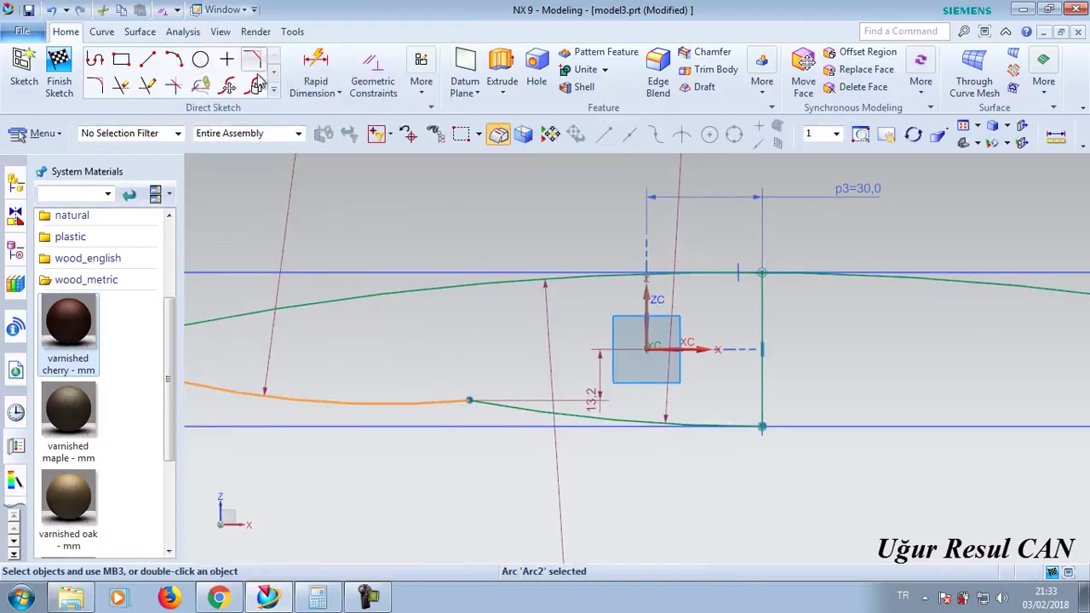
{"action": "left_click", "coordinate": [373, 73]}
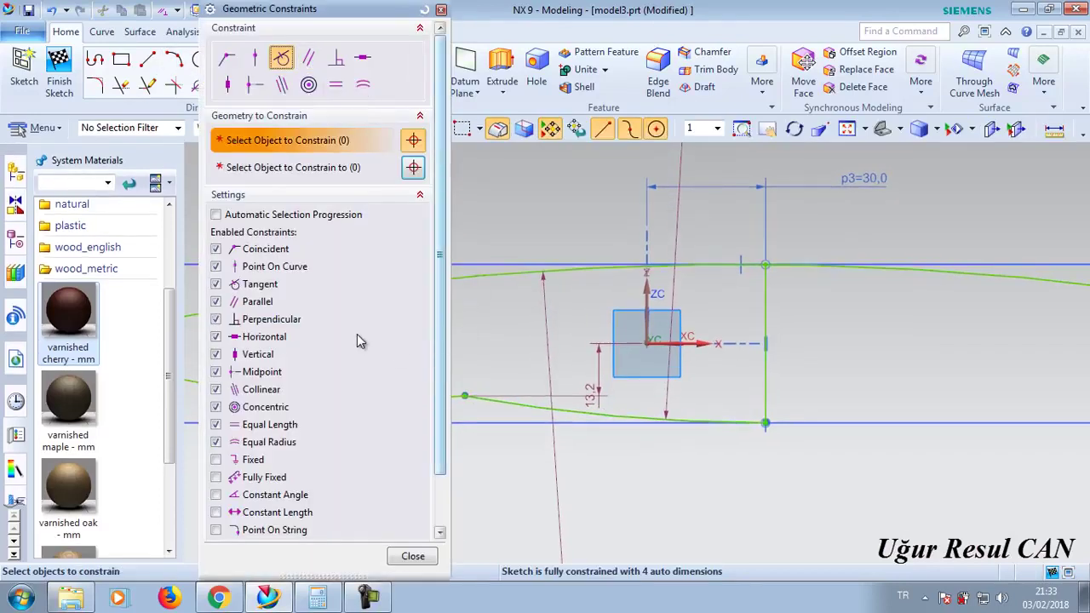
{"action": "left_click", "coordinate": [503, 405]}
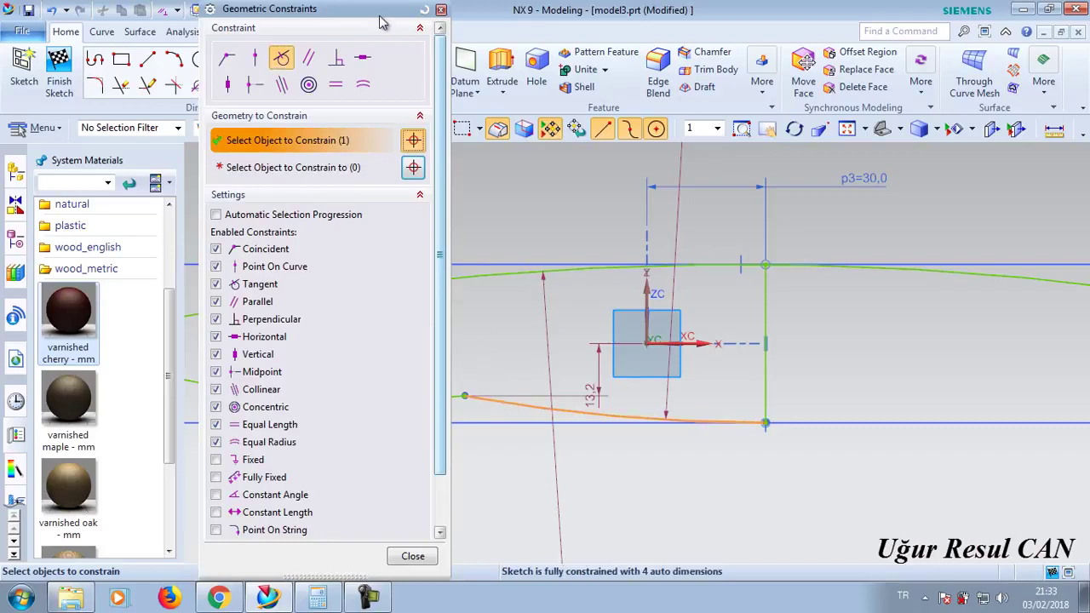
{"action": "left_click_drag", "start_coordinate": [381, 21], "coordinate": [894, 75]}
{"action": "left_click", "coordinate": [916, 225]}
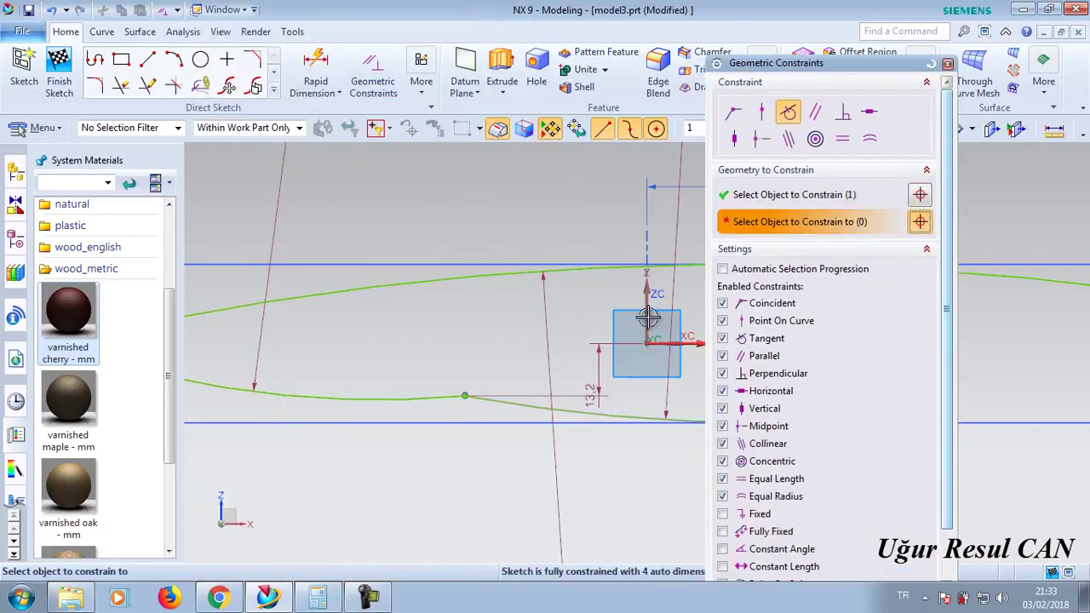
{"action": "left_click", "coordinate": [450, 398]}
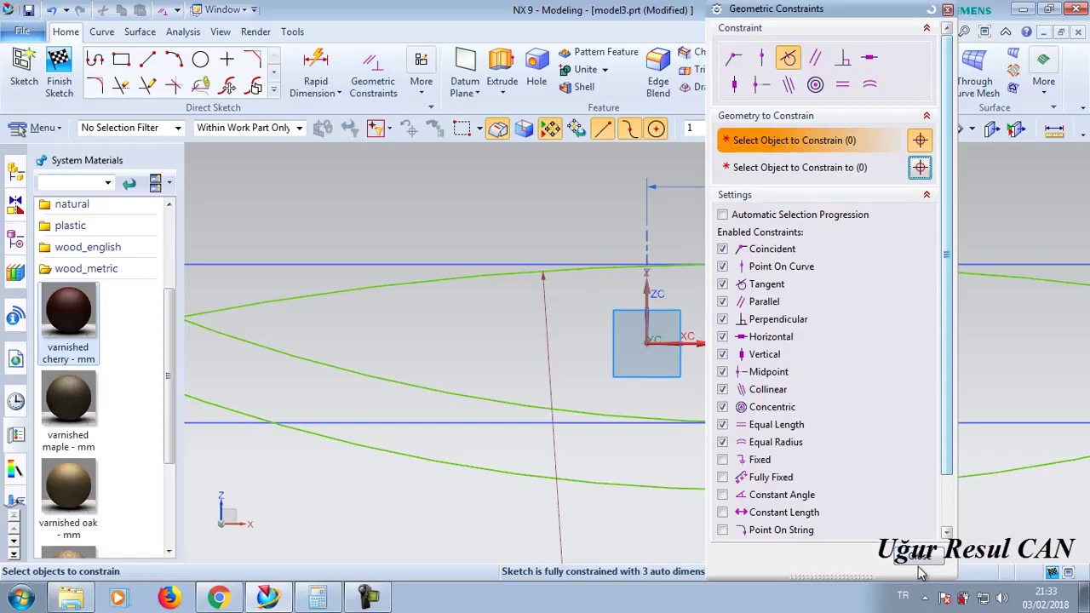
{"action": "left_click", "coordinate": [918, 560]}
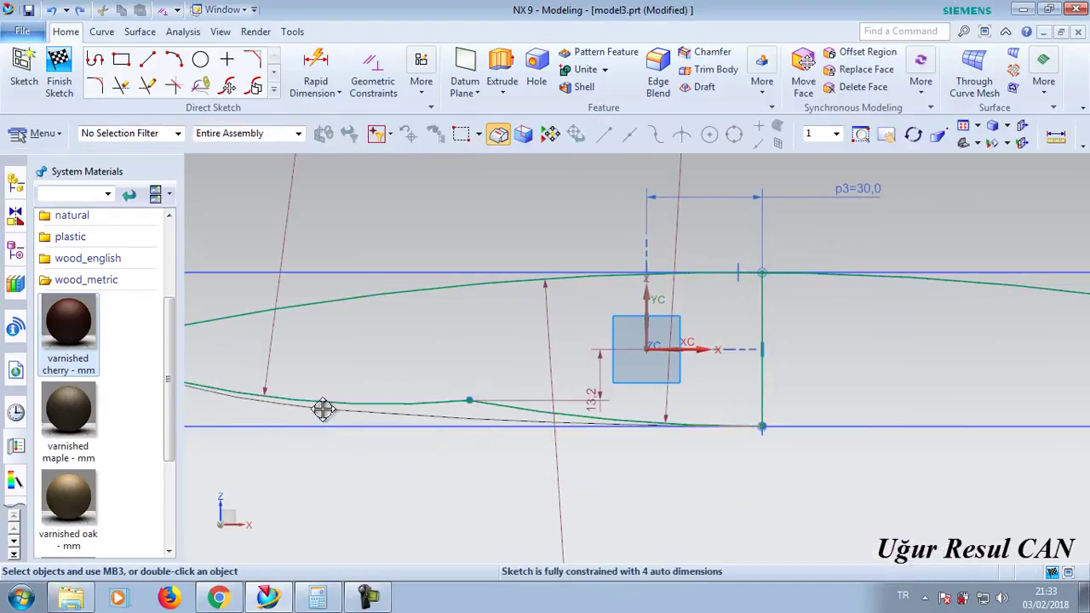
- Drag the lower-left curve into shape, then re-apply its tangency to the bottom line
{"action": "left_click_drag", "start_coordinate": [323, 410], "coordinate": [408, 411]}
{"action": "left_click", "coordinate": [372, 64]}
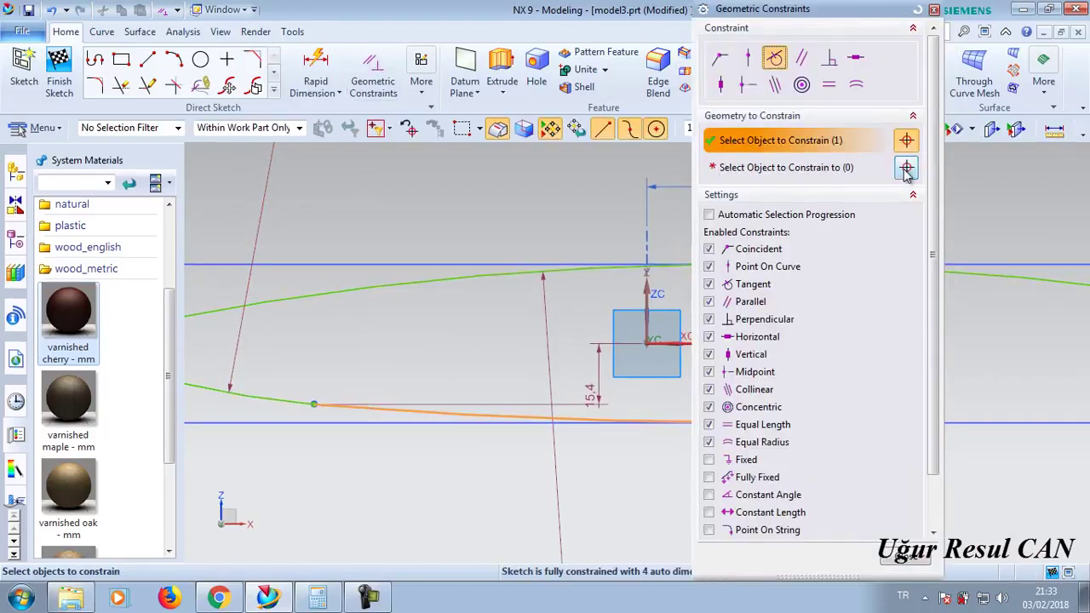
{"action": "left_click", "coordinate": [255, 397]}
{"action": "left_click", "coordinate": [281, 422]}
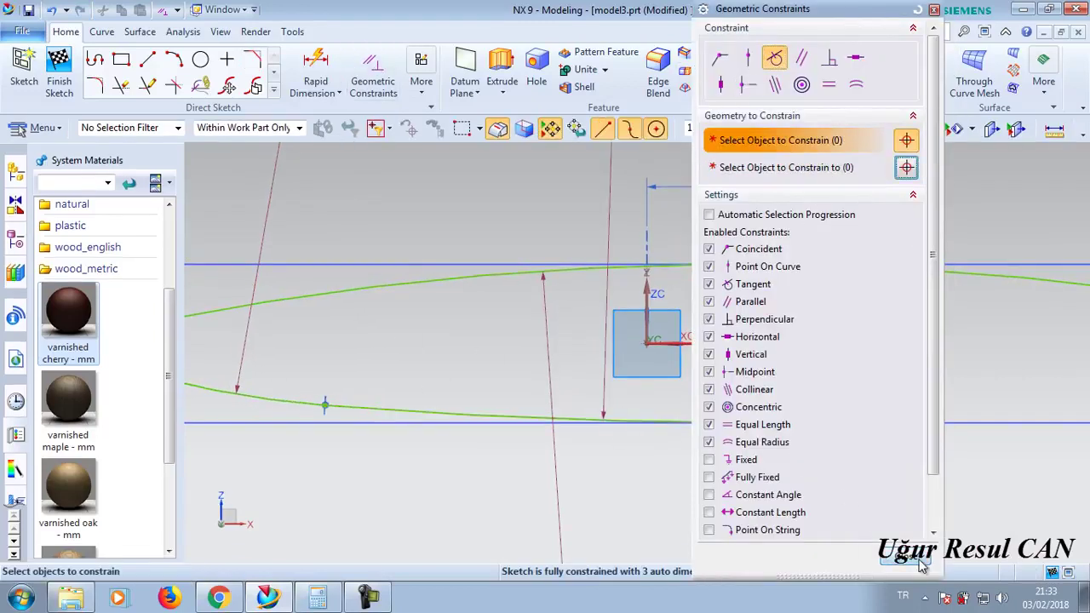
{"action": "left_click", "coordinate": [920, 564]}
{"action": "scroll", "coordinate": [503, 400], "scroll_direction": "down", "scroll_amount": 2}
- Set the blade arc radii to 250, 750 and 3500 mm
{"action": "scroll", "coordinate": [512, 319], "scroll_direction": "down", "scroll_amount": 3}
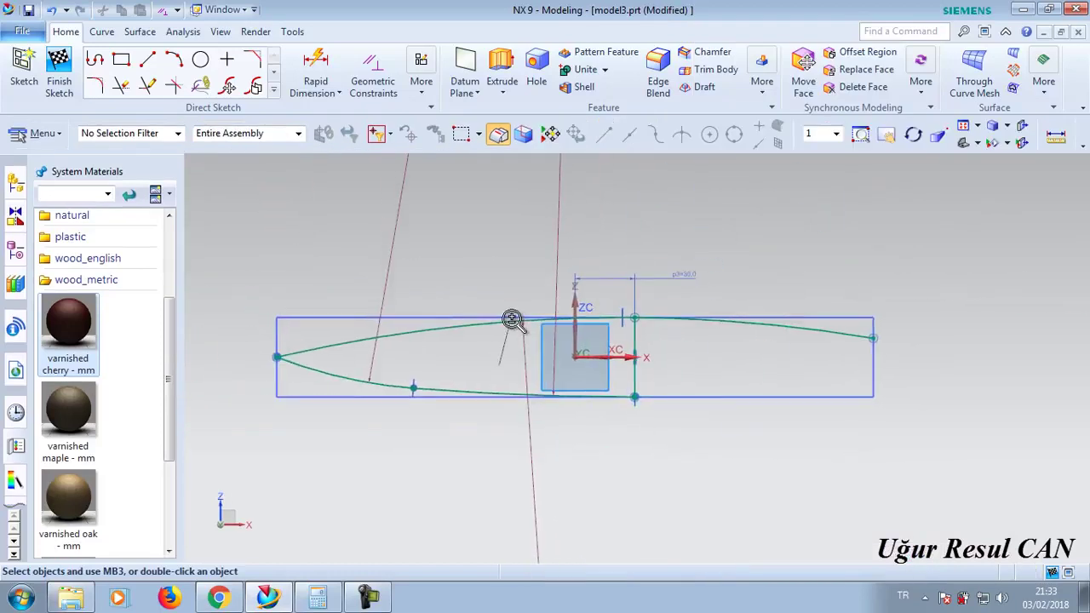
{"action": "double_click", "coordinate": [398, 264]}
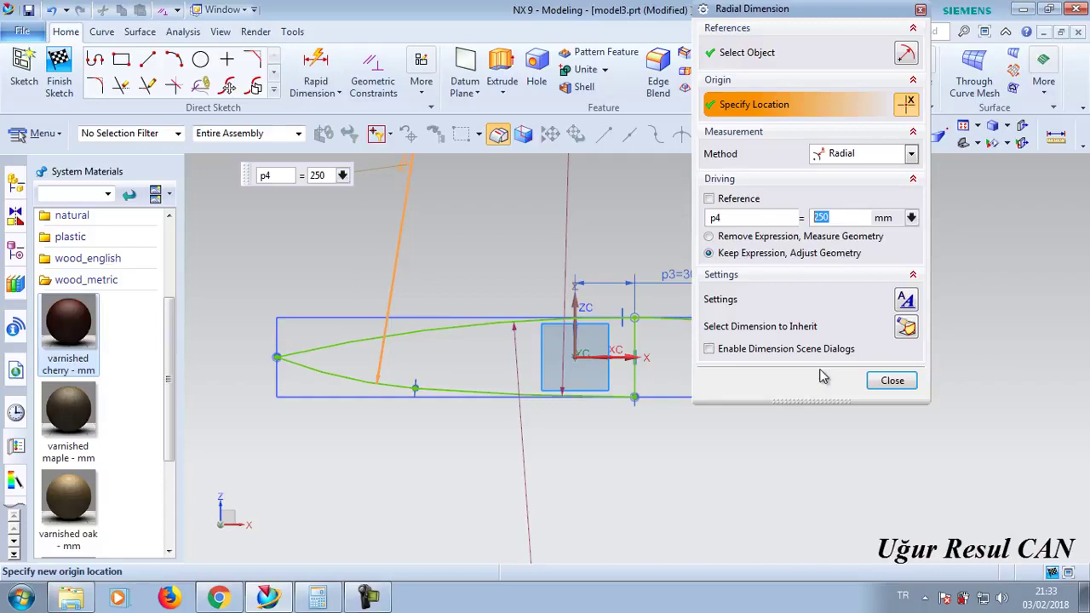
{"action": "left_click", "coordinate": [892, 381]}
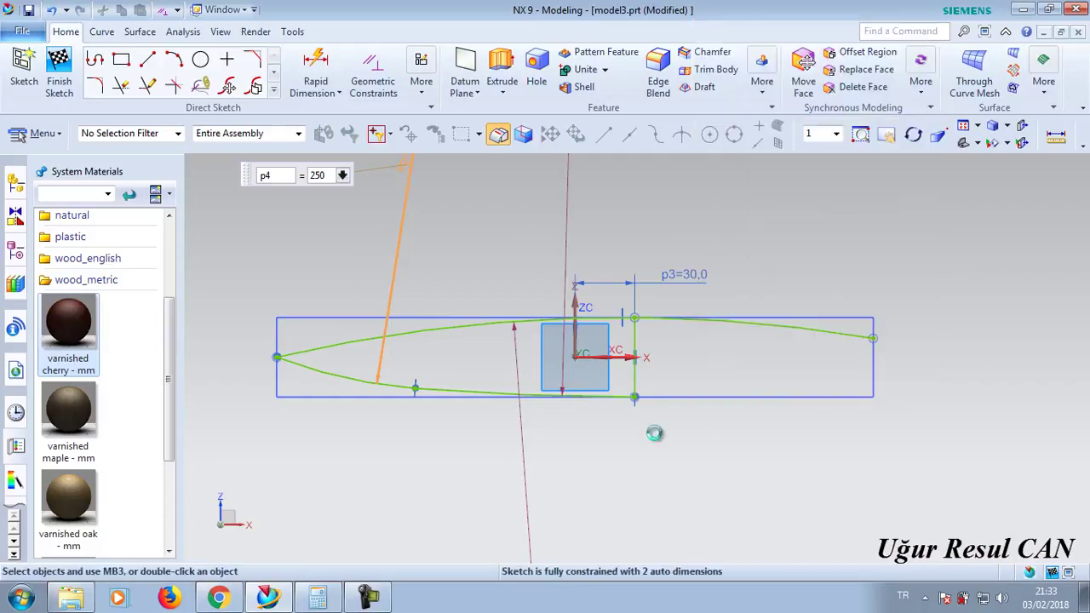
{"action": "double_click", "coordinate": [526, 447]}
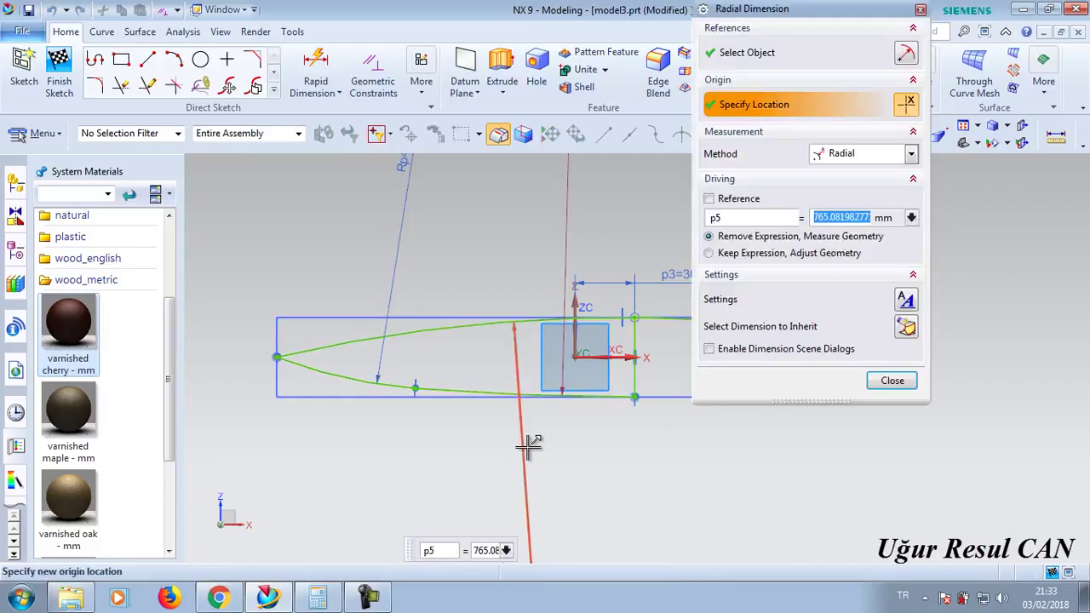
{"action": "left_click", "coordinate": [891, 381]}
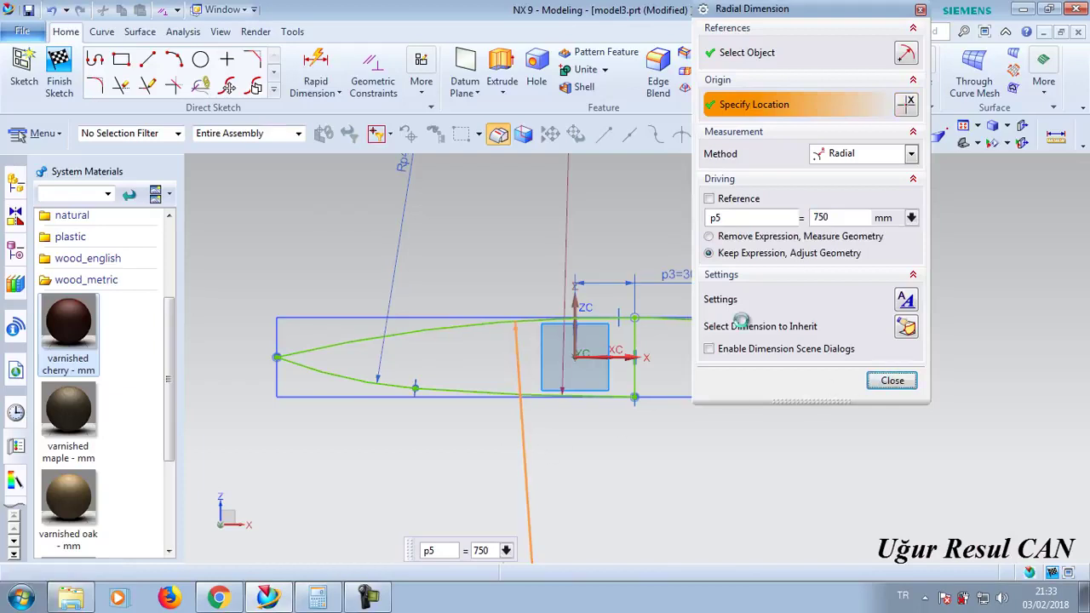
{"action": "double_click", "coordinate": [566, 237]}
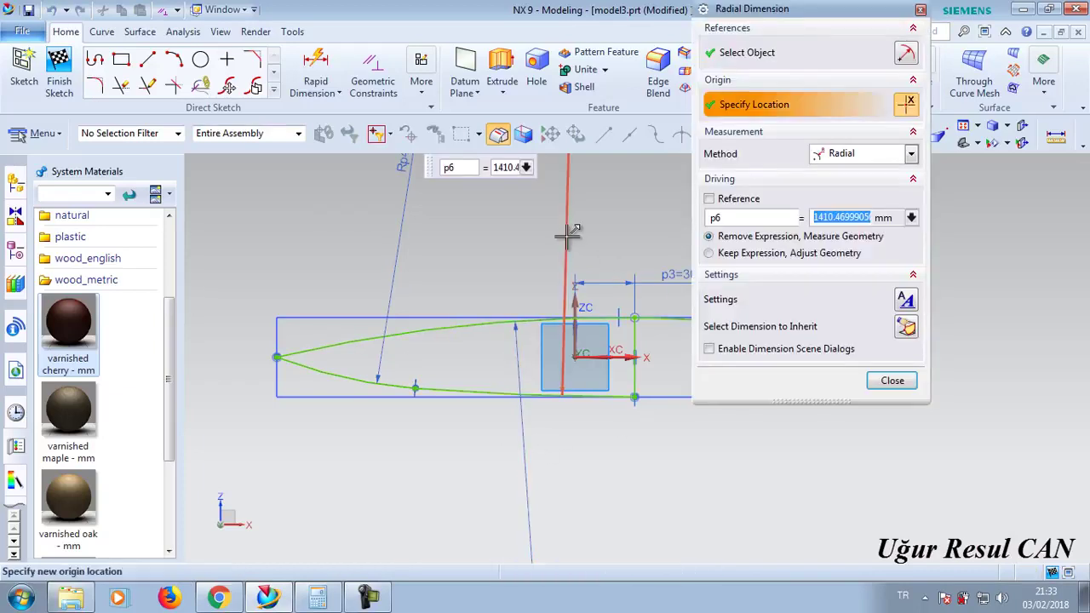
{"action": "type", "text": "3500"}
{"action": "key", "text": "Return"}
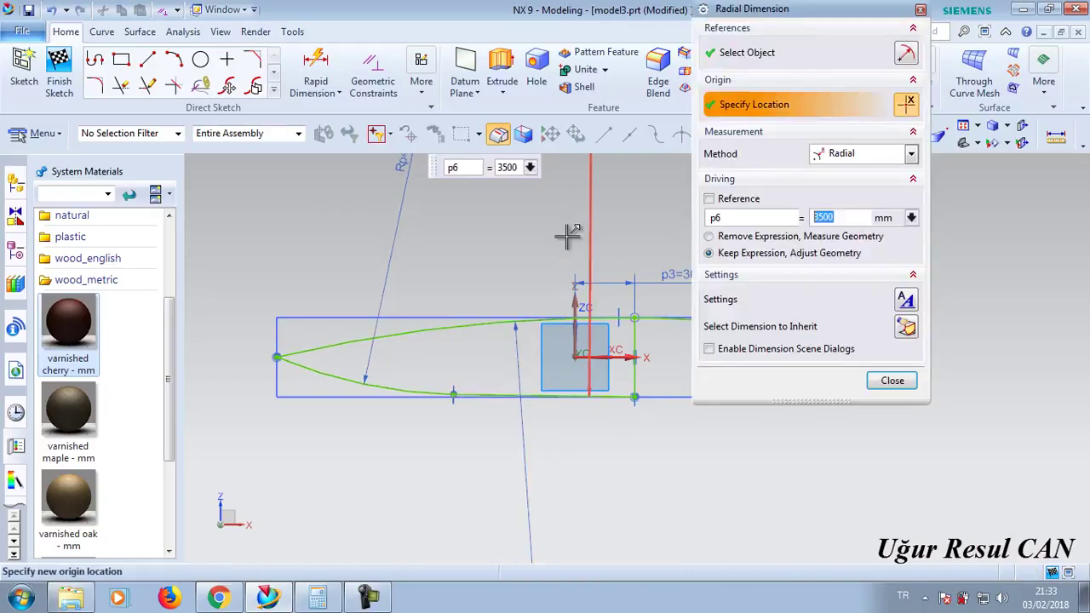
{"action": "left_click", "coordinate": [871, 385]}
- Open Quick Trim and close it without trimming anything
{"action": "scroll", "coordinate": [664, 311], "scroll_direction": "down", "scroll_amount": 1}
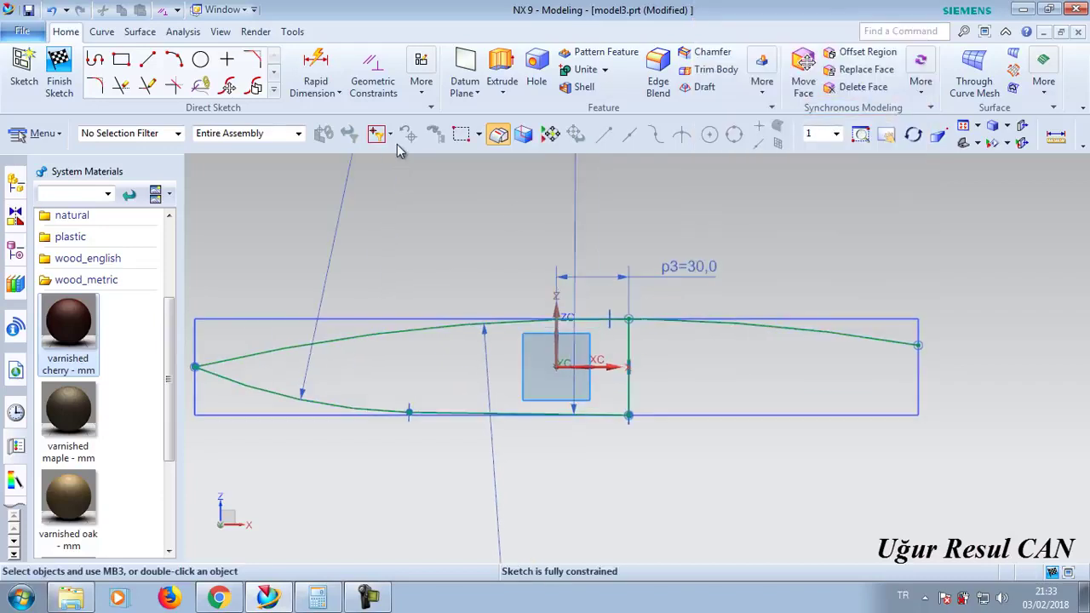
{"action": "left_click", "coordinate": [121, 85]}
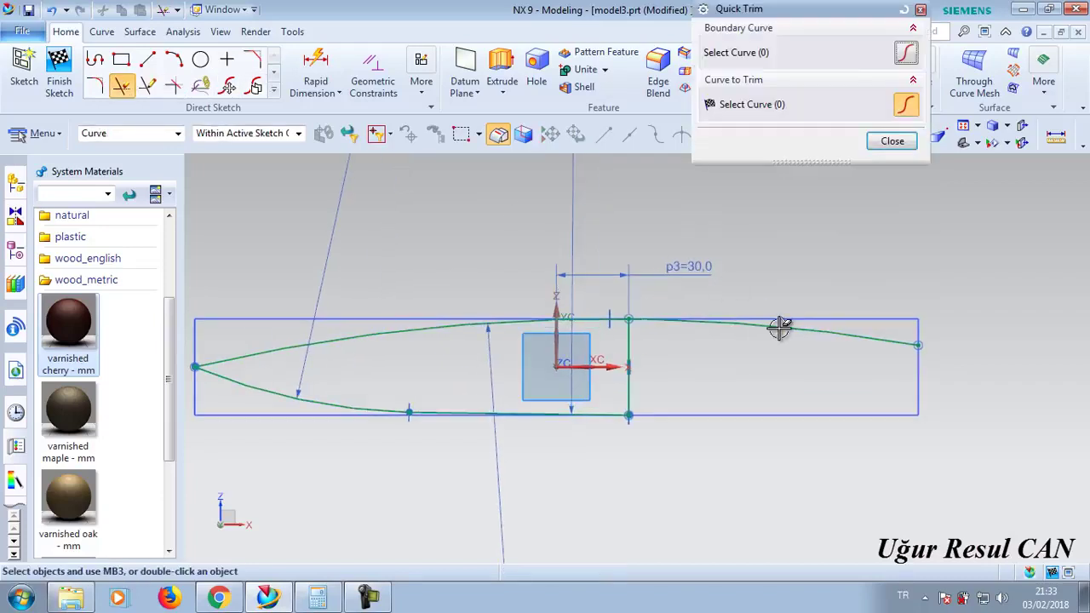
{"action": "left_click", "coordinate": [893, 143]}
- Extrude the blade profile symmetrically, 9 mm to each side of the sketch
{"action": "left_click", "coordinate": [502, 59]}
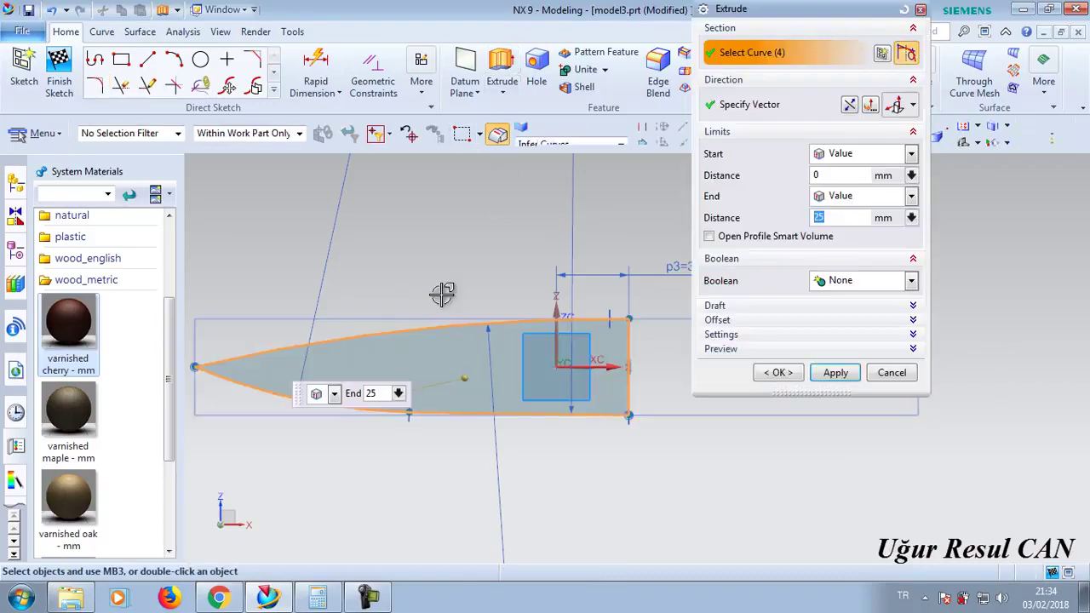
{"action": "left_click", "coordinate": [855, 154]}
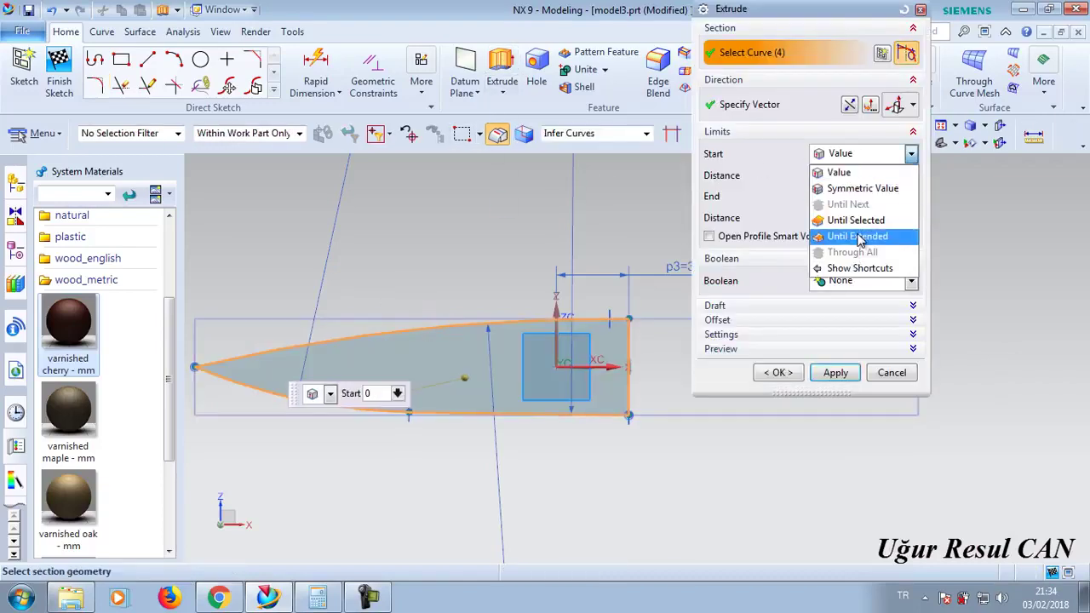
{"action": "left_click", "coordinate": [865, 189]}
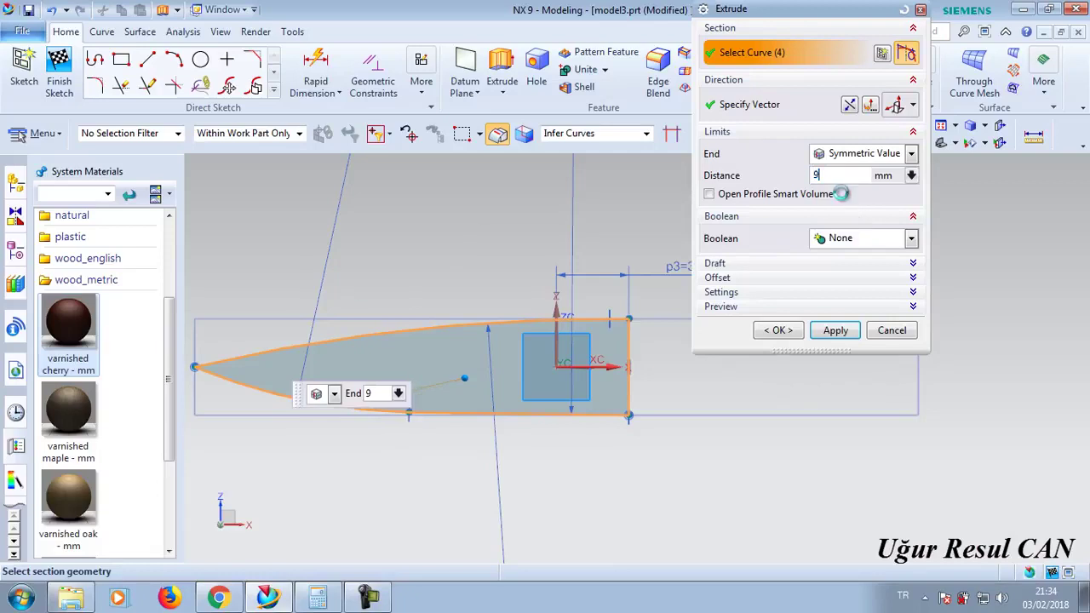
{"action": "left_click", "coordinate": [847, 330]}
{"action": "left_click", "coordinate": [891, 331]}
- Round the blade's lower heel edge with a 13 mm edge blend
{"action": "mouse_move", "coordinate": [803, 329]}
{"action": "middle_mouse_down"}
{"action": "mouse_move", "coordinate": [769, 390]}
{"action": "mouse_move", "coordinate": [751, 364]}
{"action": "middle_mouse_up"}
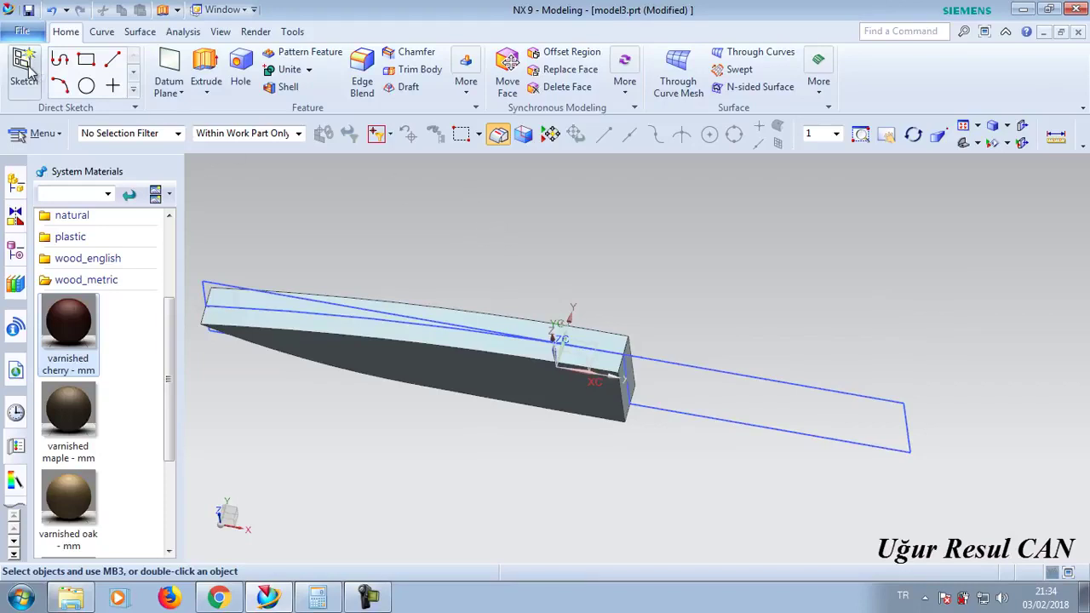
{"action": "left_click", "coordinate": [628, 396]}
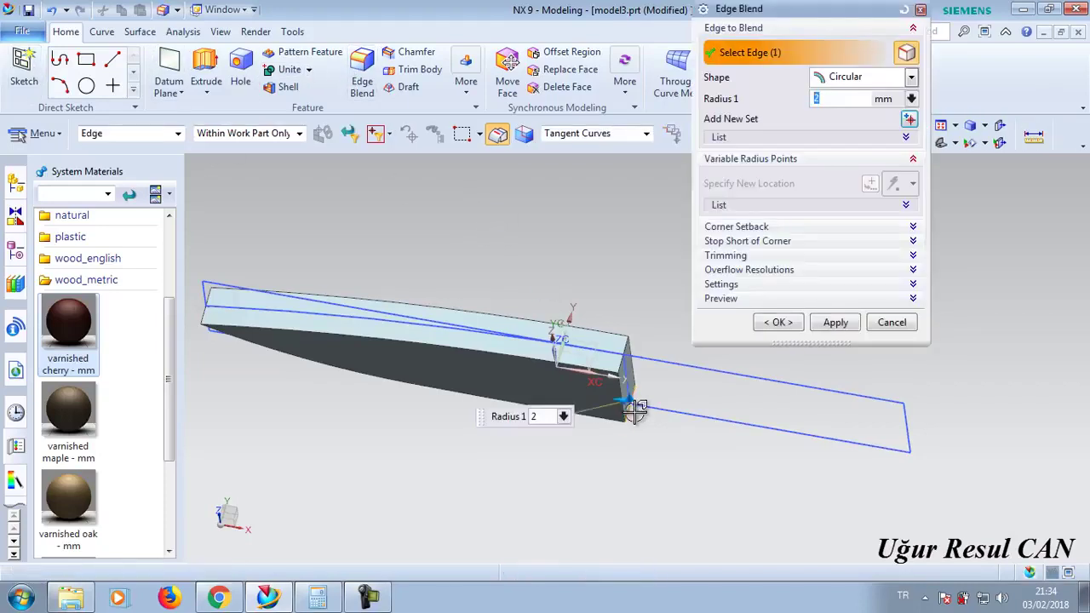
{"action": "type", "text": "3"}
{"action": "key", "text": "Return"}
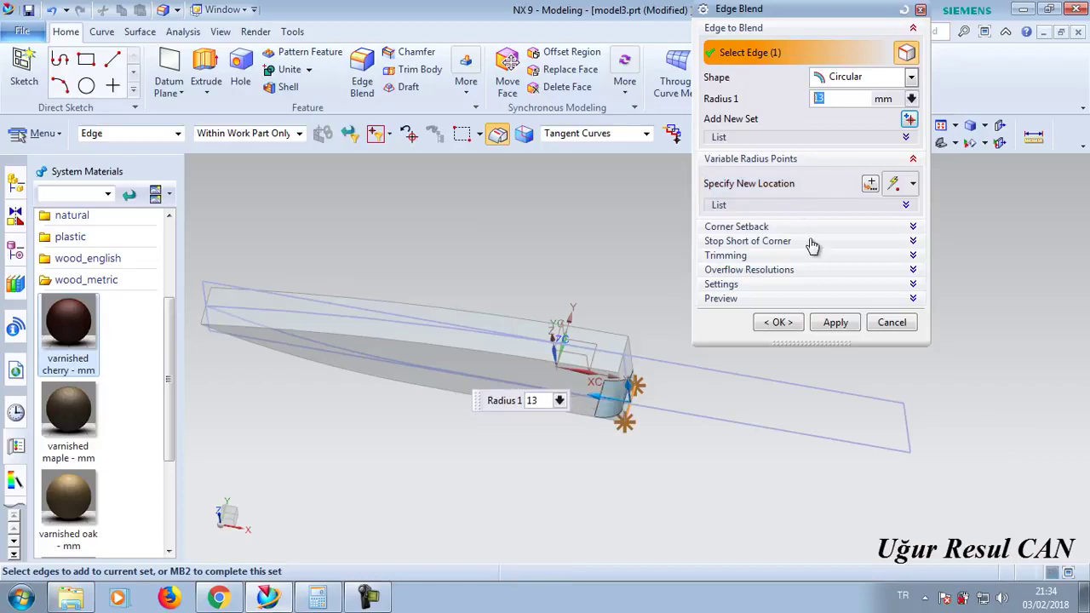
{"action": "left_click", "coordinate": [835, 322]}
{"action": "left_click", "coordinate": [892, 322]}
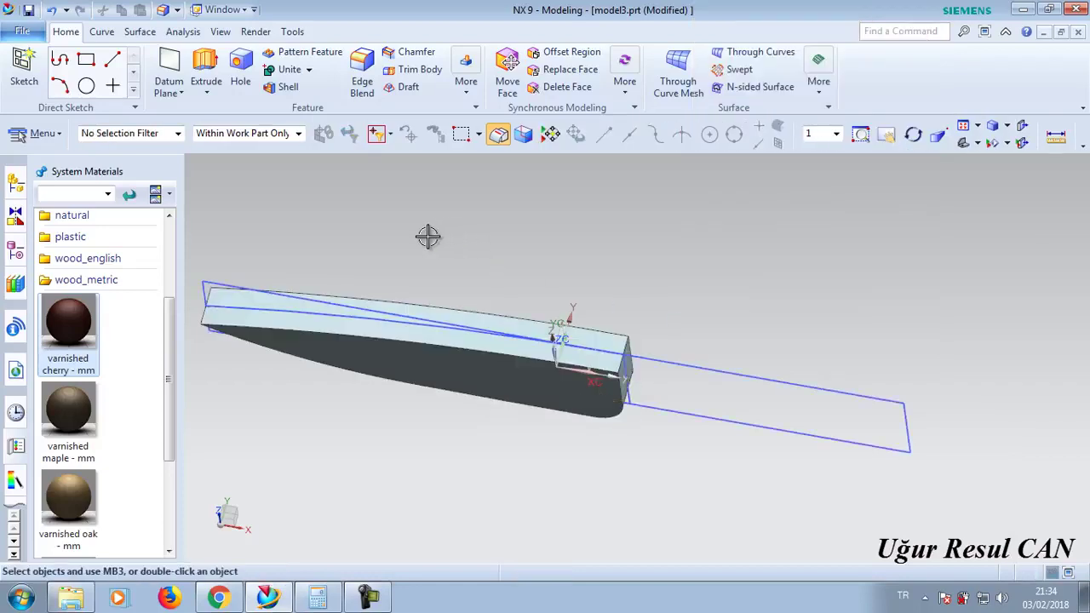
- Start a new sketch on the blade solid's flat top face
{"action": "left_click", "coordinate": [24, 70]}
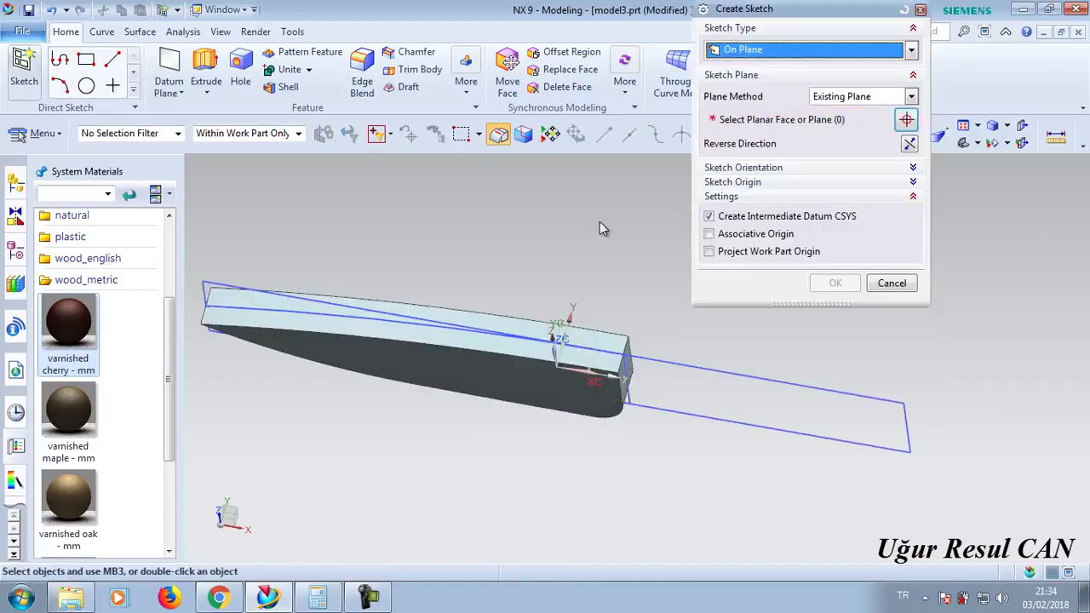
{"action": "left_click", "coordinate": [588, 341]}
{"action": "left_click", "coordinate": [835, 283]}
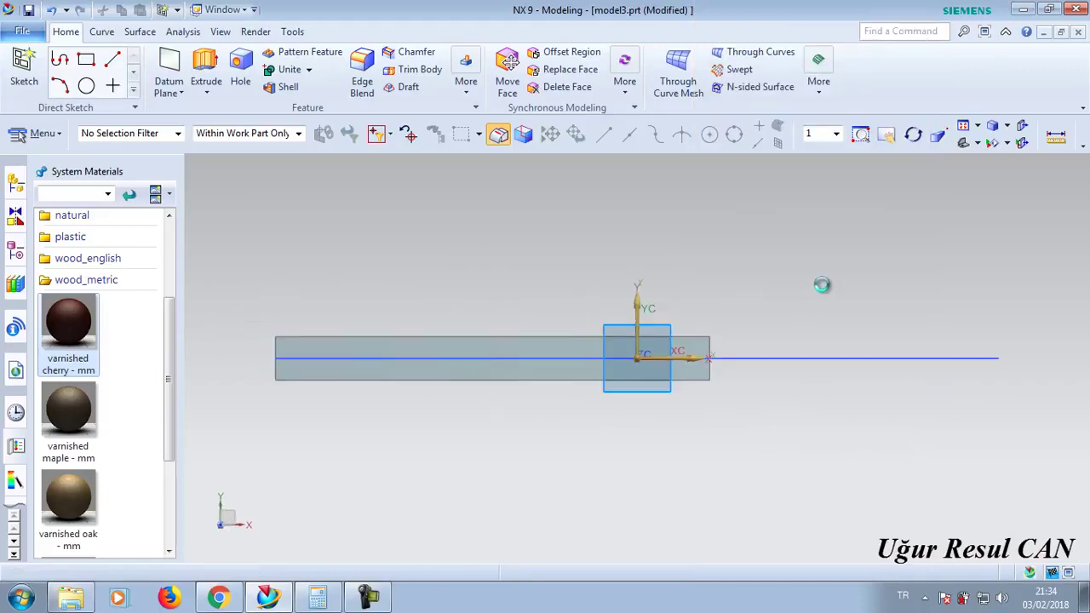
- Hide Sketch (2) and Sketch (1) from the Part Navigator's model history
{"action": "left_click", "coordinate": [18, 188]}
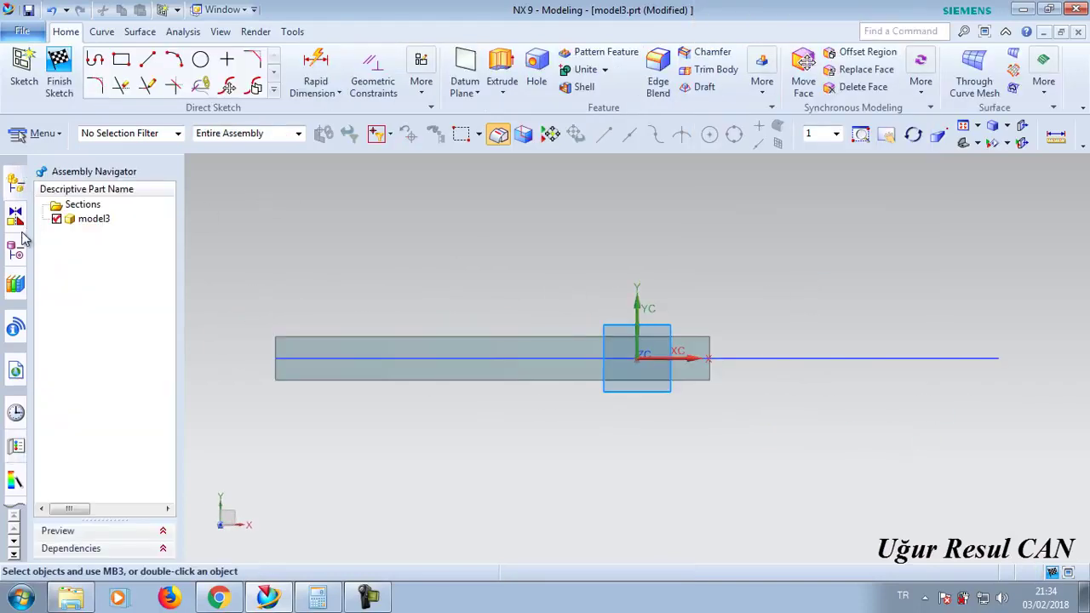
{"action": "left_click", "coordinate": [16, 231]}
{"action": "right_click", "coordinate": [126, 307]}
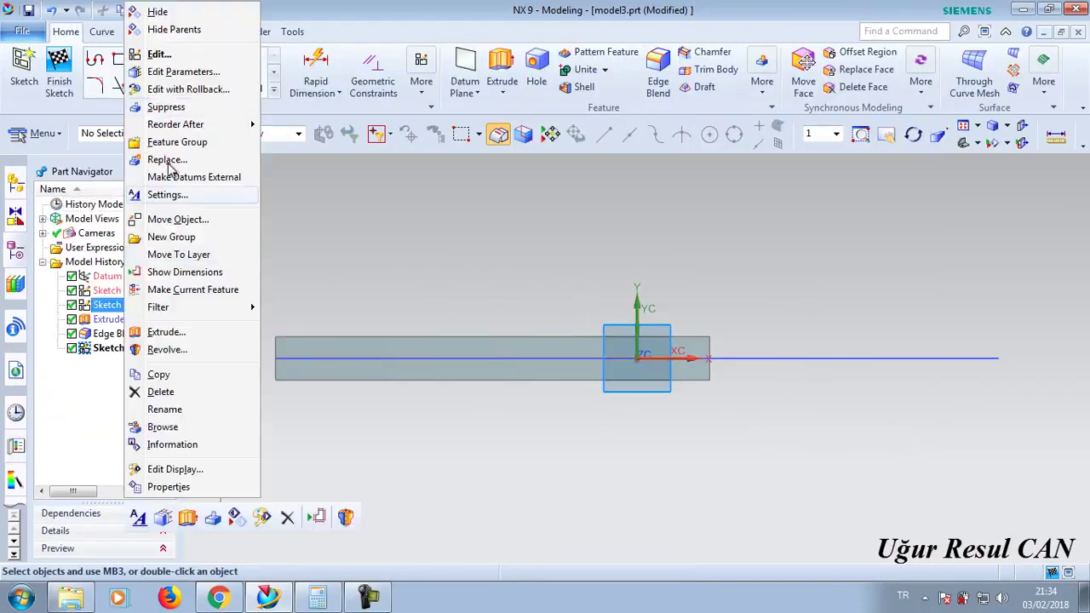
{"action": "left_click", "coordinate": [162, 13]}
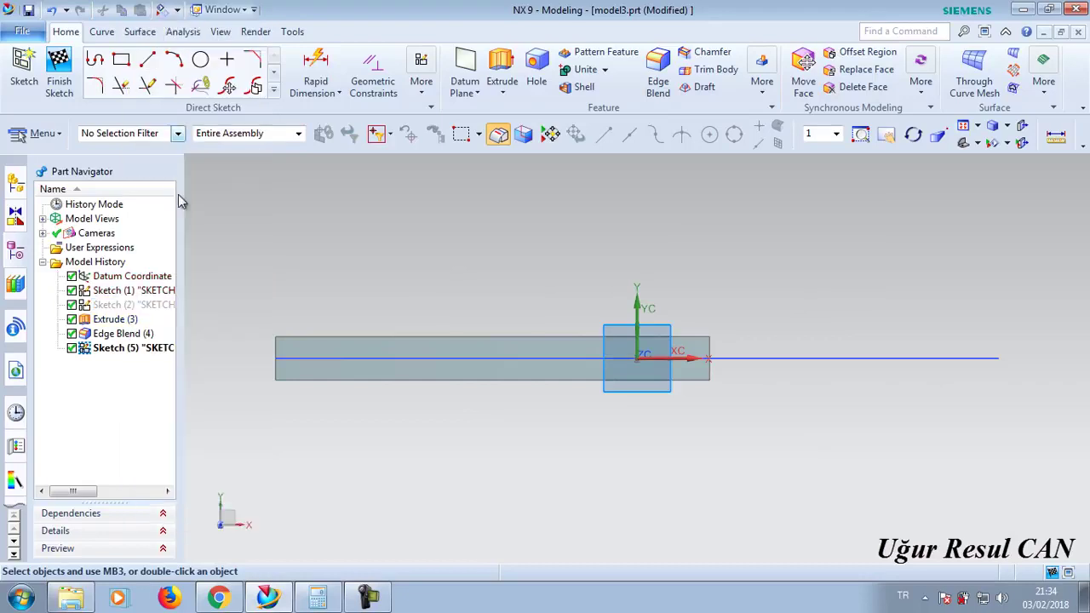
{"action": "left_click", "coordinate": [119, 290]}
{"action": "right_click", "coordinate": [119, 290]}
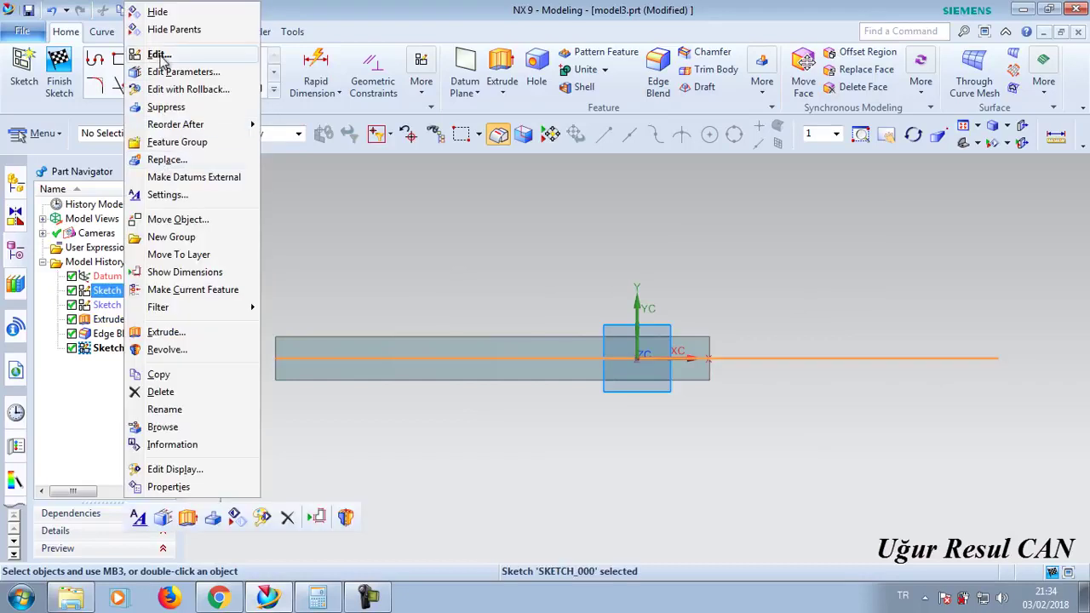
{"action": "left_click", "coordinate": [162, 12]}
{"action": "scroll", "coordinate": [613, 350], "scroll_direction": "up", "scroll_amount": 2}
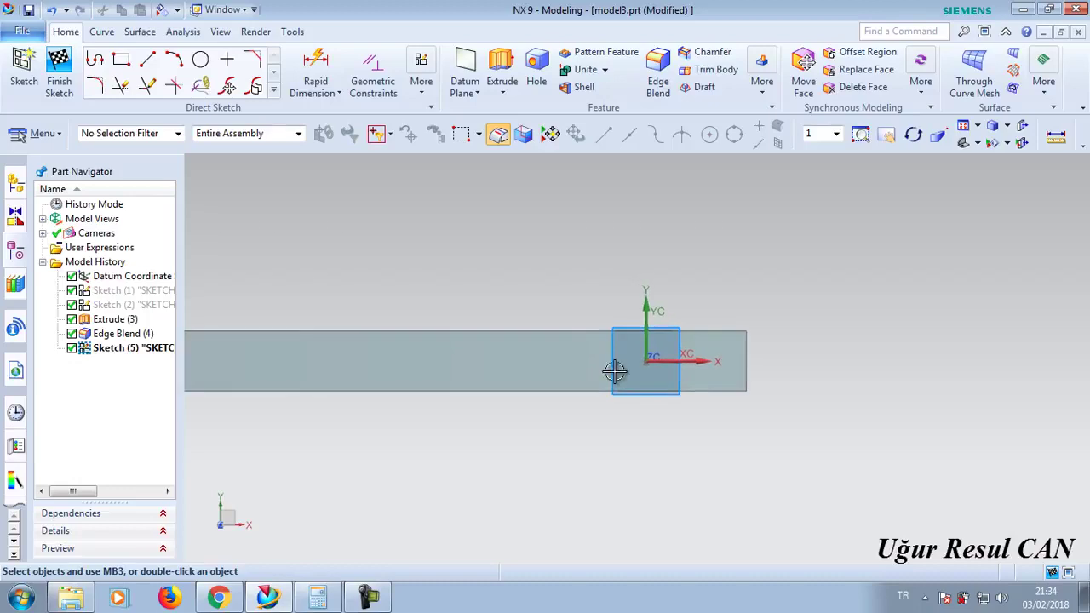
- Draw a 3 mm vertical line at the body's end
{"action": "left_click", "coordinate": [149, 58]}
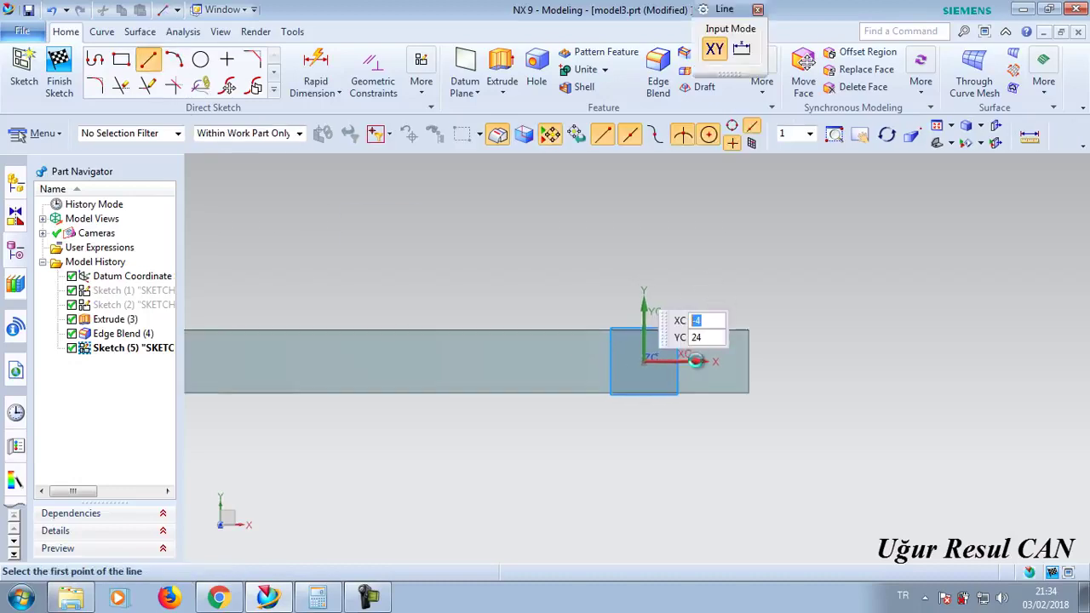
{"action": "scroll", "coordinate": [691, 355], "scroll_direction": "up", "scroll_amount": 2}
{"action": "left_click", "coordinate": [680, 276]}
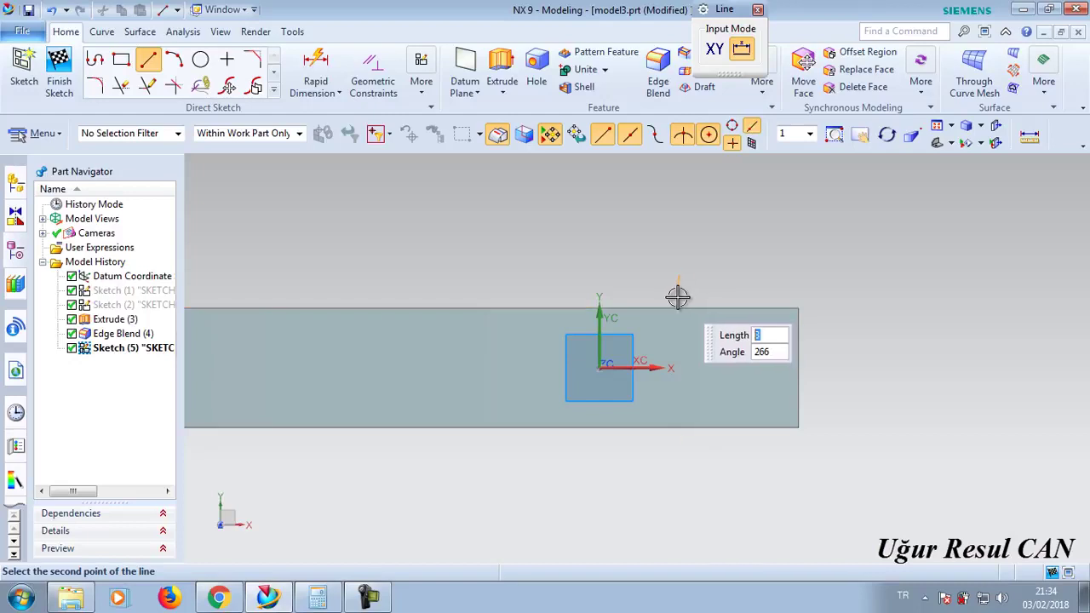
{"action": "scroll", "coordinate": [677, 294], "scroll_direction": "up", "scroll_amount": 2}
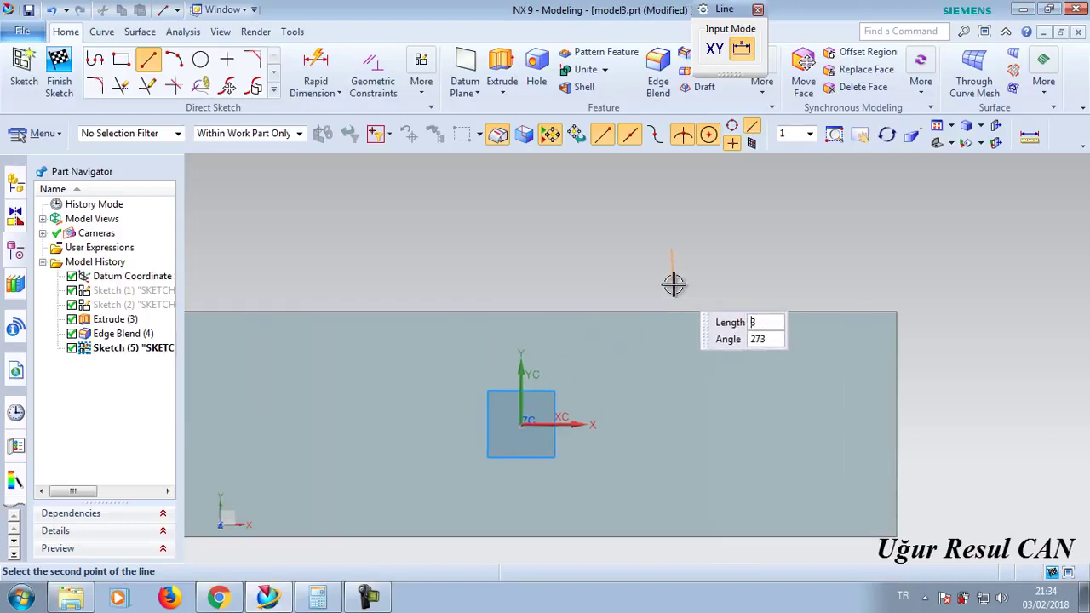
{"action": "key", "text": "Return"}
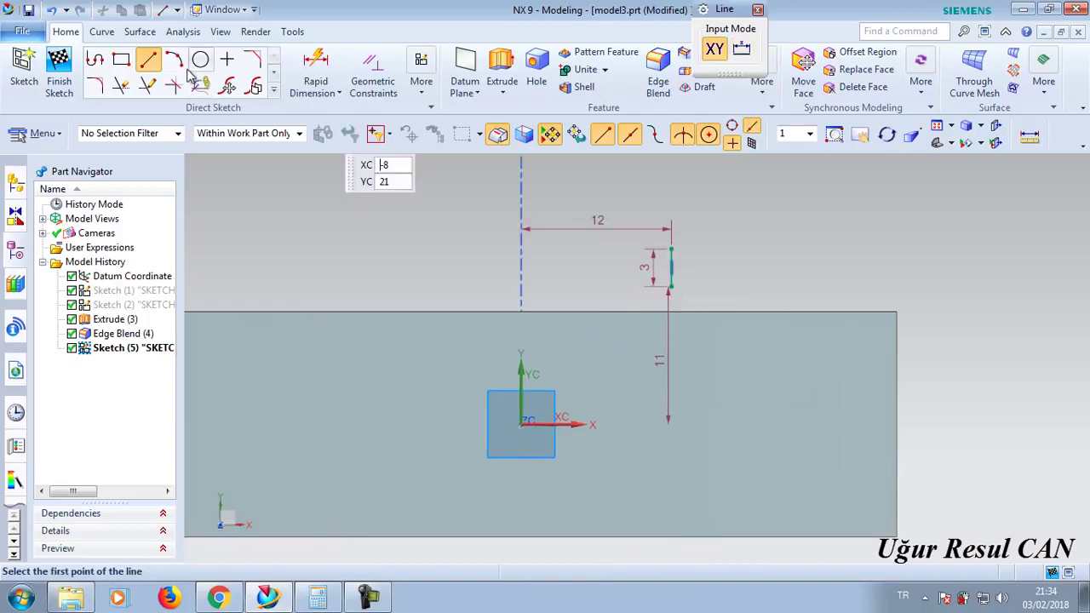
- Add a connecting arc starting from the vertical line's lower end
{"action": "left_click", "coordinate": [174, 60]}
{"action": "left_click", "coordinate": [671, 287]}
{"action": "left_click", "coordinate": [579, 353]}
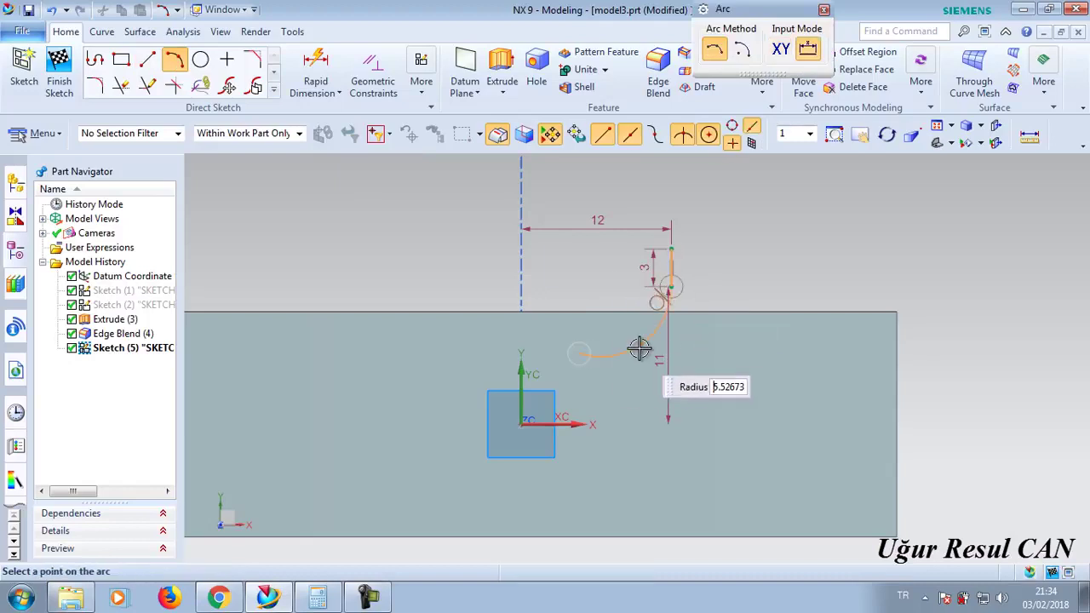
{"action": "left_click", "coordinate": [656, 346]}
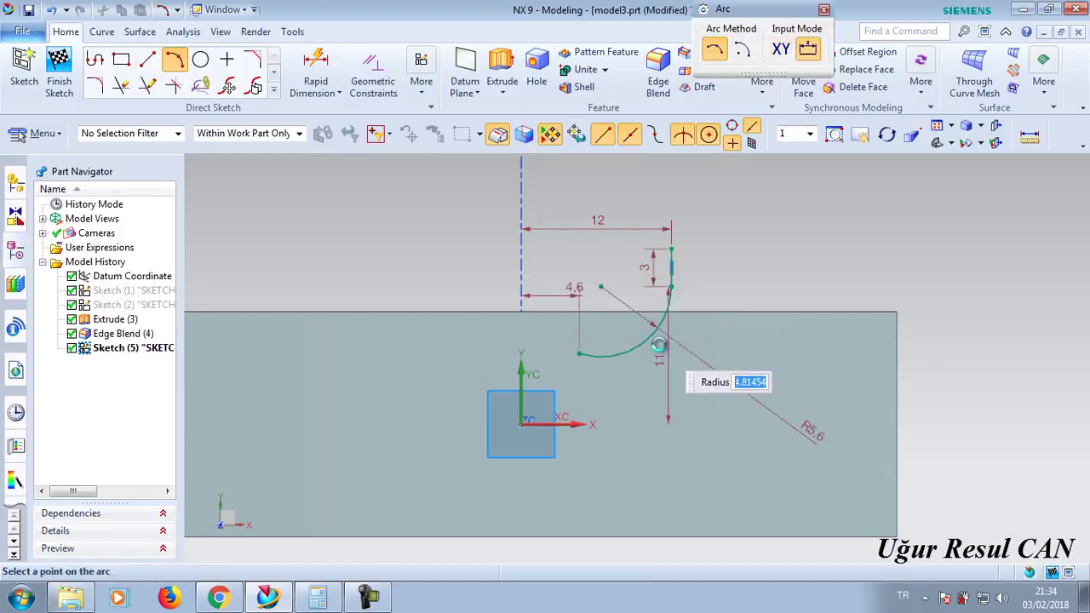
- Draw a horizontal line leftward from the arc's end
{"action": "left_click", "coordinate": [150, 62]}
{"action": "left_click", "coordinate": [580, 353]}
{"action": "left_click", "coordinate": [360, 349]}
{"action": "key", "text": "Escape"}
{"action": "scroll", "coordinate": [543, 382], "scroll_direction": "down", "scroll_amount": 3}
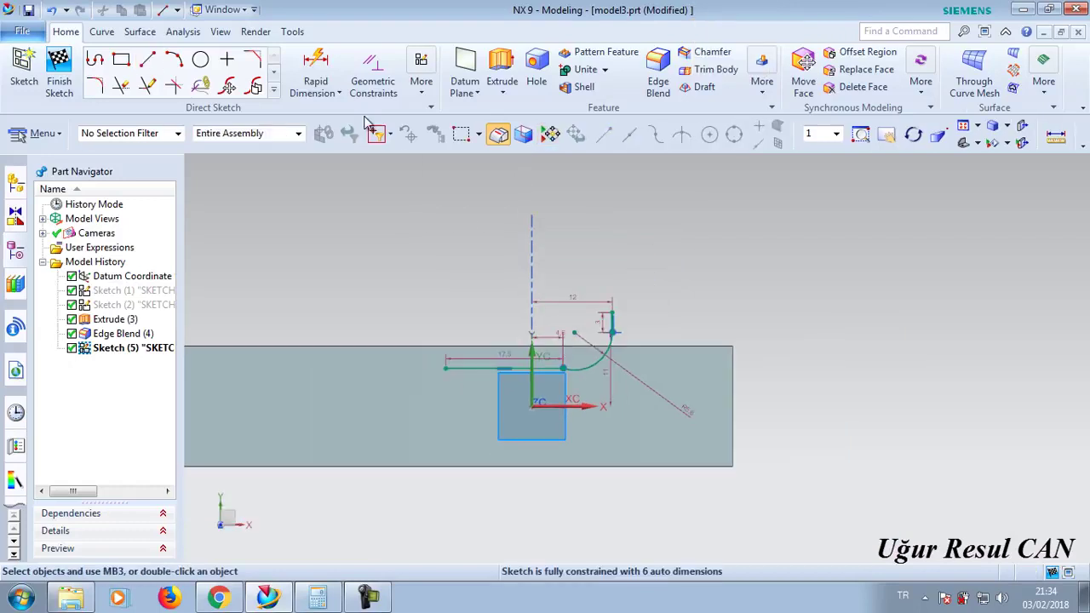
{"action": "left_click", "coordinate": [373, 70]}
- Make the arc tangent to the horizontal line
{"action": "left_click", "coordinate": [550, 362]}
{"action": "left_click", "coordinate": [893, 169]}
{"action": "left_click", "coordinate": [582, 363]}
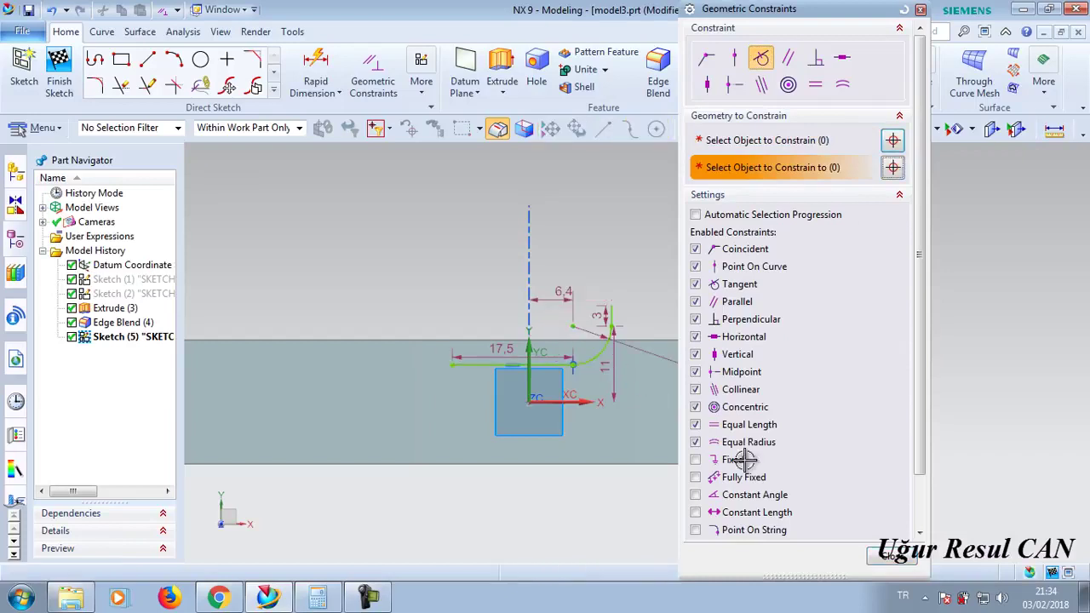
{"action": "left_click", "coordinate": [891, 555]}
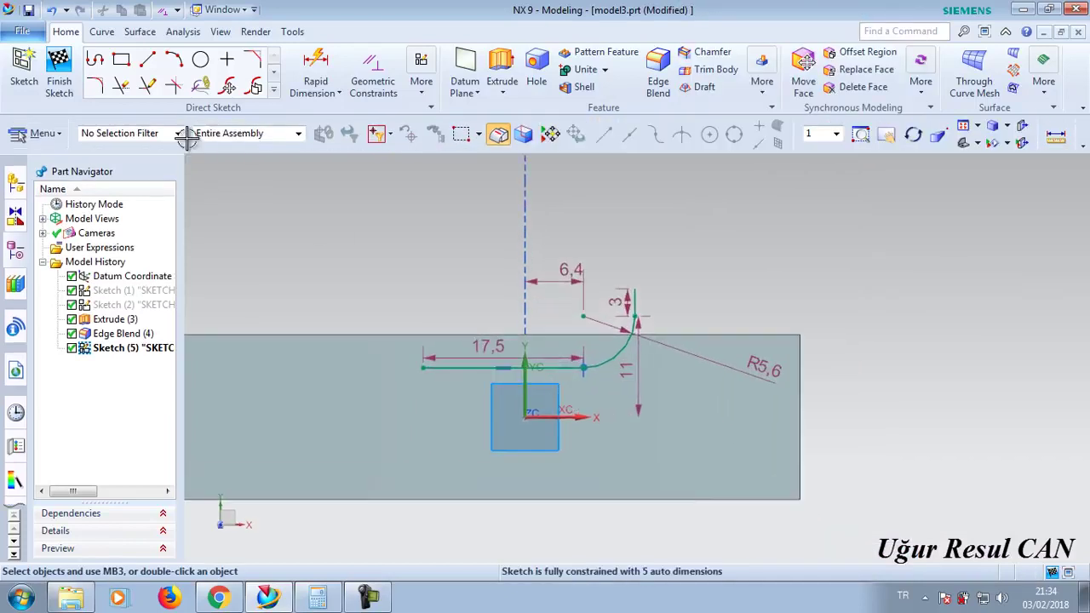
- Dimension the vertical tip line 11 mm from the body's right end edge
{"action": "left_click", "coordinate": [315, 70]}
{"action": "left_click", "coordinate": [635, 303]}
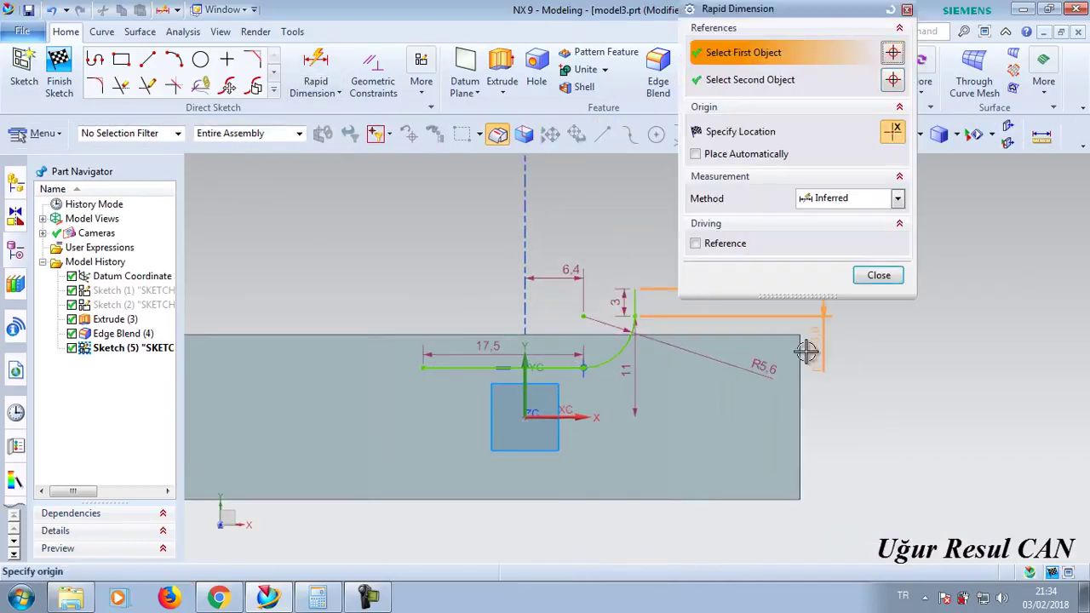
{"action": "left_click", "coordinate": [801, 358]}
{"action": "left_click", "coordinate": [750, 430]}
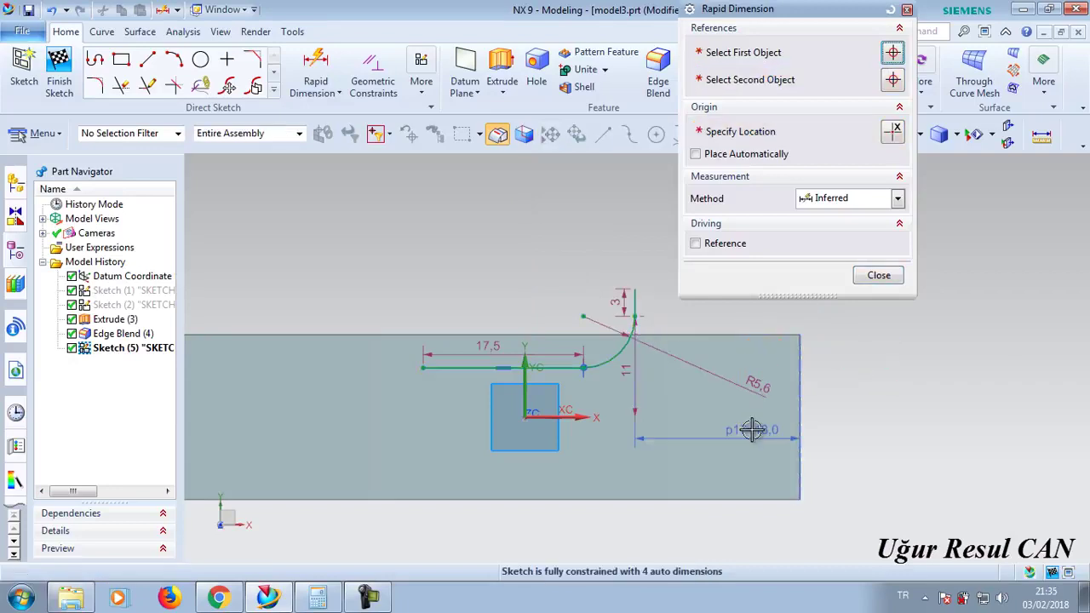
{"action": "left_click", "coordinate": [879, 282]}
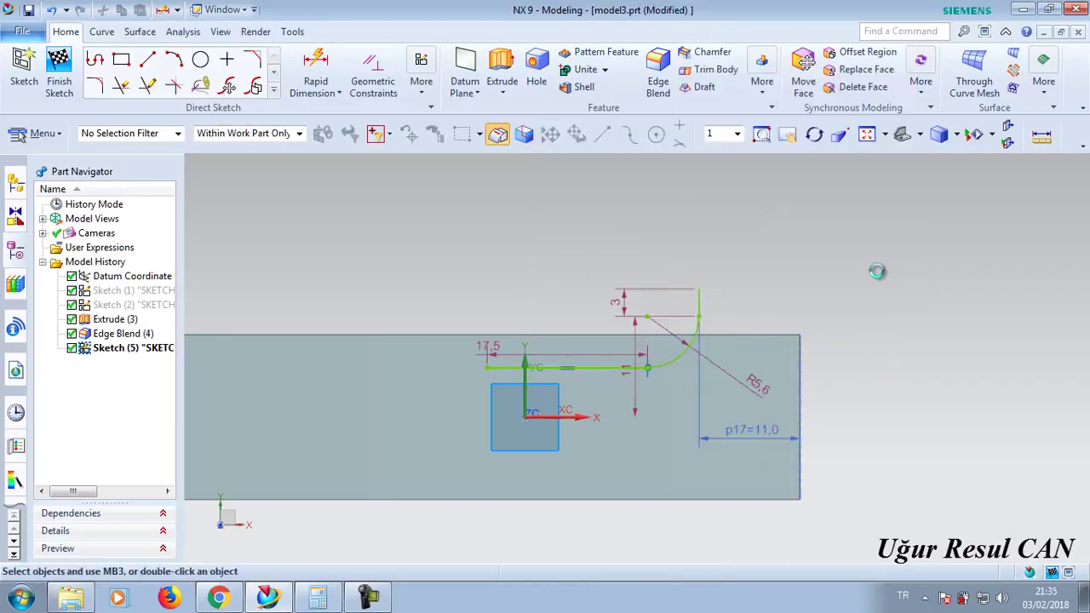
- Change the arc's radius to 8 mm
{"action": "double_click", "coordinate": [766, 388]}
{"action": "type", "text": "8"}
{"action": "key", "text": "Return"}
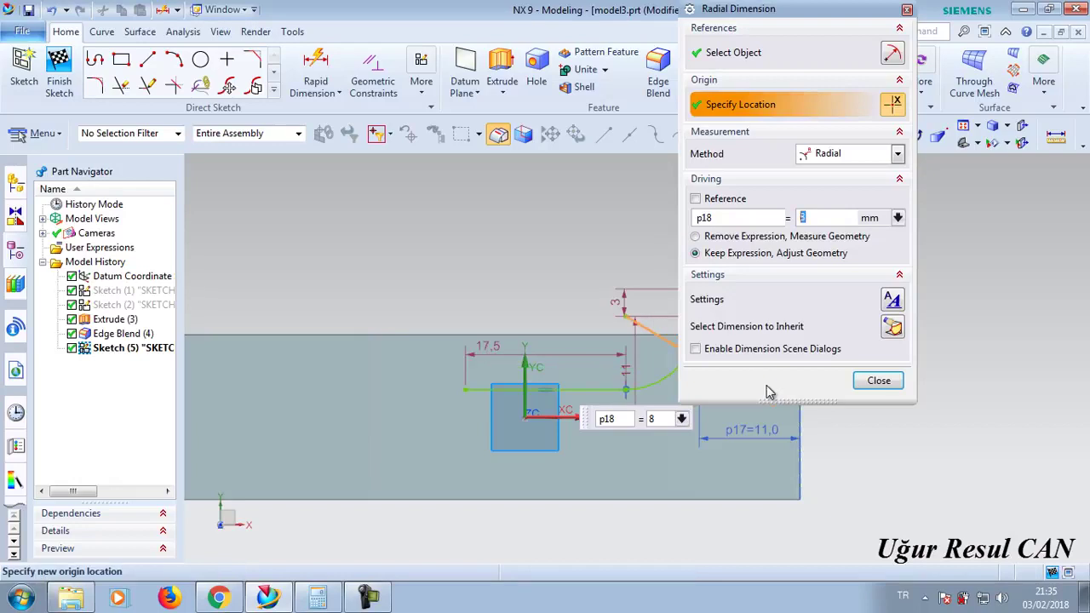
{"action": "left_click", "coordinate": [868, 377]}
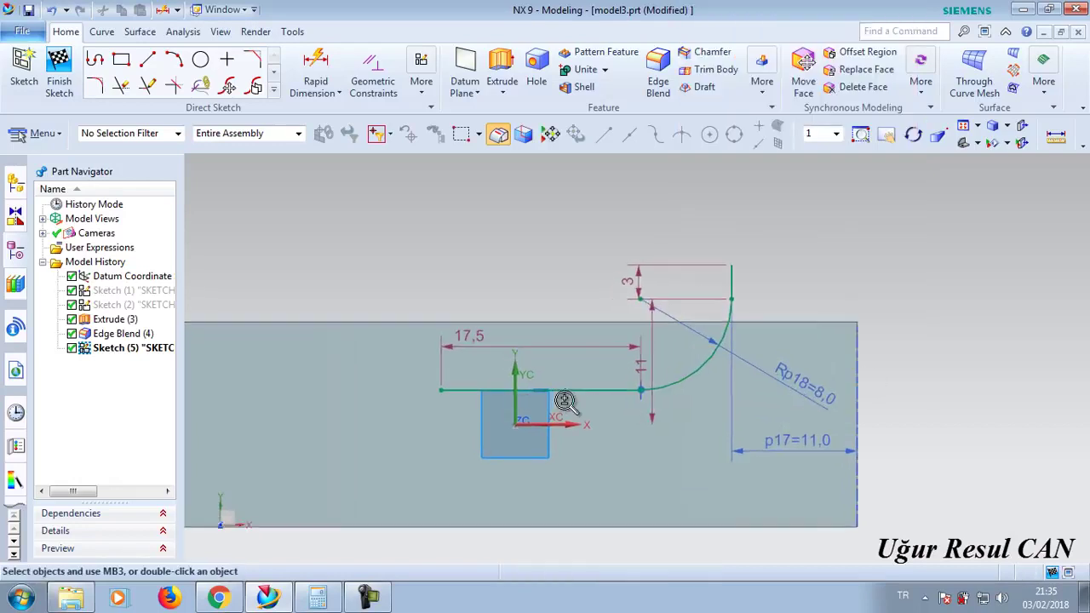
{"action": "scroll", "coordinate": [528, 375], "scroll_direction": "down", "scroll_amount": 3}
{"action": "middle_click_drag", "start_coordinate": [596, 373], "coordinate": [905, 372], "text": "shift"}
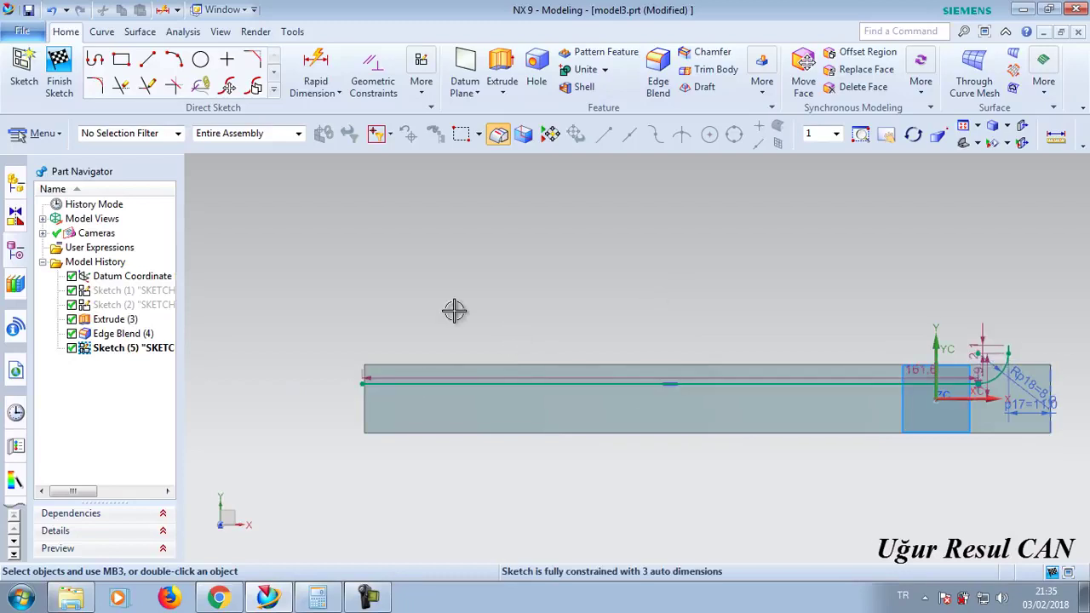
- Switch the display to Shaded with Edges
{"action": "scroll", "coordinate": [392, 401], "scroll_direction": "up", "scroll_amount": 3}
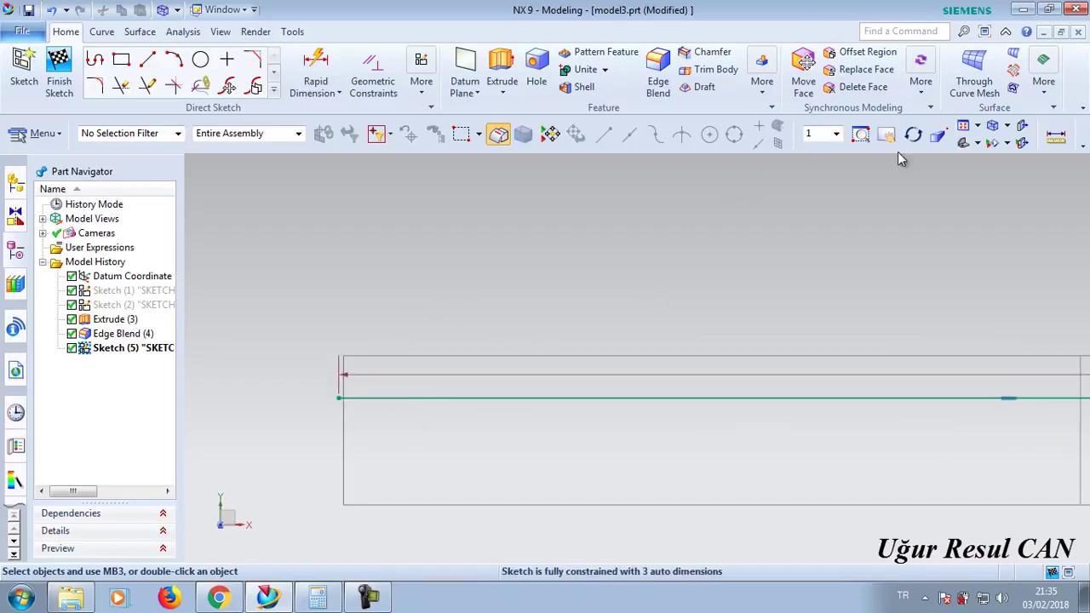
{"action": "left_click", "coordinate": [1005, 126]}
{"action": "left_click", "coordinate": [979, 143]}
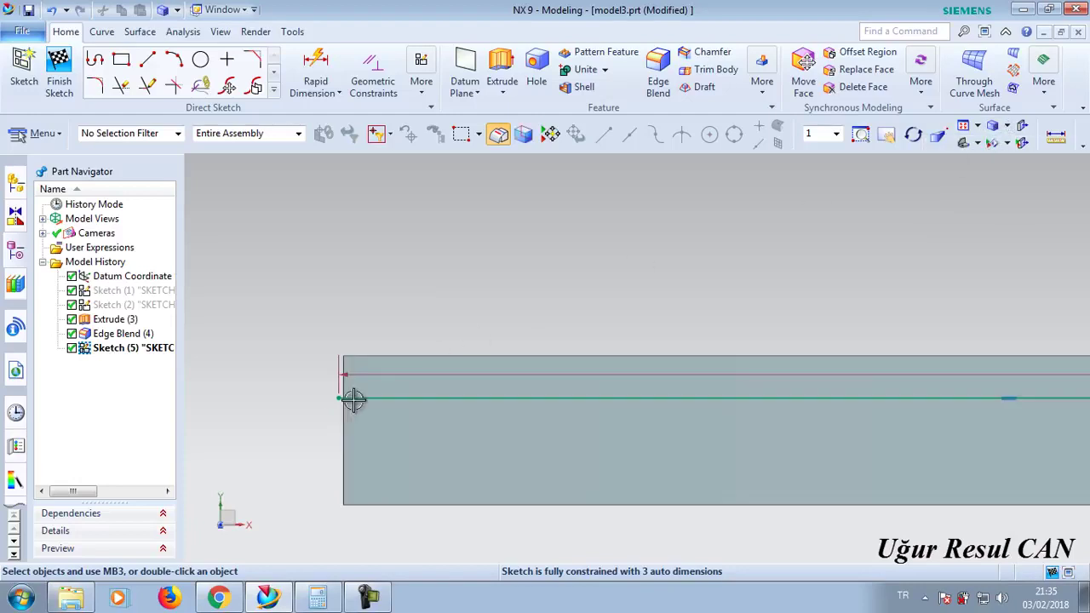
{"action": "mouse_move", "coordinate": [342, 396]}
{"action": "left_mouse_down"}
{"action": "mouse_move", "coordinate": [340, 386]}
{"action": "mouse_move", "coordinate": [342, 414]}
{"action": "mouse_move", "coordinate": [296, 387]}
{"action": "left_mouse_up"}
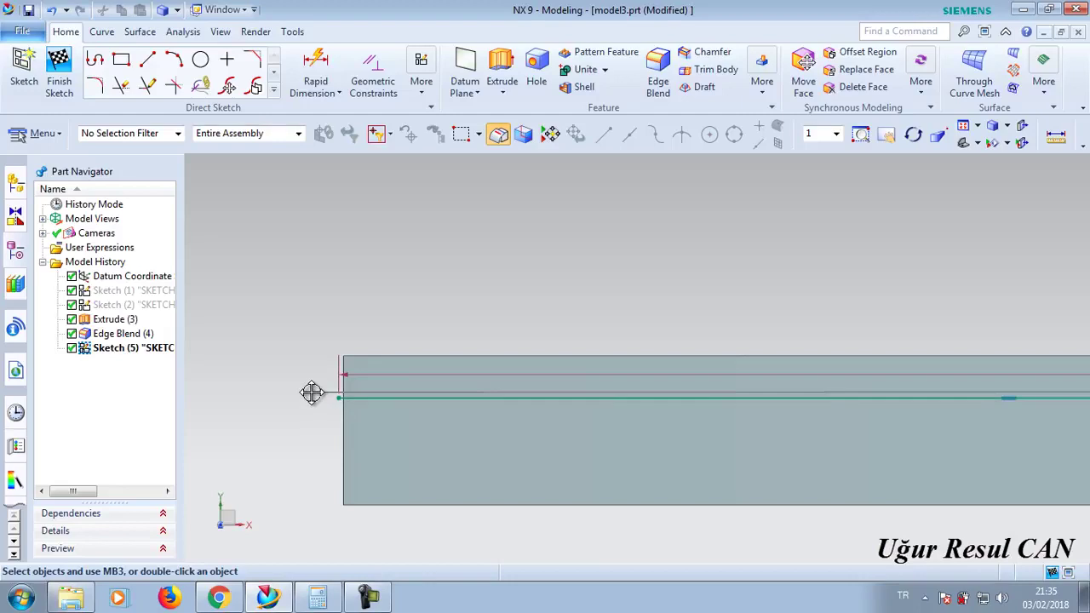
- Draw a vertical line 19 up from the horizontal line's left end, then a long top line toward the tip
{"action": "left_click", "coordinate": [147, 60]}
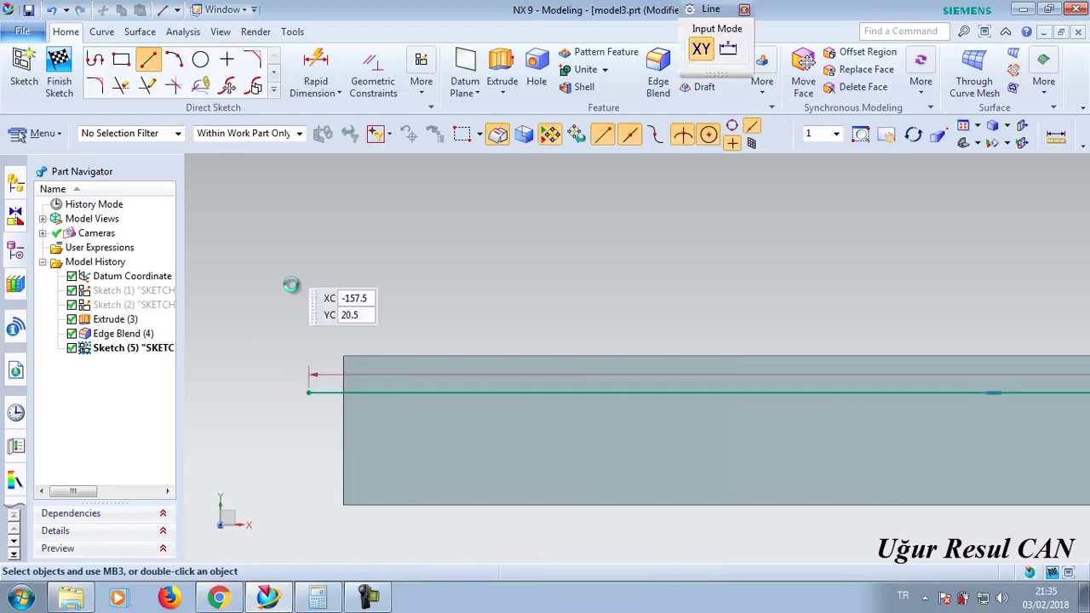
{"action": "left_click", "coordinate": [308, 391]}
{"action": "left_click", "coordinate": [307, 235]}
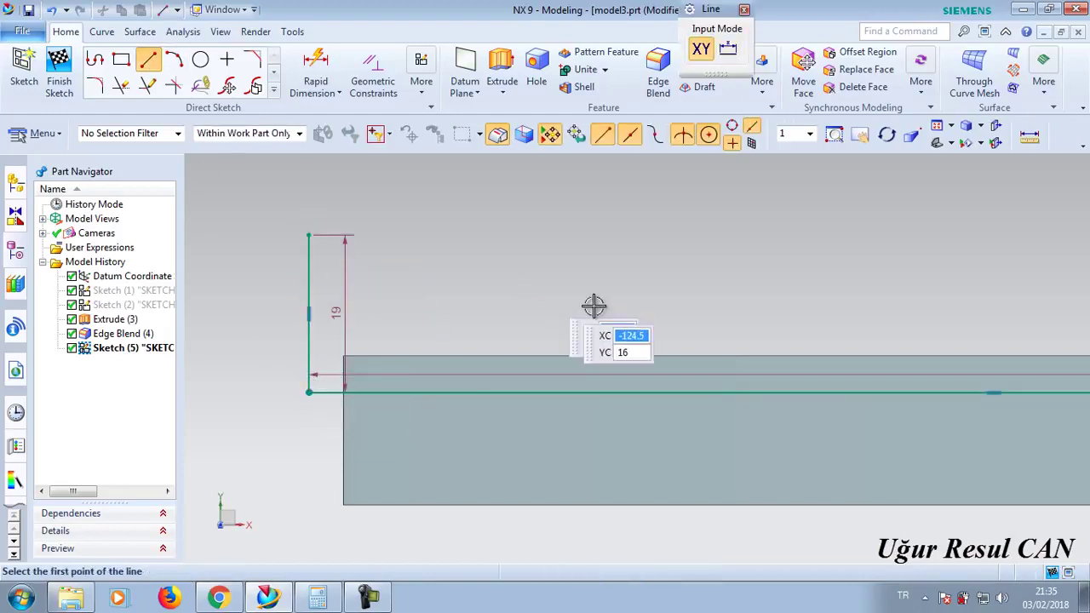
{"action": "left_click", "coordinate": [307, 235]}
{"action": "scroll", "coordinate": [718, 275], "scroll_direction": "down", "scroll_amount": 3}
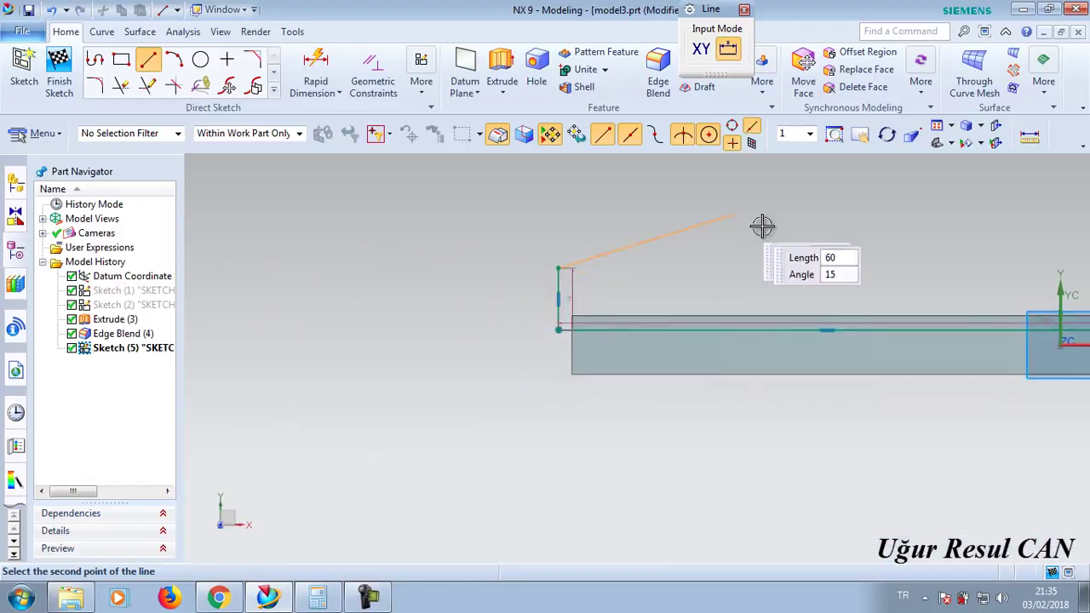
{"action": "scroll", "coordinate": [686, 292], "scroll_direction": "down", "scroll_amount": 2}
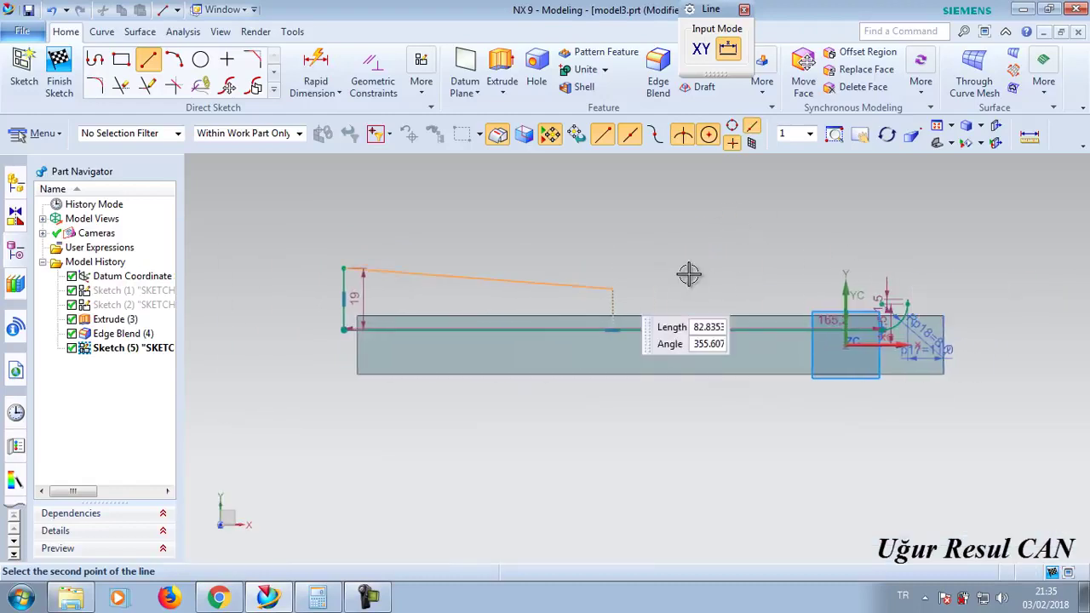
{"action": "left_click", "coordinate": [910, 267]}
- Close the profile with a line from the top line's end down to the tip line
{"action": "scroll", "coordinate": [912, 311], "scroll_direction": "up", "scroll_amount": 3}
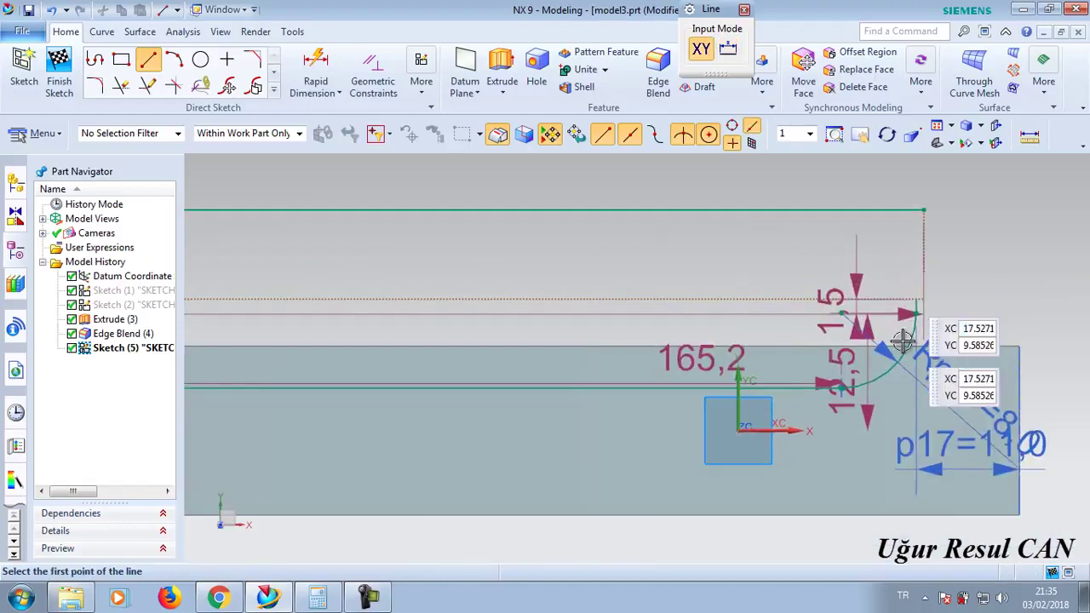
{"action": "scroll", "coordinate": [912, 305], "scroll_direction": "down", "scroll_amount": 1}
{"action": "left_click", "coordinate": [917, 299]}
{"action": "left_click", "coordinate": [925, 209]}
{"action": "key", "text": "Escape"}
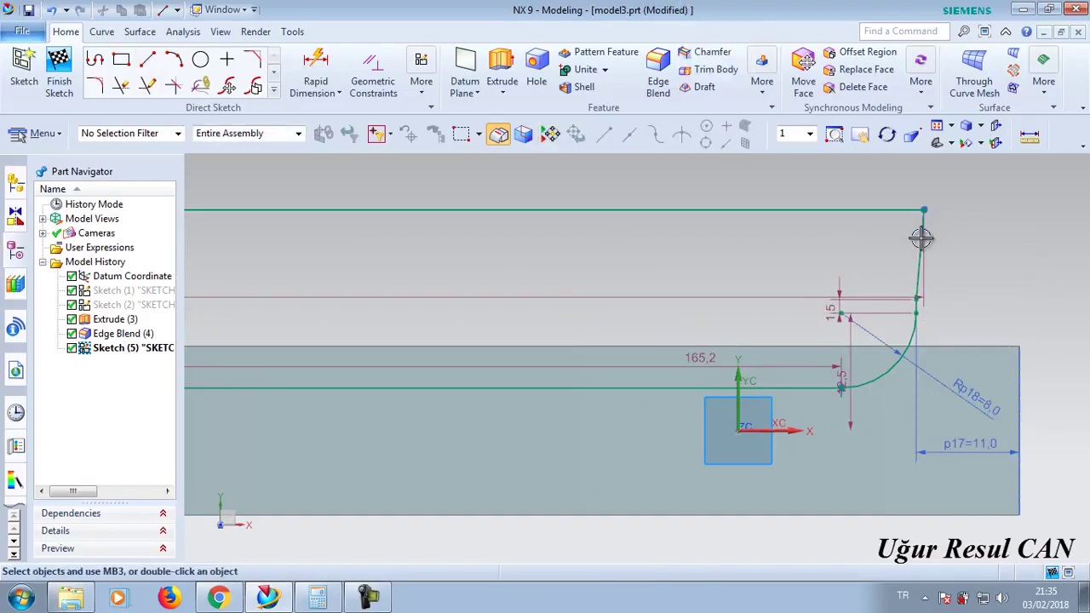
{"action": "left_click", "coordinate": [922, 236]}
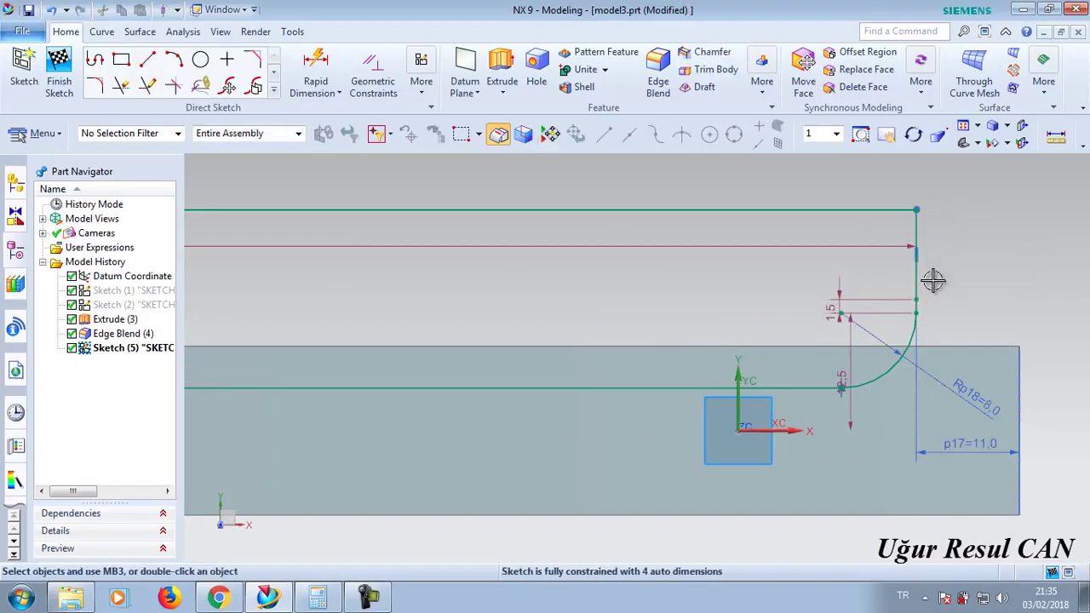
- Drag the profile's left vertex so the top edge measures 166
{"action": "scroll", "coordinate": [868, 424], "scroll_direction": "down", "scroll_amount": 1}
{"action": "scroll", "coordinate": [849, 360], "scroll_direction": "down", "scroll_amount": 1}
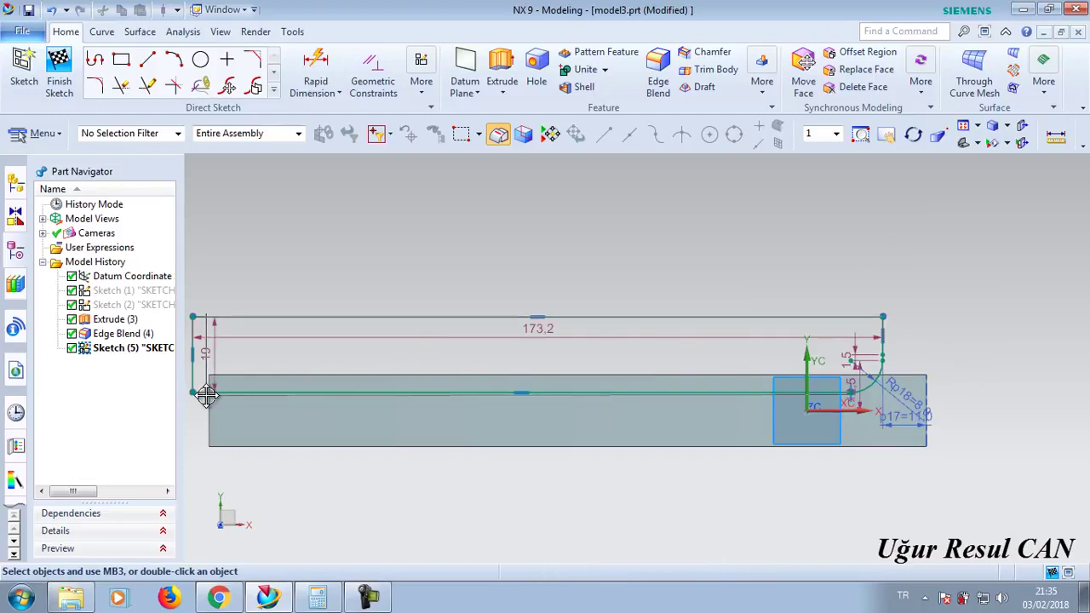
{"action": "left_click_drag", "start_coordinate": [209, 394], "coordinate": [221, 387]}
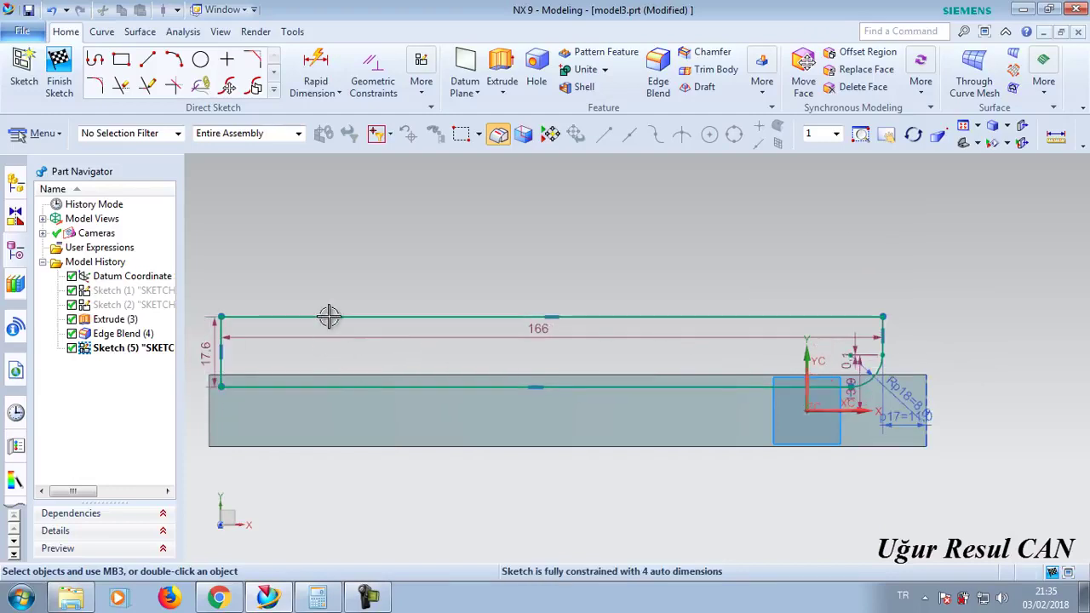
{"action": "left_click", "coordinate": [375, 86]}
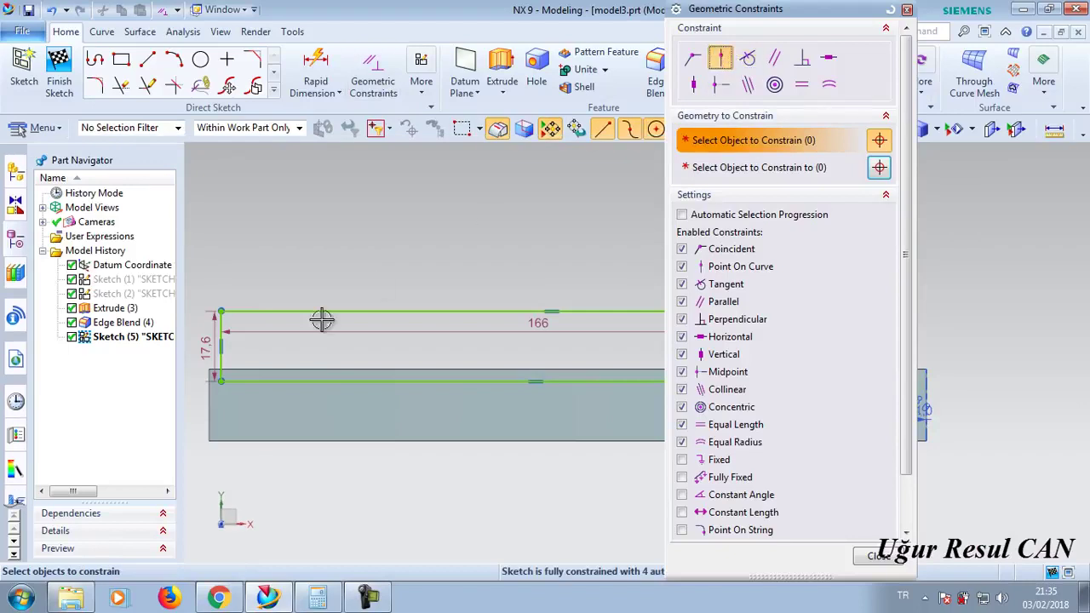
- Constrain the sketch's left corner point onto the solid's edge with Point On Curve
{"action": "left_click", "coordinate": [223, 381]}
{"action": "left_click", "coordinate": [790, 175]}
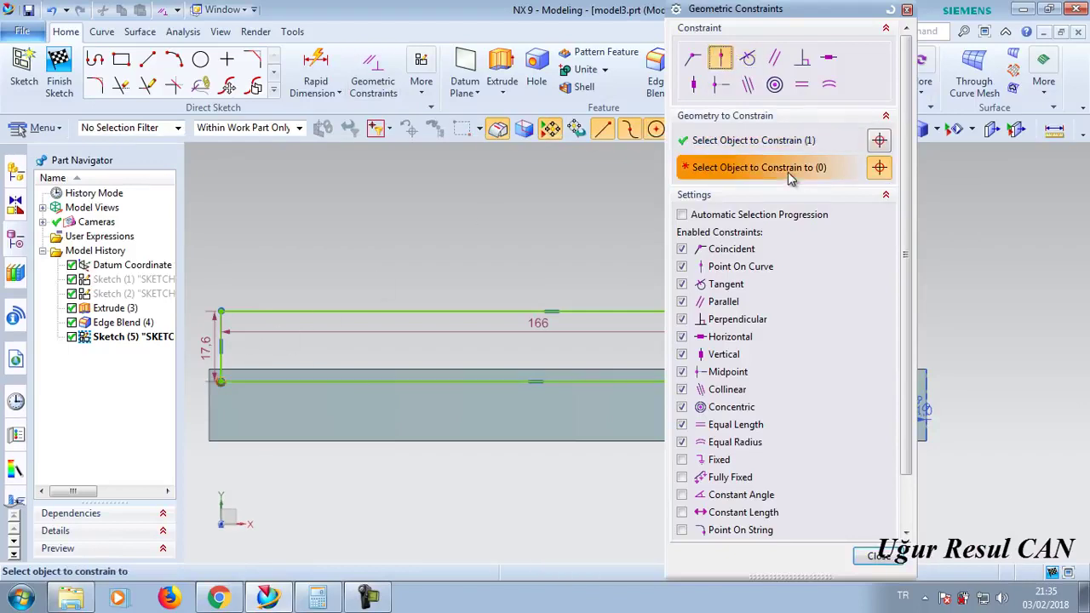
{"action": "left_click", "coordinate": [213, 406]}
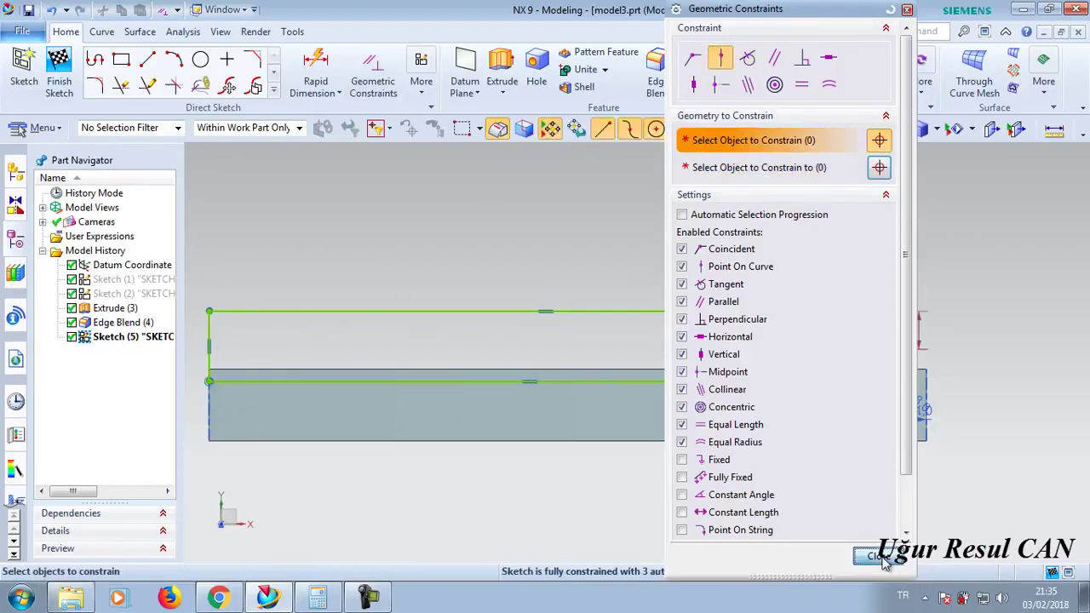
{"action": "left_click", "coordinate": [884, 557]}
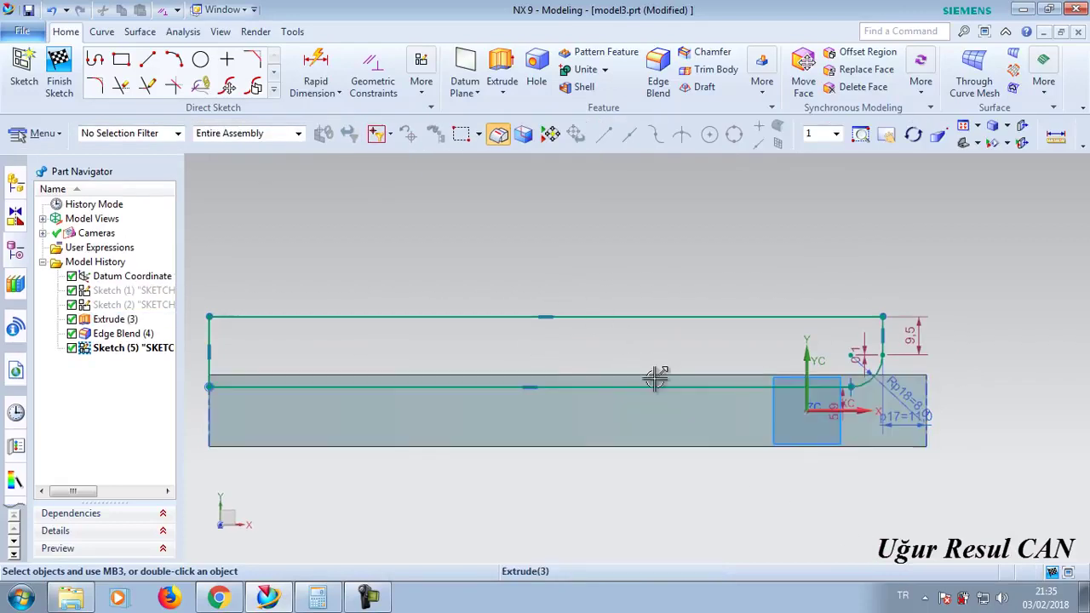
- Draw a 29-long horizontal line ending at the sketch origin and convert it to a reference line
{"action": "left_click", "coordinate": [149, 60]}
{"action": "left_click", "coordinate": [805, 411]}
{"action": "left_click", "coordinate": [692, 412]}
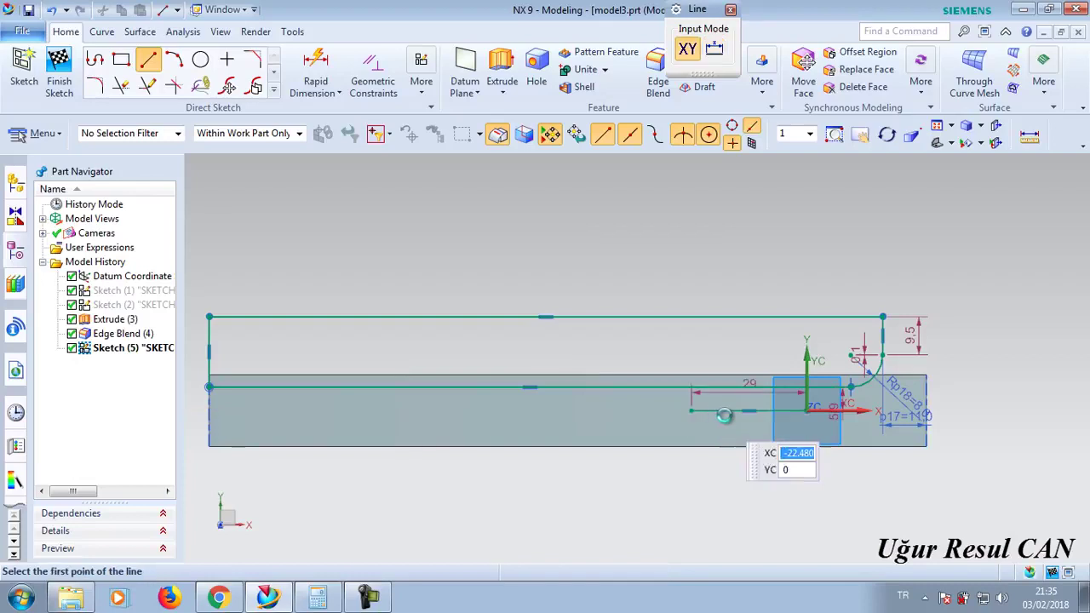
{"action": "key", "text": "Escape"}
{"action": "left_click", "coordinate": [729, 413]}
{"action": "left_click", "coordinate": [255, 86]}
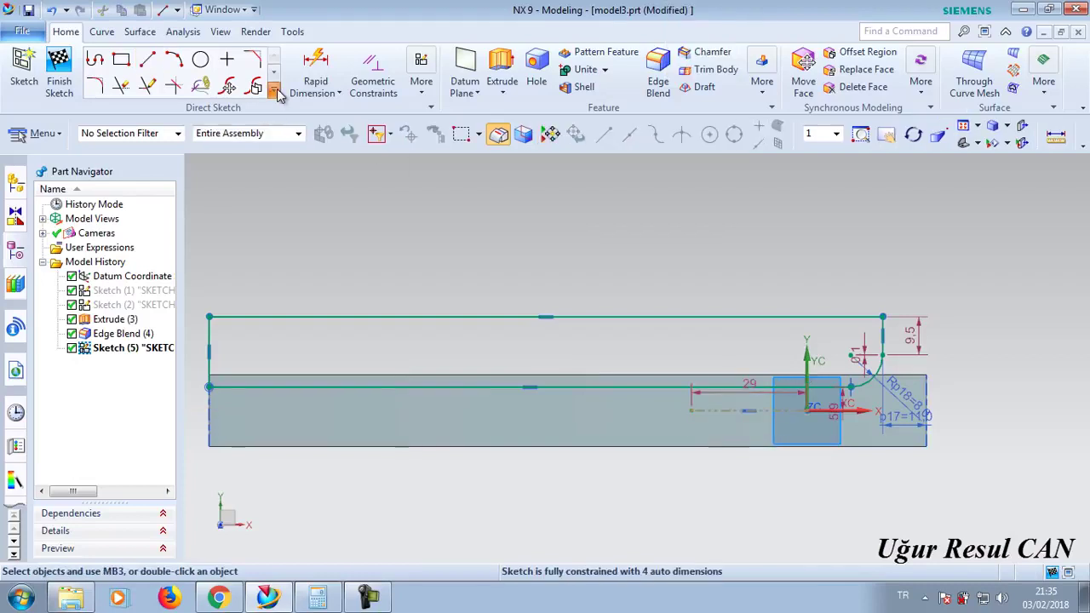
{"action": "left_click", "coordinate": [275, 90]}
- Mirror the connected sketch outline across the dashed reference centreline
{"action": "left_click", "coordinate": [100, 211]}
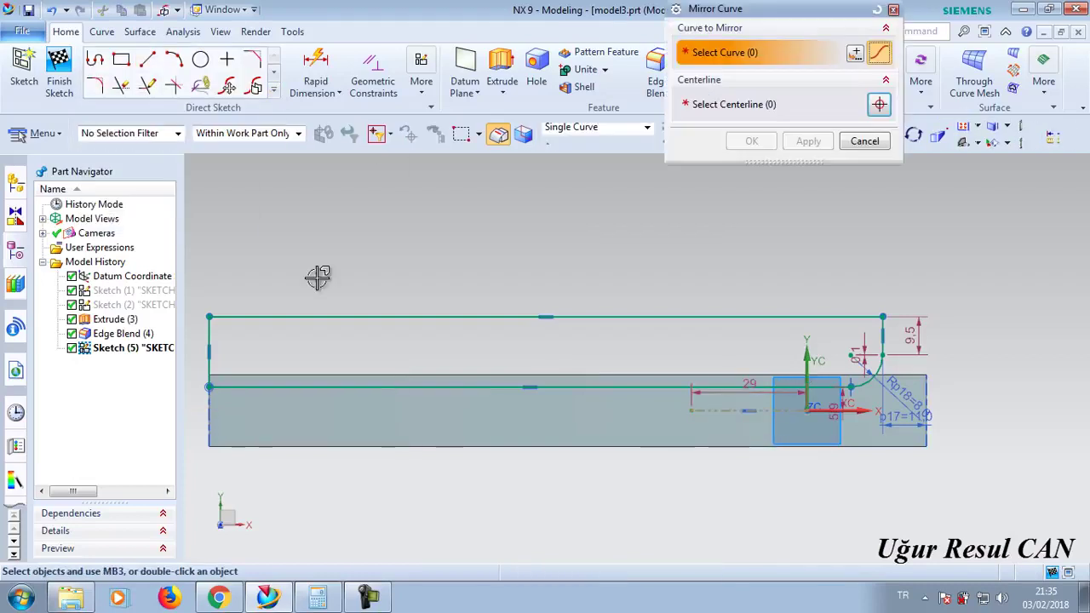
{"action": "left_click", "coordinate": [581, 387]}
{"action": "left_click", "coordinate": [647, 137]}
{"action": "left_click", "coordinate": [582, 161]}
{"action": "left_click", "coordinate": [348, 317]}
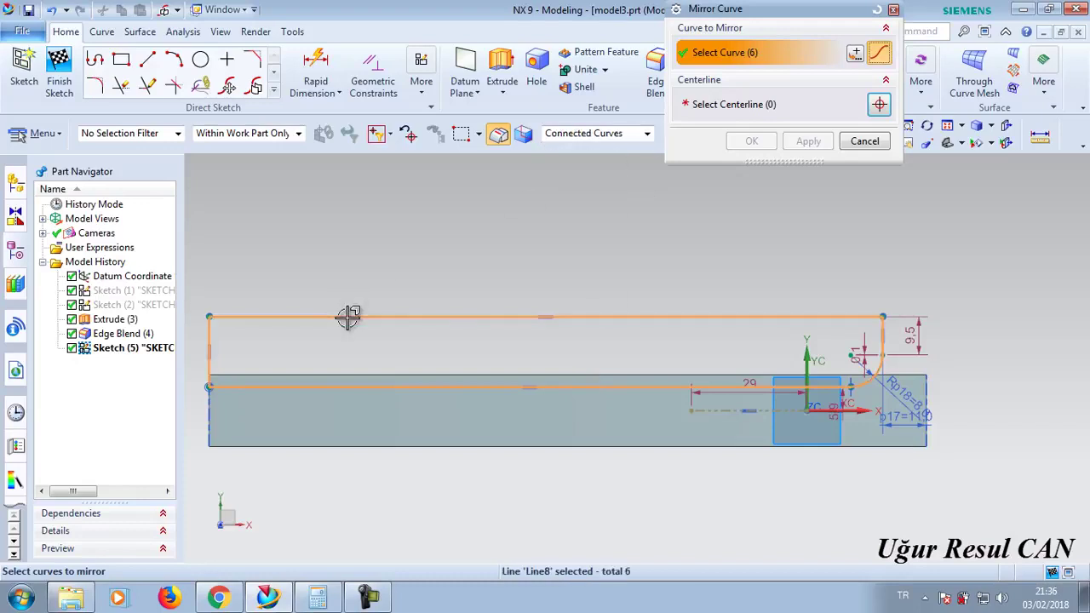
{"action": "left_click", "coordinate": [771, 106]}
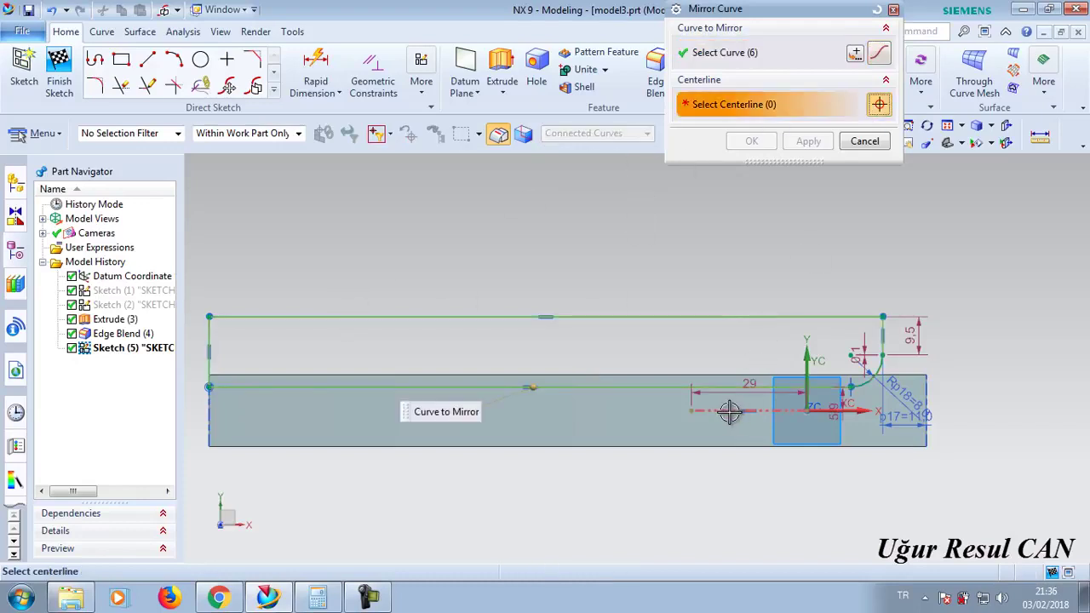
{"action": "left_click", "coordinate": [730, 411]}
{"action": "left_click", "coordinate": [811, 143]}
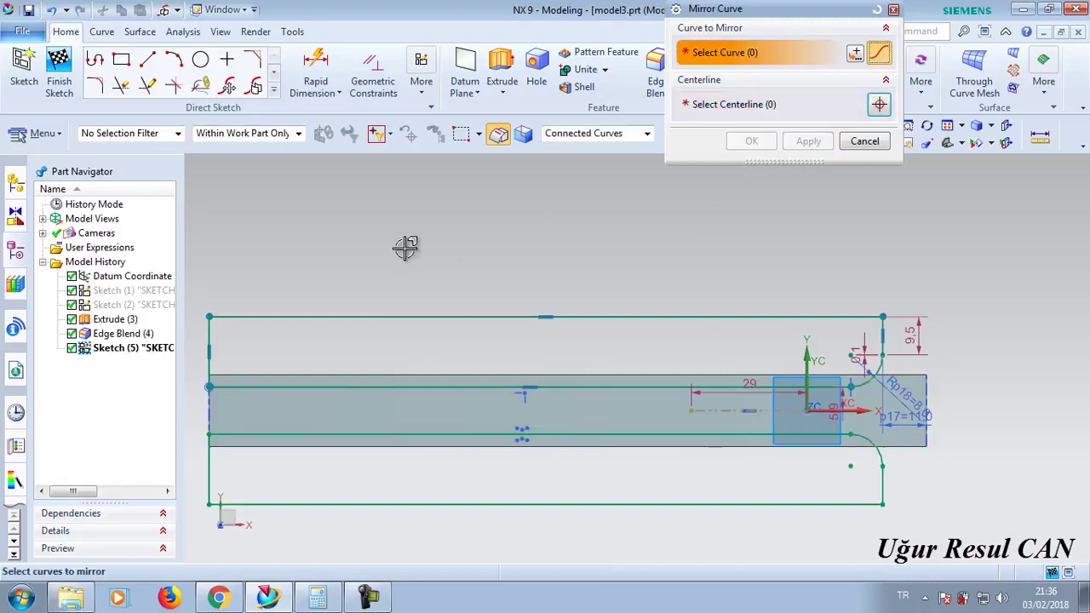
- Dimension the gap between the two inner lines as 3.2
{"action": "key", "text": "Escape"}
{"action": "left_click", "coordinate": [315, 72]}
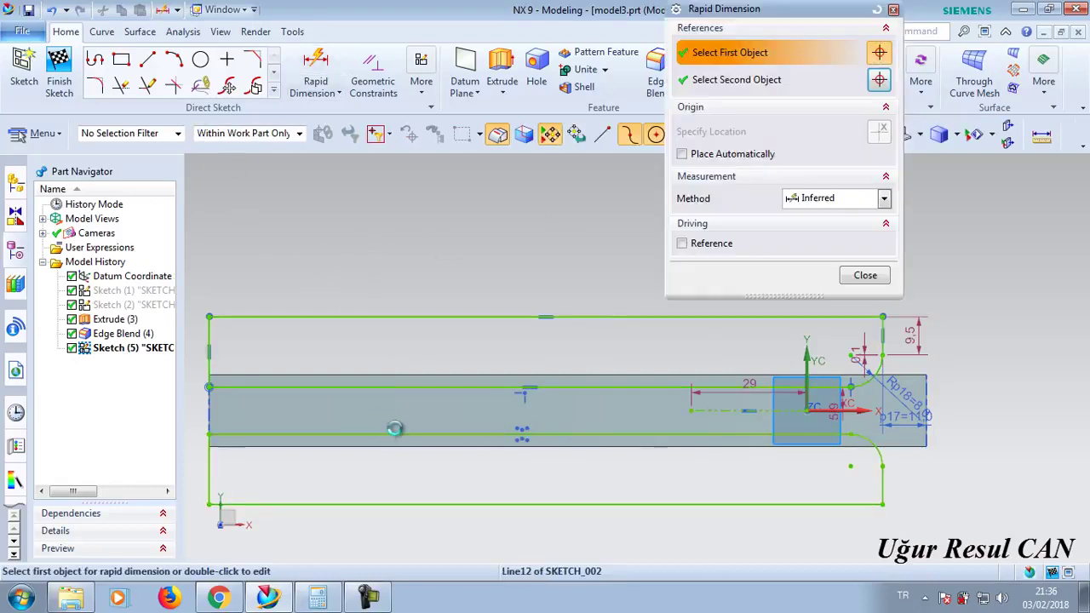
{"action": "left_click", "coordinate": [394, 390]}
{"action": "left_click", "coordinate": [389, 436]}
{"action": "left_click", "coordinate": [389, 415]}
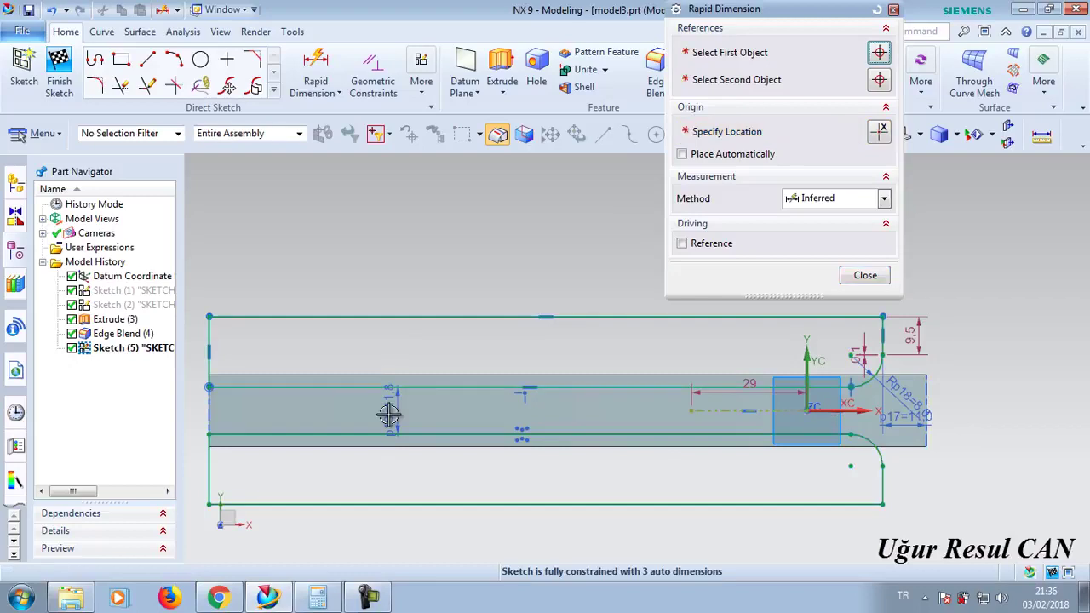
{"action": "type", "text": "3.2"}
{"action": "key", "text": "Return"}
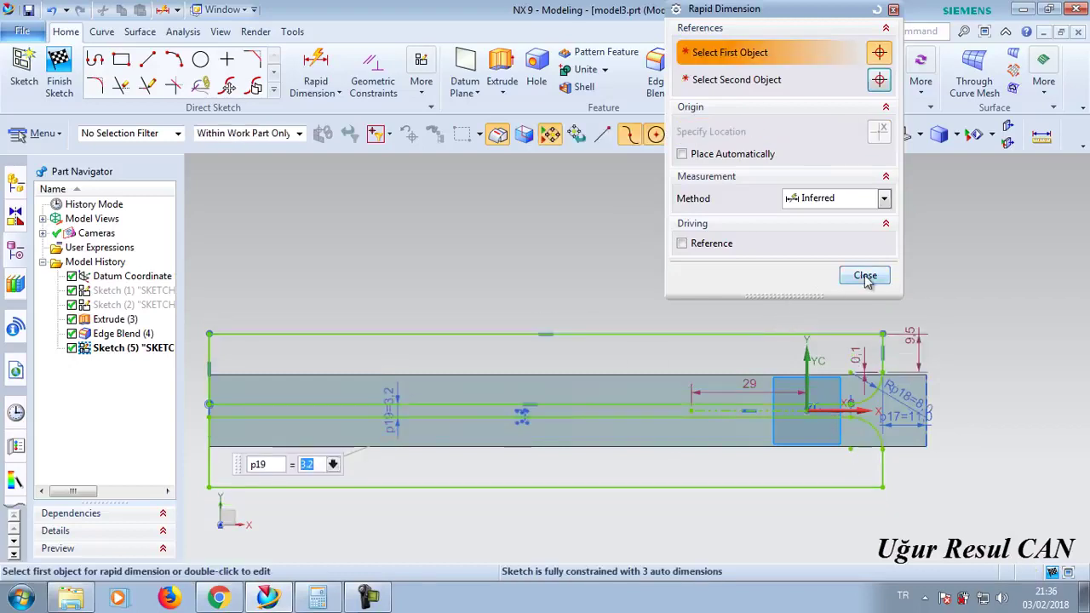
{"action": "left_click", "coordinate": [864, 277]}
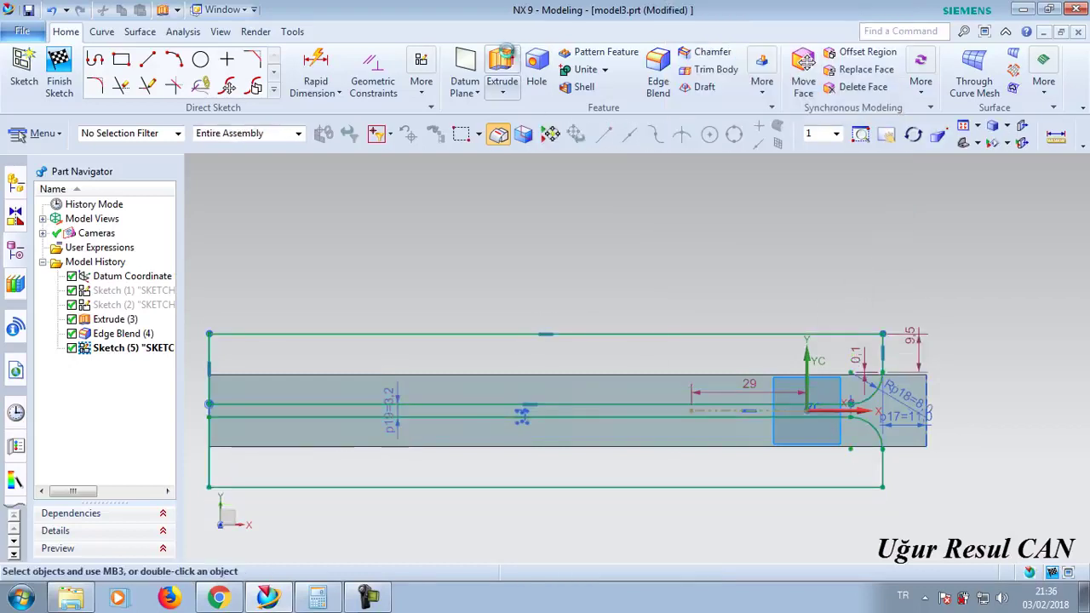
- Extrude Sketch (5) with a symmetric 25 mm distance as a Subtract cut through the blade
{"action": "left_click", "coordinate": [505, 51]}
{"action": "middle_click_drag", "start_coordinate": [619, 375], "coordinate": [601, 268]}
{"action": "left_click", "coordinate": [822, 152]}
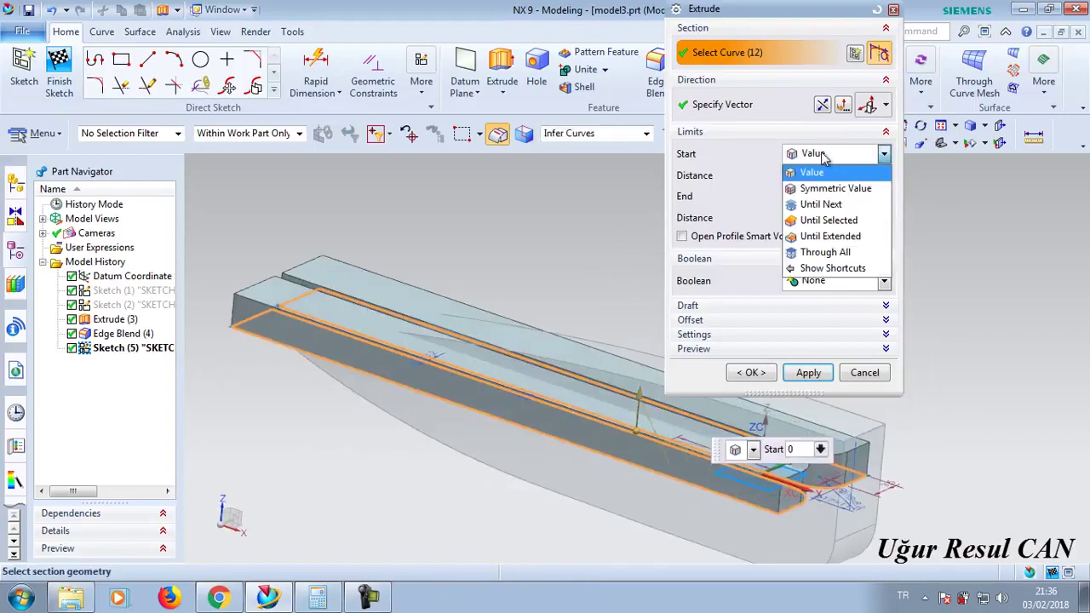
{"action": "left_click", "coordinate": [826, 189]}
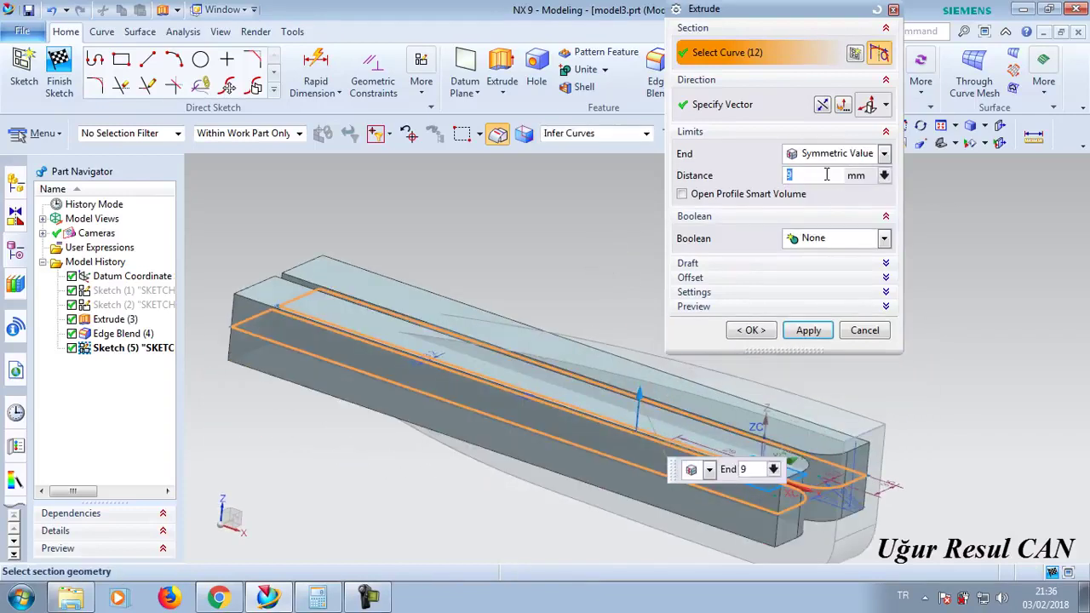
{"action": "key", "text": "Return"}
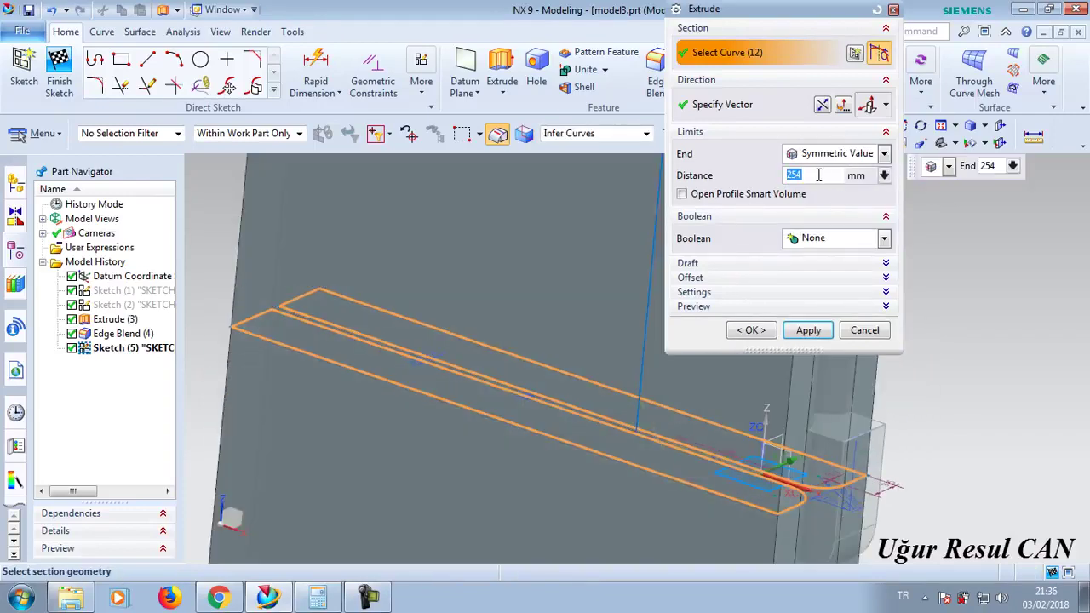
{"action": "type", "text": "25"}
{"action": "key", "text": "Return"}
{"action": "left_click", "coordinate": [848, 243]}
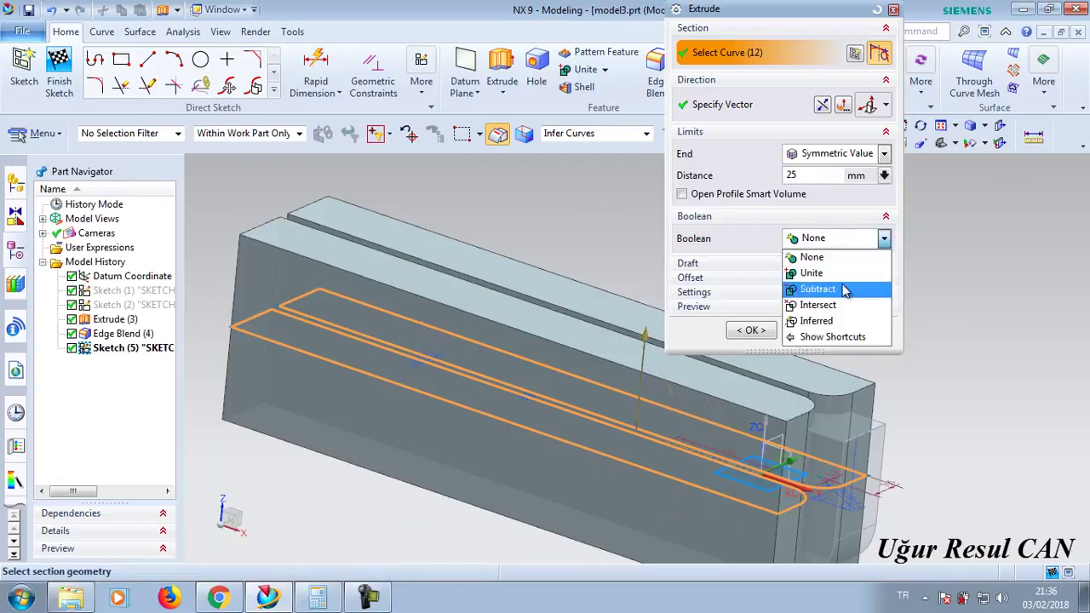
{"action": "left_click", "coordinate": [845, 292]}
{"action": "left_click", "coordinate": [813, 358]}
{"action": "left_click", "coordinate": [869, 357]}
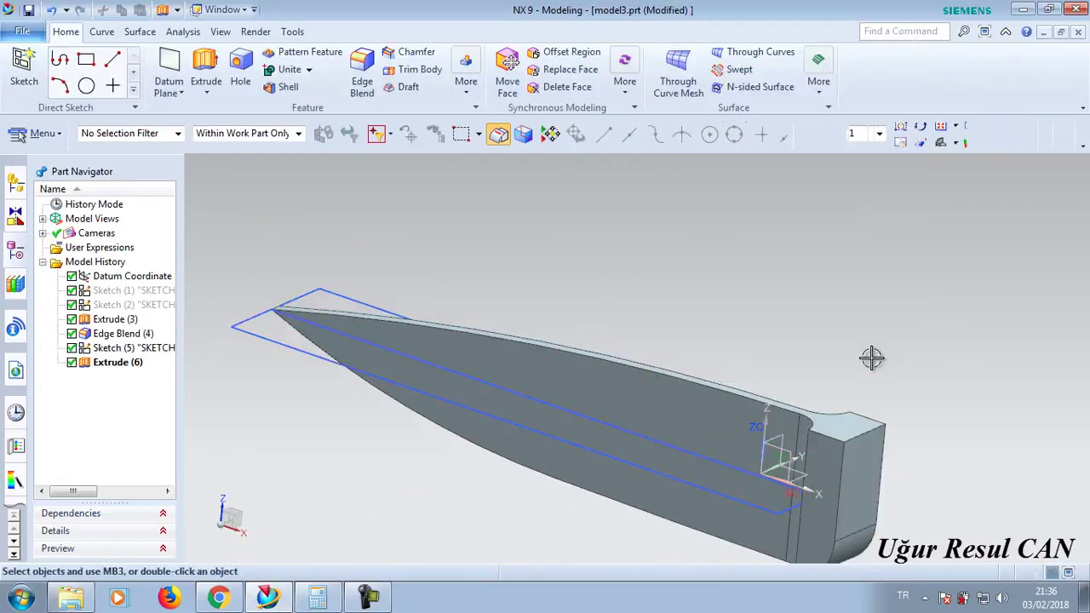
{"action": "scroll", "coordinate": [655, 339], "scroll_direction": "down", "scroll_amount": 3}
{"action": "scroll", "coordinate": [654, 339], "scroll_direction": "up", "scroll_amount": 2}
{"action": "scroll", "coordinate": [723, 380], "scroll_direction": "up", "scroll_amount": 1}
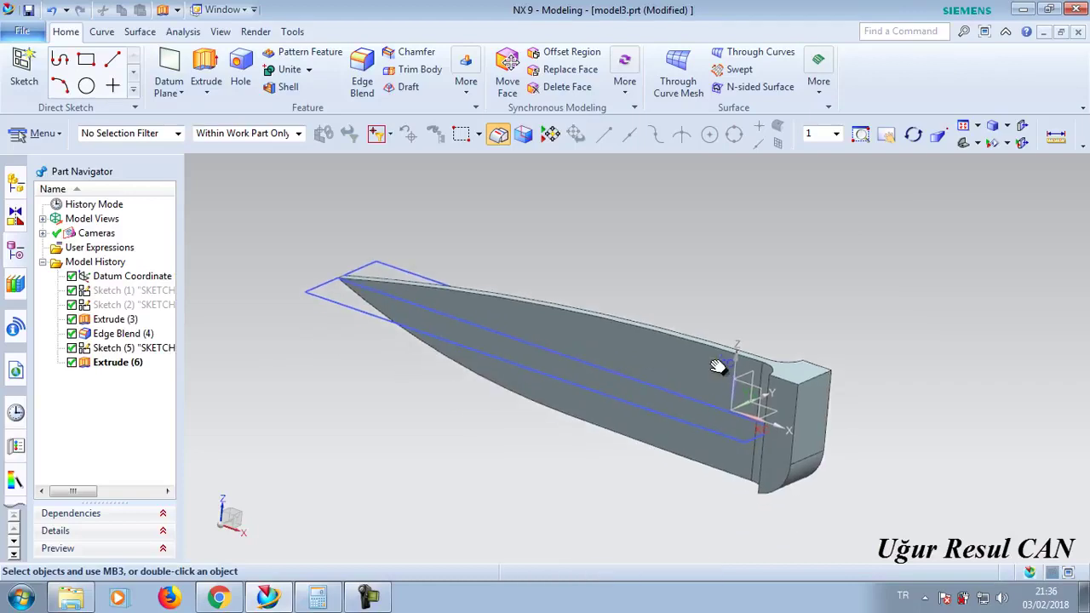
- Hide Sketch (5) and start a new sketch on the handle end face
{"action": "right_click", "coordinate": [324, 275]}
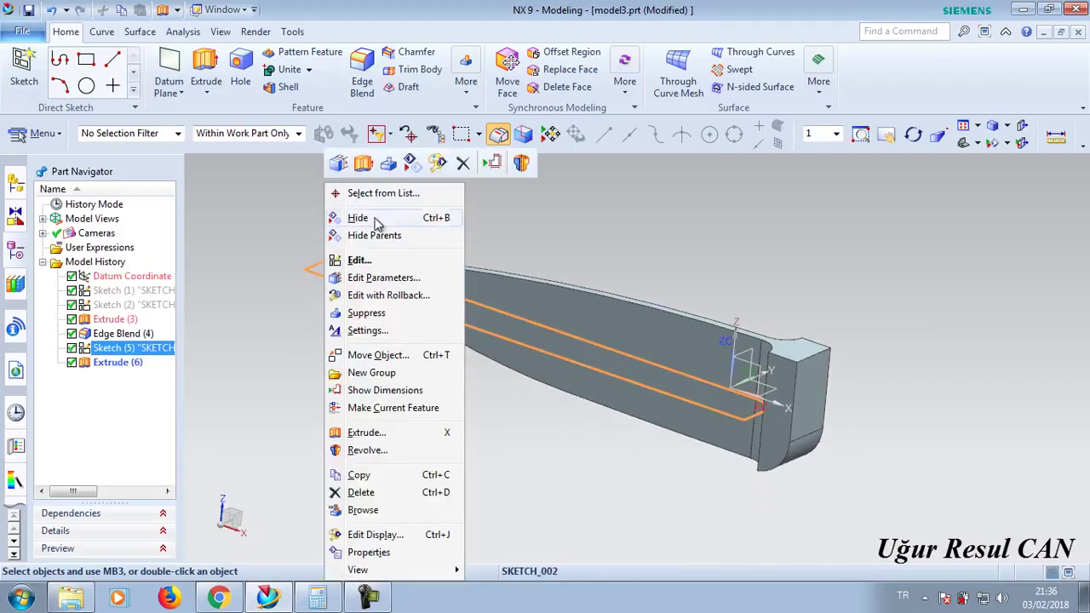
{"action": "left_click", "coordinate": [358, 218]}
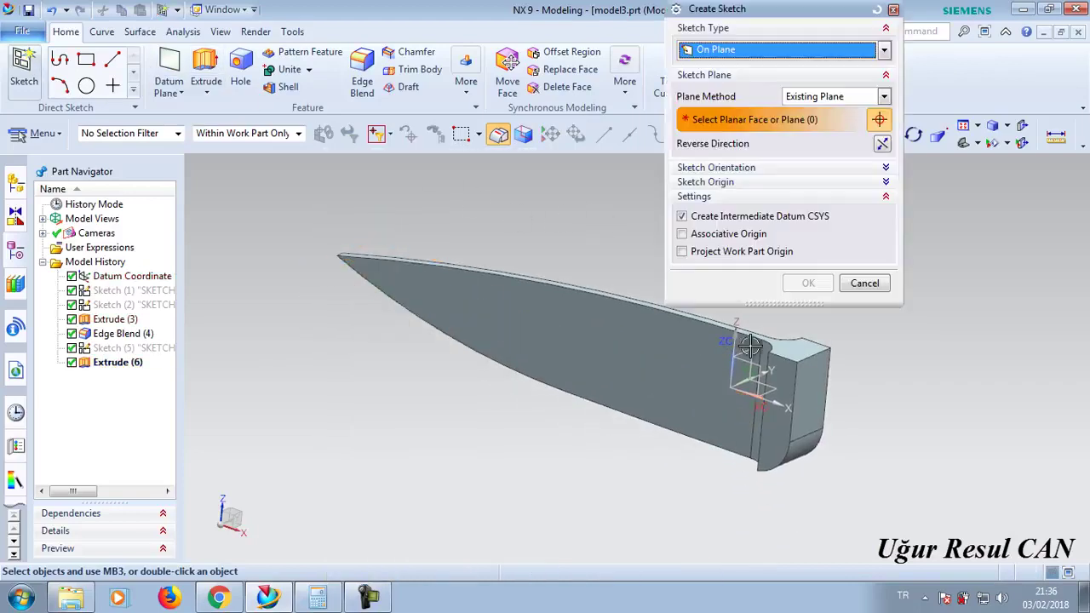
{"action": "left_click", "coordinate": [815, 389]}
{"action": "left_click", "coordinate": [804, 282]}
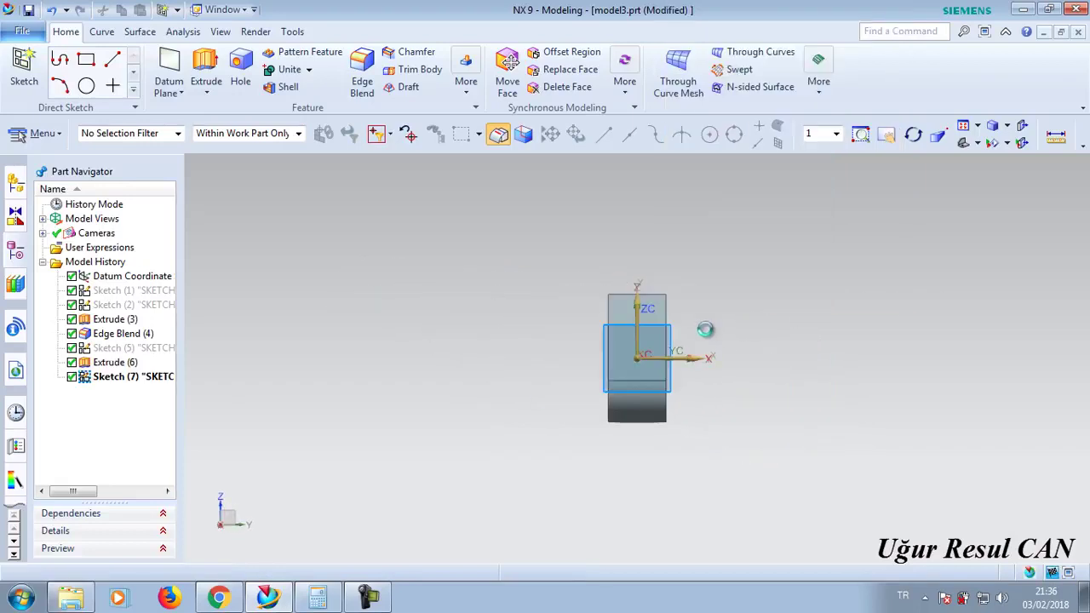
- Draw an arc from the left edge to the right edge, bulging up to the top edge
{"action": "left_click", "coordinate": [179, 67]}
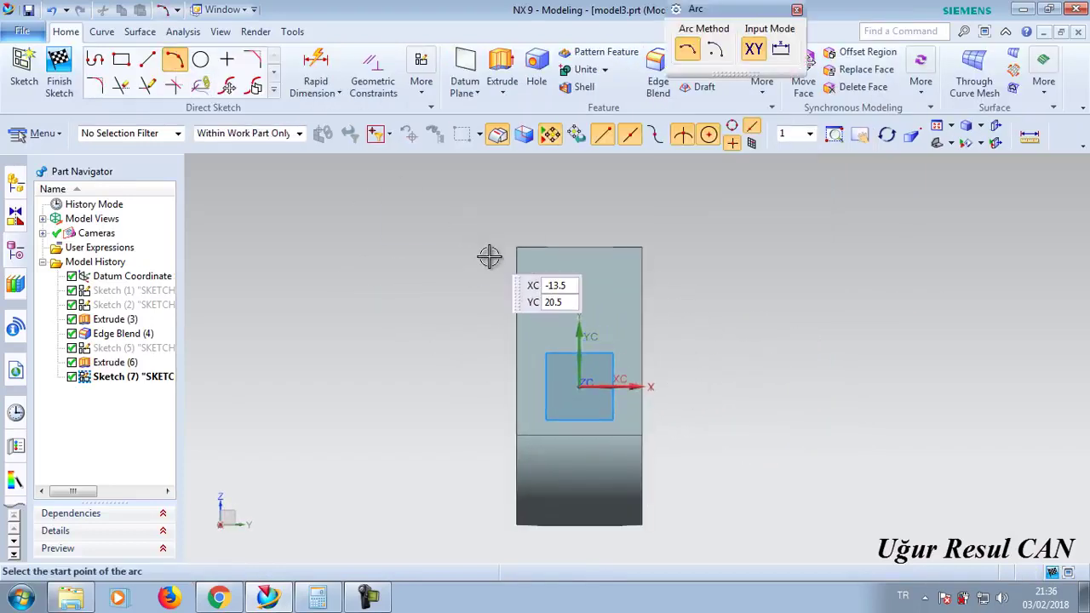
{"action": "left_click", "coordinate": [518, 305]}
{"action": "left_click", "coordinate": [641, 308]}
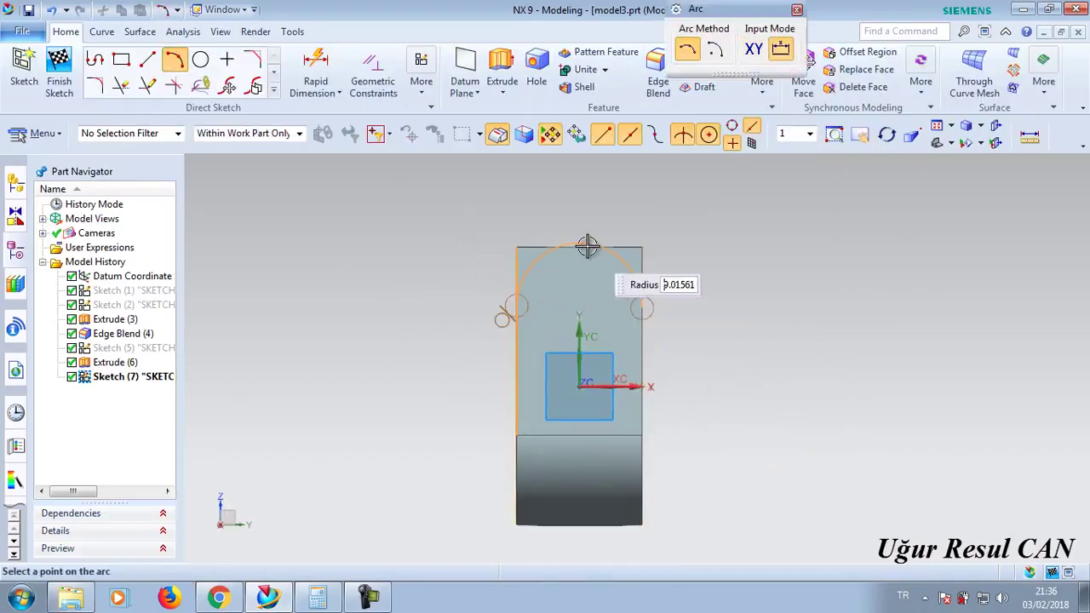
{"action": "left_click", "coordinate": [580, 247]}
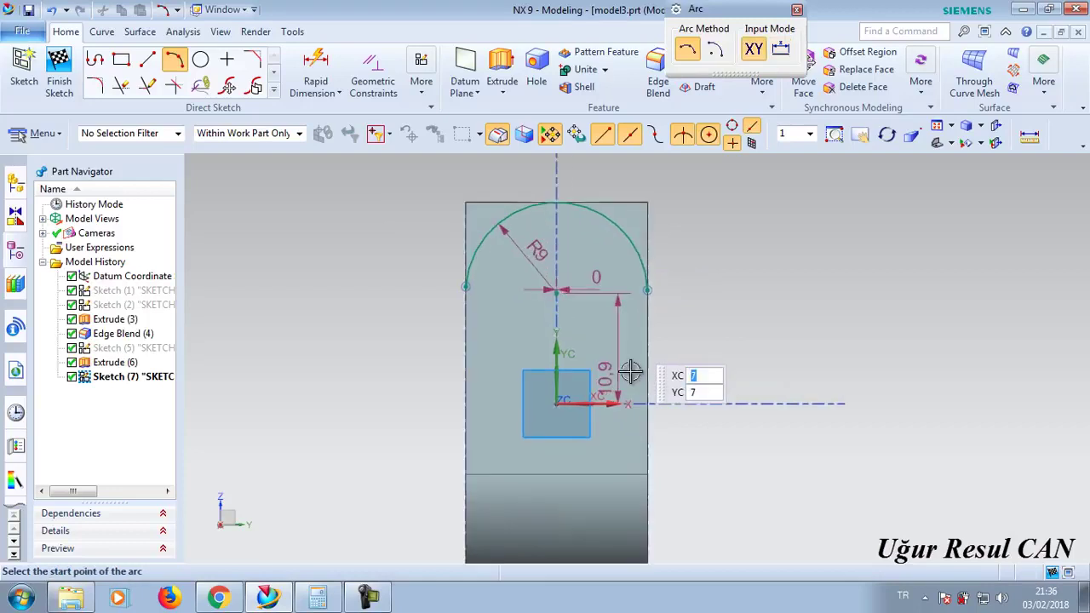
- Make the arc tangent to the left edge, leaving an R9 arc fully constrained
{"action": "left_click", "coordinate": [372, 68]}
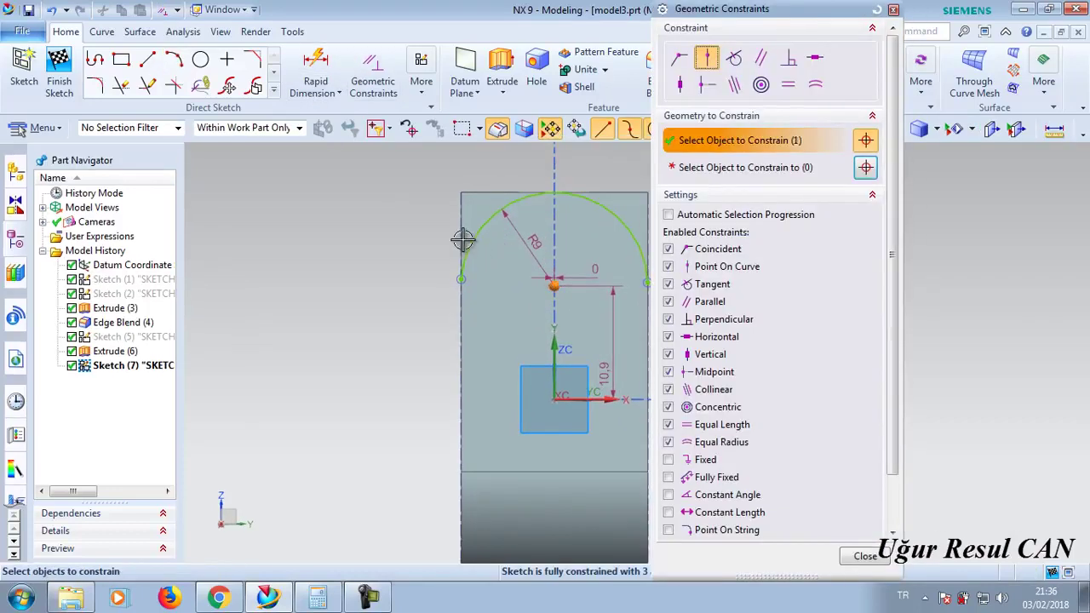
{"action": "left_click", "coordinate": [749, 172]}
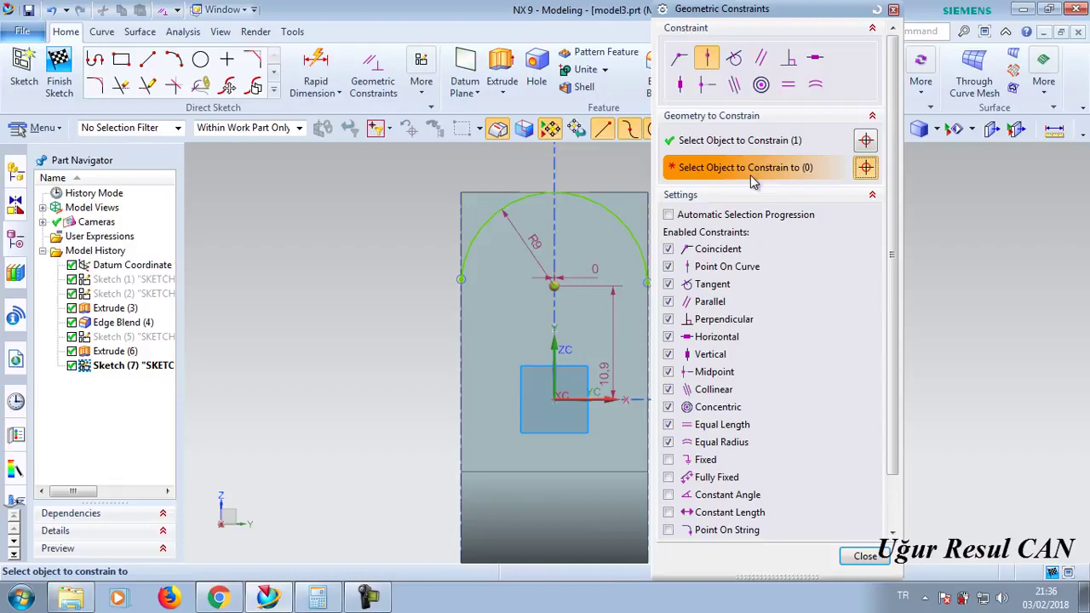
{"action": "left_click", "coordinate": [733, 57]}
{"action": "left_click", "coordinate": [513, 206]}
{"action": "left_click", "coordinate": [865, 170]}
{"action": "left_click", "coordinate": [462, 231]}
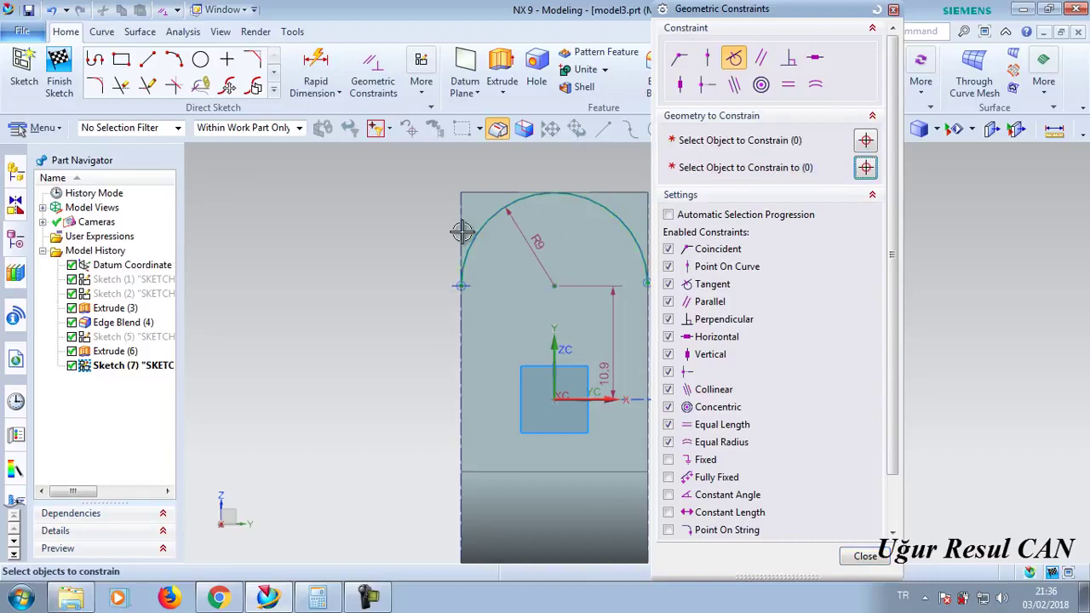
{"action": "left_click", "coordinate": [862, 555]}
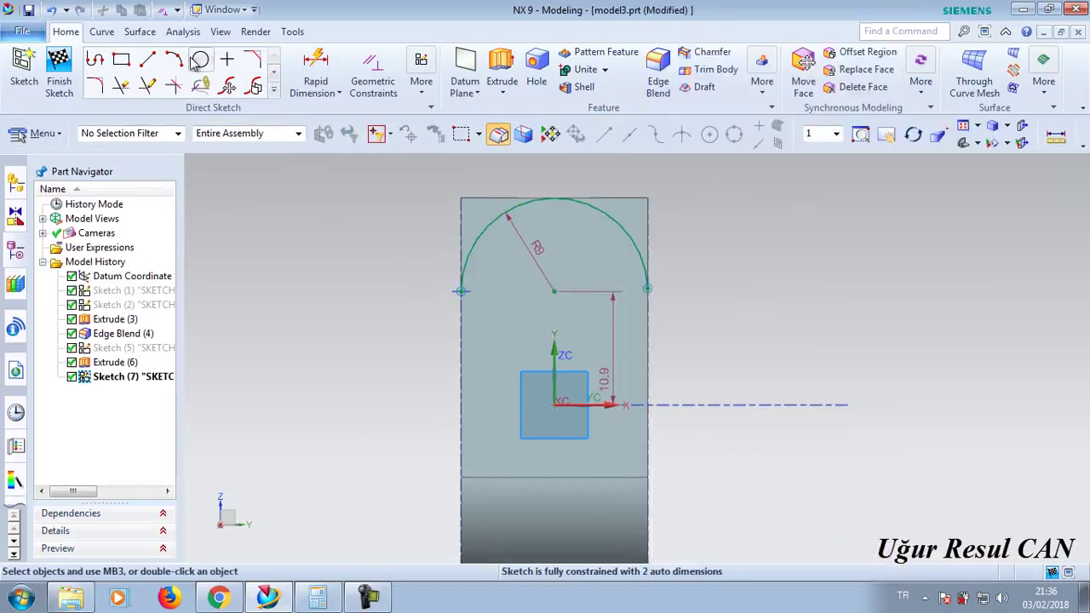
{"action": "left_click", "coordinate": [174, 59]}
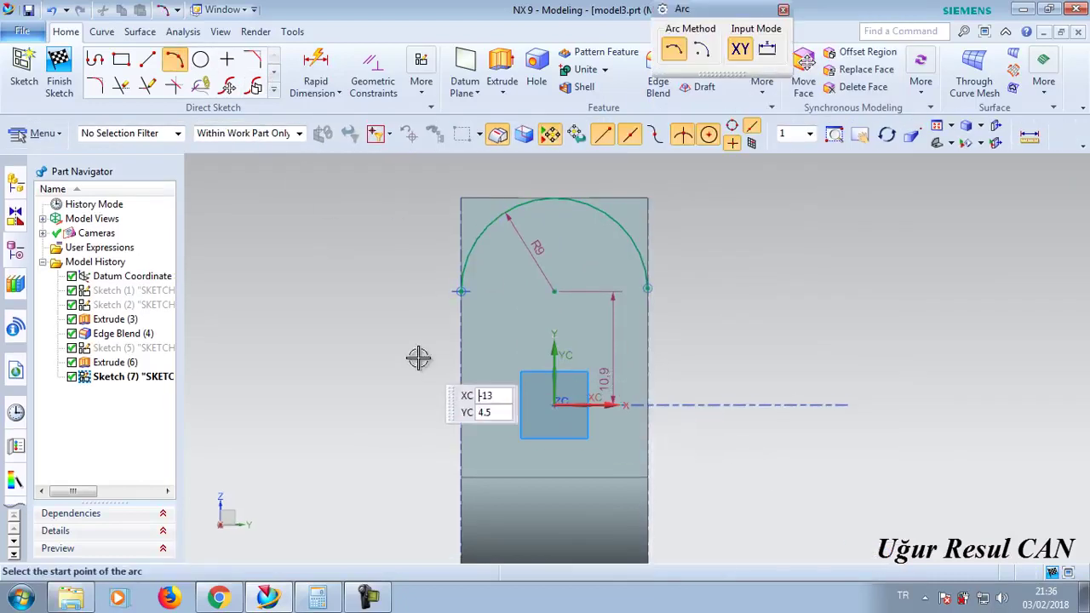
- Draw a 3-point arc across the lower end from left edge to right edge
{"action": "middle_click_drag", "start_coordinate": [438, 372], "coordinate": [441, 264], "text": "shift"}
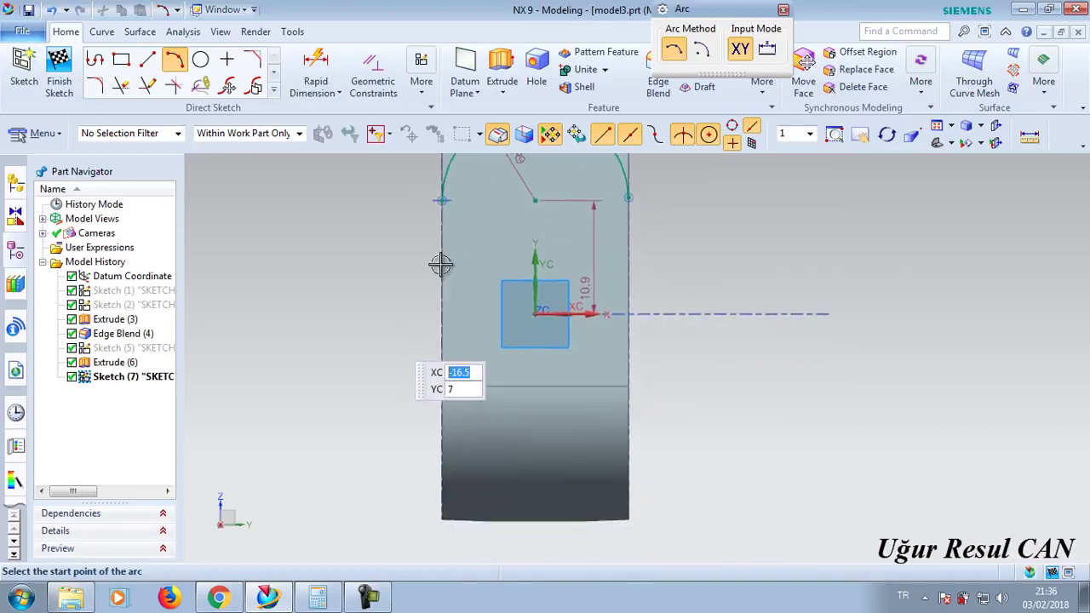
{"action": "left_click", "coordinate": [440, 414]}
{"action": "left_click", "coordinate": [627, 414]}
{"action": "left_click", "coordinate": [540, 504]}
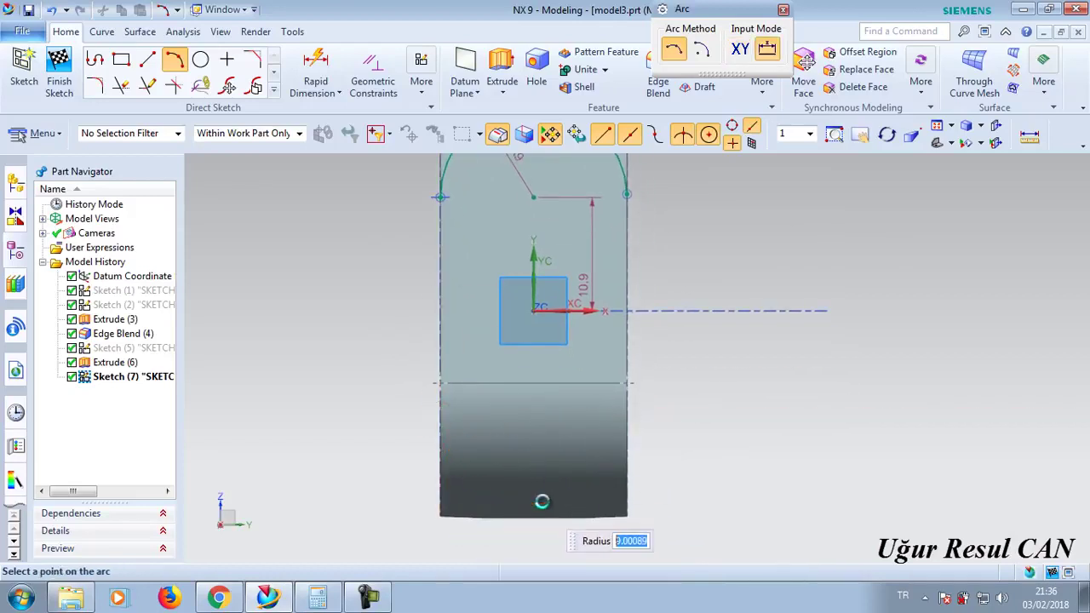
{"action": "key", "text": "Escape"}
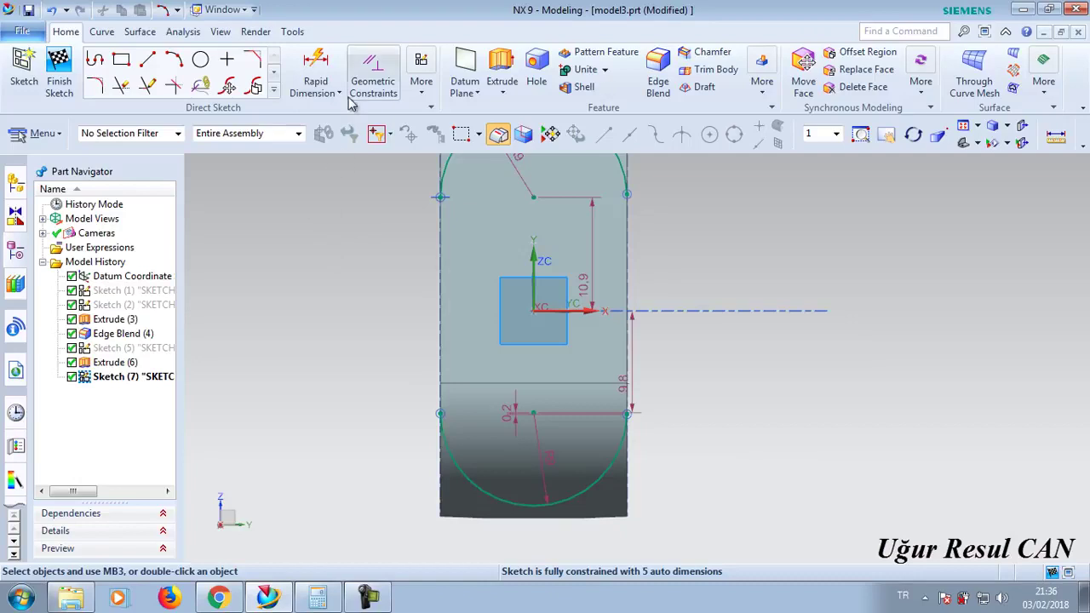
- Make the lower arc tangent to the bottom, left and right edges
{"action": "left_click", "coordinate": [373, 75]}
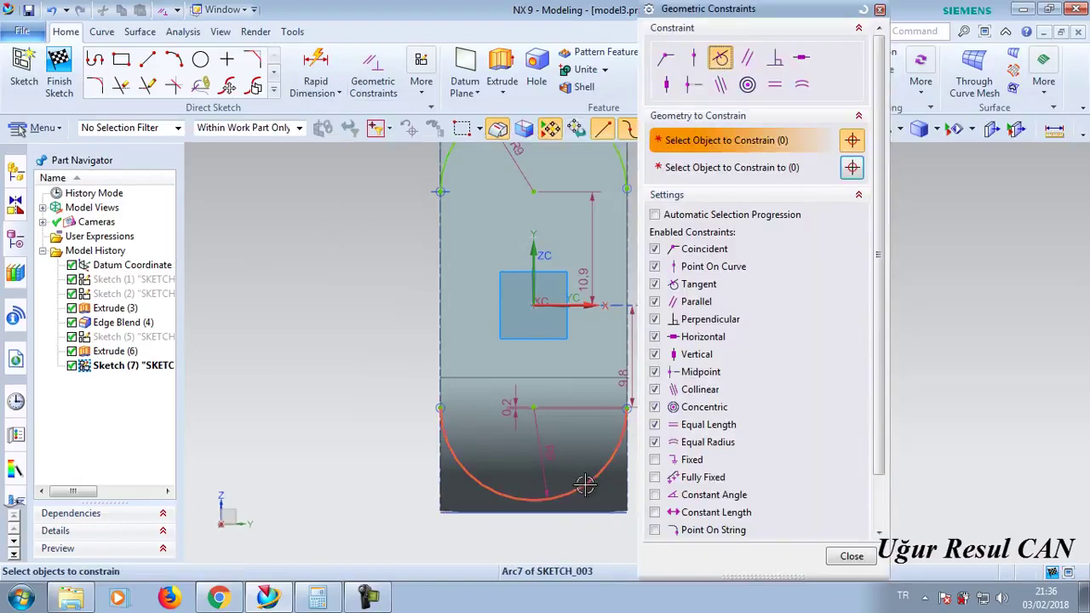
{"action": "left_click", "coordinate": [733, 167]}
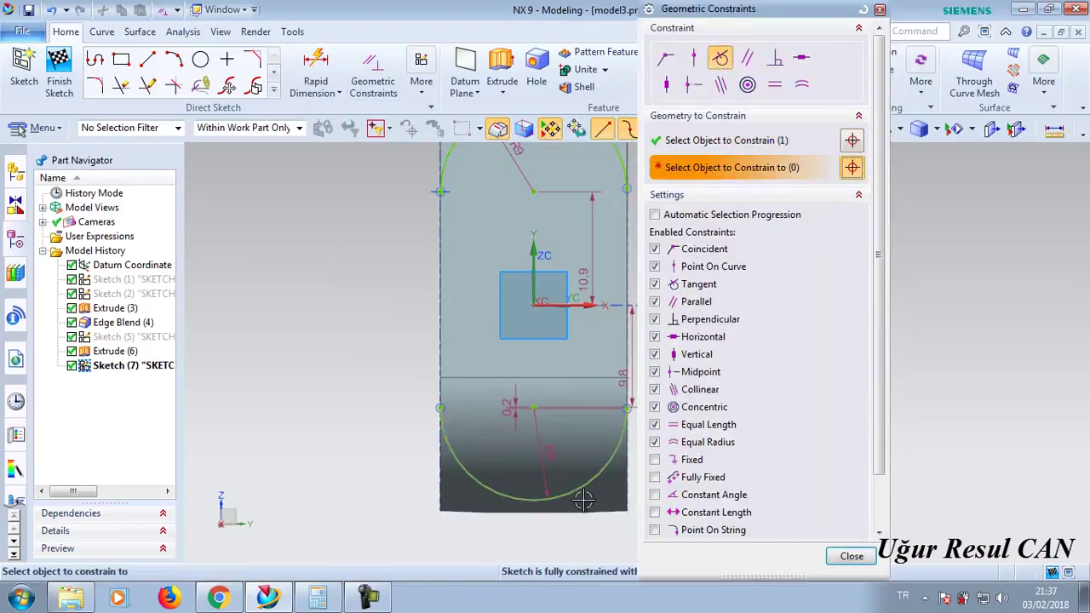
{"action": "left_click", "coordinate": [540, 512]}
{"action": "left_click", "coordinate": [851, 557]}
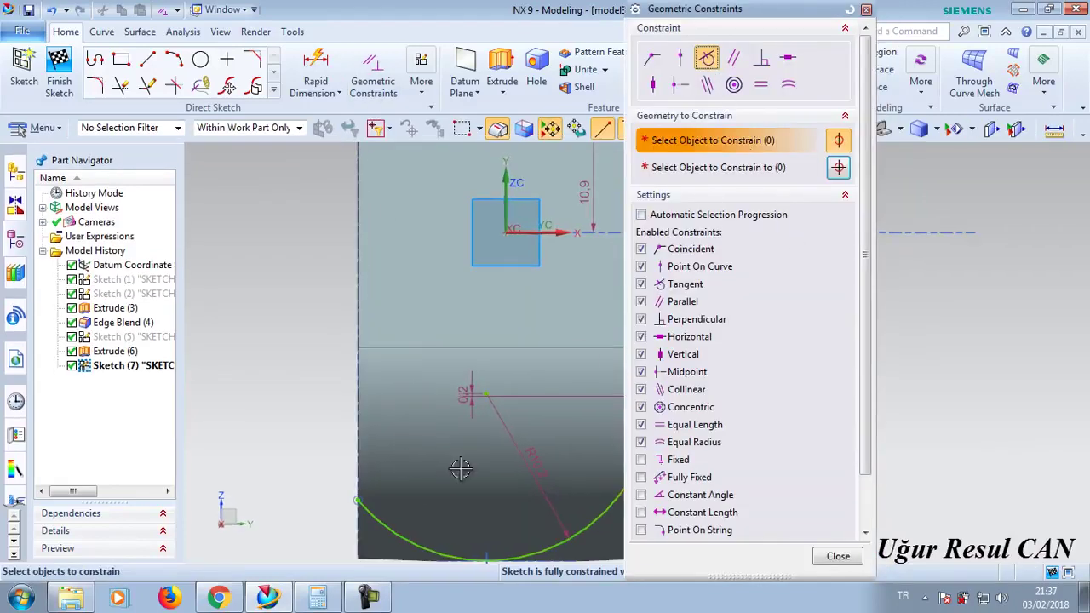
{"action": "left_click", "coordinate": [839, 169]}
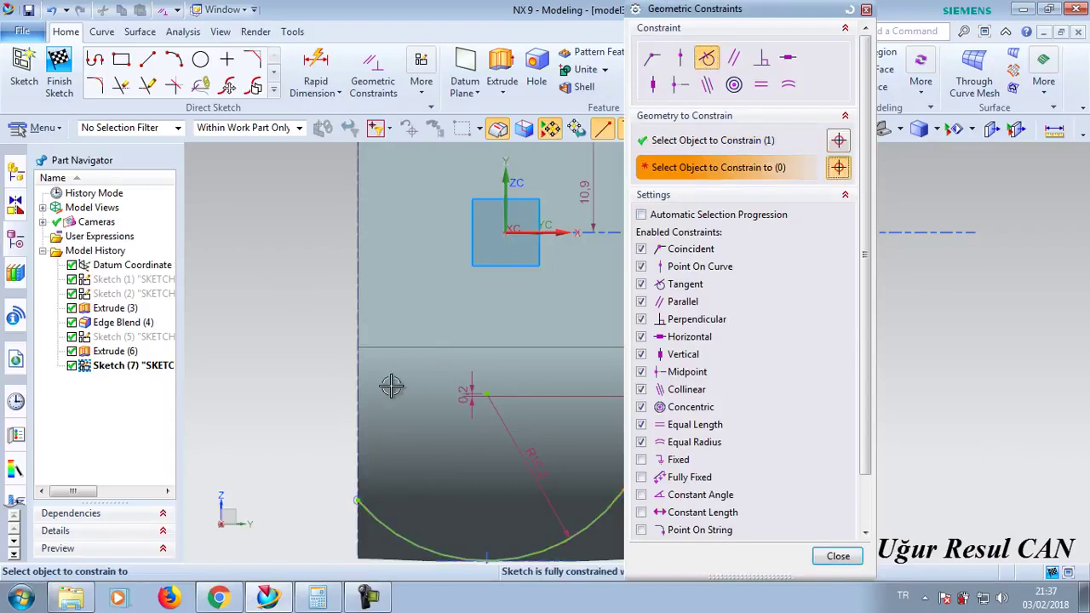
{"action": "left_click", "coordinate": [360, 418]}
{"action": "left_click", "coordinate": [822, 557]}
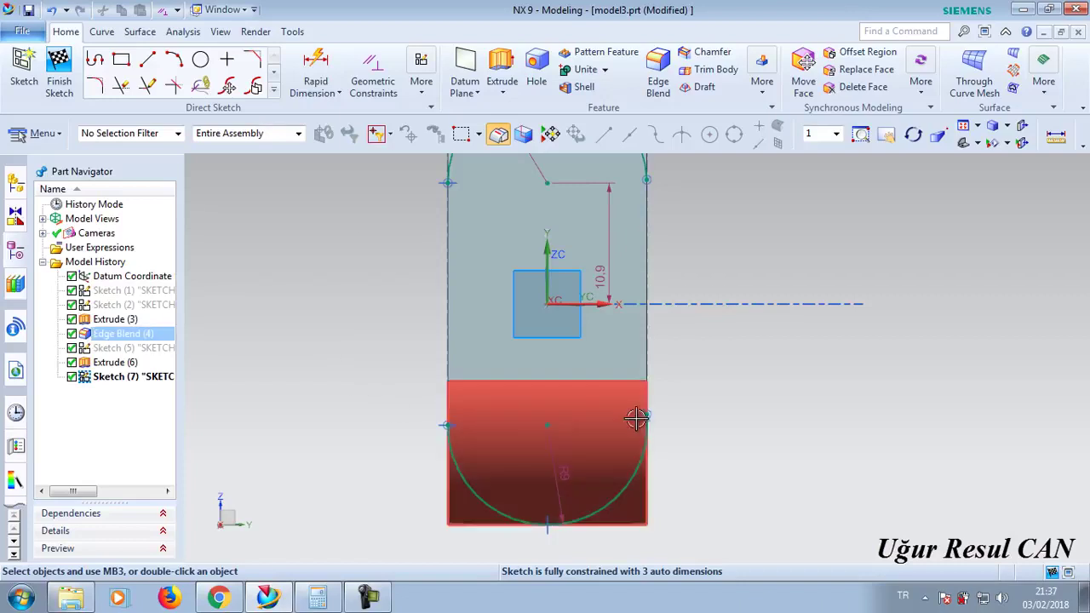
{"action": "left_click", "coordinate": [373, 70]}
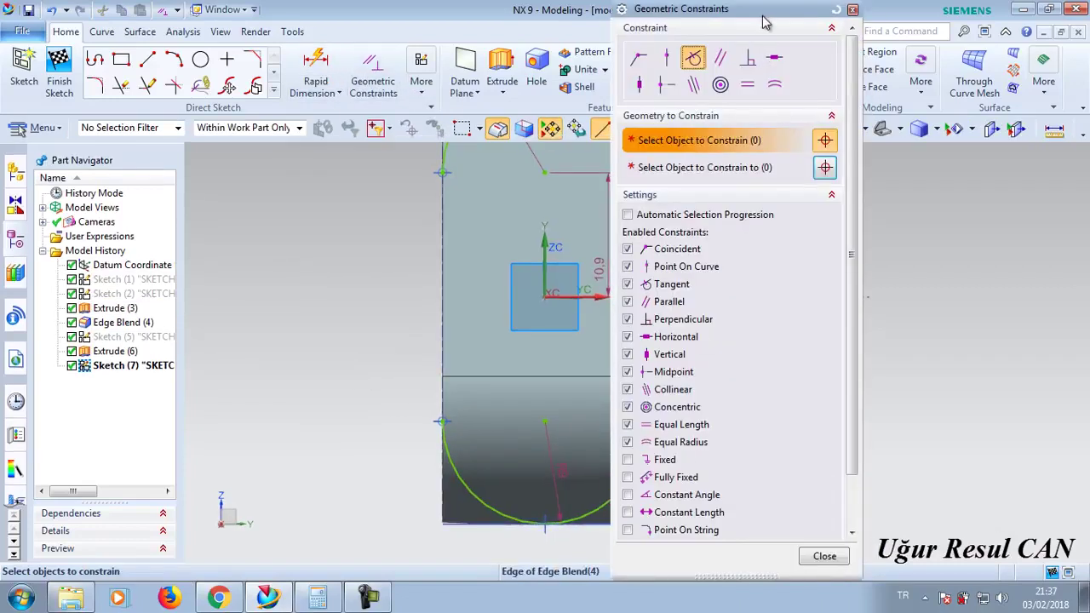
{"action": "left_click", "coordinate": [638, 471]}
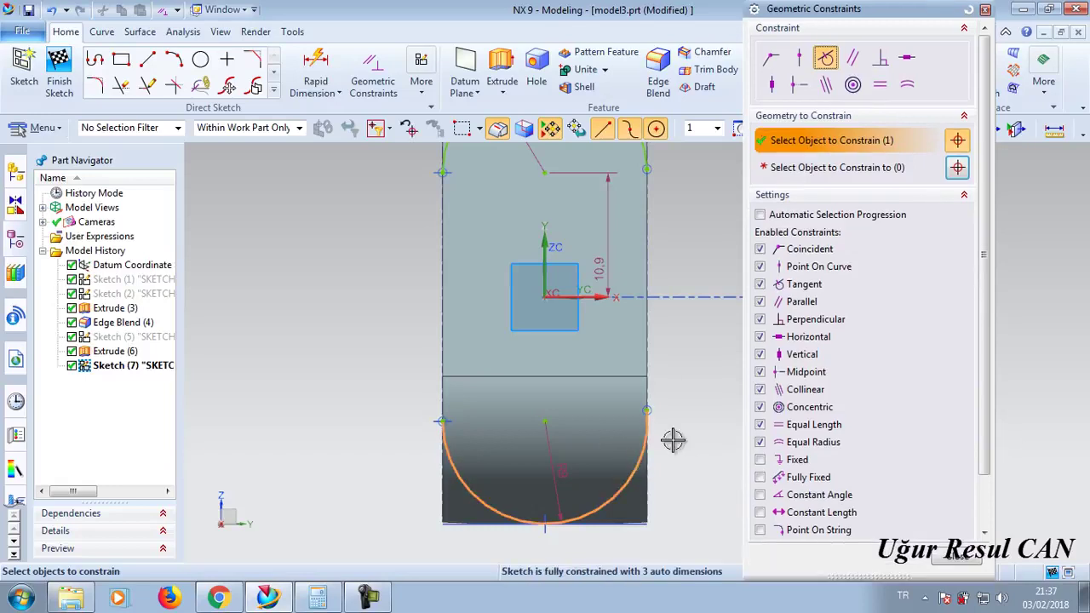
{"action": "left_click", "coordinate": [953, 170]}
{"action": "left_click", "coordinate": [649, 335]}
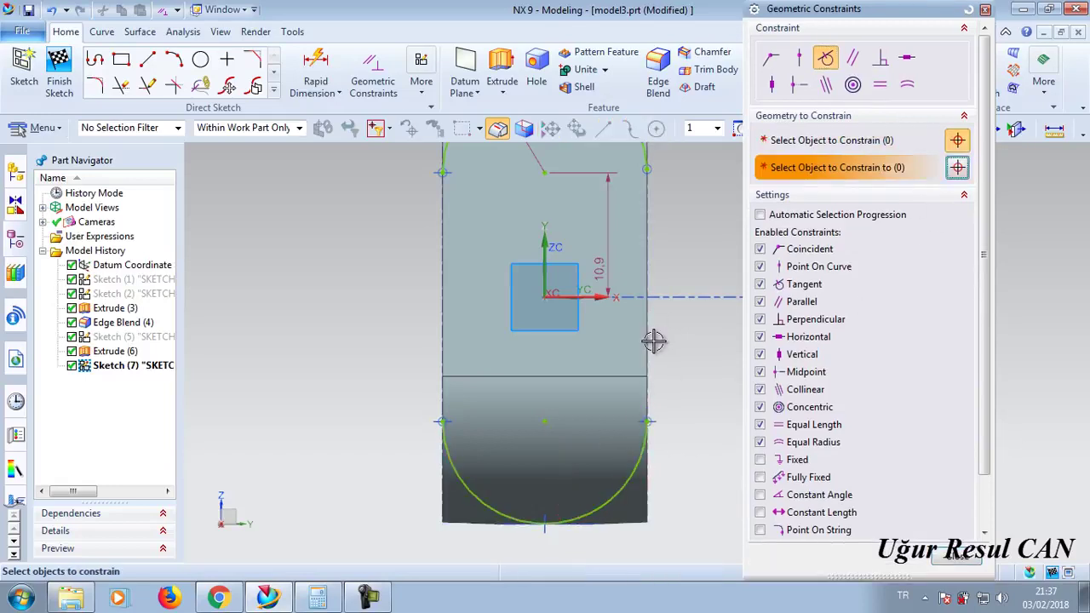
{"action": "left_click", "coordinate": [957, 554]}
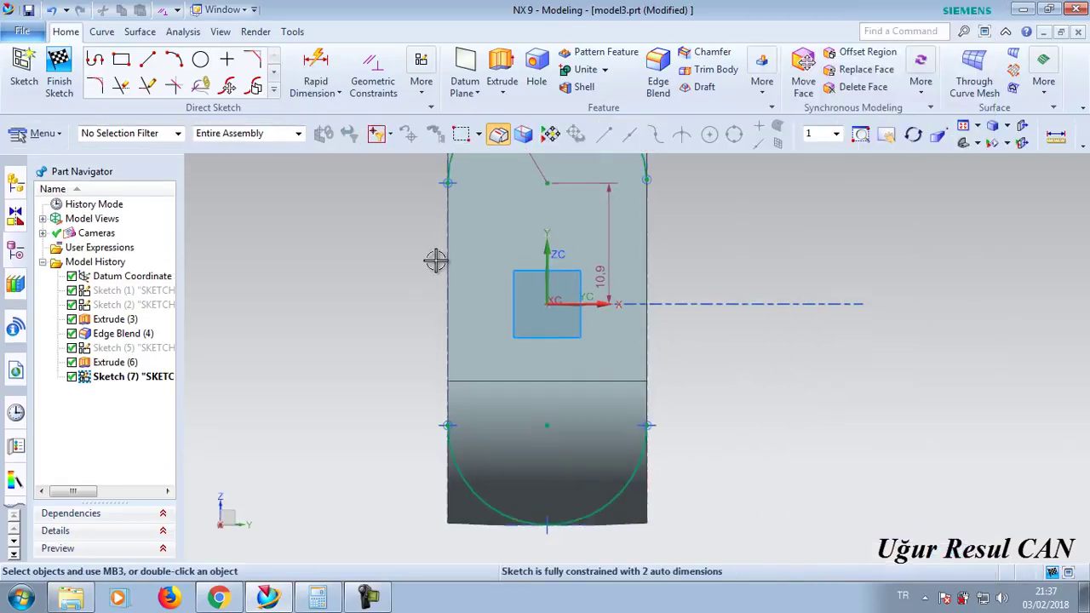
- Box the lower arc with left, bottom and right lines into a closed profile
{"action": "left_click", "coordinate": [147, 62]}
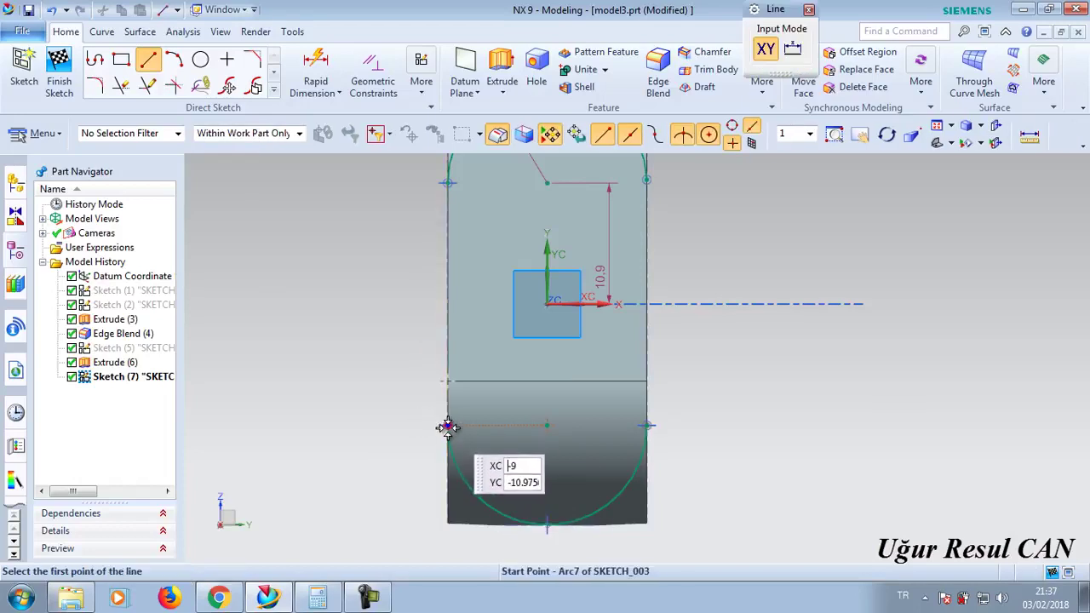
{"action": "left_click", "coordinate": [449, 425]}
{"action": "left_click", "coordinate": [448, 549]}
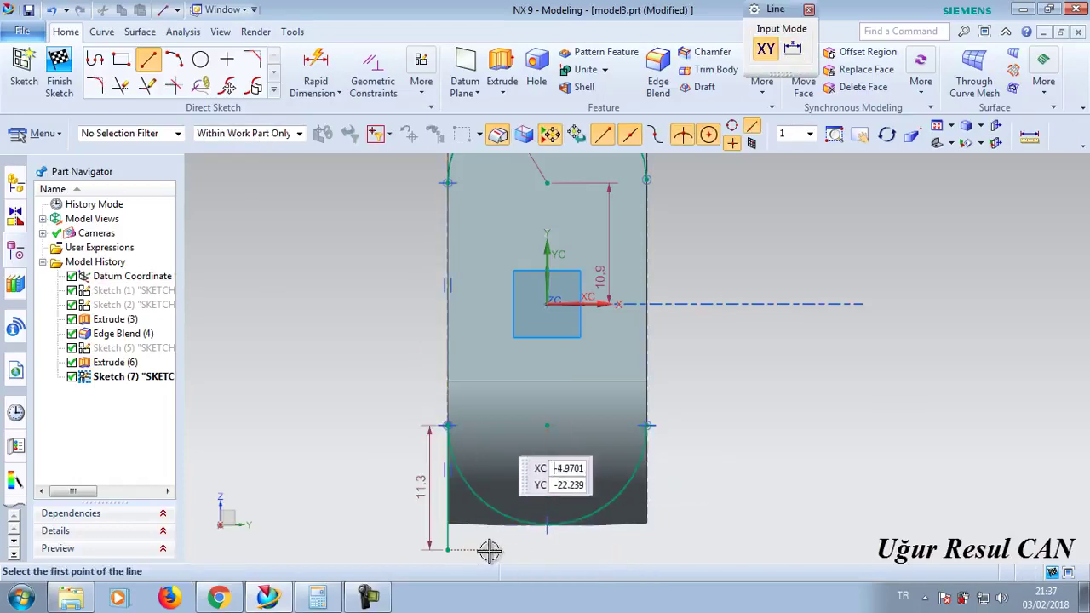
{"action": "left_click", "coordinate": [447, 549]}
{"action": "left_click", "coordinate": [645, 550]}
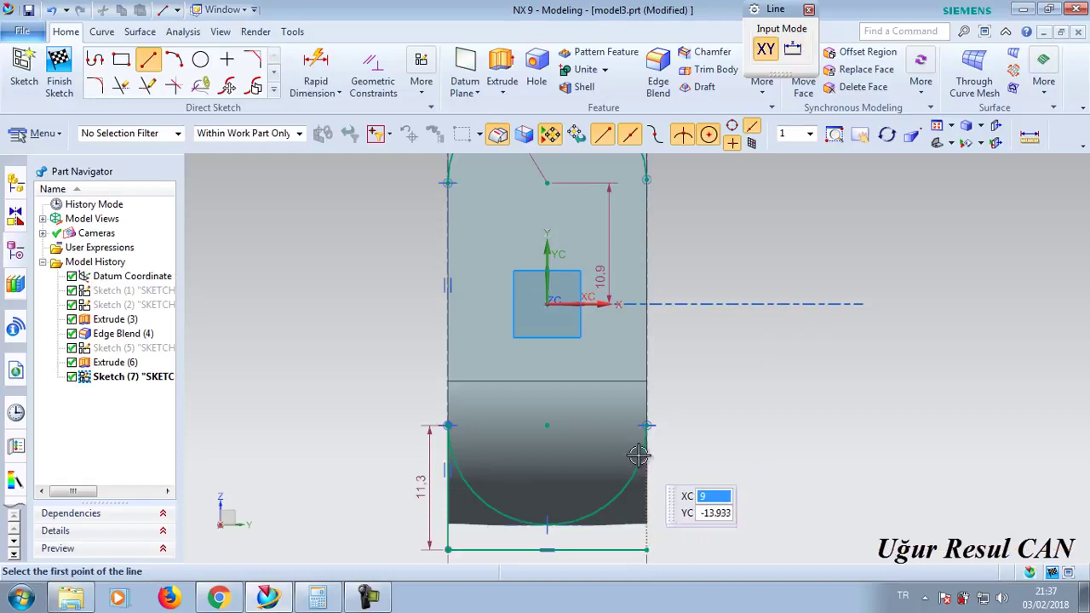
{"action": "left_click", "coordinate": [648, 423]}
{"action": "left_click", "coordinate": [647, 549]}
{"action": "scroll", "coordinate": [669, 345], "scroll_direction": "up", "scroll_amount": 1}
{"action": "scroll", "coordinate": [664, 281], "scroll_direction": "down", "scroll_amount": 3}
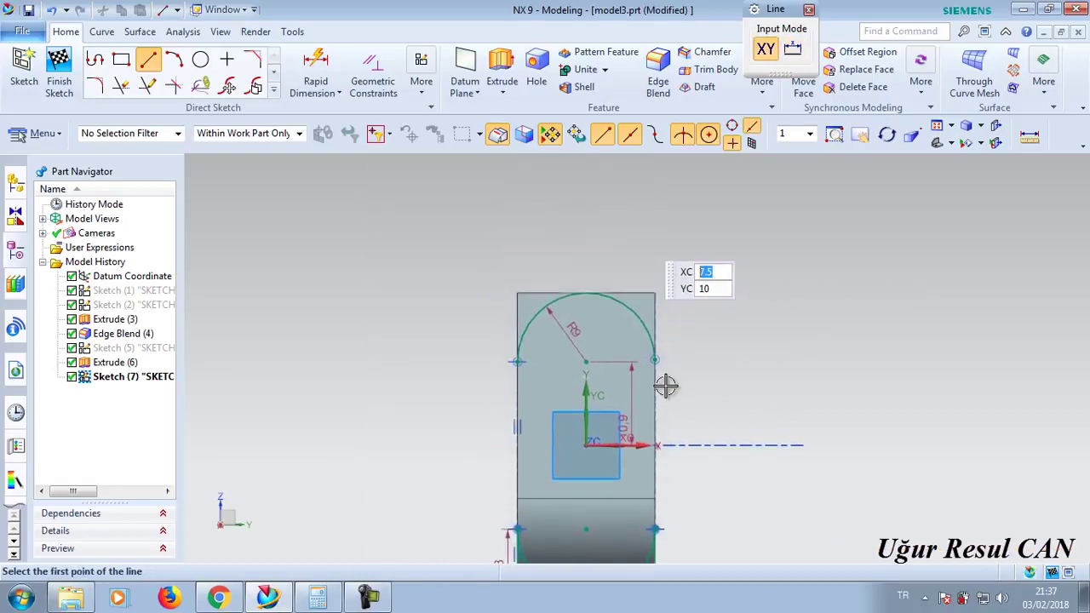
{"action": "scroll", "coordinate": [639, 352], "scroll_direction": "up", "scroll_amount": 3}
{"action": "scroll", "coordinate": [639, 352], "scroll_direction": "up", "scroll_amount": 1}
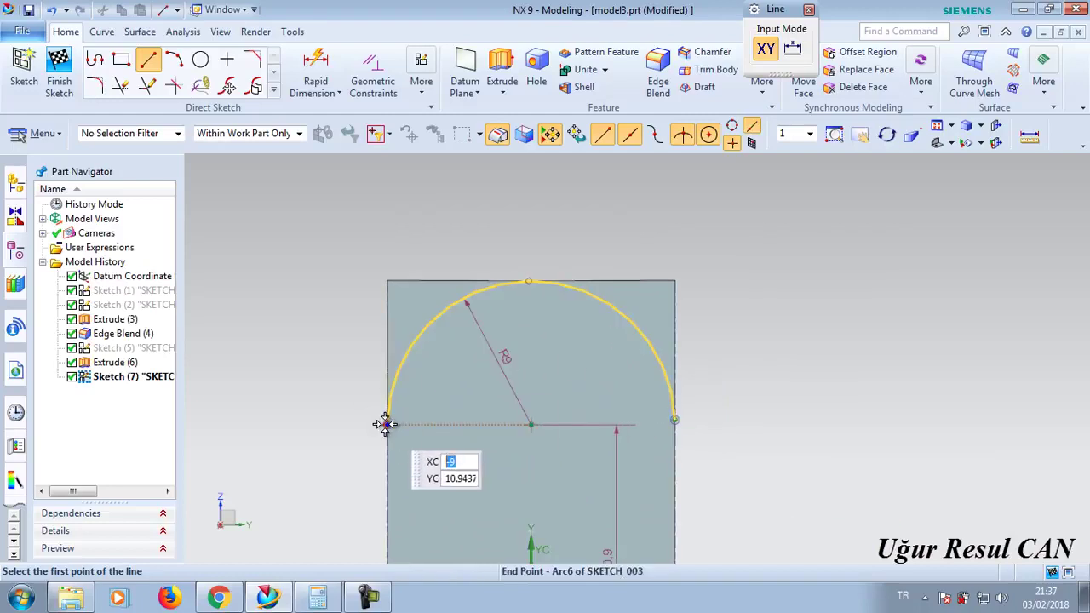
- Enclose the R9 arc with a 14.2 left line, an 18 top line and a right line
{"action": "left_click", "coordinate": [387, 423]}
{"action": "left_click", "coordinate": [382, 199]}
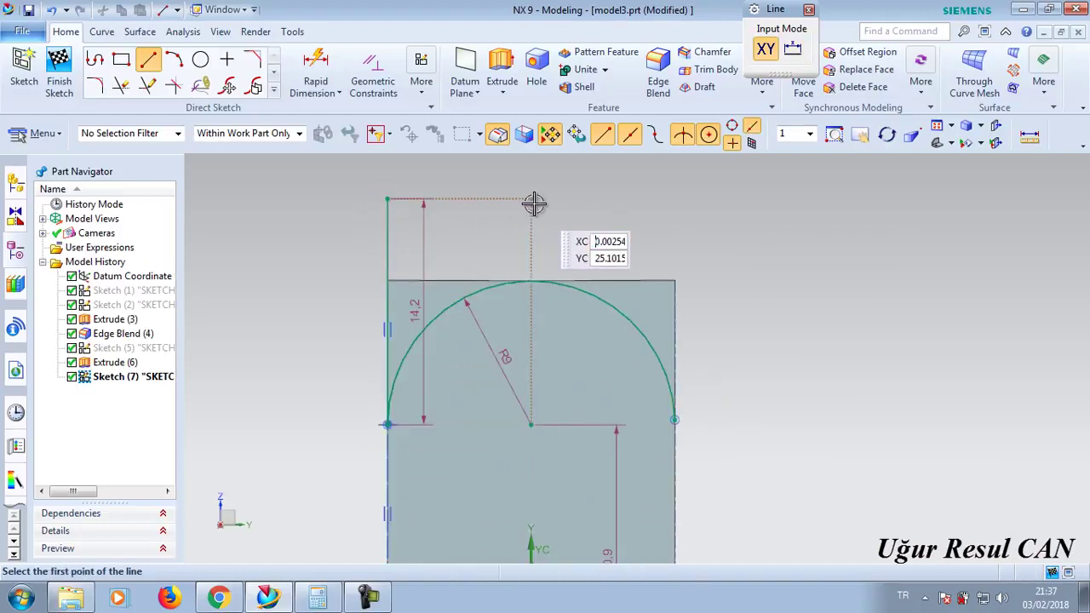
{"action": "left_click", "coordinate": [393, 201]}
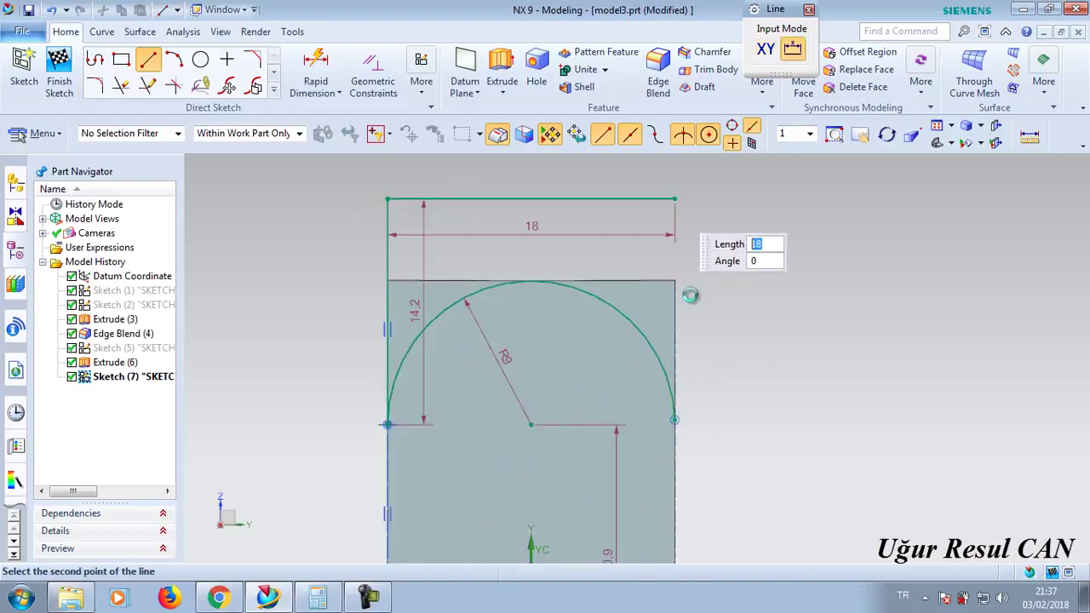
{"action": "left_click", "coordinate": [674, 199]}
{"action": "left_click", "coordinate": [674, 423]}
{"action": "key", "text": "Escape"}
{"action": "key", "text": "Escape"}
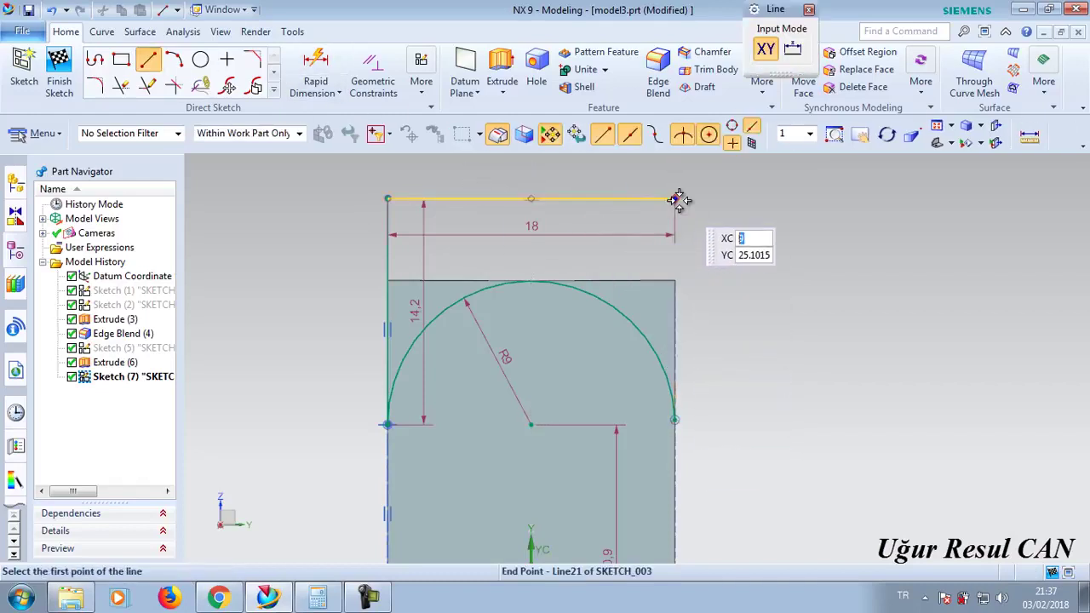
{"action": "left_click", "coordinate": [675, 198]}
{"action": "left_click", "coordinate": [676, 420]}
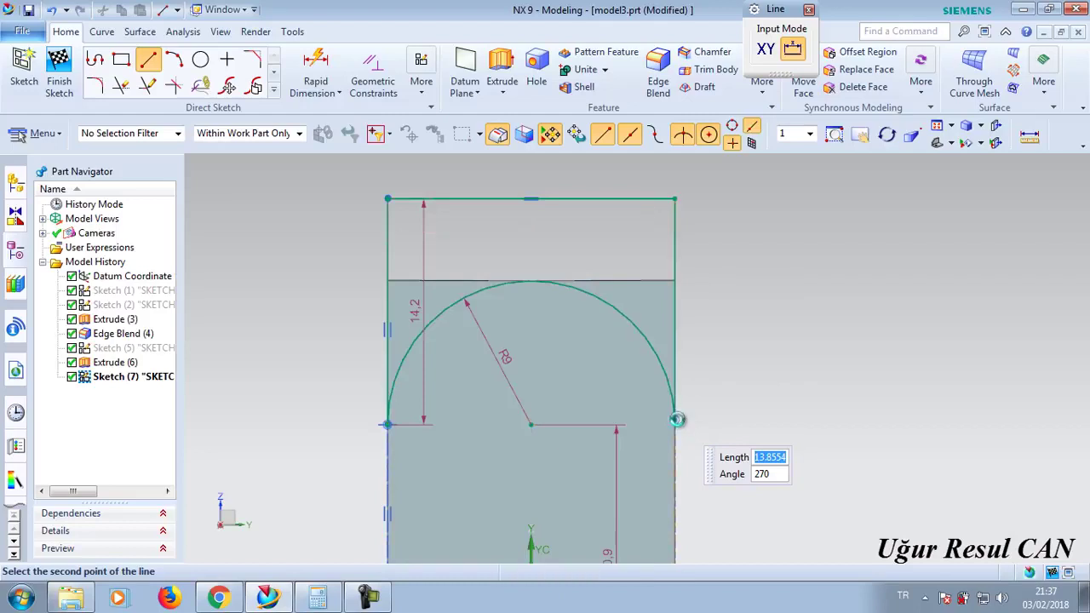
{"action": "key", "text": "Escape"}
- Make the R9 arc tangent to the right line and the top line
{"action": "left_click", "coordinate": [372, 70]}
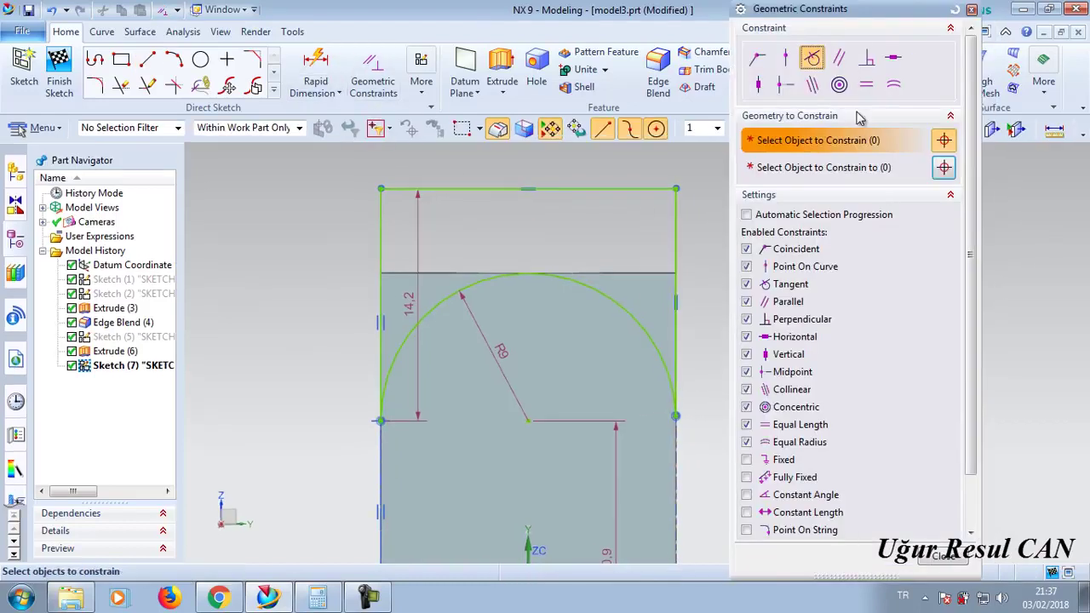
{"action": "left_click", "coordinate": [944, 168]}
{"action": "left_click", "coordinate": [680, 455]}
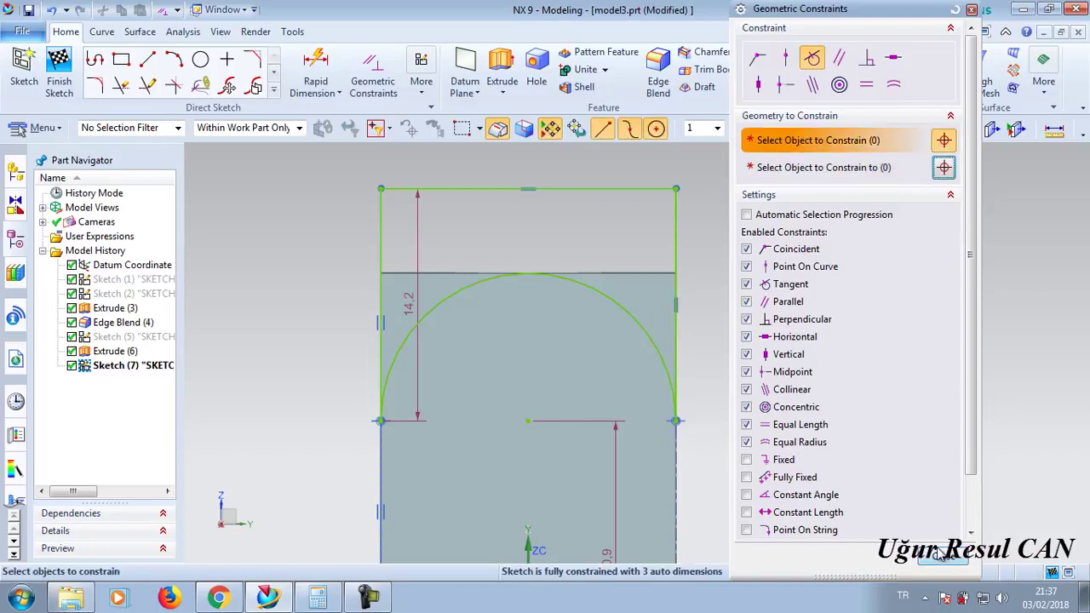
{"action": "left_click", "coordinate": [940, 554]}
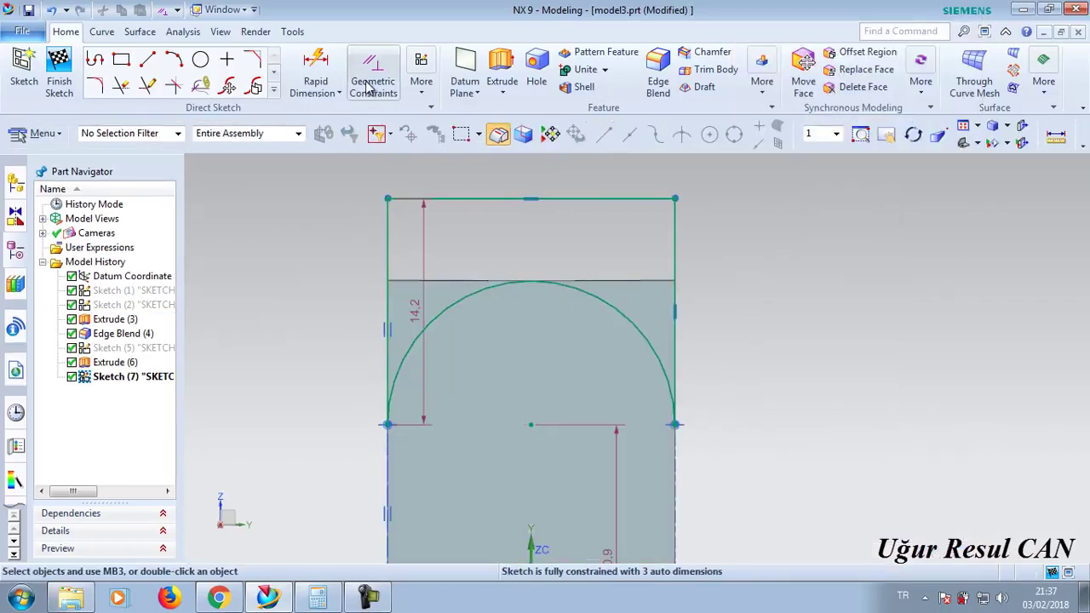
{"action": "left_click", "coordinate": [373, 85]}
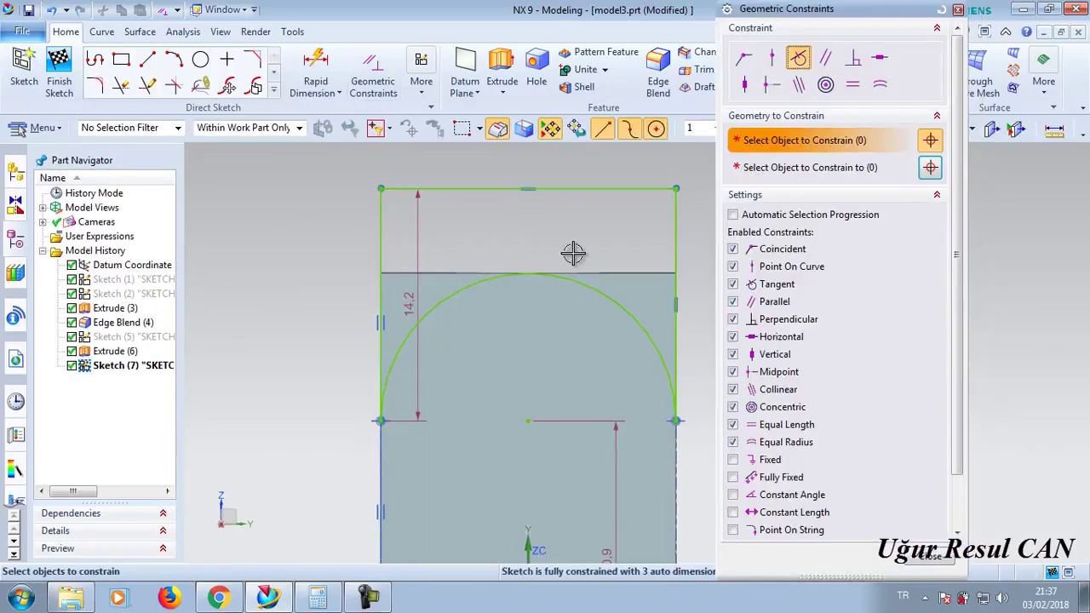
{"action": "left_click", "coordinate": [930, 167]}
{"action": "left_click", "coordinate": [628, 273]}
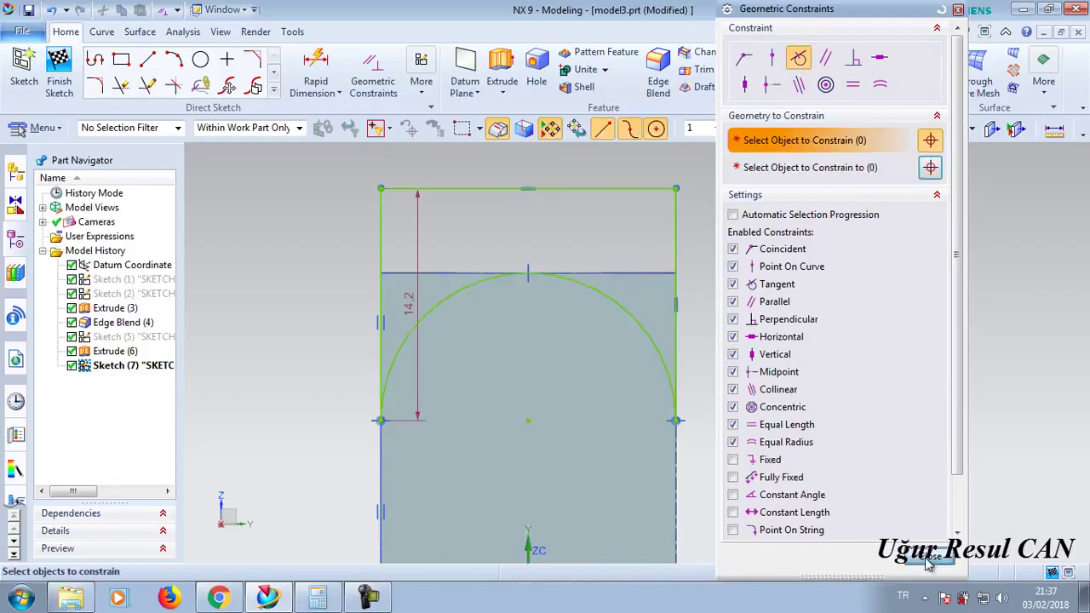
{"action": "left_click", "coordinate": [929, 558]}
{"action": "scroll", "coordinate": [608, 389], "scroll_direction": "down", "scroll_amount": 2}
{"action": "scroll", "coordinate": [633, 364], "scroll_direction": "down", "scroll_amount": 2}
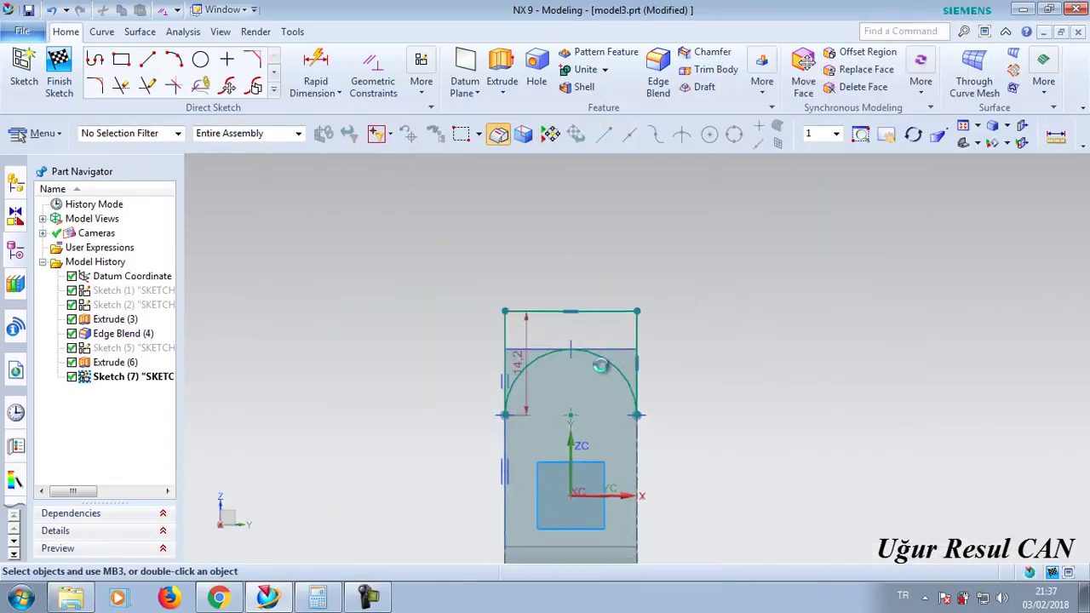
- Extrude the Sketch (7) profiles in the reversed direction as a cut, creating Extrude (8)
{"action": "middle_click_drag", "start_coordinate": [615, 400], "coordinate": [542, 188], "text": "shift"}
{"action": "left_click", "coordinate": [502, 64]}
{"action": "middle_click_drag", "start_coordinate": [546, 341], "coordinate": [801, 176]}
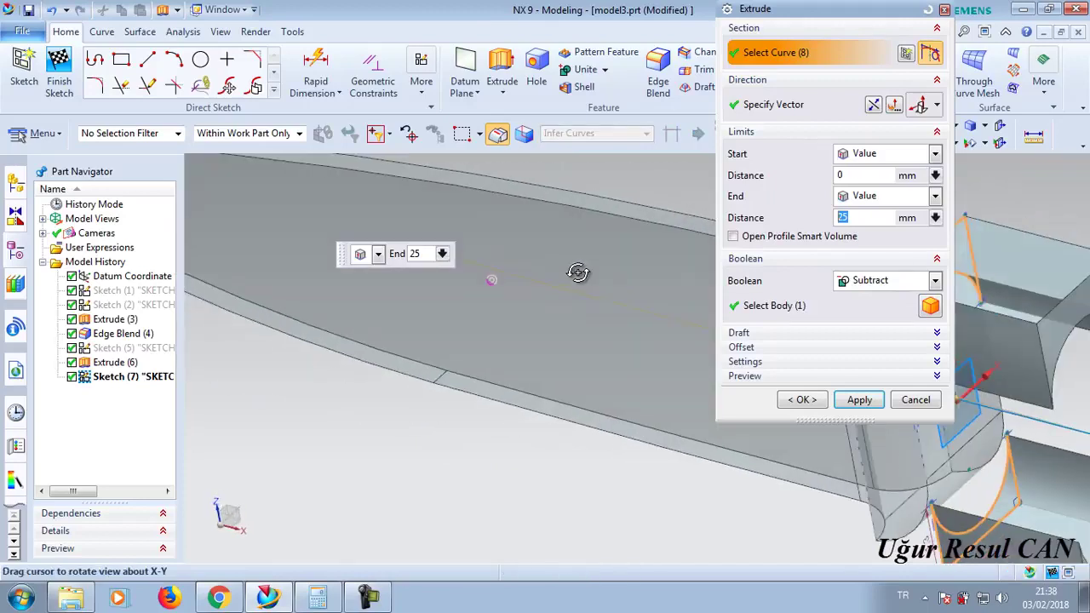
{"action": "left_click", "coordinate": [882, 104]}
{"action": "left_click", "coordinate": [886, 217]}
{"action": "type", "text": "0"}
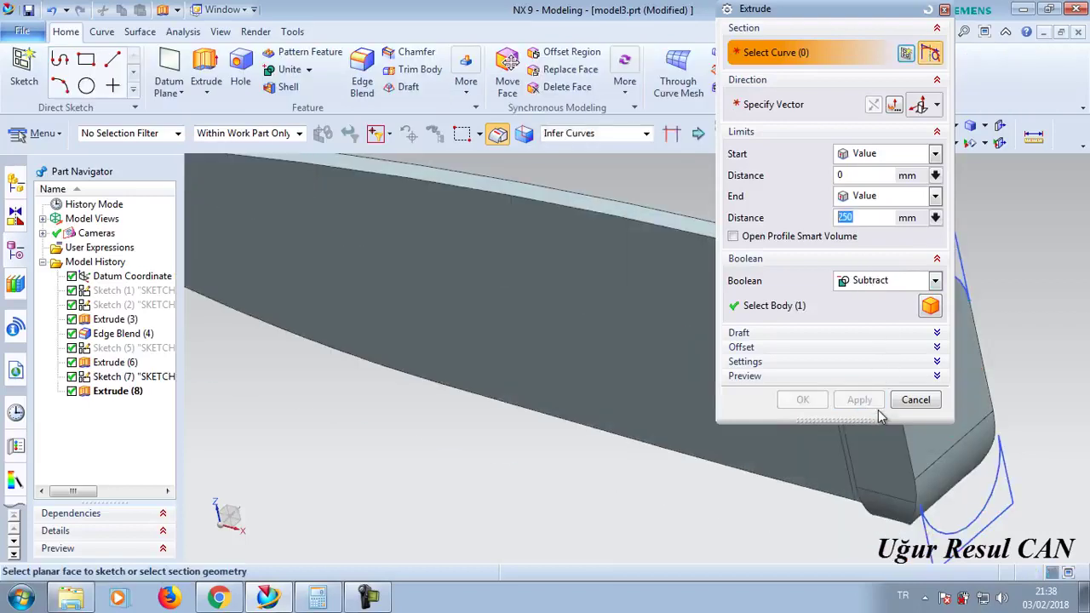
{"action": "left_click", "coordinate": [916, 400]}
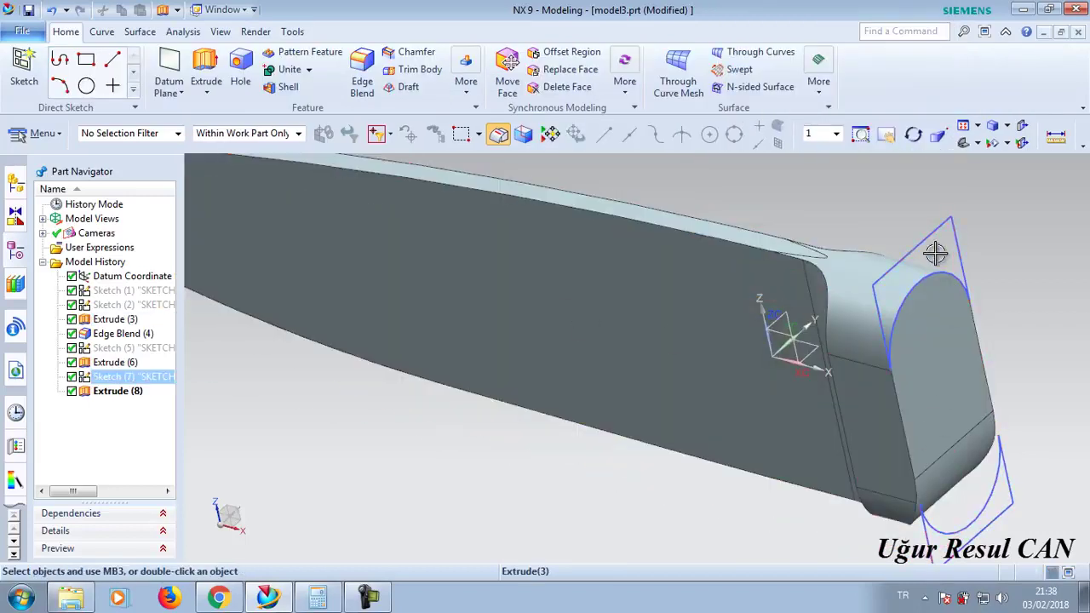
- Hide Sketch (7) from the Part Navigator
{"action": "left_click", "coordinate": [928, 240]}
{"action": "right_click", "coordinate": [927, 238]}
{"action": "left_click", "coordinate": [937, 230]}
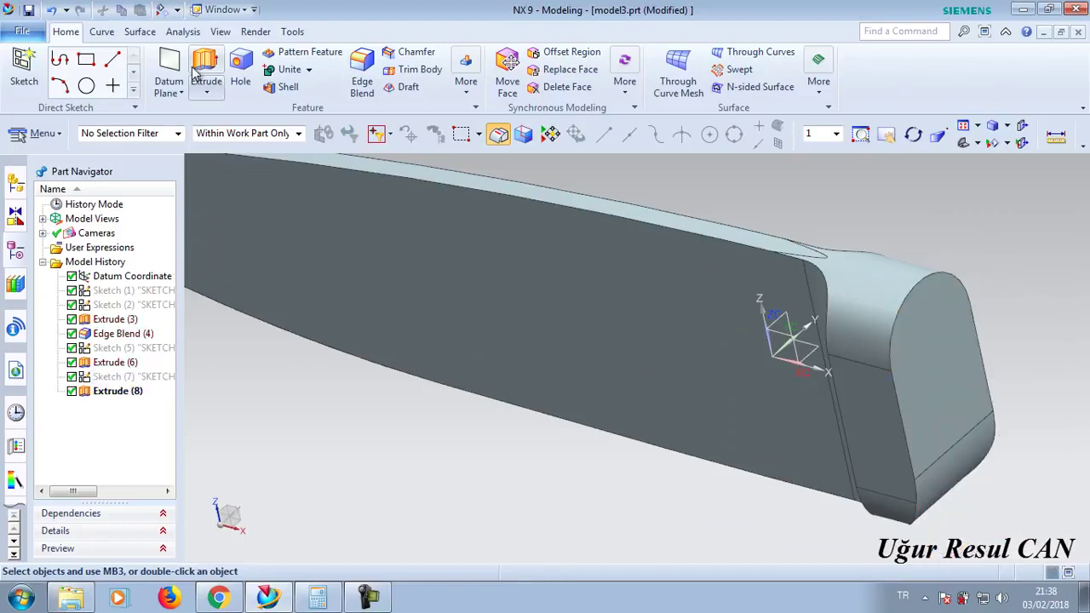
- Start a new sketch on the blade's large flat side face
{"action": "left_click", "coordinate": [24, 60]}
{"action": "left_click", "coordinate": [855, 283]}
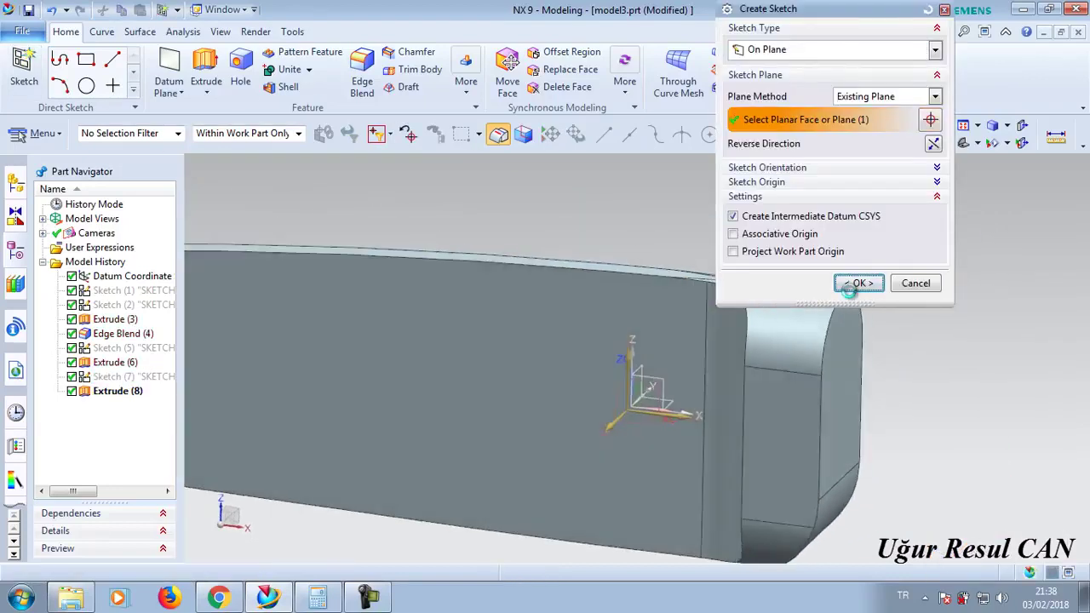
{"action": "scroll", "coordinate": [627, 315], "scroll_direction": "down", "scroll_amount": 2}
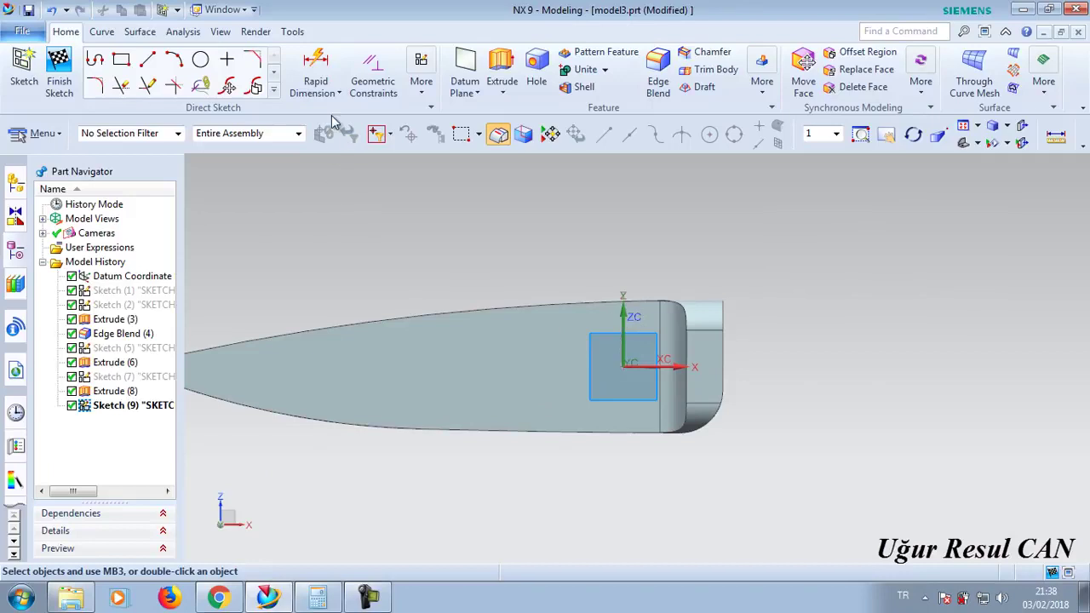
- Offset the blade's two lower edge curves 9 mm inward
{"action": "left_click", "coordinate": [271, 88]}
{"action": "left_click", "coordinate": [201, 187]}
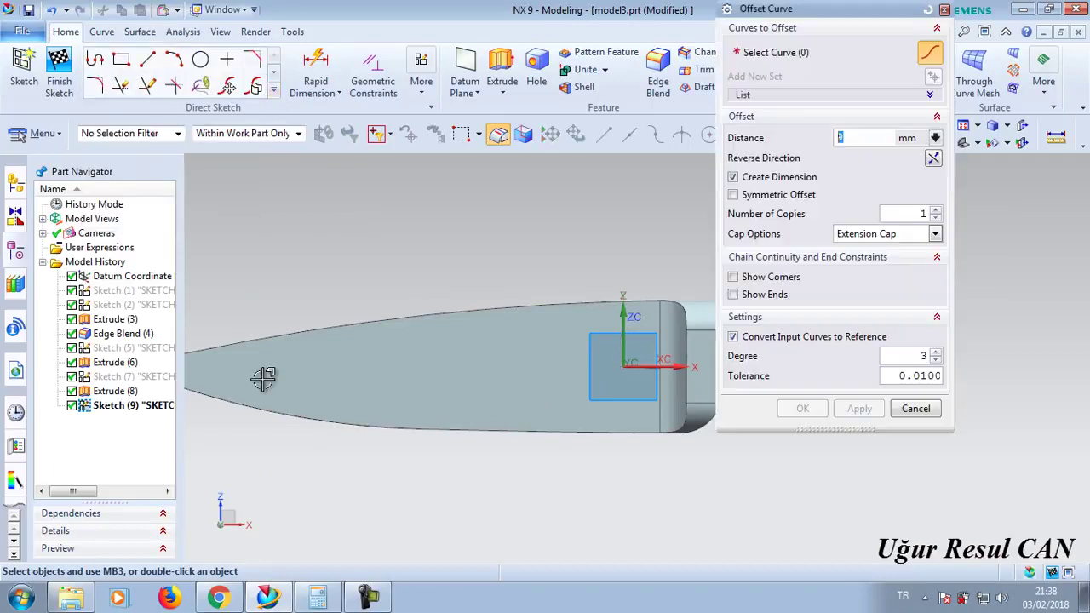
{"action": "left_click", "coordinate": [267, 407]}
{"action": "left_click", "coordinate": [481, 432]}
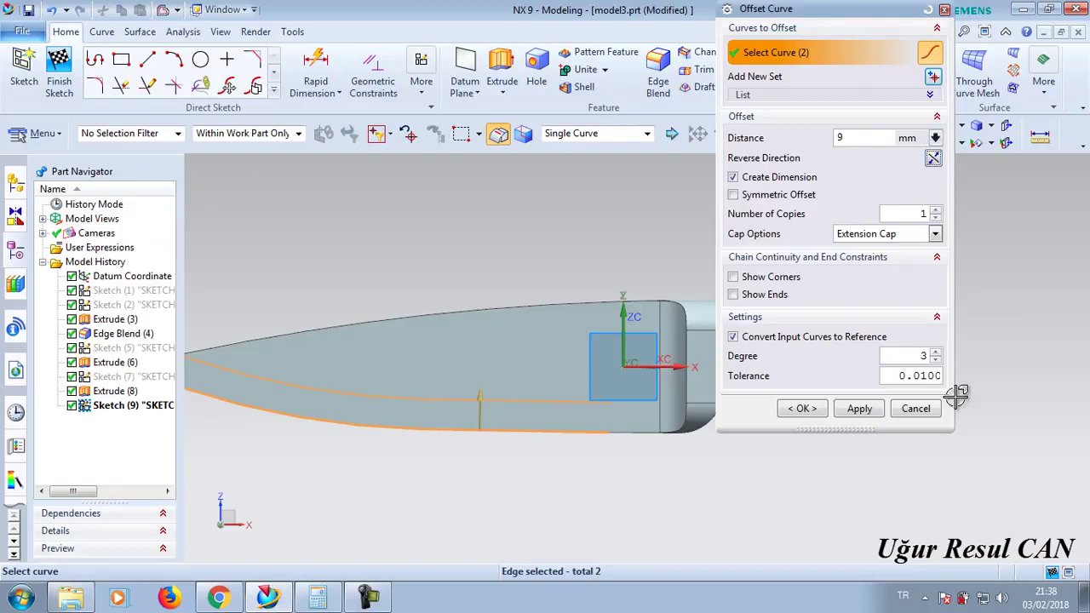
{"action": "left_click", "coordinate": [859, 409]}
{"action": "scroll", "coordinate": [597, 422], "scroll_direction": "up", "scroll_amount": 3}
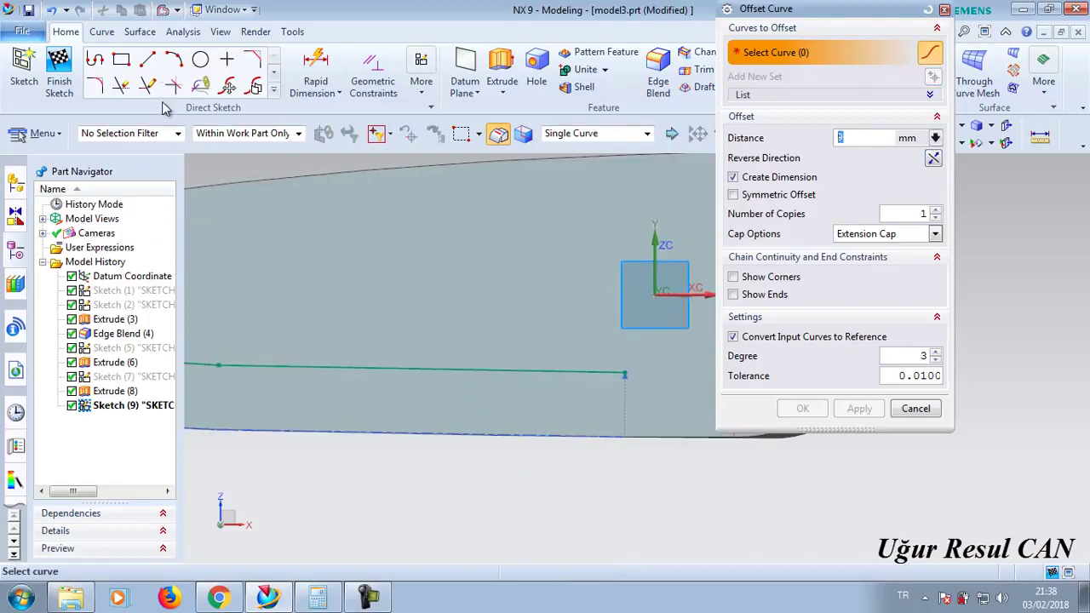
{"action": "left_click", "coordinate": [147, 58]}
- Draw the bevel line from the offset curve to the bottom edge and dimension its offset 9.0
{"action": "left_click", "coordinate": [624, 375]}
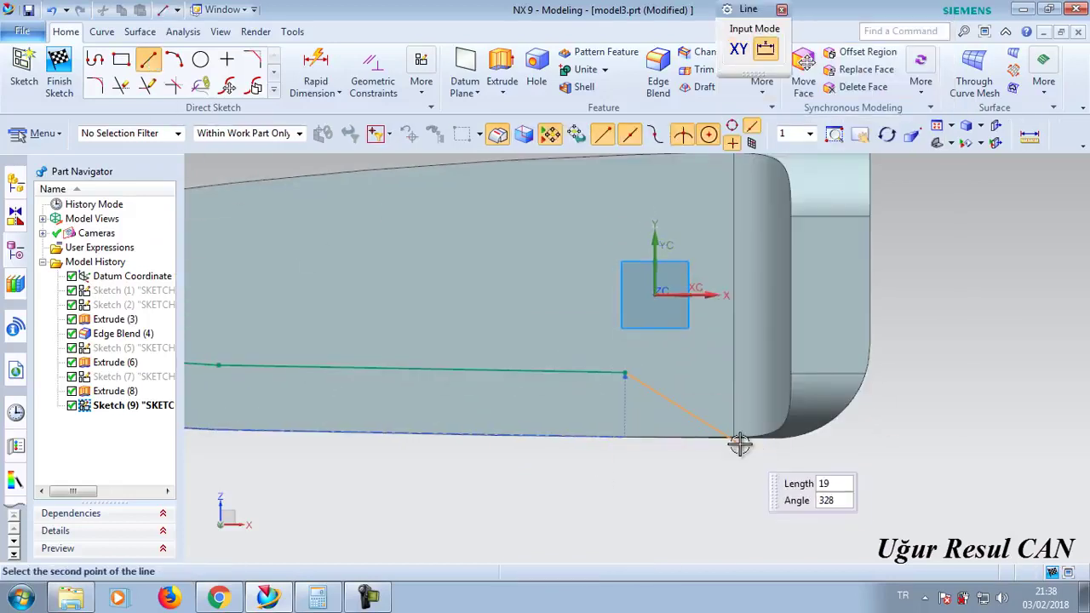
{"action": "scroll", "coordinate": [733, 436], "scroll_direction": "up", "scroll_amount": 3}
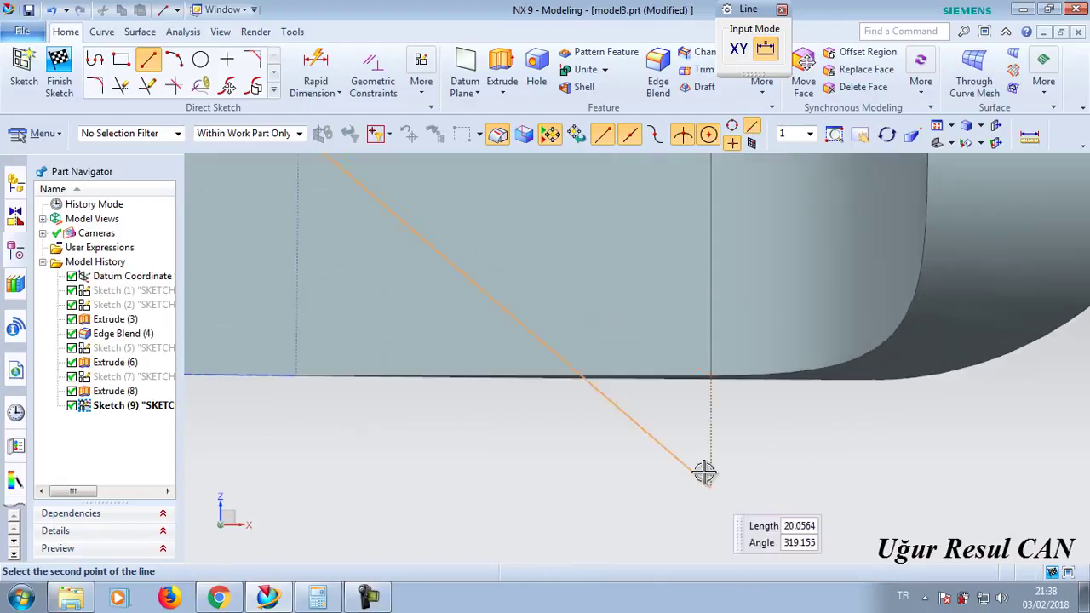
{"action": "left_click", "coordinate": [708, 374]}
{"action": "left_click", "coordinate": [387, 220]}
{"action": "left_click", "coordinate": [387, 453]}
{"action": "key", "text": "Escape"}
{"action": "left_click", "coordinate": [384, 397]}
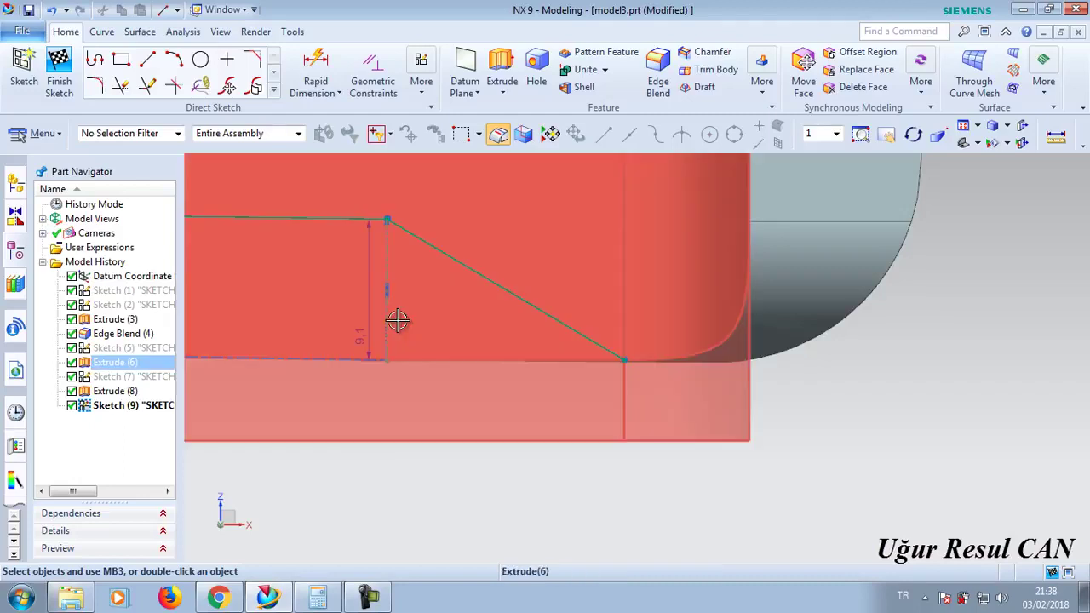
{"action": "scroll", "coordinate": [397, 318], "scroll_direction": "up", "scroll_amount": 3}
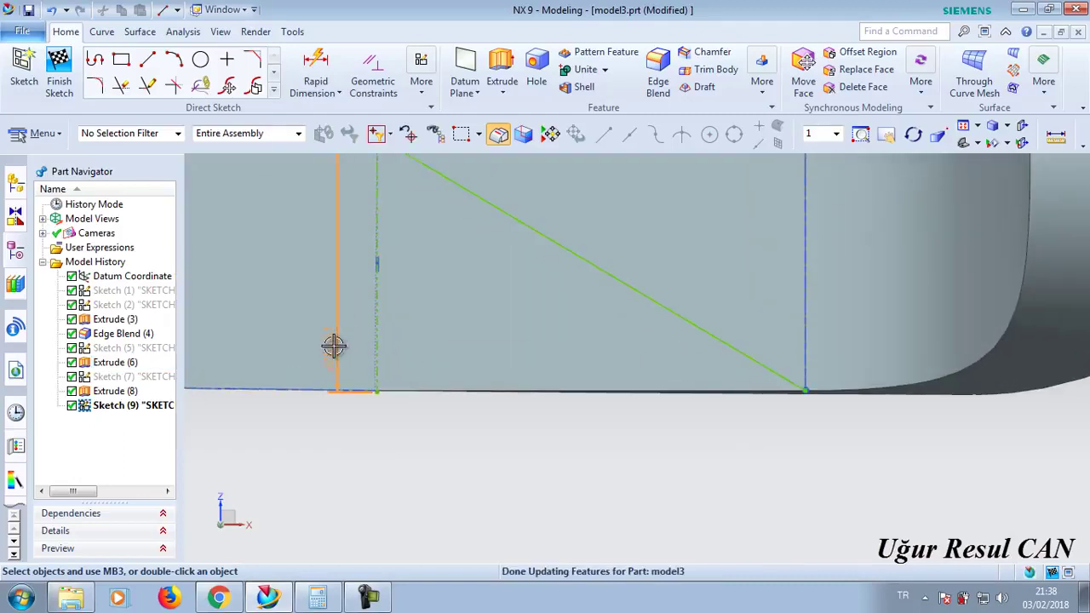
{"action": "double_click", "coordinate": [333, 345]}
{"action": "left_click", "coordinate": [898, 413]}
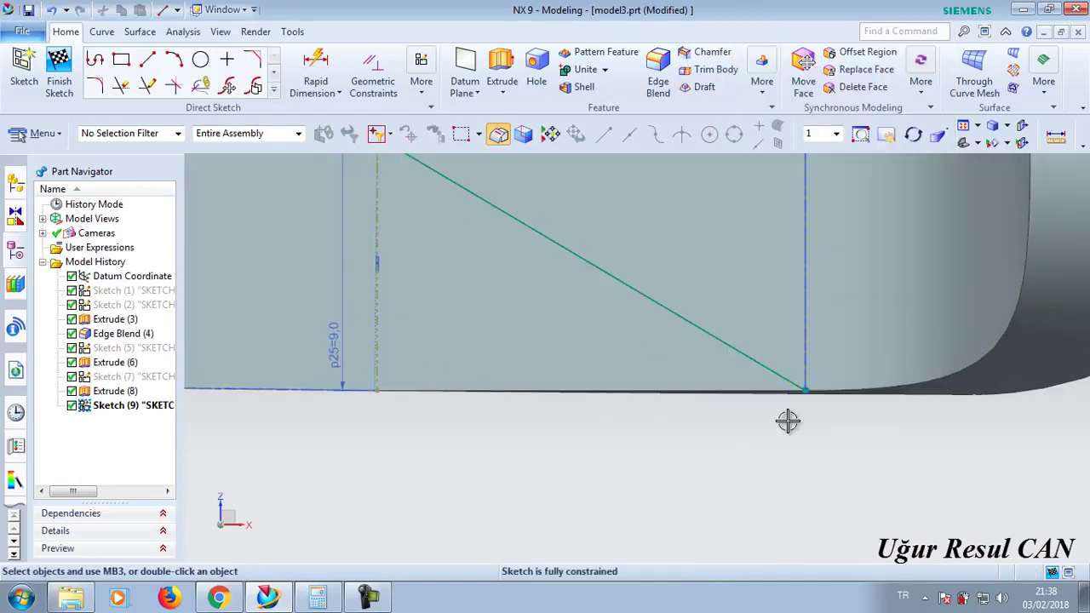
- Draw lines 11 down from the bevel's lower end and 167 along the bottom past the tip
{"action": "key", "text": "l"}
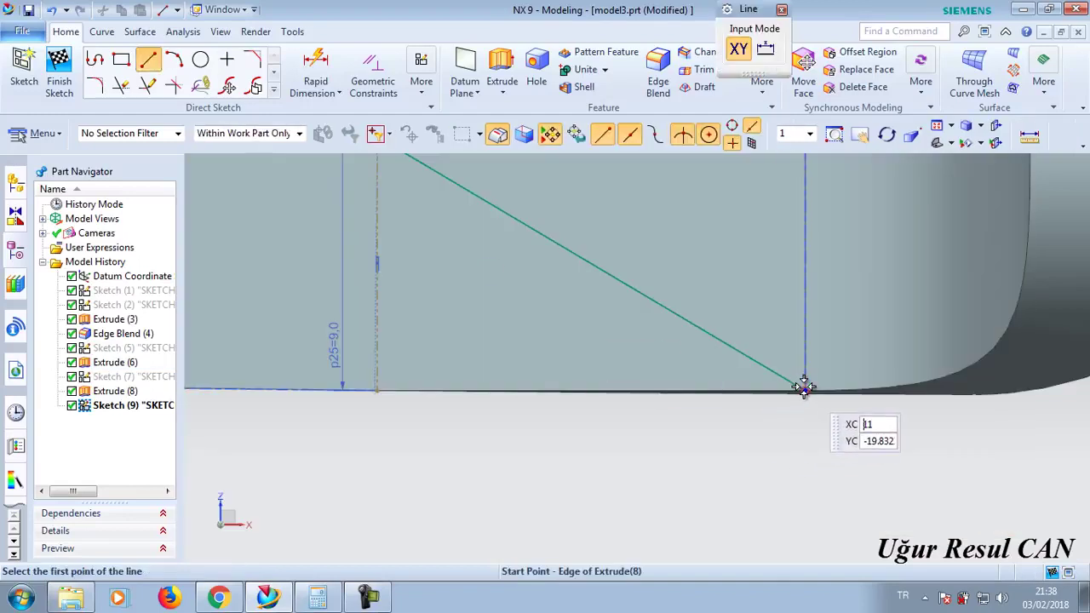
{"action": "left_click", "coordinate": [805, 388]}
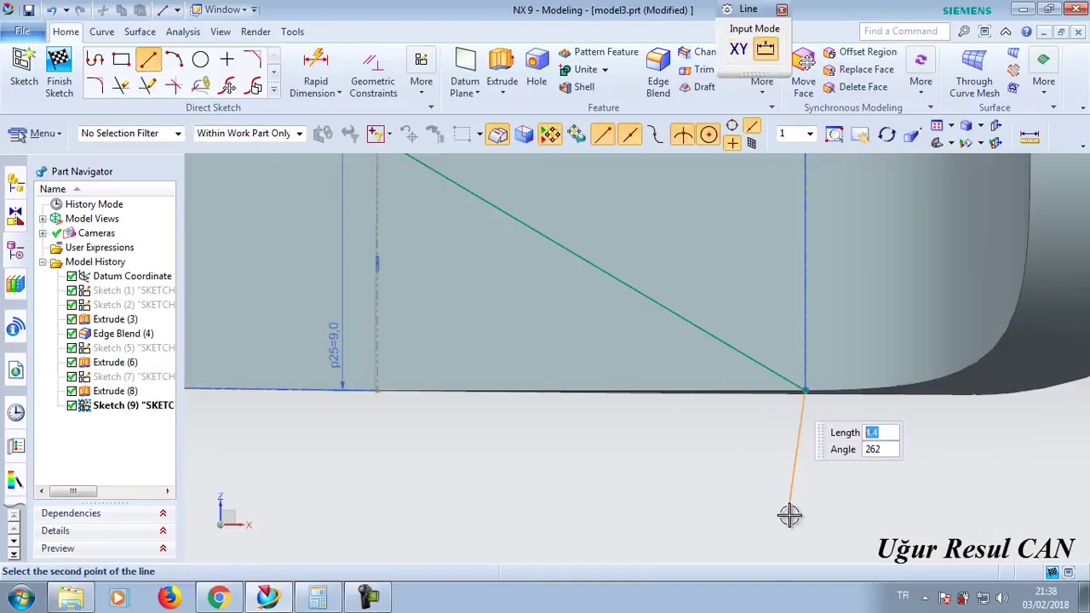
{"action": "scroll", "coordinate": [789, 514], "scroll_direction": "up", "scroll_amount": 3}
{"action": "left_click", "coordinate": [795, 542]}
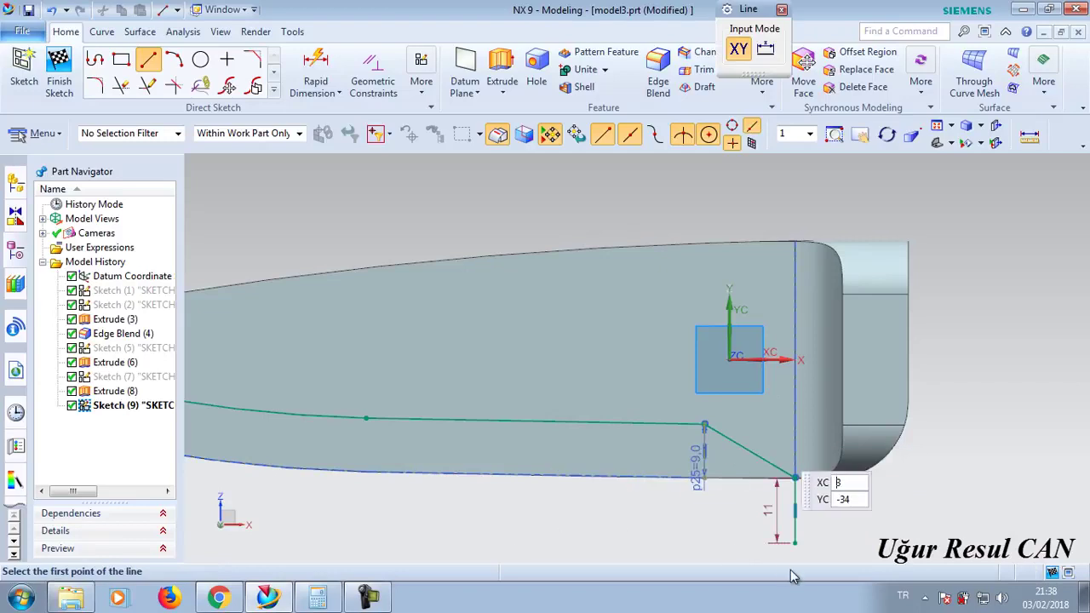
{"action": "left_click", "coordinate": [795, 542]}
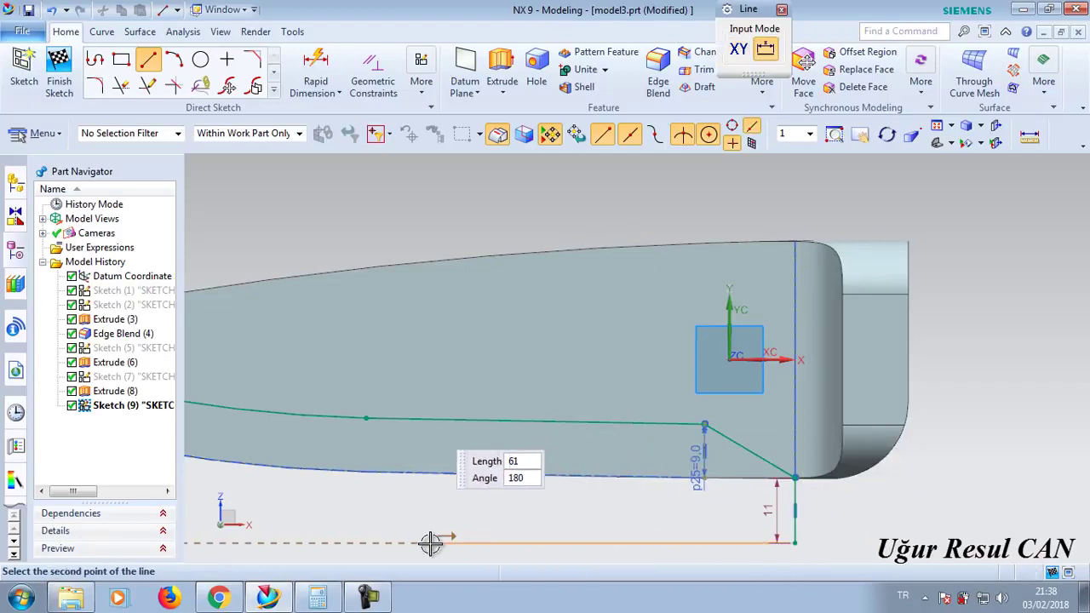
{"action": "middle_click_drag", "start_coordinate": [430, 542], "coordinate": [917, 494], "text": "shift"}
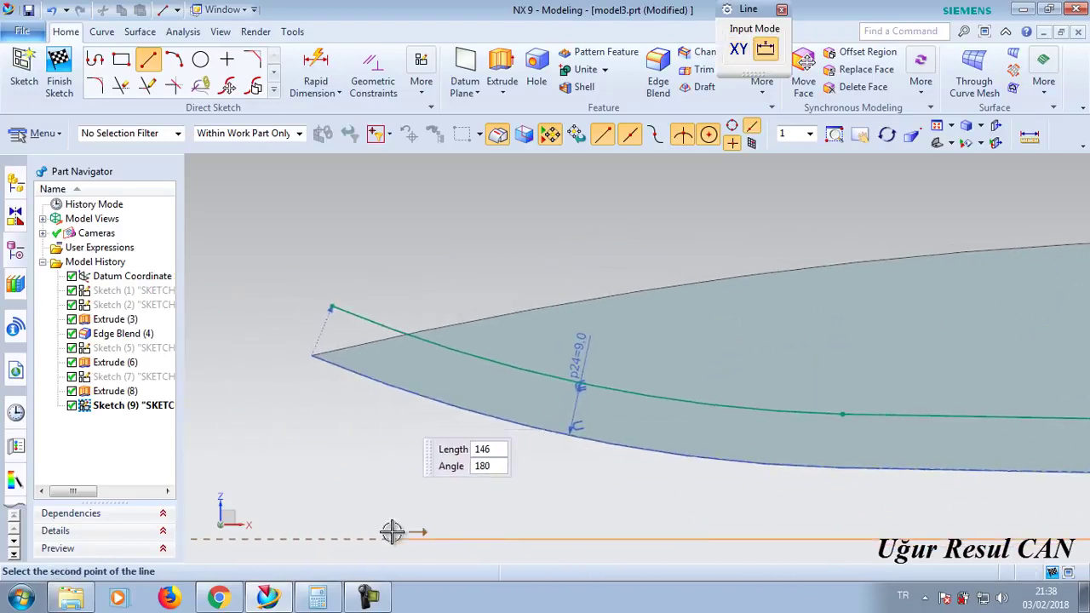
{"action": "left_click", "coordinate": [277, 538]}
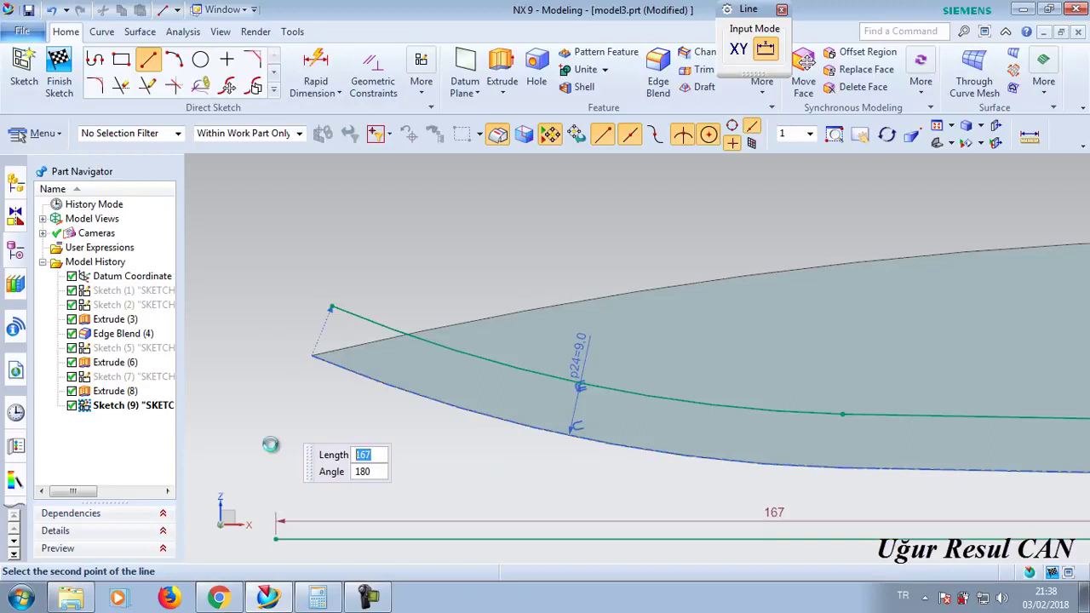
- Close the outline with a line up beyond the tip and a slanted line to the offset curve
{"action": "left_click", "coordinate": [277, 538]}
{"action": "left_click", "coordinate": [278, 285]}
{"action": "left_click", "coordinate": [332, 303]}
{"action": "left_click", "coordinate": [277, 284]}
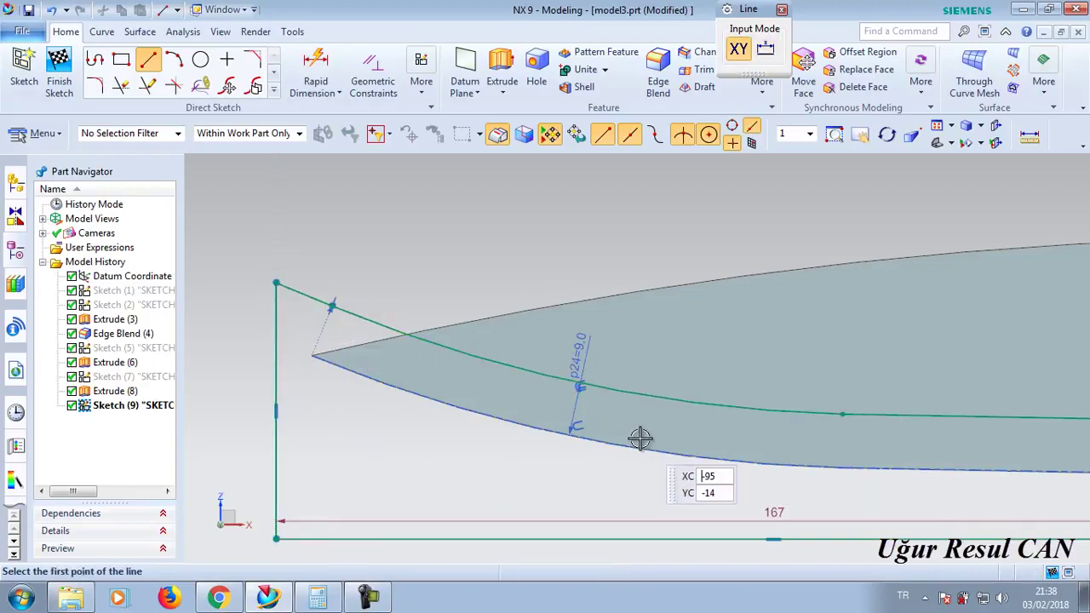
{"action": "scroll", "coordinate": [648, 435], "scroll_direction": "up", "scroll_amount": 1}
{"action": "scroll", "coordinate": [770, 418], "scroll_direction": "down", "scroll_amount": 4}
{"action": "middle_click_drag", "start_coordinate": [769, 418], "coordinate": [503, 349], "text": "shift"}
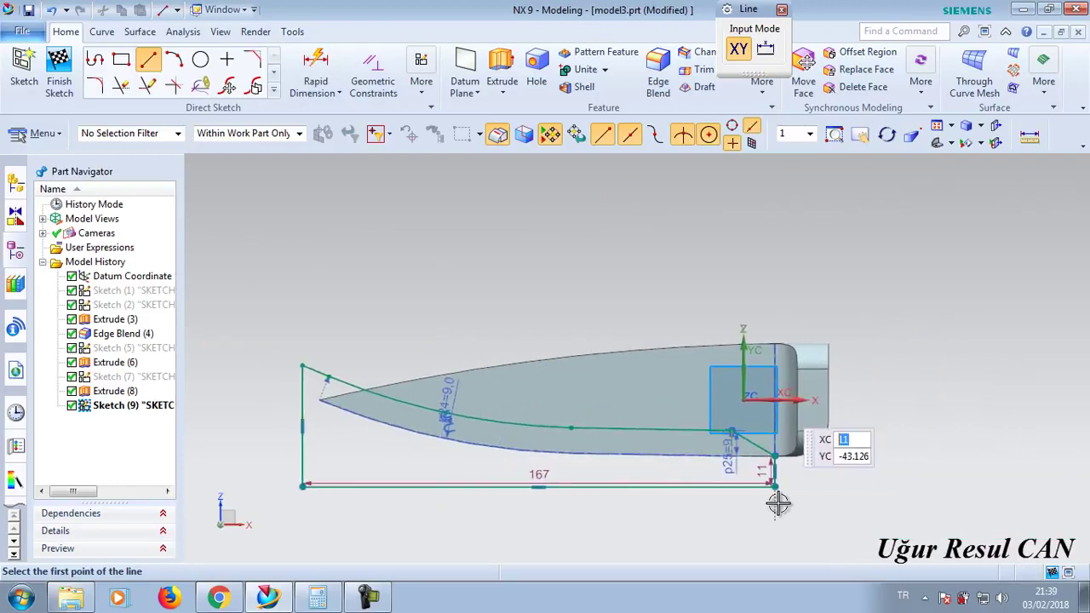
{"action": "scroll", "coordinate": [771, 482], "scroll_direction": "up", "scroll_amount": 3}
{"action": "scroll", "coordinate": [767, 443], "scroll_direction": "down", "scroll_amount": 1}
{"action": "left_click", "coordinate": [782, 10]}
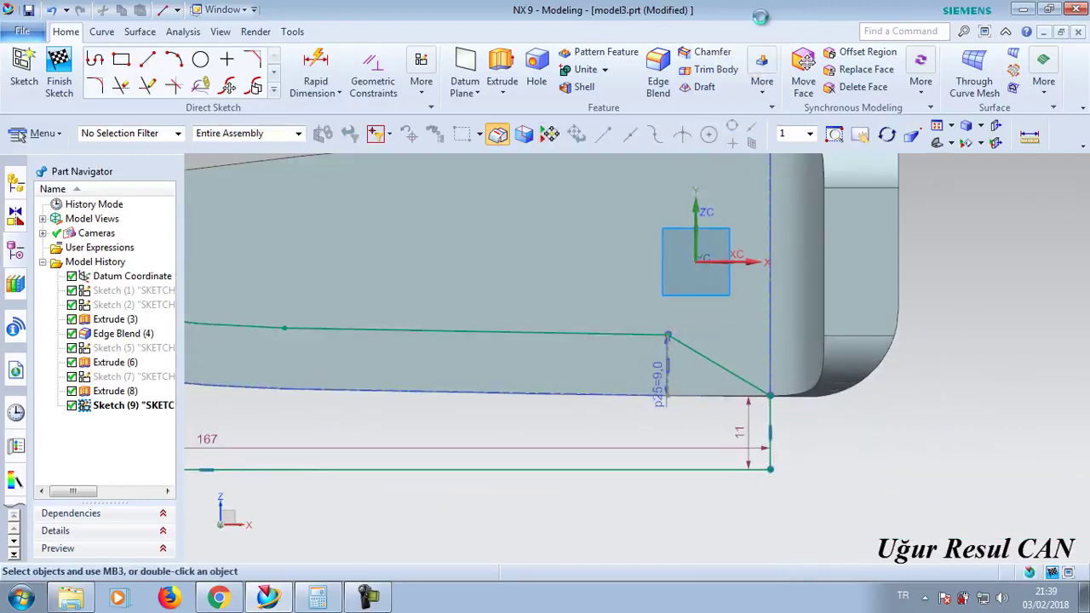
- Finish the sketch and try an on-curve datum plane on the top edge, then cancel it
{"action": "left_click", "coordinate": [59, 64]}
{"action": "mouse_move", "coordinate": [584, 372]}
{"action": "middle_mouse_down"}
{"action": "mouse_move", "coordinate": [601, 277]}
{"action": "mouse_move", "coordinate": [584, 295]}
{"action": "middle_mouse_up"}
{"action": "left_click", "coordinate": [168, 61]}
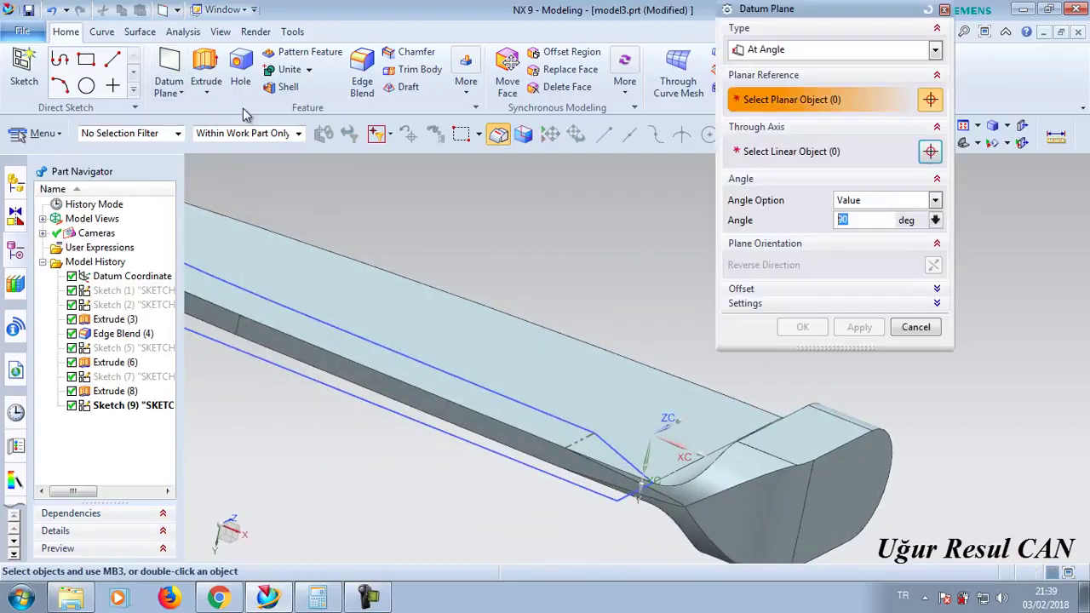
{"action": "left_click", "coordinate": [779, 49]}
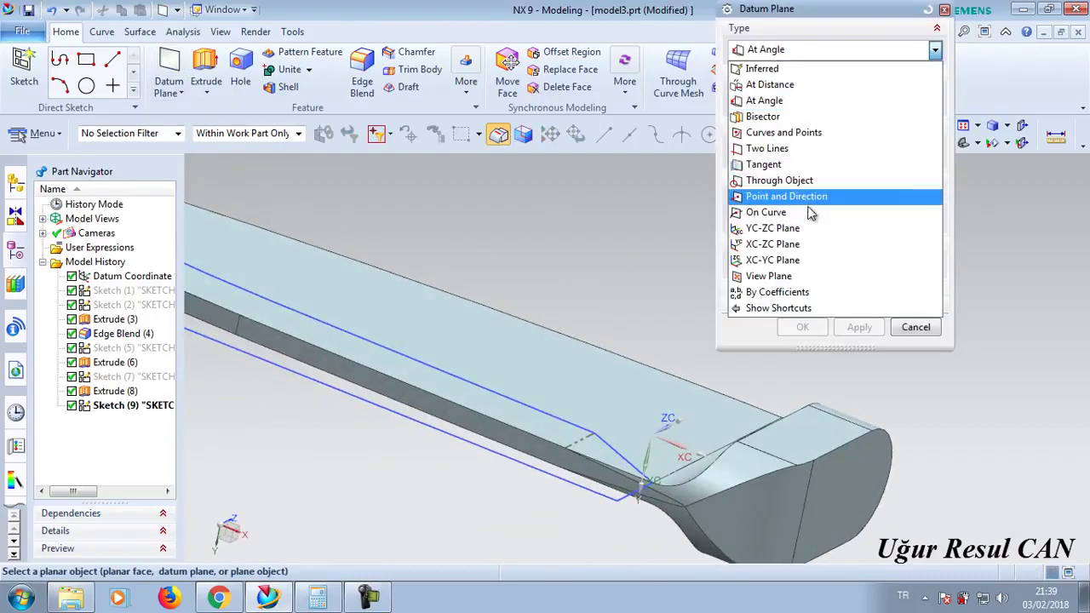
{"action": "left_click", "coordinate": [801, 212]}
{"action": "left_click", "coordinate": [645, 369]}
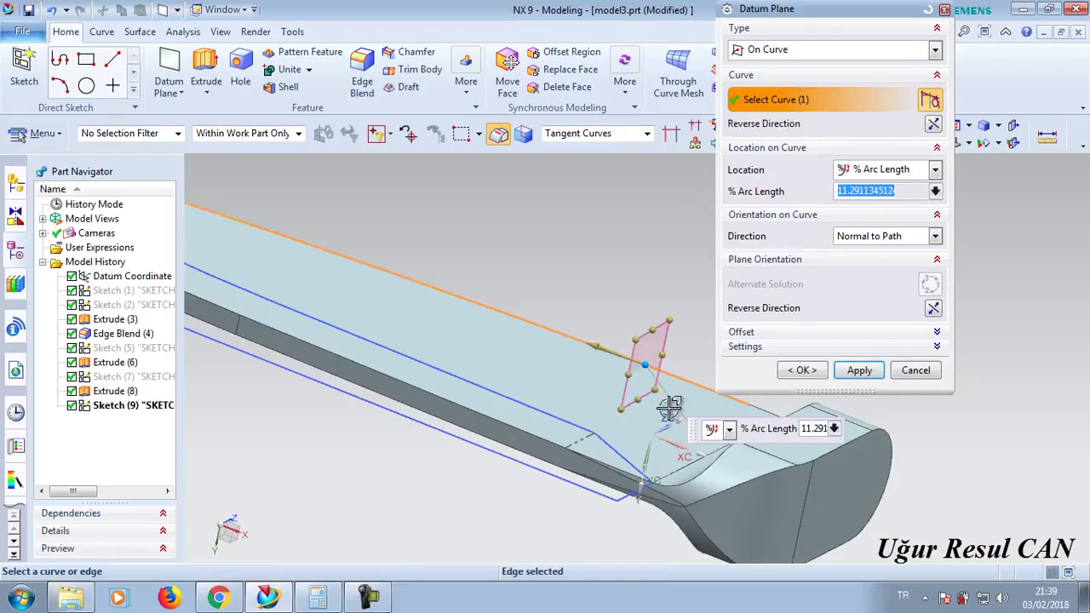
{"action": "key", "text": "Escape"}
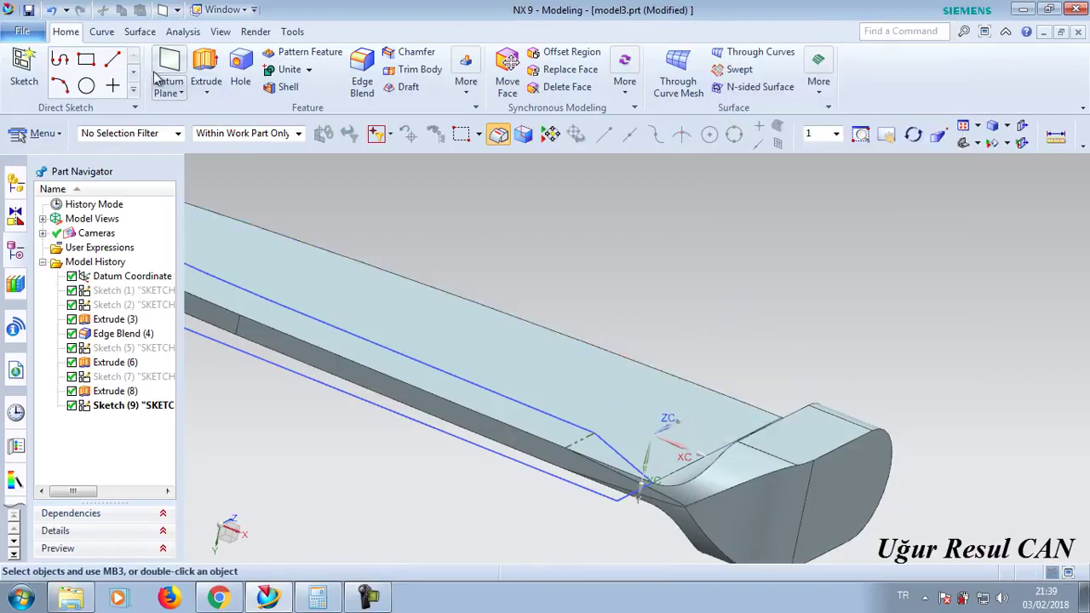
- Create an At Angle datum plane at 90° to the blade's flat face through the sketch line
{"action": "left_click", "coordinate": [168, 64]}
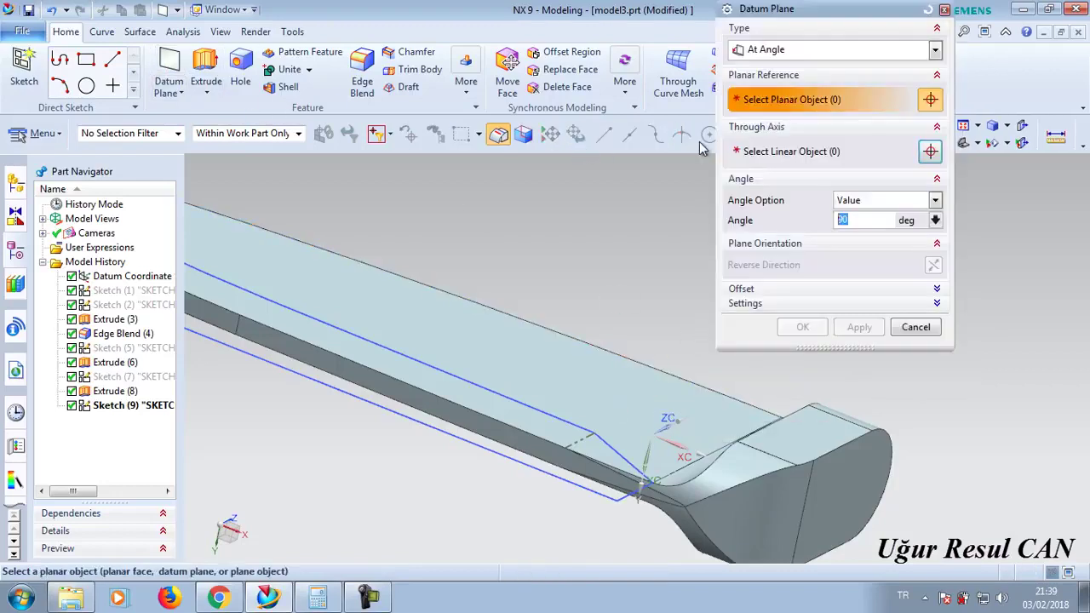
{"action": "left_click", "coordinate": [935, 49]}
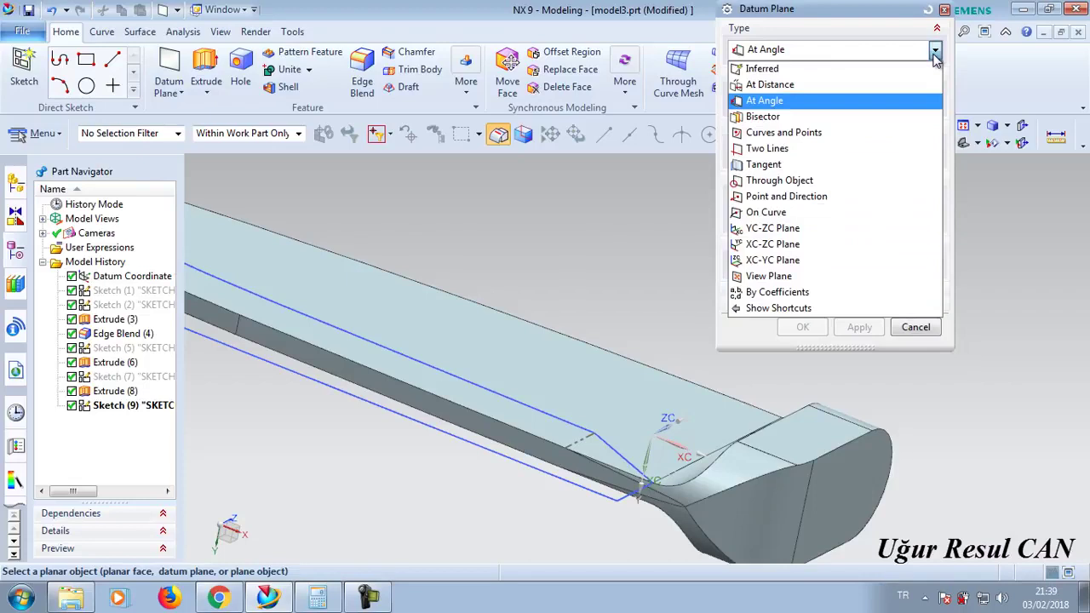
{"action": "left_click", "coordinate": [828, 100]}
{"action": "left_click", "coordinate": [575, 434]}
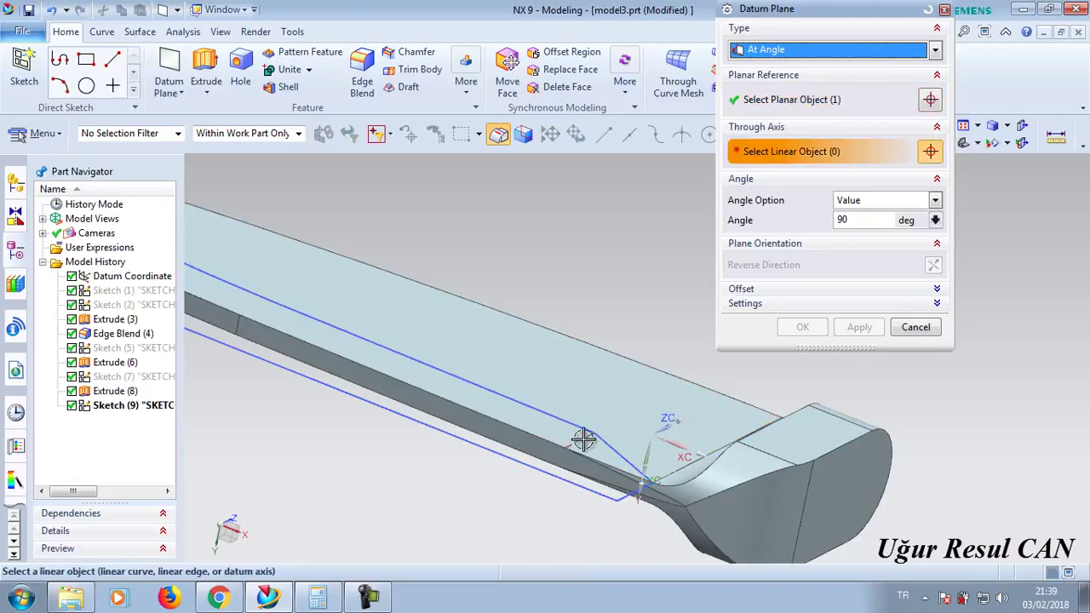
{"action": "left_click", "coordinate": [583, 436]}
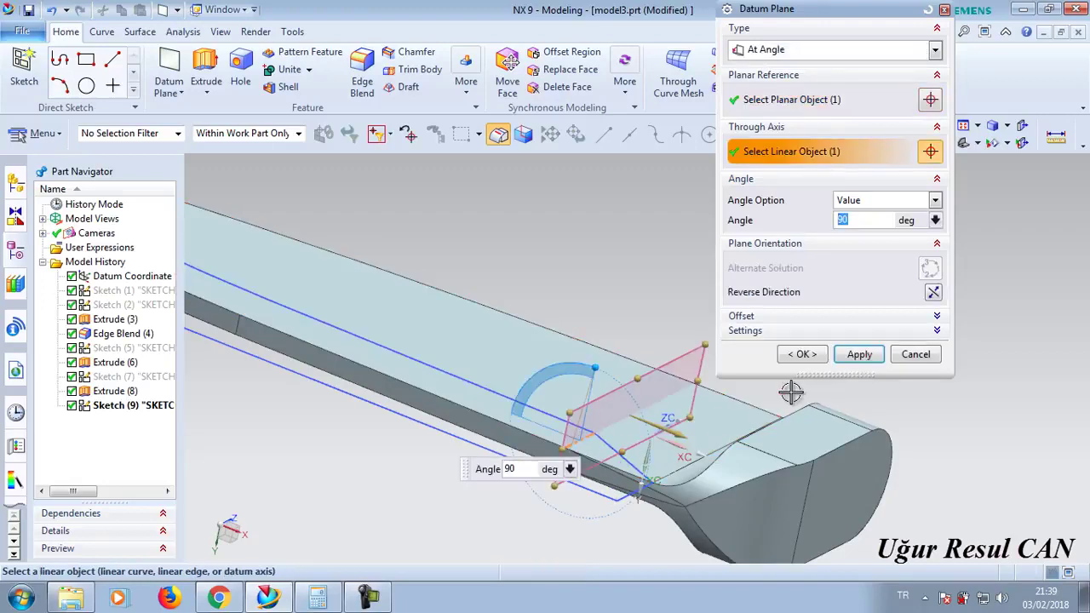
{"action": "left_click", "coordinate": [860, 354]}
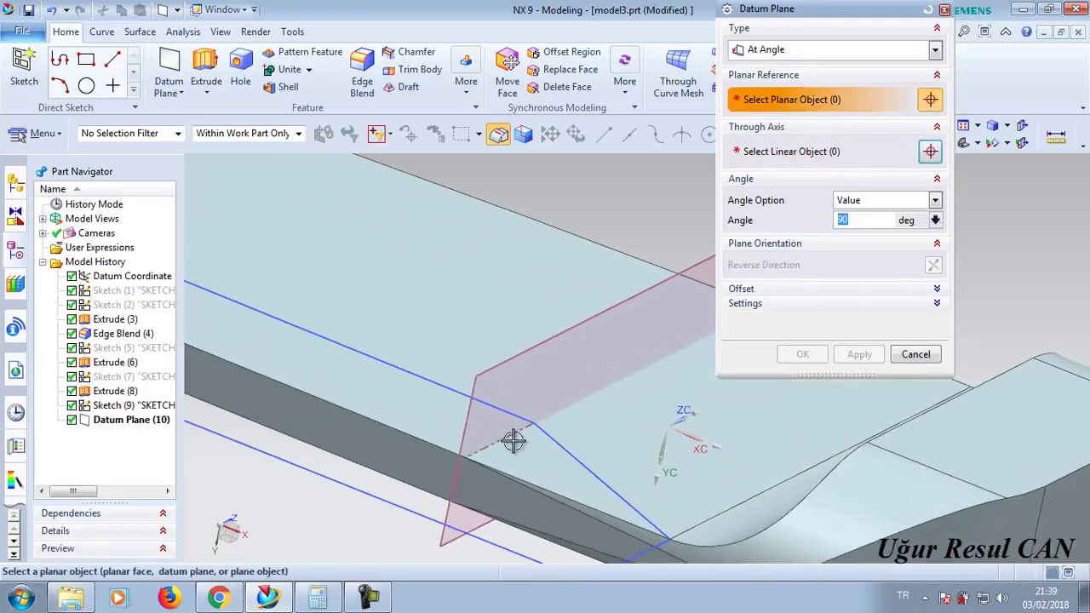
{"action": "left_click", "coordinate": [112, 59]}
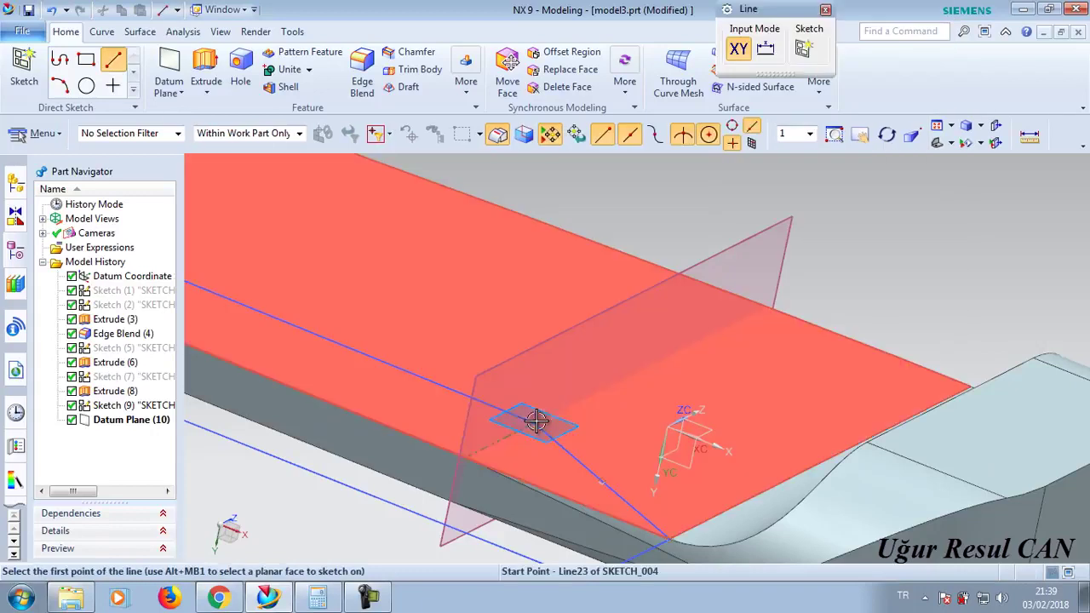
- Start a new sketch on Datum Plane (10)
{"action": "key", "text": "Escape"}
{"action": "key", "text": "s"}
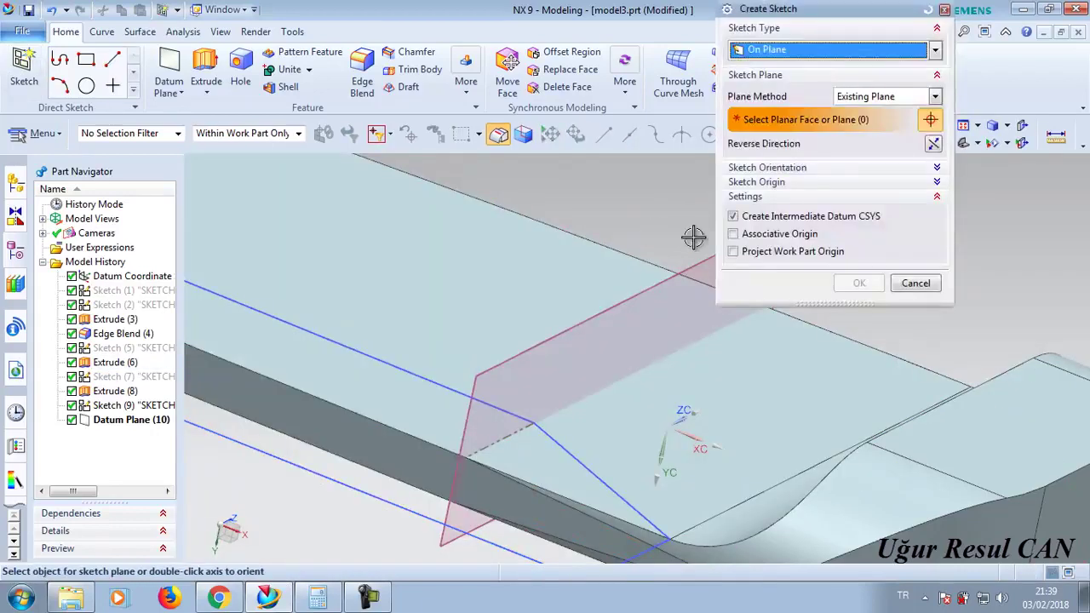
{"action": "left_click", "coordinate": [702, 266]}
{"action": "left_click", "coordinate": [860, 283]}
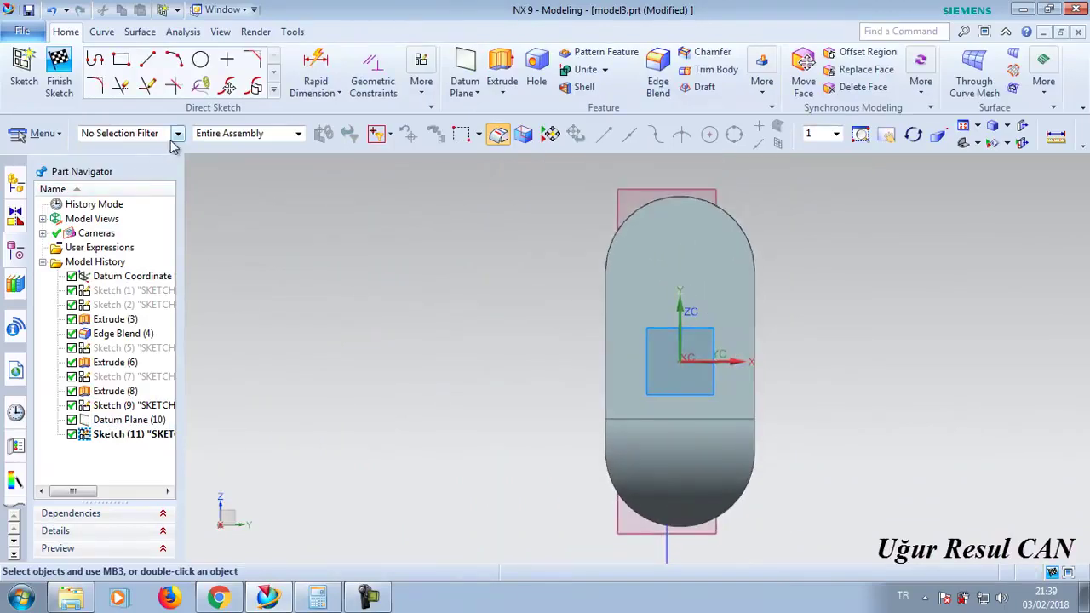
- Set the knife solid body's translucency to about 48
{"action": "left_click", "coordinate": [178, 133]}
{"action": "left_click", "coordinate": [101, 240]}
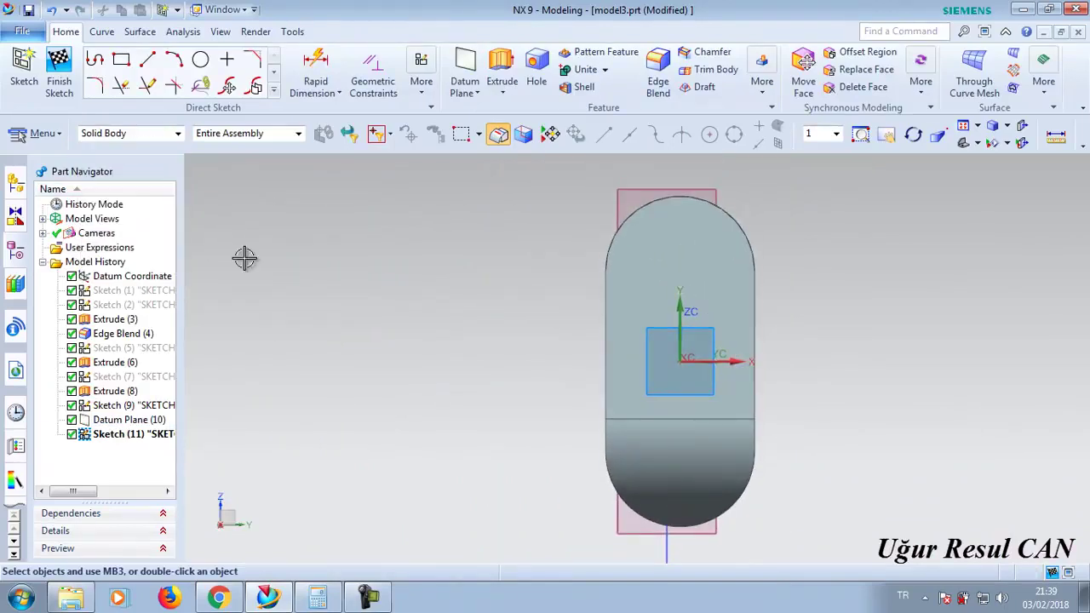
{"action": "right_click", "coordinate": [657, 274]}
{"action": "left_click", "coordinate": [710, 475]}
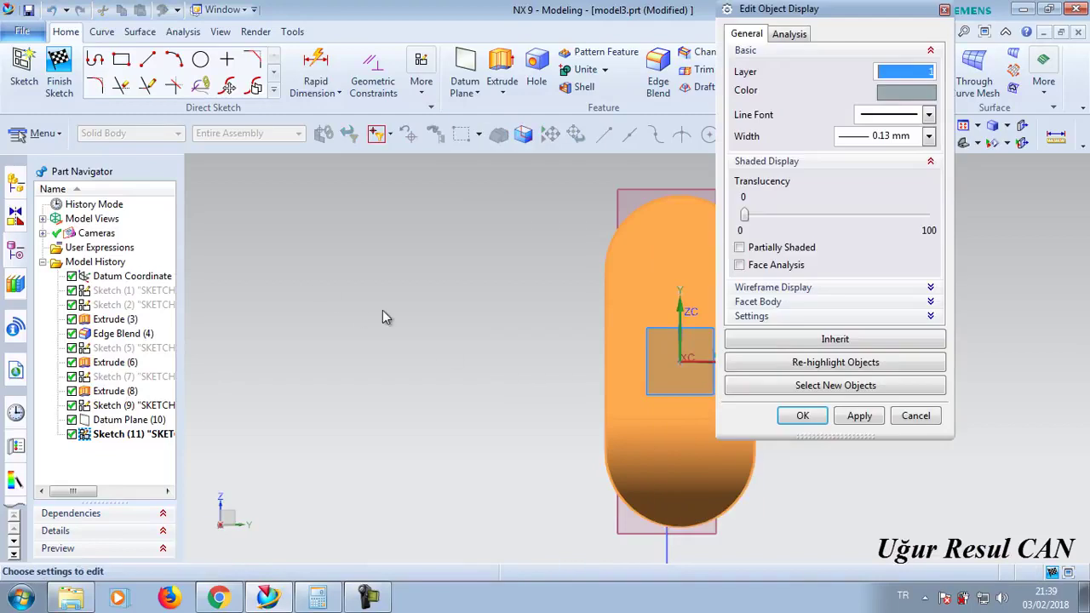
{"action": "left_click_drag", "start_coordinate": [745, 215], "coordinate": [834, 241]}
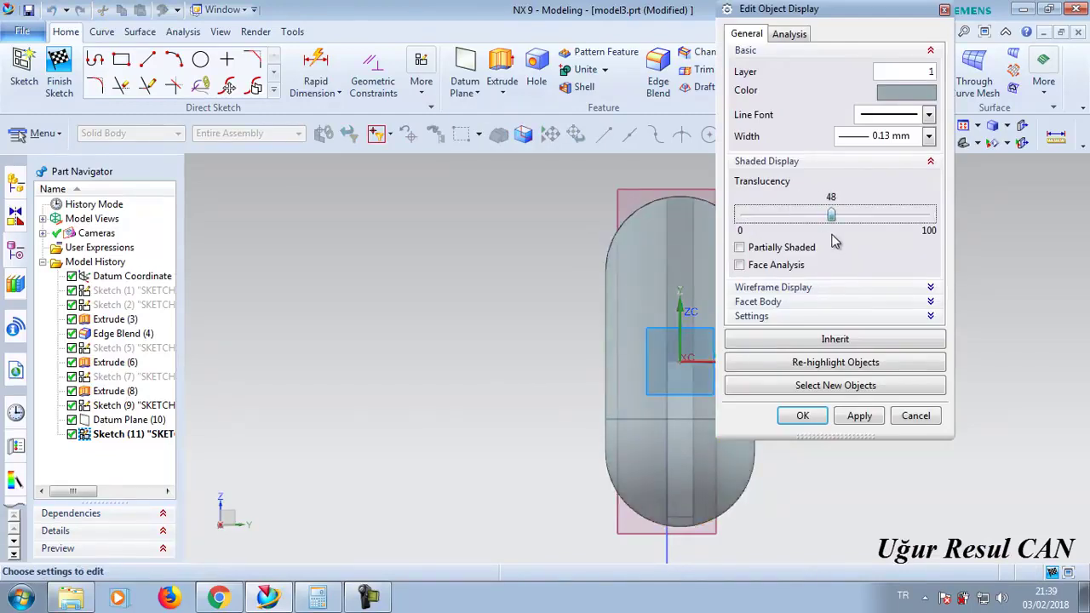
{"action": "left_click", "coordinate": [895, 426]}
- Draw a line from the sketch origin along the blade edge
{"action": "scroll", "coordinate": [791, 460], "scroll_direction": "down", "scroll_amount": 2}
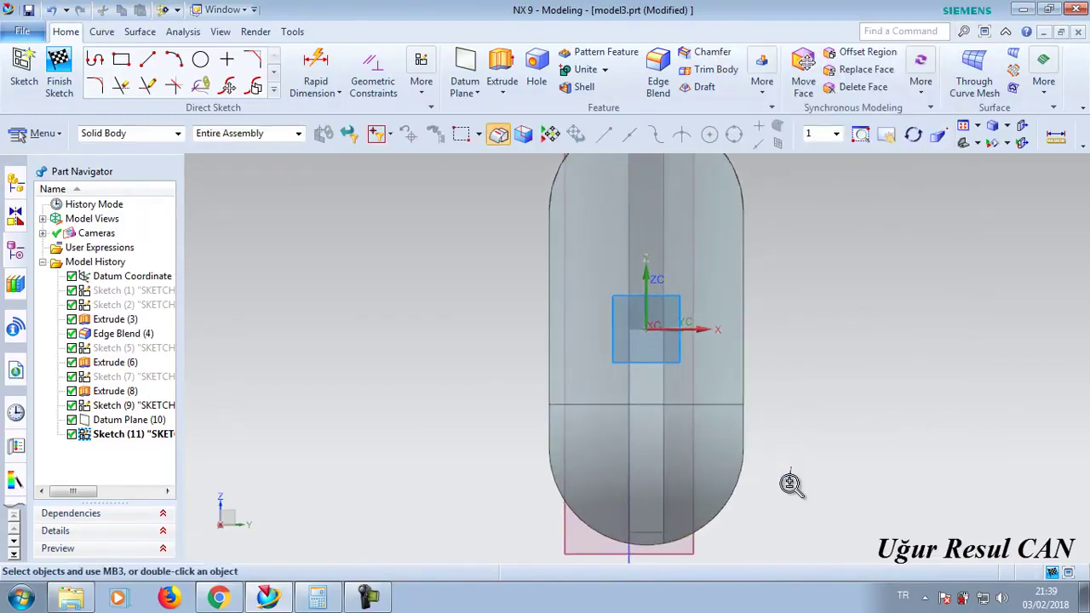
{"action": "middle_click_drag", "start_coordinate": [725, 494], "coordinate": [641, 380], "text": "shift"}
{"action": "mouse_move", "coordinate": [588, 355]}
{"action": "middle_mouse_down"}
{"action": "mouse_move", "coordinate": [650, 299]}
{"action": "mouse_move", "coordinate": [974, 458]}
{"action": "middle_mouse_up"}
{"action": "scroll", "coordinate": [971, 443], "scroll_direction": "down", "scroll_amount": 1}
{"action": "scroll", "coordinate": [937, 417], "scroll_direction": "down", "scroll_amount": 1}
{"action": "scroll", "coordinate": [766, 366], "scroll_direction": "down", "scroll_amount": 2}
{"action": "key", "text": "l"}
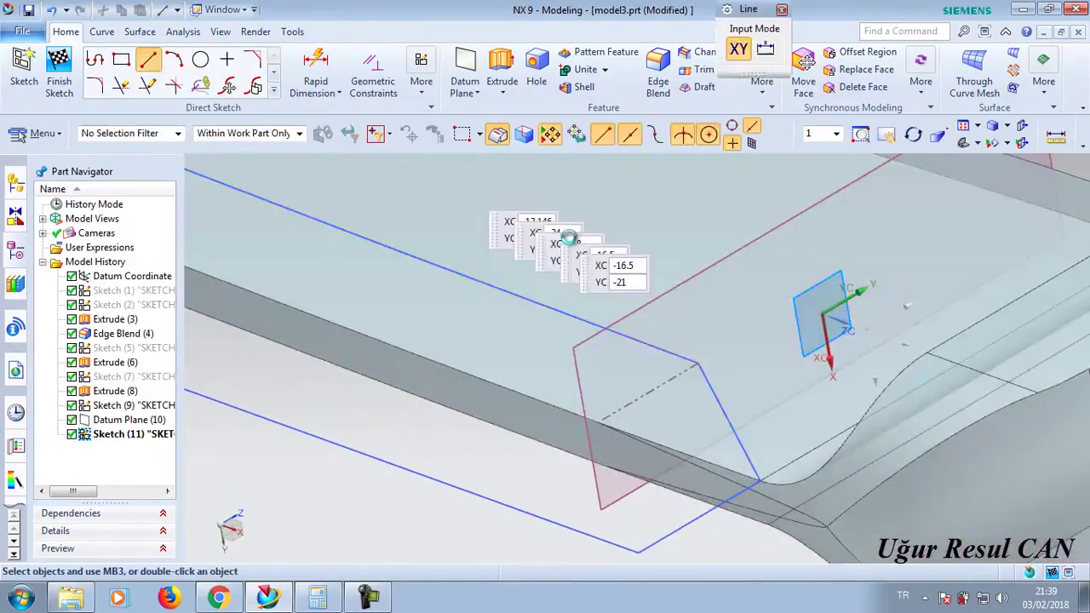
{"action": "left_click", "coordinate": [826, 311]}
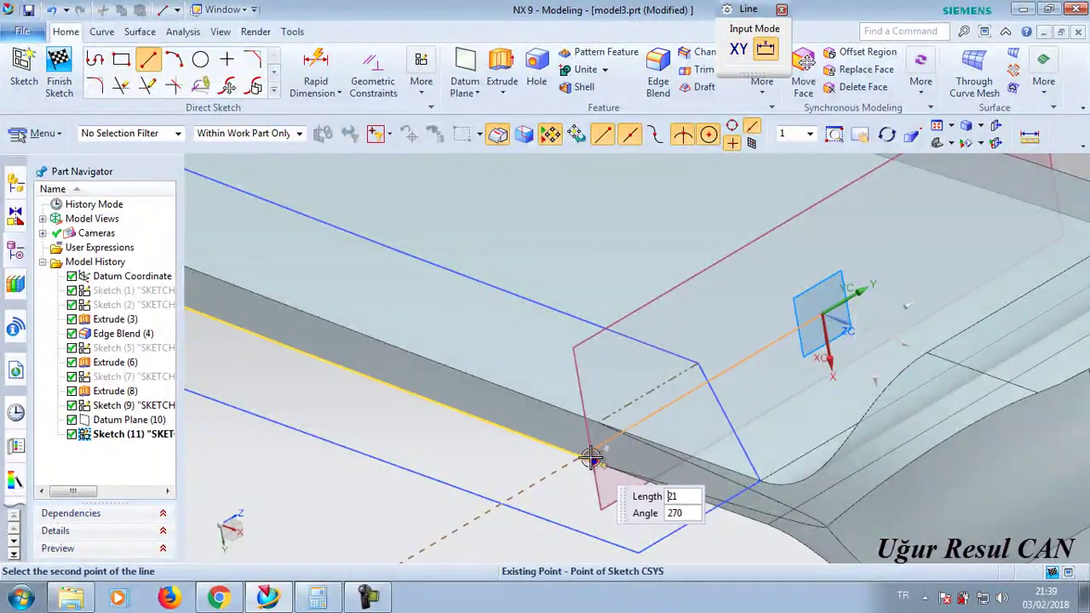
{"action": "left_click", "coordinate": [599, 453]}
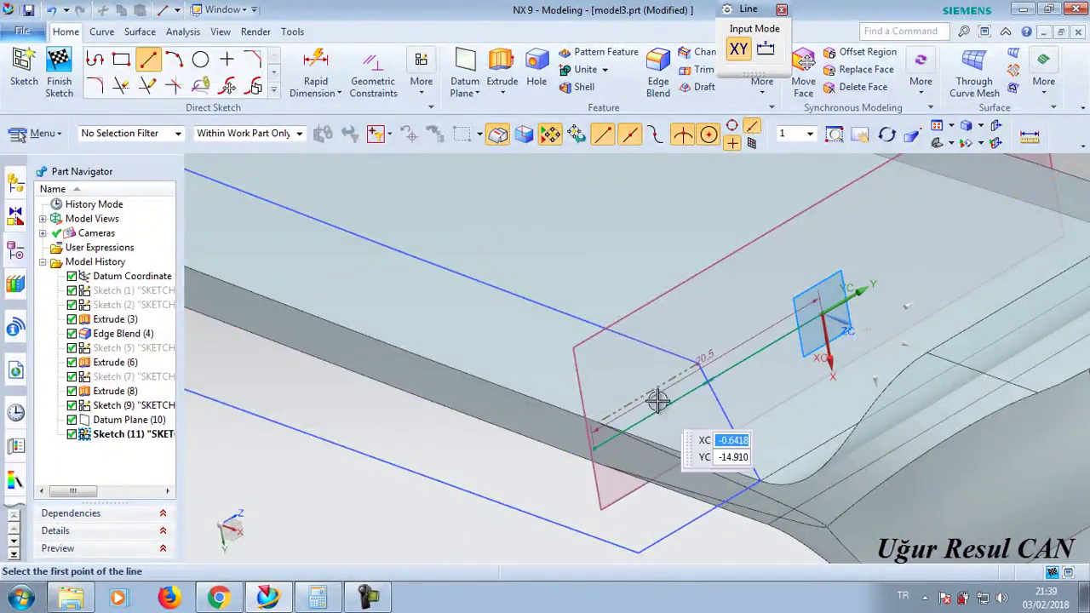
- Draw a second line from the 20.5 point down to the blade's lower edge
{"action": "left_click", "coordinate": [700, 365]}
{"action": "left_click", "coordinate": [601, 444]}
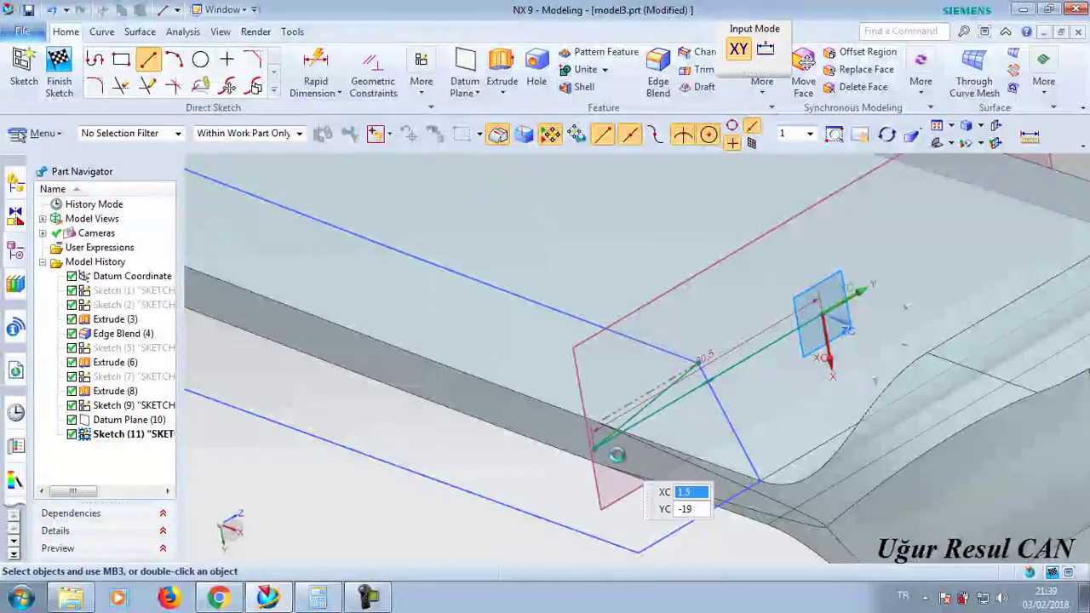
{"action": "key", "text": "Escape"}
{"action": "mouse_move", "coordinate": [613, 455]}
{"action": "middle_mouse_down"}
{"action": "mouse_move", "coordinate": [712, 441]}
{"action": "mouse_move", "coordinate": [723, 462]}
{"action": "middle_mouse_up"}
{"action": "scroll", "coordinate": [722, 463], "scroll_direction": "down", "scroll_amount": 3}
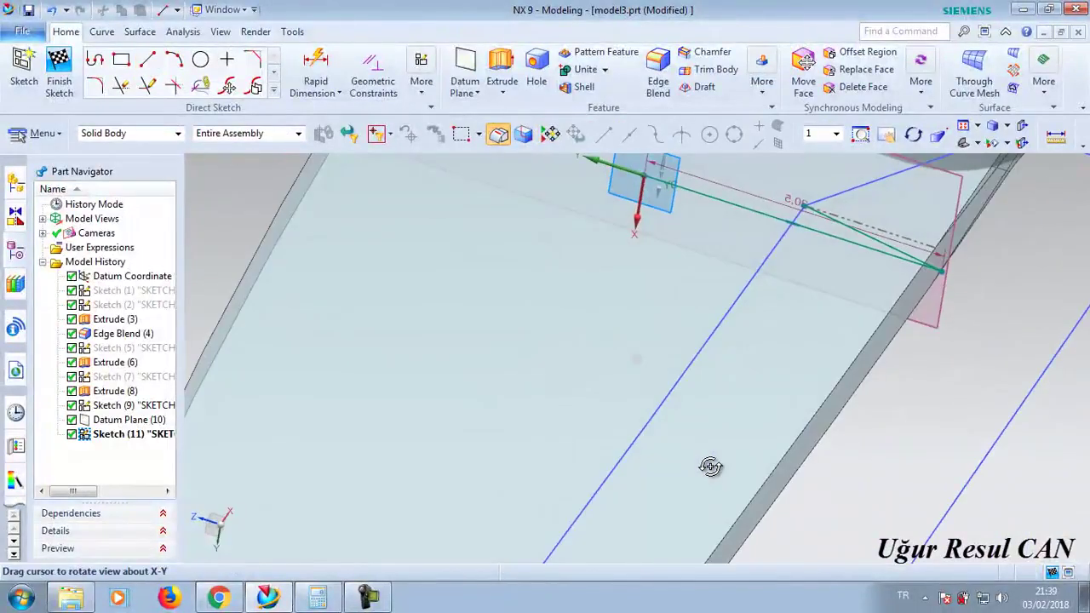
{"action": "scroll", "coordinate": [923, 289], "scroll_direction": "down", "scroll_amount": 3}
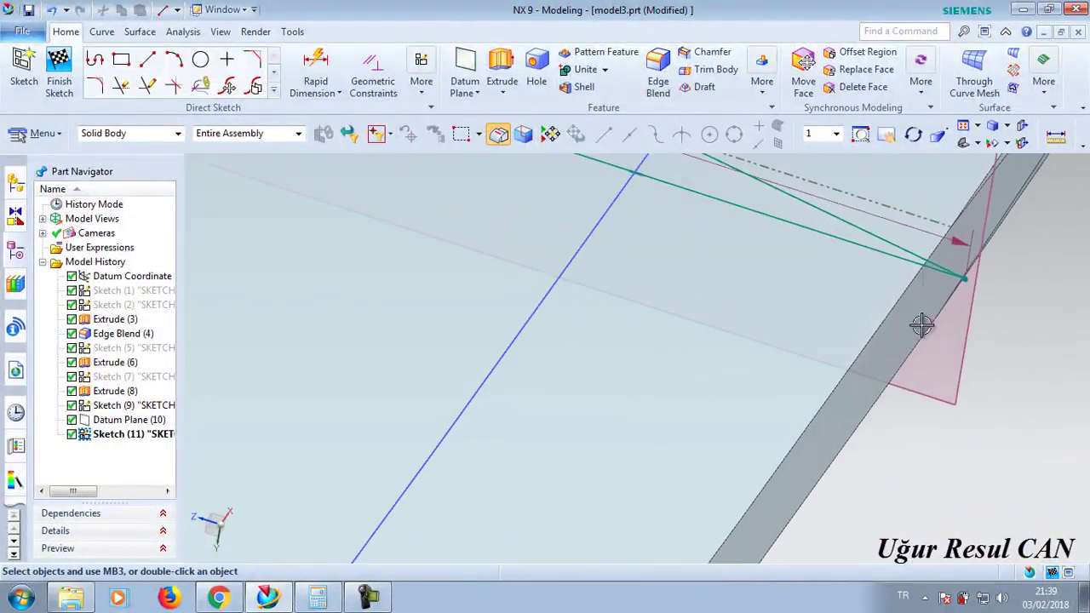
{"action": "middle_click_drag", "start_coordinate": [944, 340], "coordinate": [790, 454], "text": "shift"}
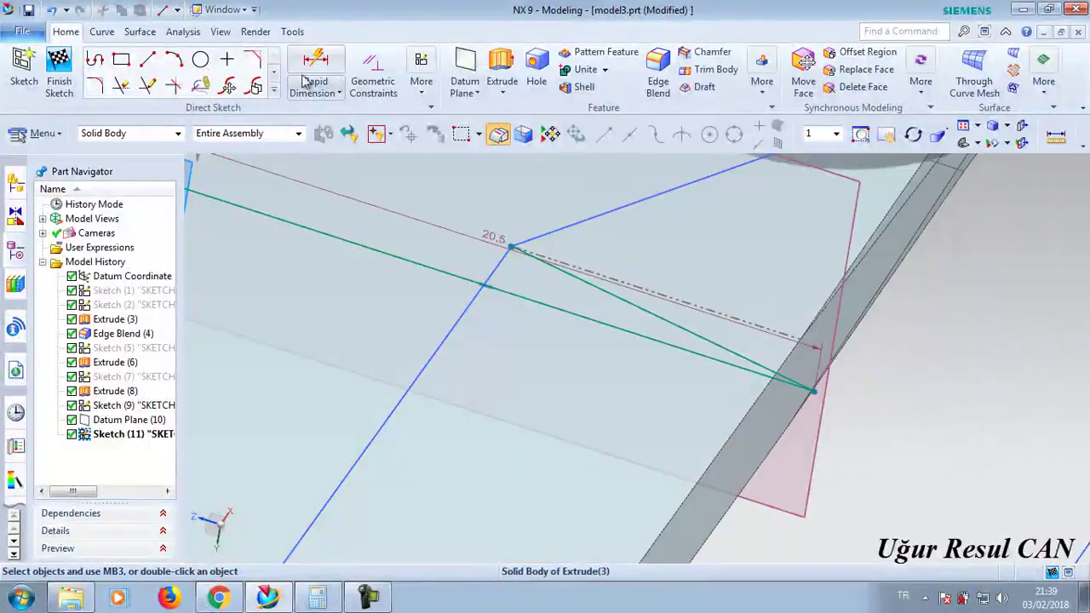
- Apply a Coincident constraint between the bevel line's end point and the blade-edge point
{"action": "left_click", "coordinate": [373, 81]}
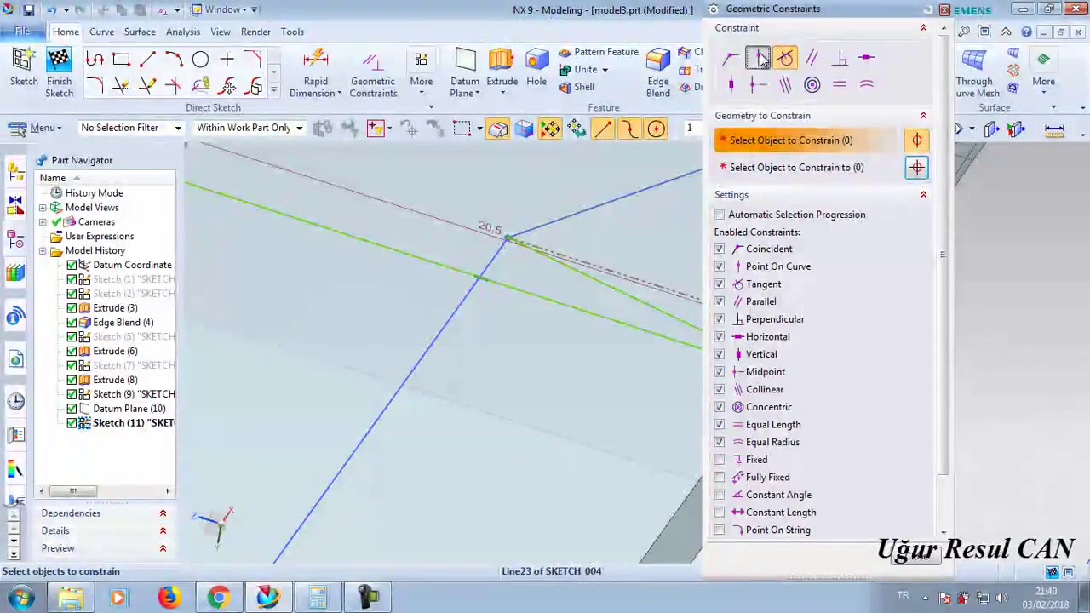
{"action": "left_click", "coordinate": [731, 84]}
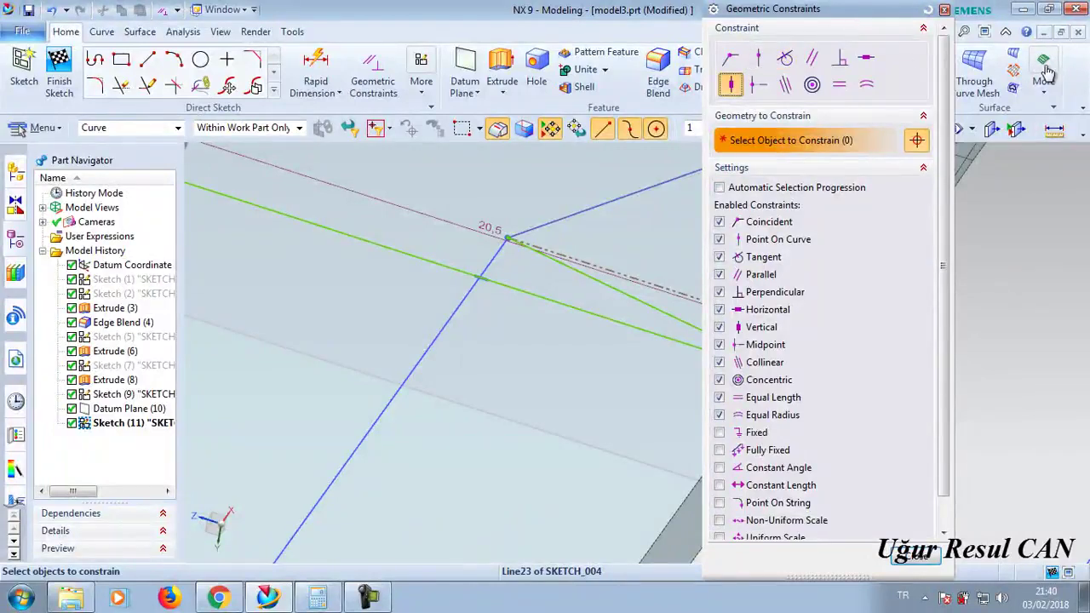
{"action": "left_click_drag", "start_coordinate": [838, 14], "coordinate": [1065, 41]}
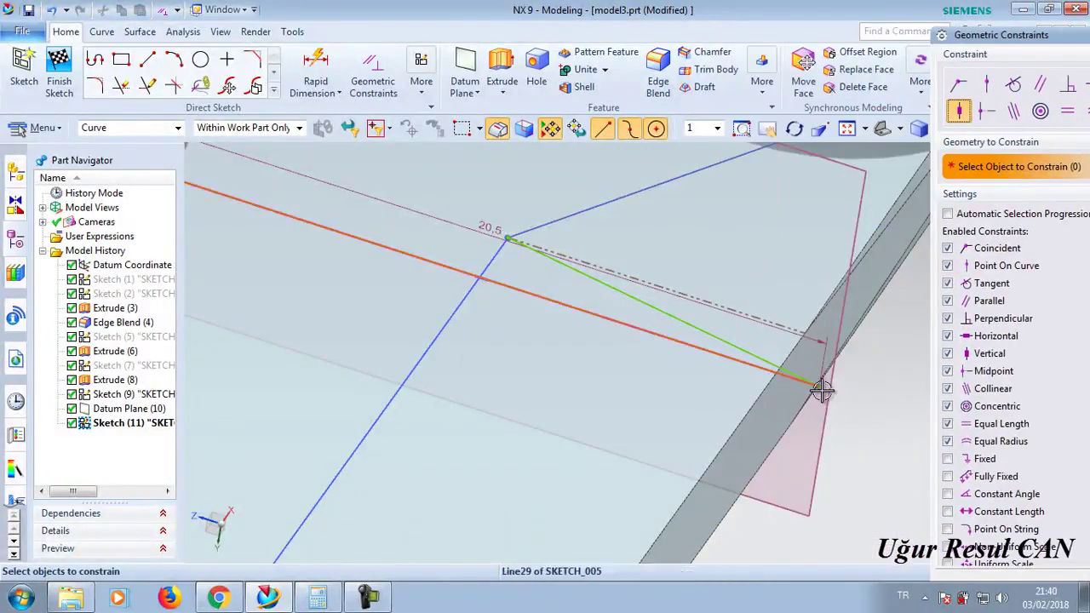
{"action": "left_click", "coordinate": [958, 90]}
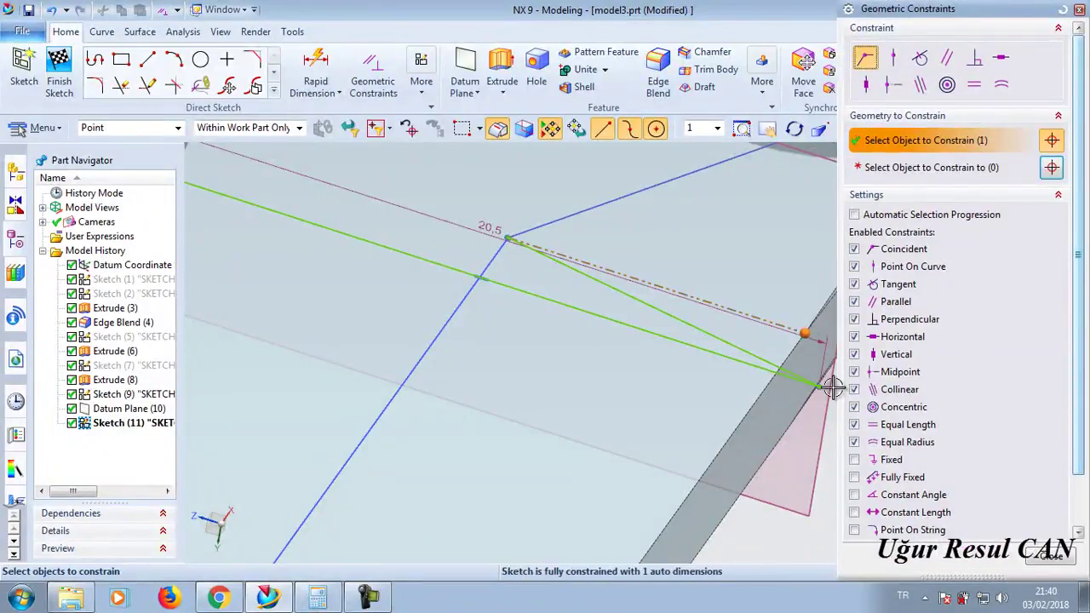
{"action": "left_click", "coordinate": [819, 386]}
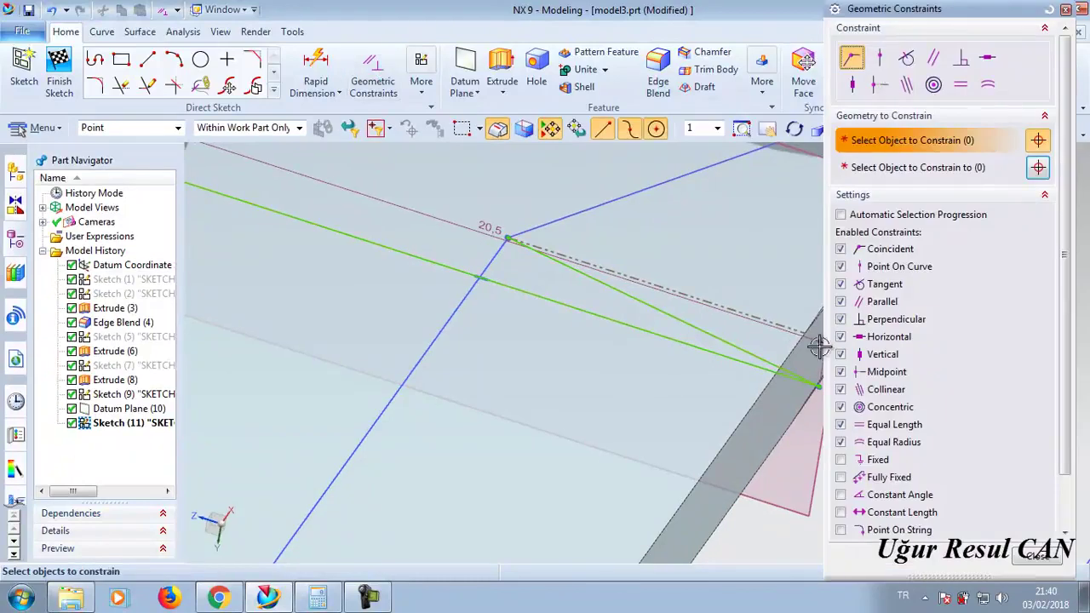
{"action": "left_click", "coordinate": [1038, 169]}
{"action": "left_click", "coordinate": [820, 410]}
- Draw a short extra line at the edge point, then clear the selection filter and delete it
{"action": "middle_click", "coordinate": [793, 372]}
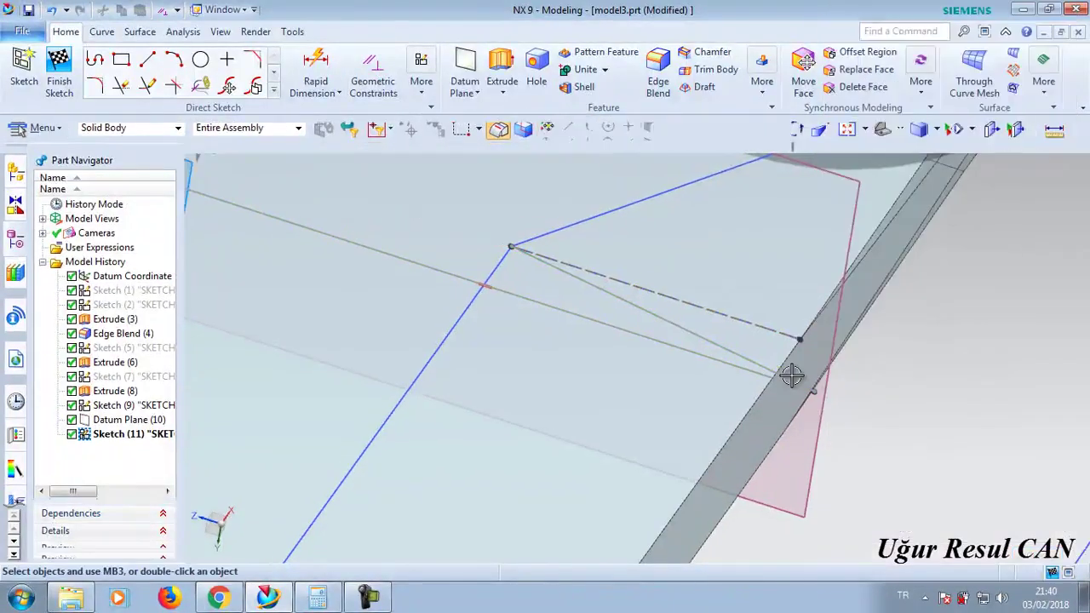
{"action": "scroll", "coordinate": [840, 401], "scroll_direction": "up", "scroll_amount": 1}
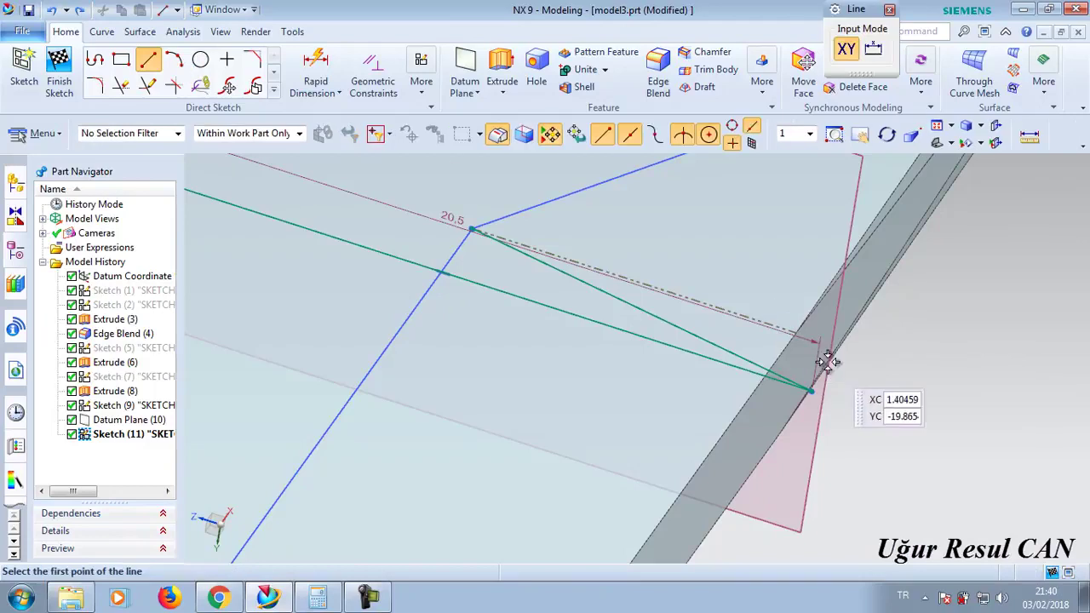
{"action": "left_click", "coordinate": [799, 335]}
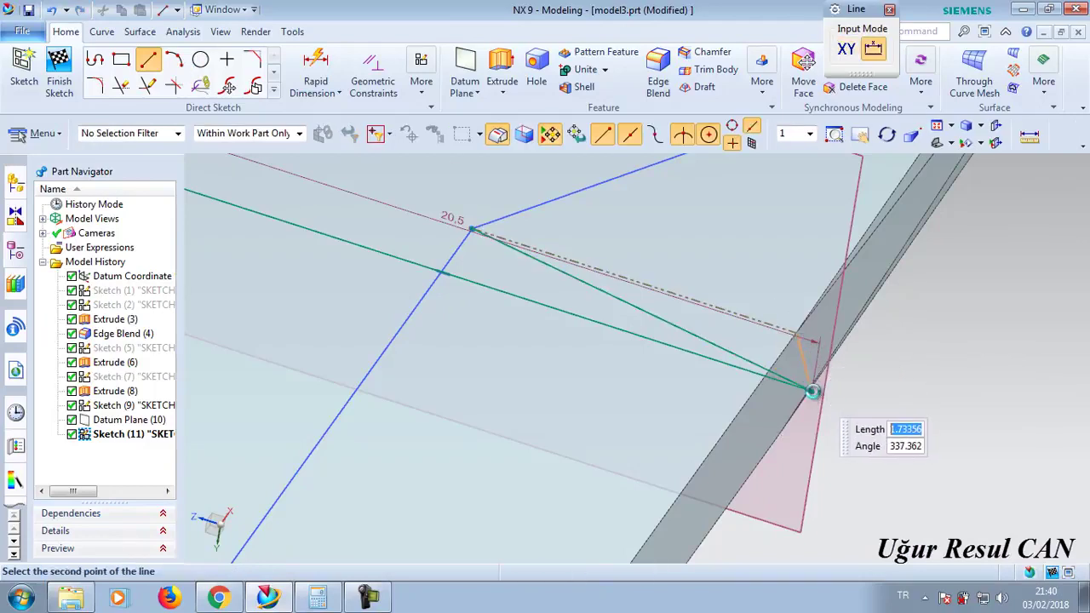
{"action": "left_click", "coordinate": [812, 391]}
{"action": "key", "text": "Escape"}
{"action": "left_click", "coordinate": [801, 363]}
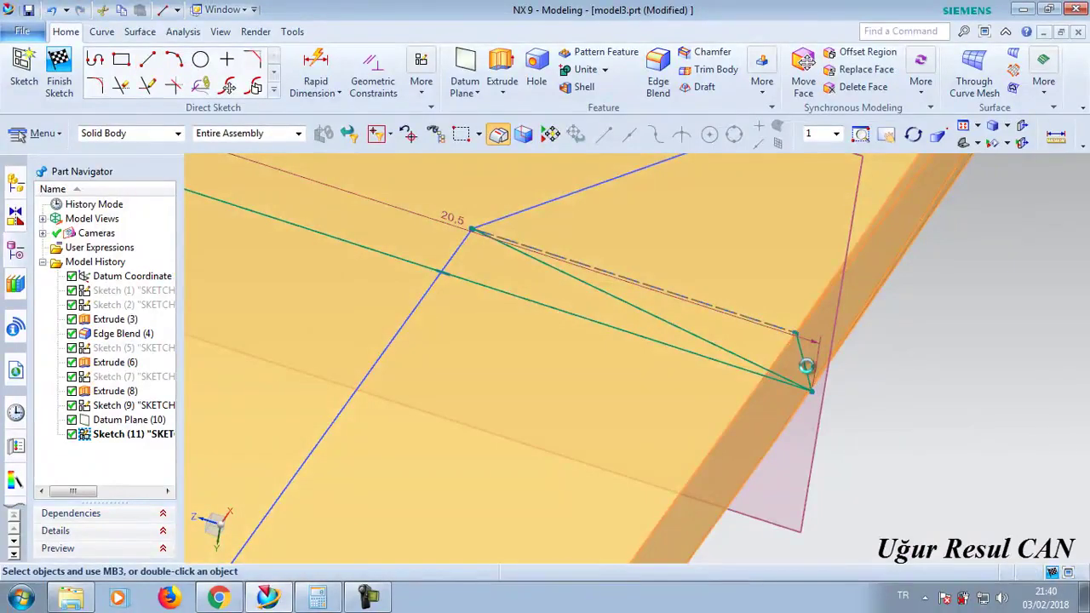
{"action": "key", "text": "Escape"}
{"action": "left_click", "coordinate": [177, 134]}
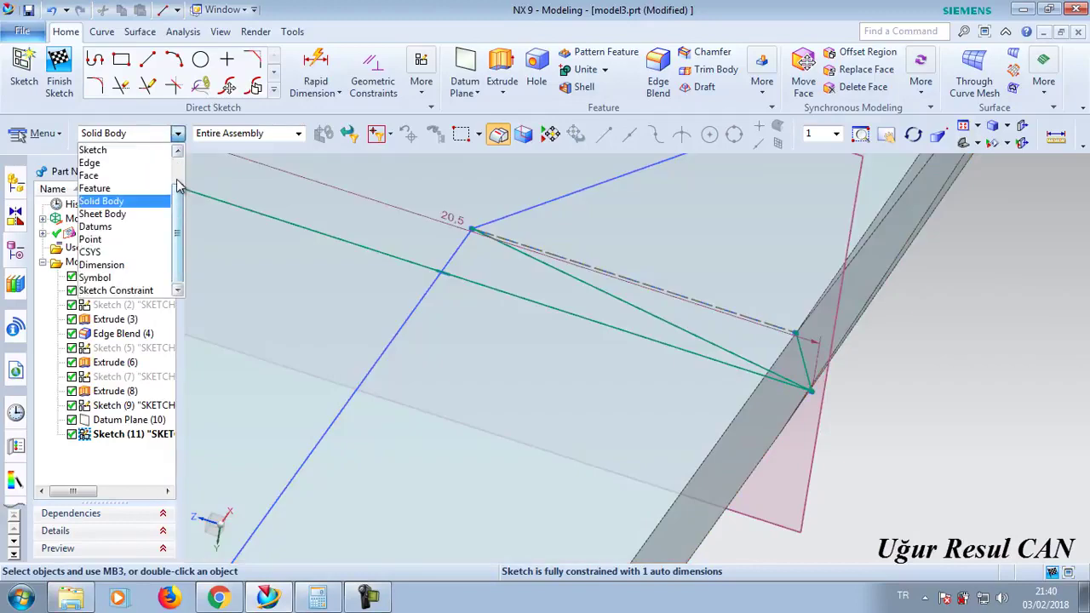
{"action": "scroll", "coordinate": [166, 171], "scroll_direction": "up", "scroll_amount": 1}
{"action": "left_click", "coordinate": [102, 150]}
{"action": "left_click", "coordinate": [797, 351]}
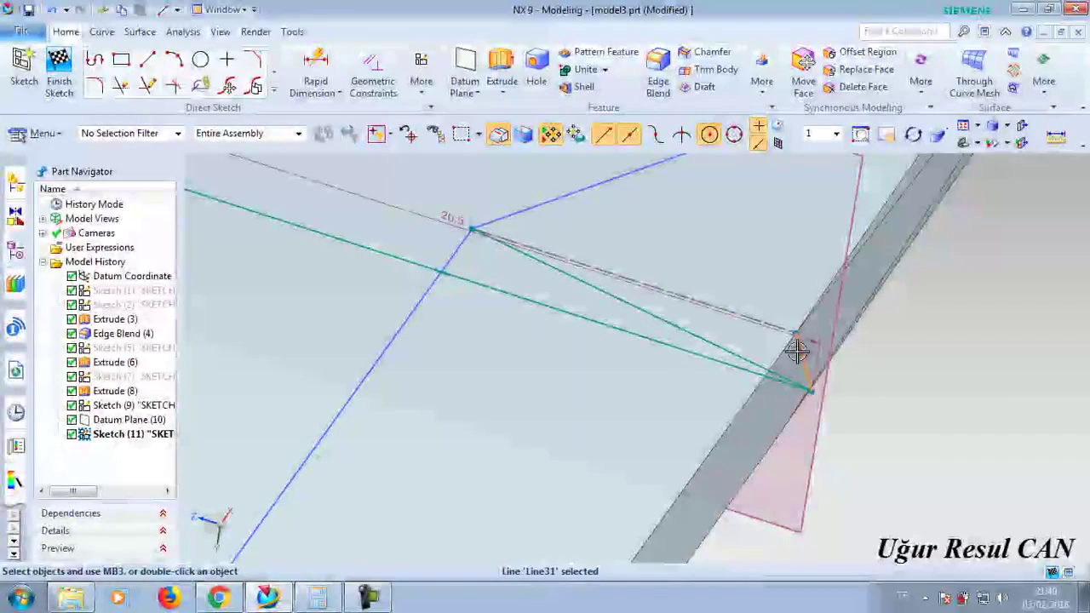
{"action": "key", "text": "Delete"}
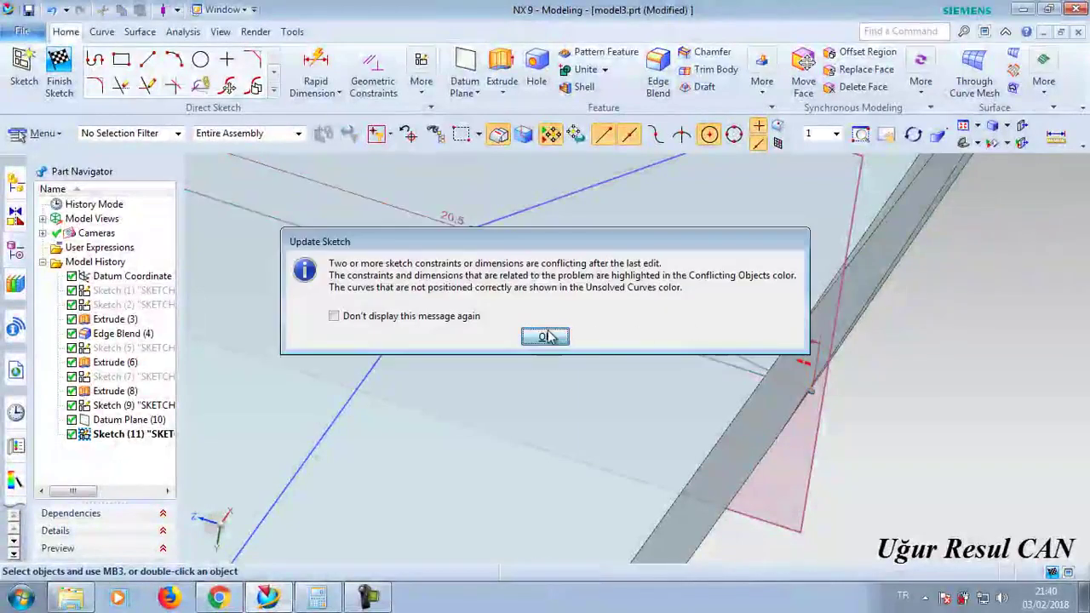
{"action": "left_click", "coordinate": [547, 338]}
- Reorient the view end-on to the blade and select the sketch's vertical centre line
{"action": "mouse_move", "coordinate": [845, 378]}
{"action": "middle_mouse_down"}
{"action": "mouse_move", "coordinate": [577, 375]}
{"action": "mouse_move", "coordinate": [710, 360]}
{"action": "mouse_move", "coordinate": [660, 396]}
{"action": "middle_mouse_up"}
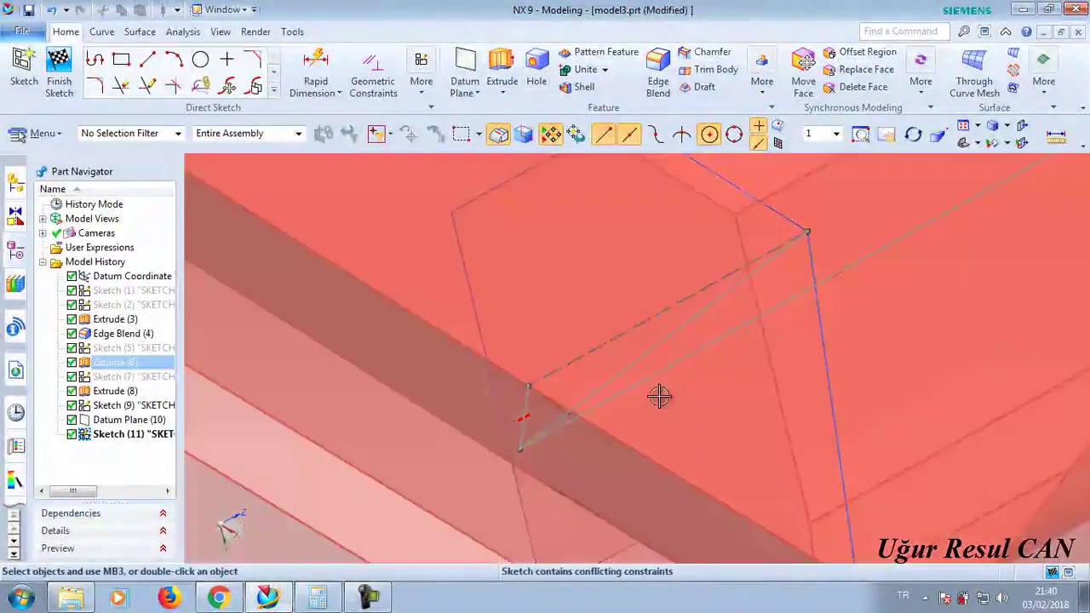
{"action": "scroll", "coordinate": [579, 452], "scroll_direction": "up", "scroll_amount": 3}
{"action": "scroll", "coordinate": [576, 431], "scroll_direction": "down", "scroll_amount": 3}
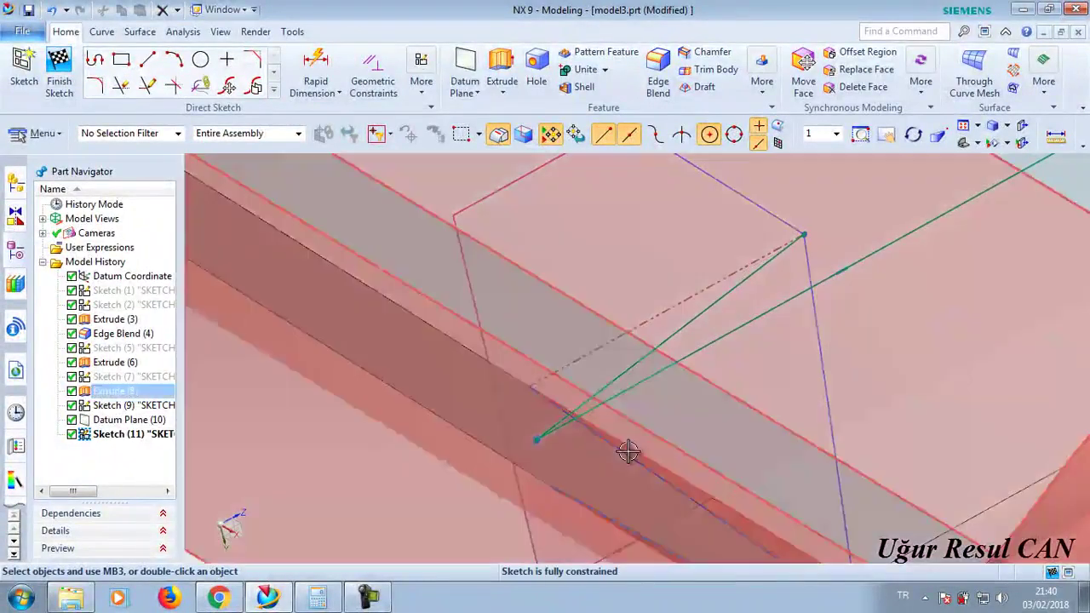
{"action": "mouse_move", "coordinate": [628, 452]}
{"action": "middle_mouse_down"}
{"action": "mouse_move", "coordinate": [577, 419]}
{"action": "mouse_move", "coordinate": [589, 430]}
{"action": "mouse_move", "coordinate": [587, 418]}
{"action": "mouse_move", "coordinate": [576, 428]}
{"action": "mouse_move", "coordinate": [721, 382]}
{"action": "middle_mouse_up"}
{"action": "scroll", "coordinate": [721, 383], "scroll_direction": "down", "scroll_amount": 3}
{"action": "middle_click_drag", "start_coordinate": [788, 272], "coordinate": [623, 176]}
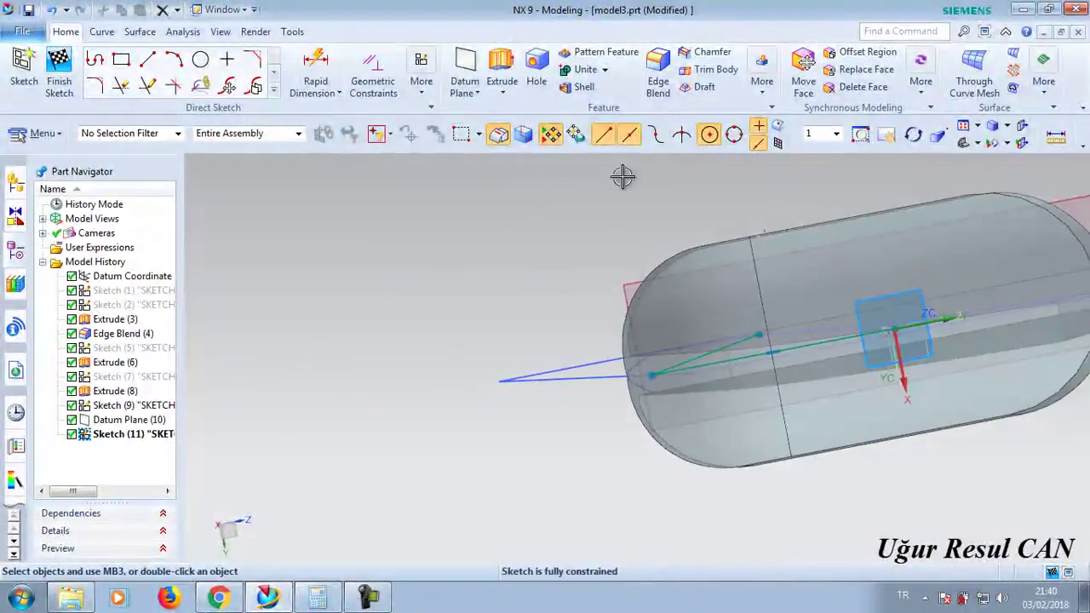
{"action": "right_click", "coordinate": [587, 236]}
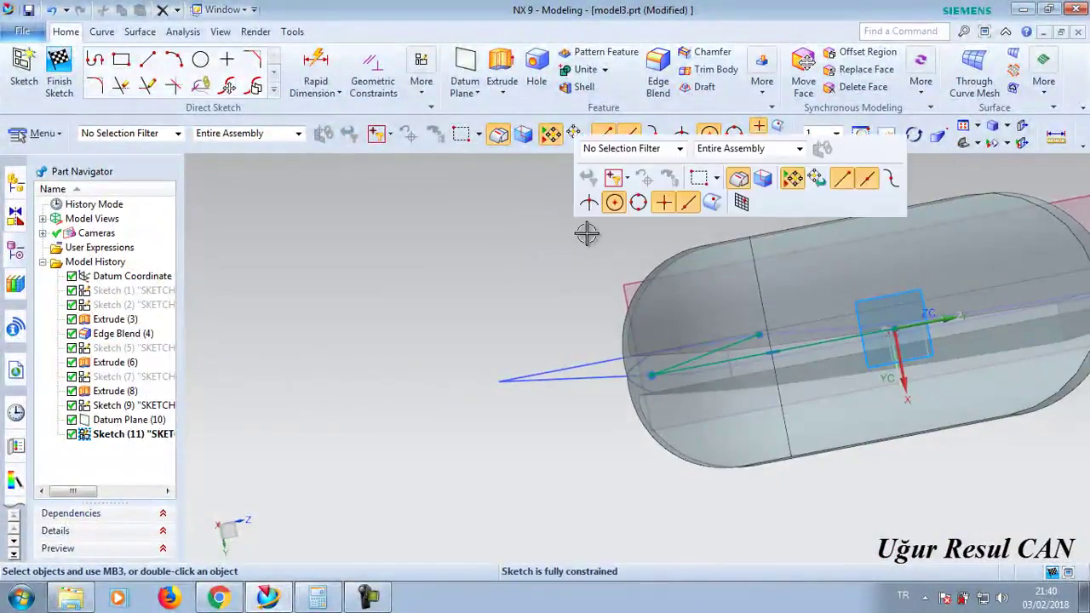
{"action": "mouse_move", "coordinate": [635, 257]}
{"action": "middle_mouse_down"}
{"action": "mouse_move", "coordinate": [680, 369]}
{"action": "mouse_move", "coordinate": [681, 535]}
{"action": "middle_mouse_up"}
{"action": "scroll", "coordinate": [681, 535], "scroll_direction": "up", "scroll_amount": 3}
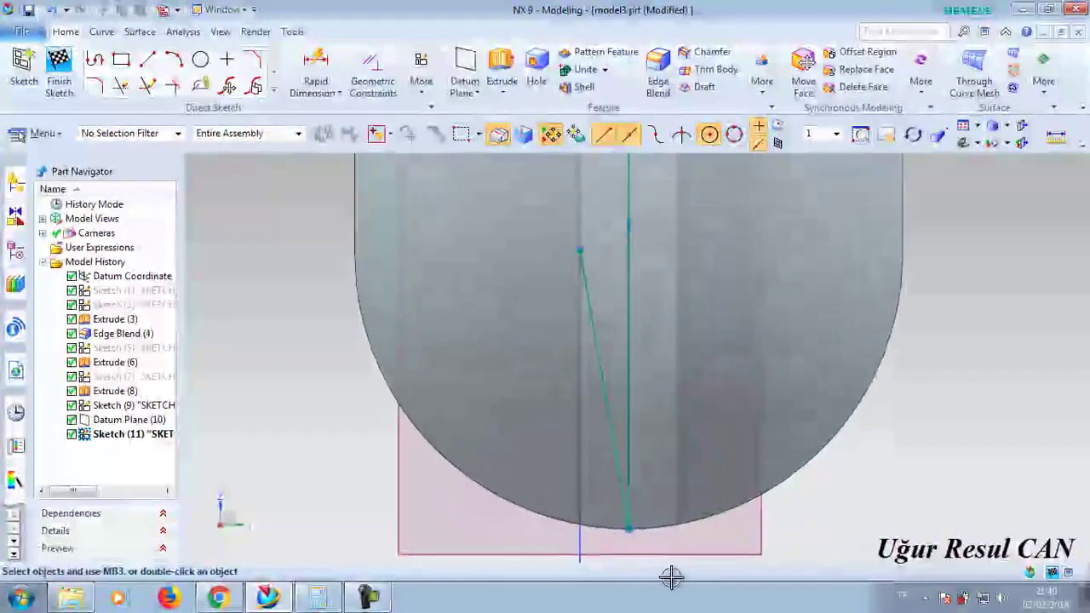
{"action": "left_click", "coordinate": [628, 400]}
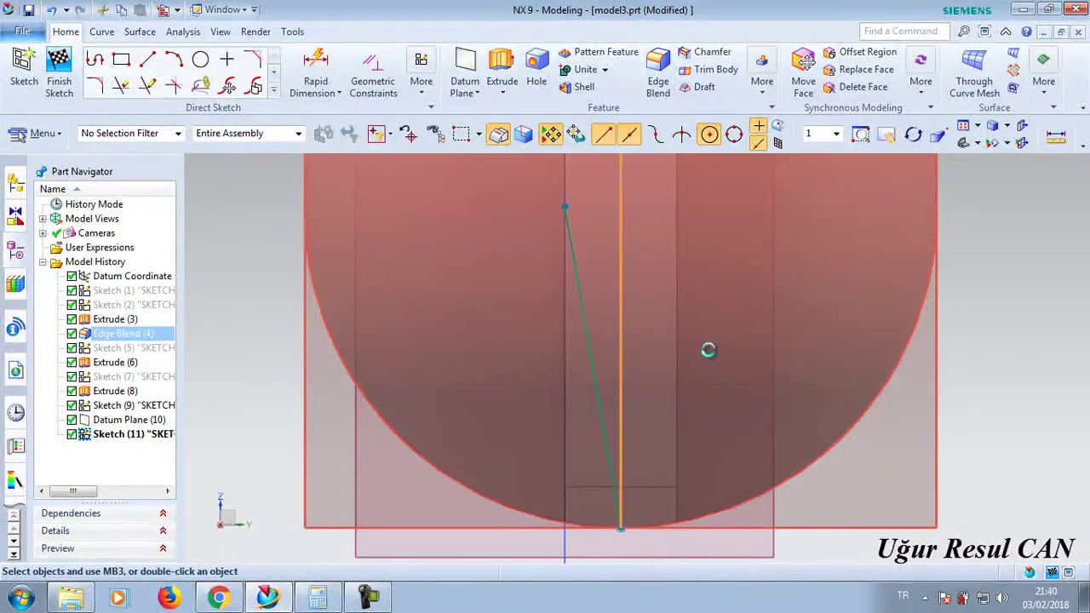
{"action": "scroll", "coordinate": [670, 401], "scroll_direction": "down", "scroll_amount": 3}
{"action": "mouse_move", "coordinate": [677, 307]}
{"action": "middle_mouse_down"}
{"action": "mouse_move", "coordinate": [759, 335]}
{"action": "mouse_move", "coordinate": [725, 287]}
{"action": "middle_mouse_up"}
{"action": "scroll", "coordinate": [725, 397], "scroll_direction": "down", "scroll_amount": 2}
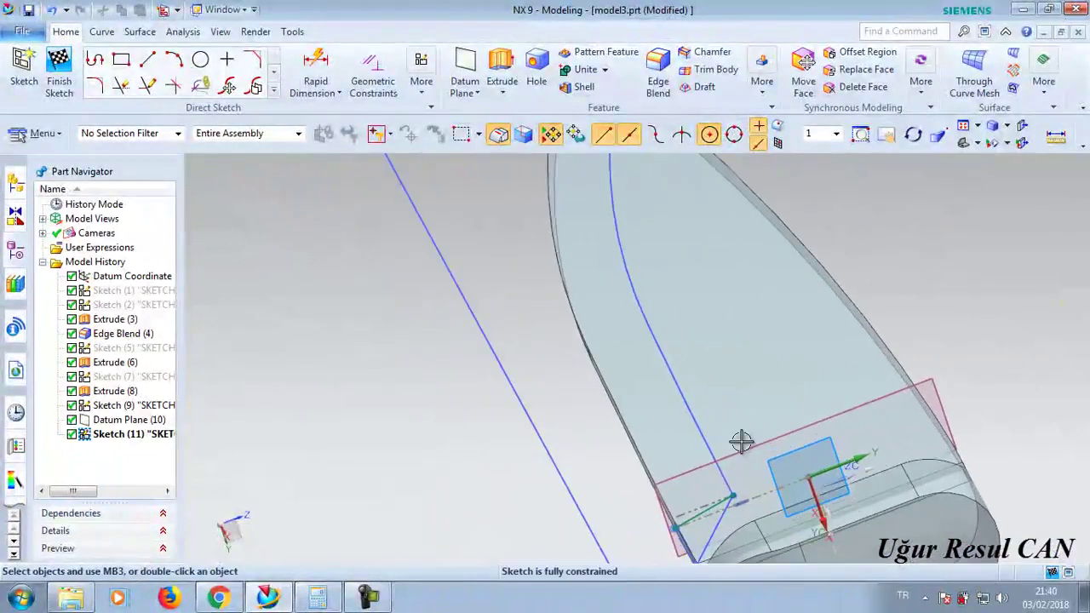
{"action": "middle_click_drag", "start_coordinate": [741, 440], "coordinate": [647, 495]}
{"action": "scroll", "coordinate": [648, 496], "scroll_direction": "up", "scroll_amount": 2}
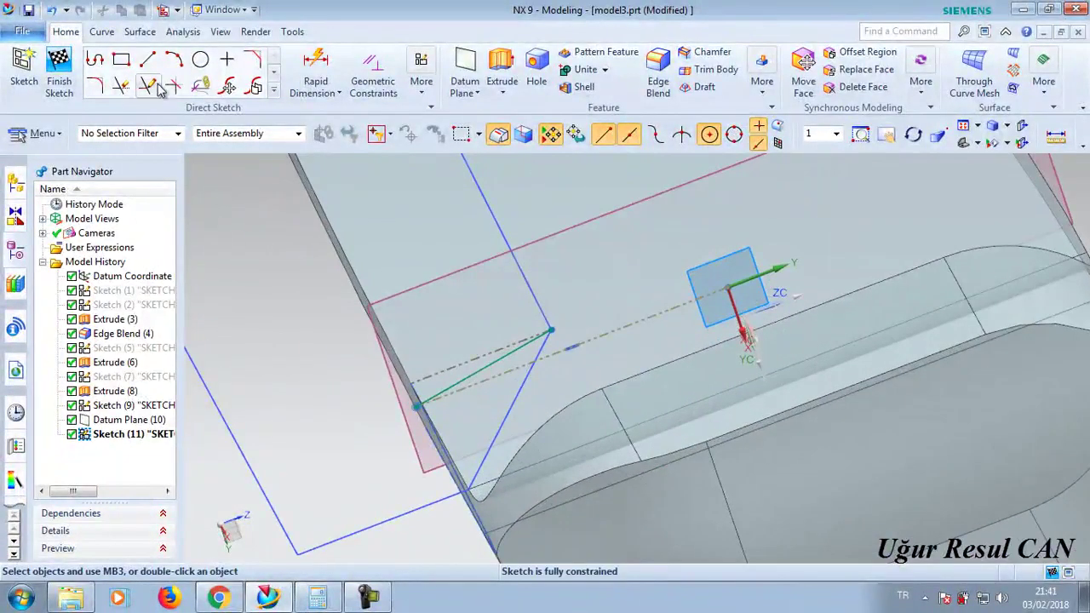
- Finish the sketch and create a datum axis along the slanted bevel line
{"action": "left_click", "coordinate": [69, 70]}
{"action": "left_click", "coordinate": [175, 93]}
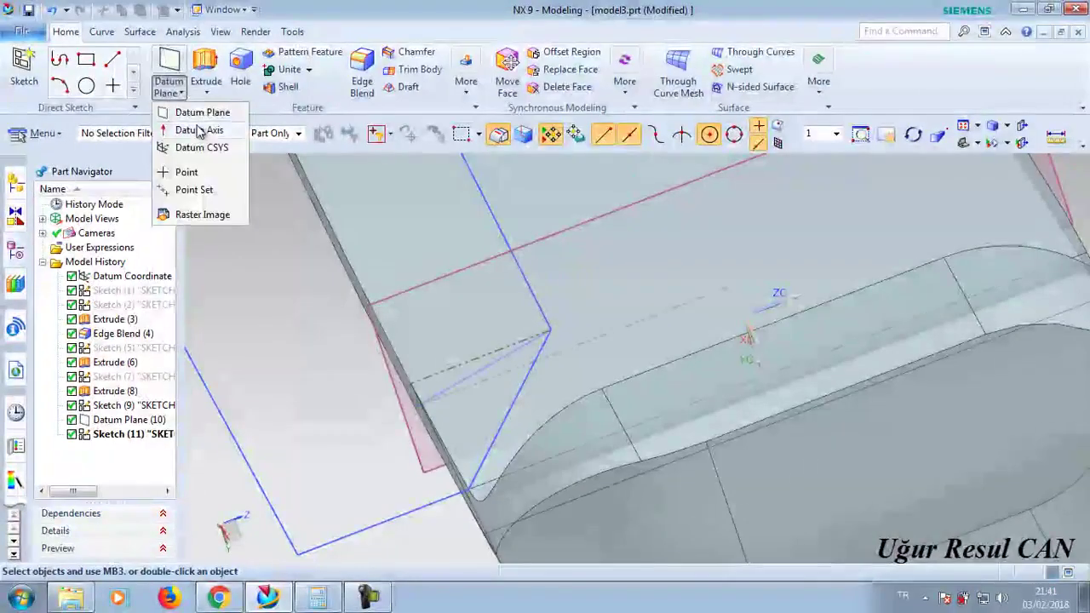
{"action": "left_click", "coordinate": [191, 129]}
{"action": "left_click", "coordinate": [497, 363]}
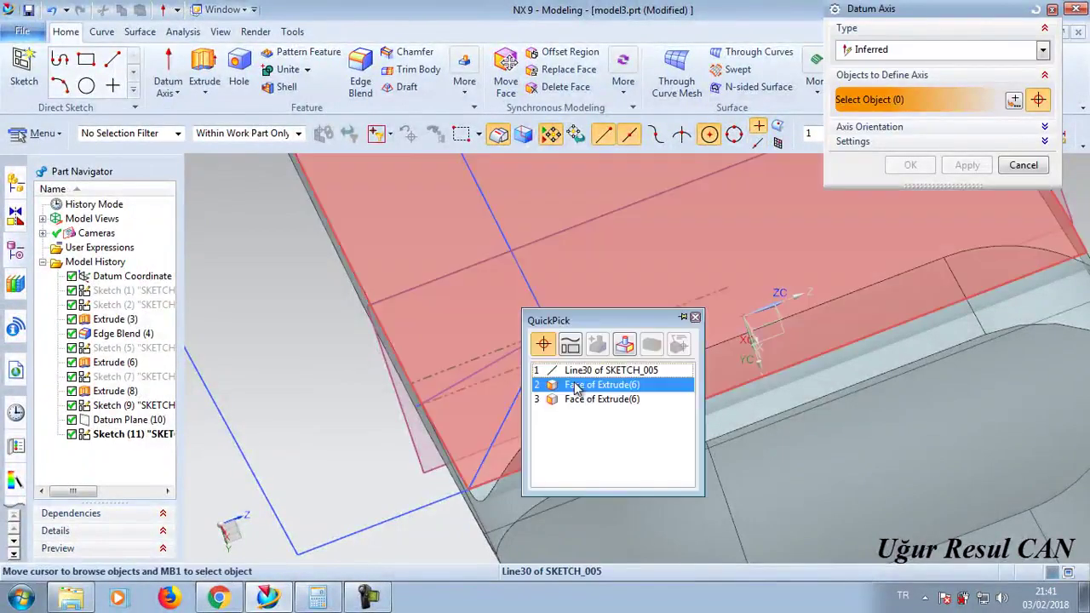
{"action": "left_click", "coordinate": [615, 376]}
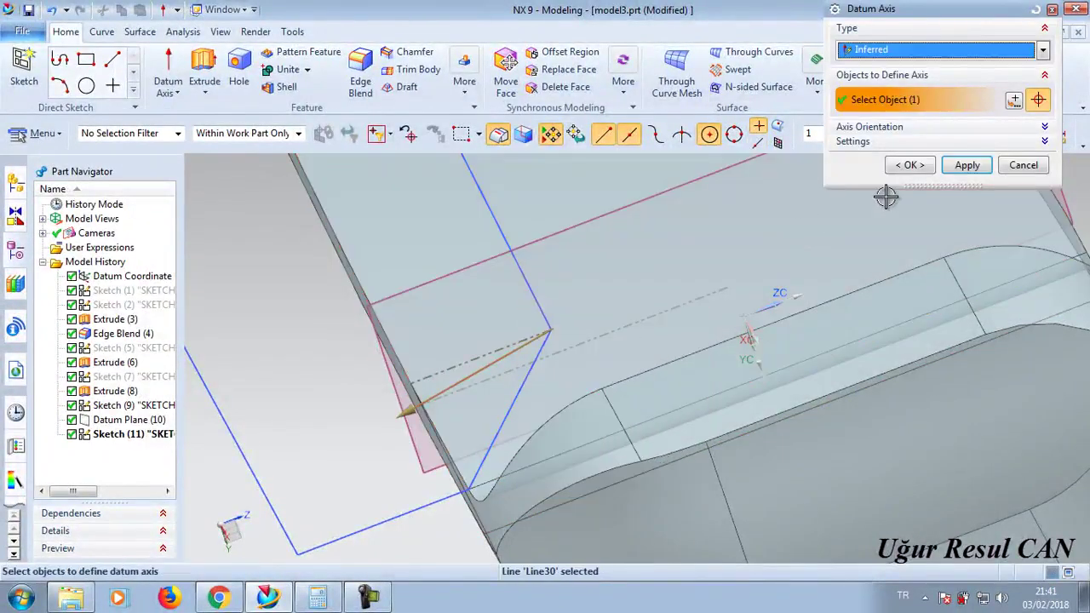
{"action": "left_click", "coordinate": [918, 164]}
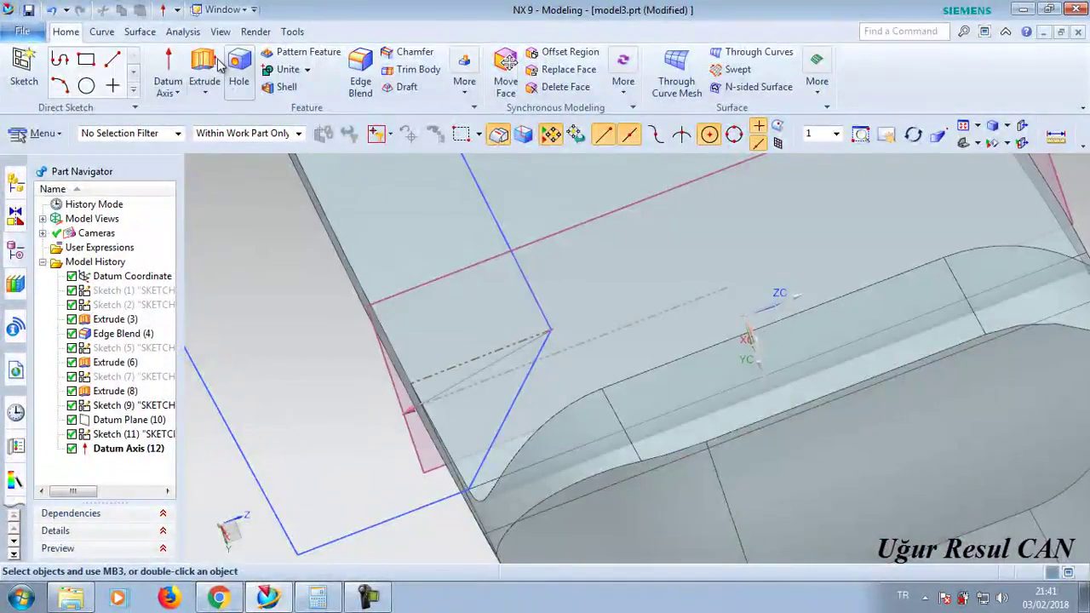
- Attempt an extrusion cut of the sketch profile normal to the datum plane, cancelling after the error
{"action": "left_click", "coordinate": [219, 65]}
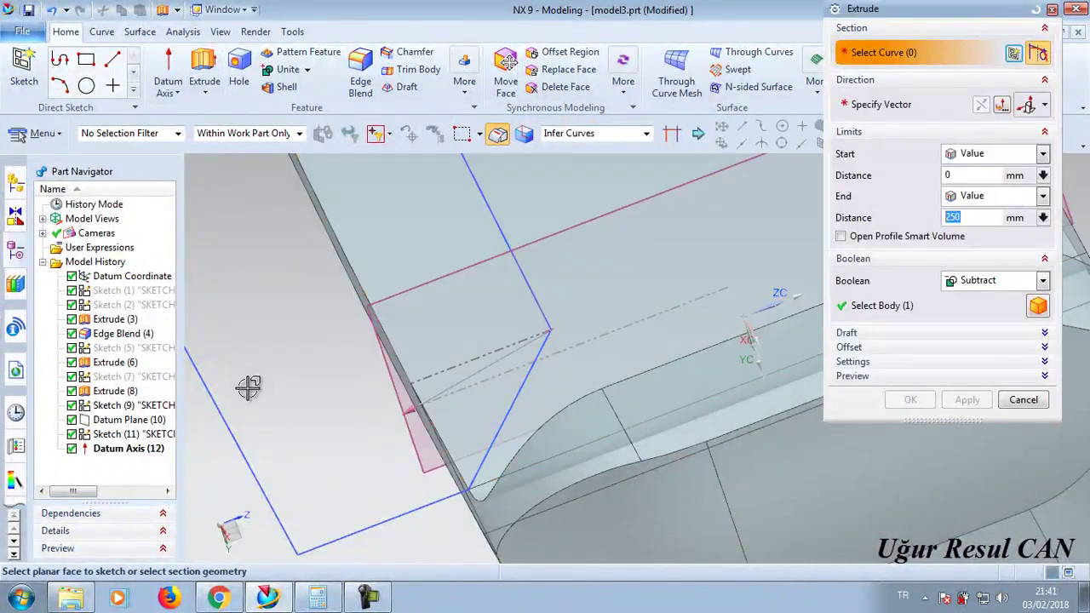
{"action": "left_click", "coordinate": [213, 397]}
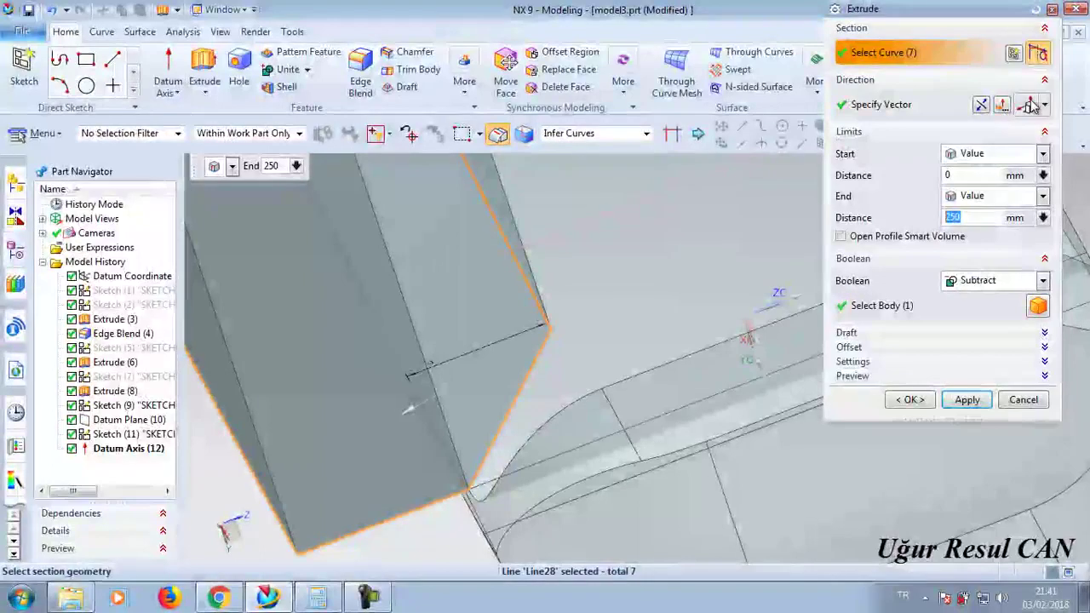
{"action": "left_click", "coordinate": [1029, 105]}
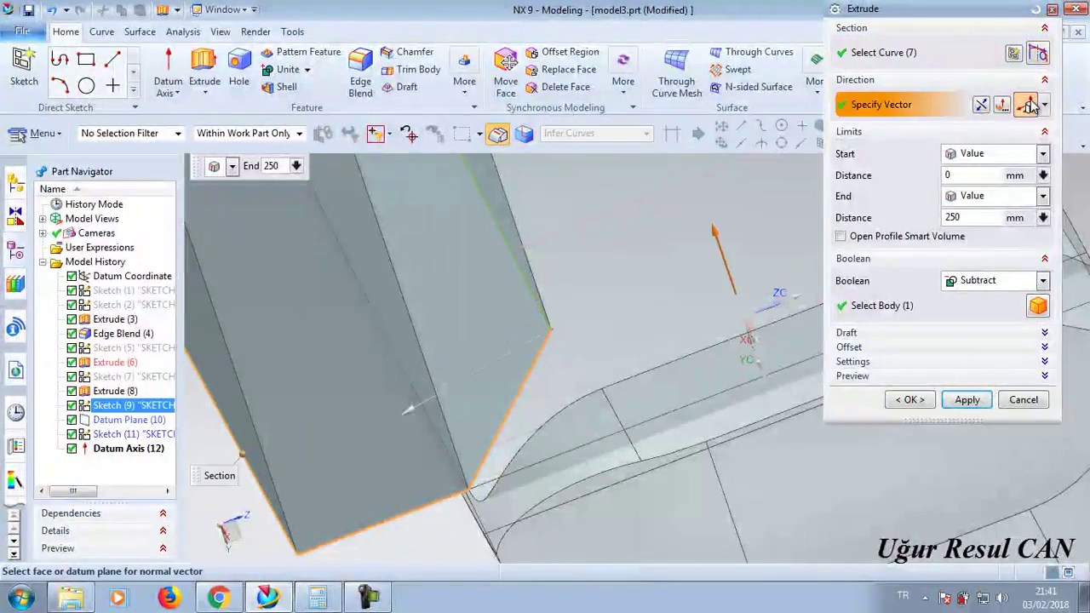
{"action": "left_click", "coordinate": [414, 410]}
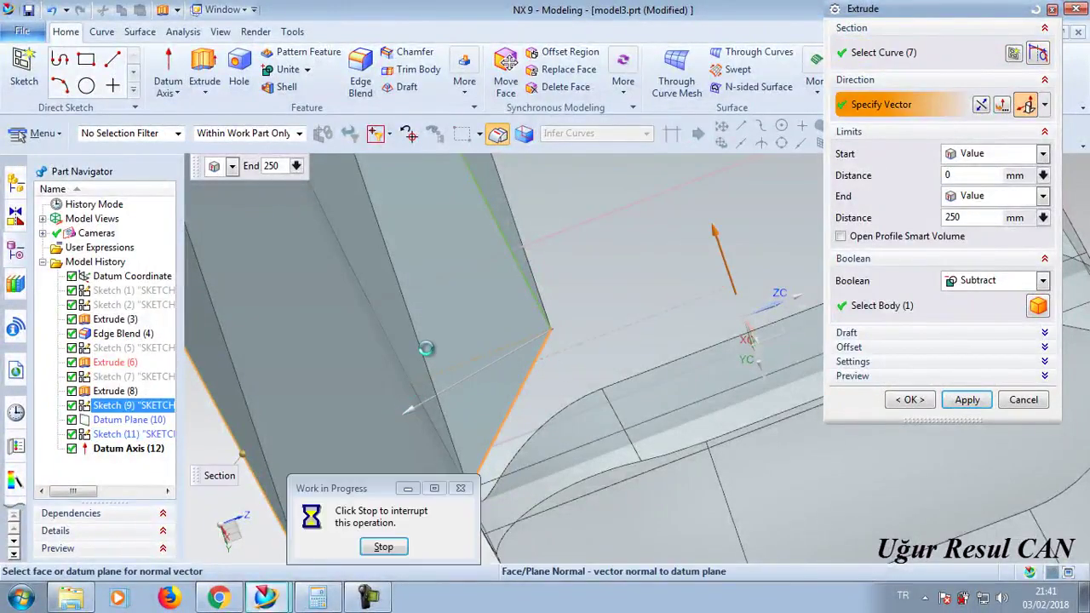
{"action": "key", "text": "Return"}
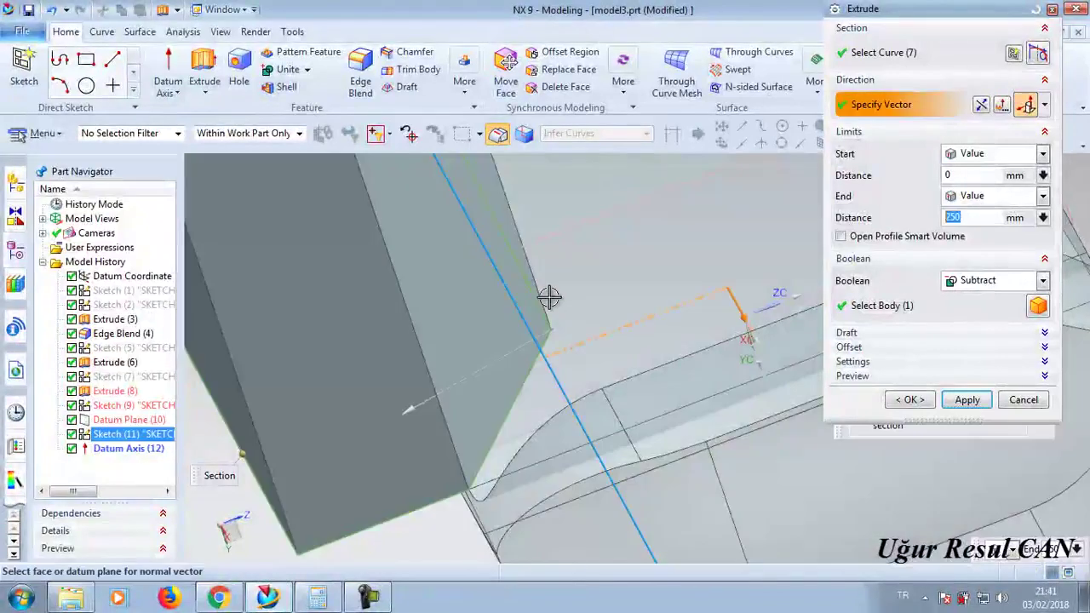
{"action": "left_click", "coordinate": [1045, 108]}
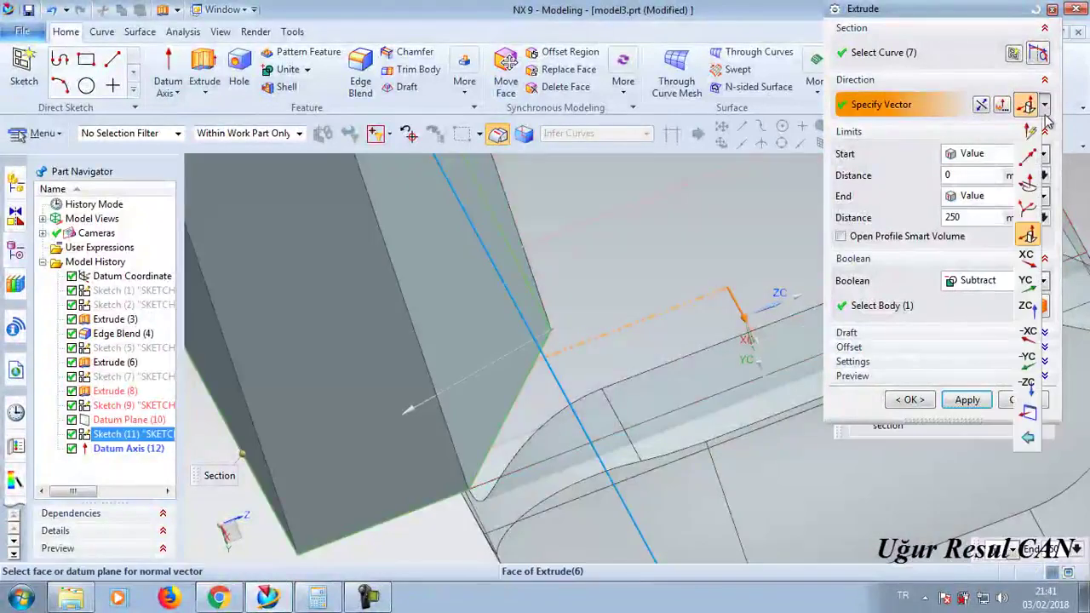
{"action": "left_click", "coordinate": [1032, 135]}
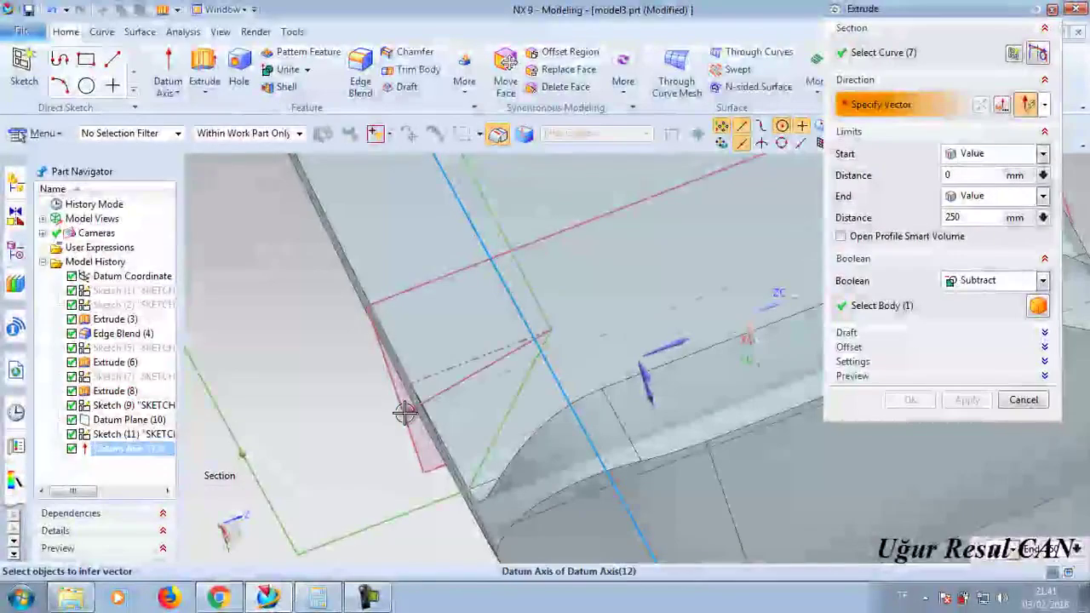
{"action": "key", "text": "Escape"}
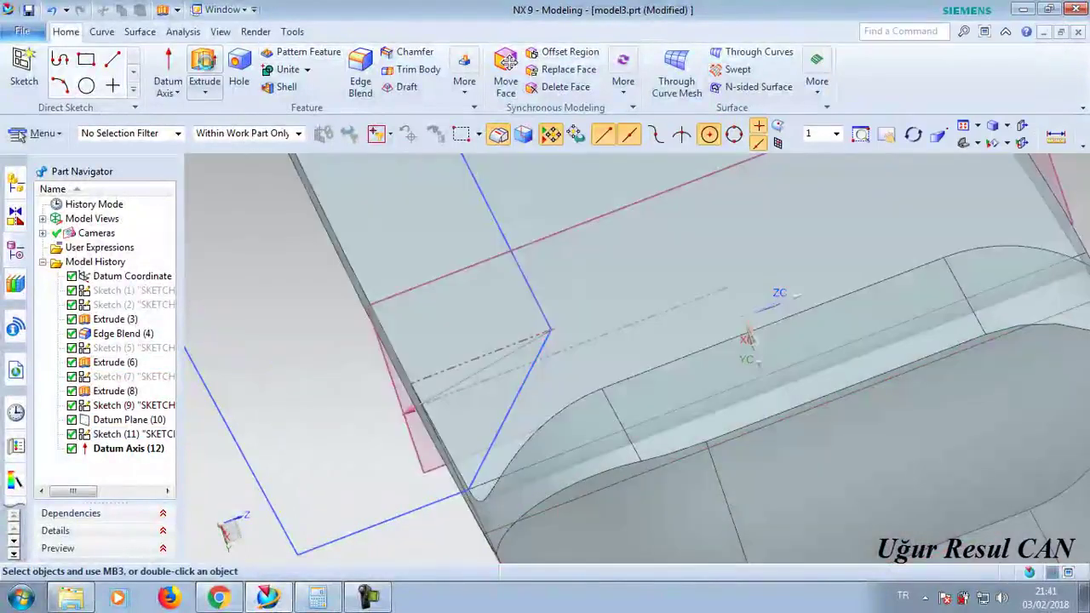
- Extrude the sketch as a 250 mm subtract cut directed along the new datum axis
{"action": "left_click", "coordinate": [204, 75]}
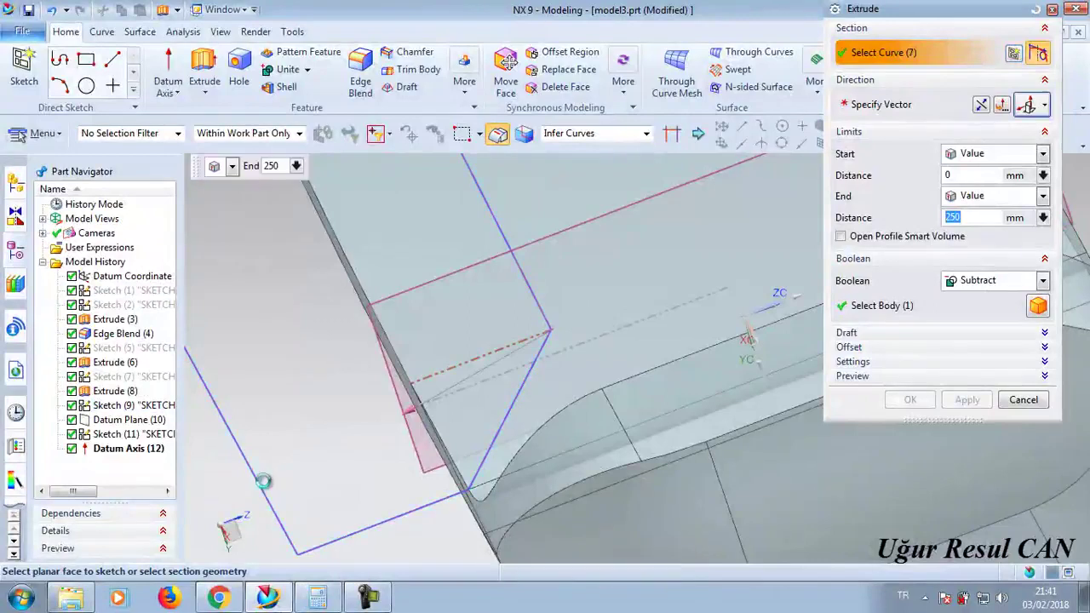
{"action": "left_click", "coordinate": [1031, 103]}
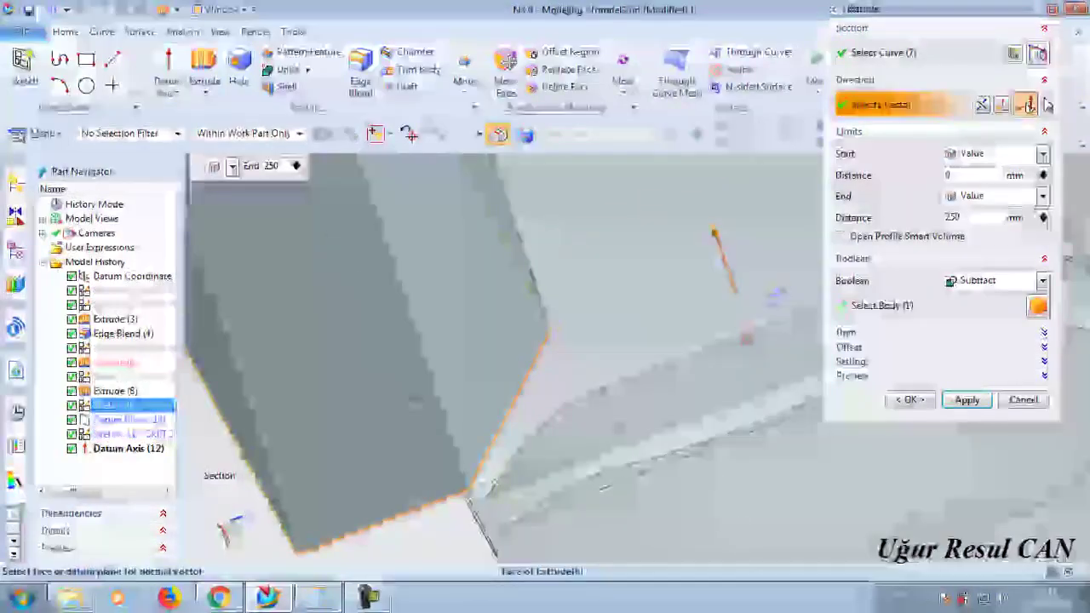
{"action": "left_click", "coordinate": [1044, 104]}
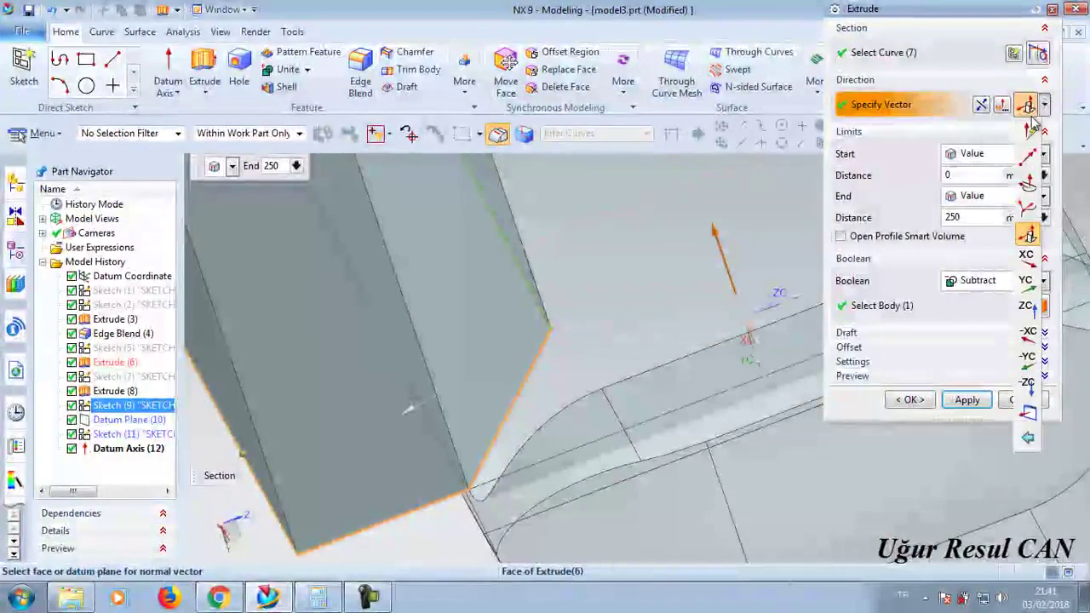
{"action": "left_click", "coordinate": [1031, 129]}
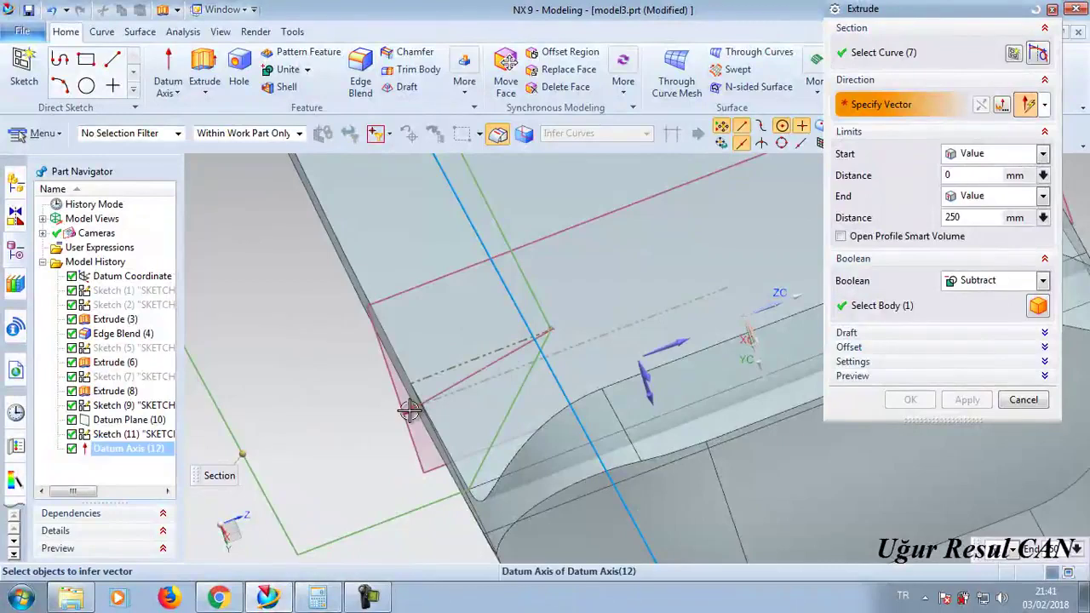
{"action": "left_click", "coordinate": [410, 411]}
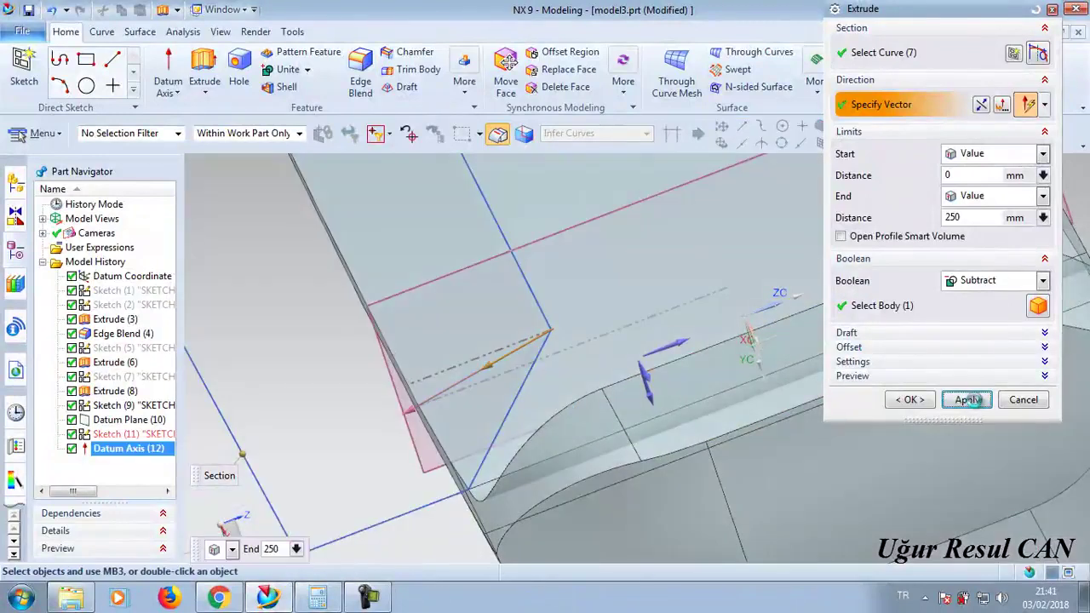
{"action": "left_click", "coordinate": [968, 400]}
{"action": "right_click", "coordinate": [499, 362]}
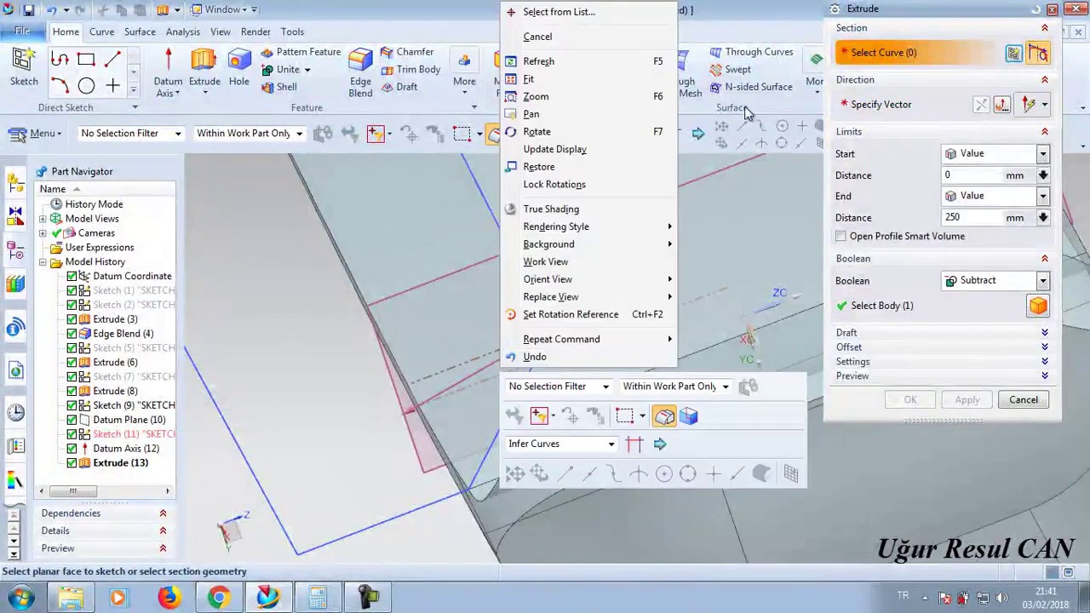
{"action": "left_click", "coordinate": [1055, 9]}
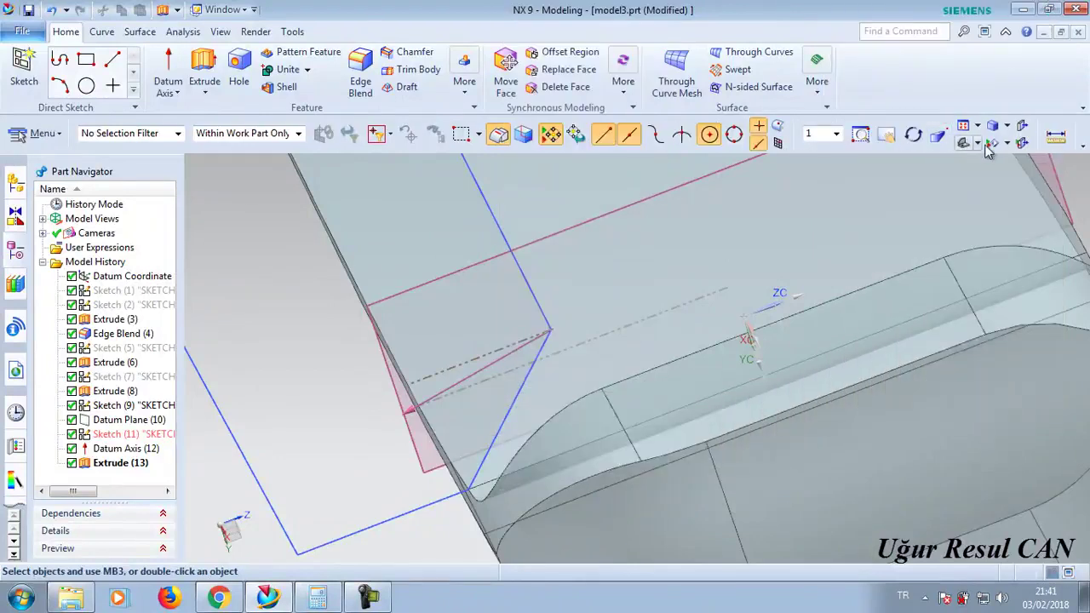
- Hide all sketches, datum planes and datum axes by type, then view the blade tip
{"action": "left_click", "coordinate": [1007, 144]}
{"action": "left_click", "coordinate": [979, 200]}
{"action": "left_click", "coordinate": [976, 195]}
{"action": "left_click", "coordinate": [1025, 141]}
{"action": "left_click", "coordinate": [1007, 143]}
{"action": "left_click", "coordinate": [1001, 165]}
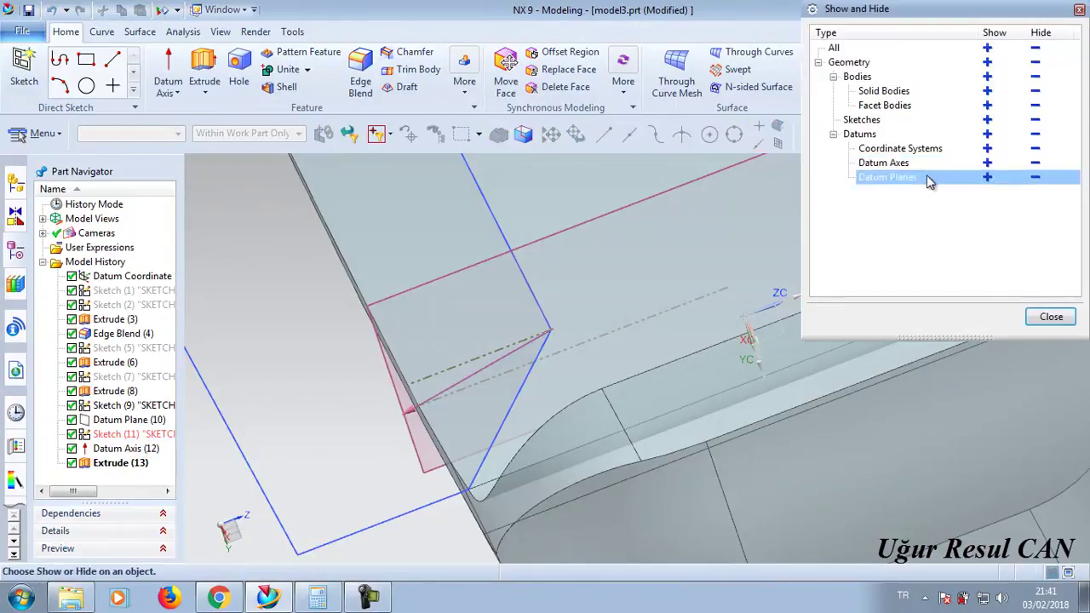
{"action": "left_click", "coordinate": [1036, 119]}
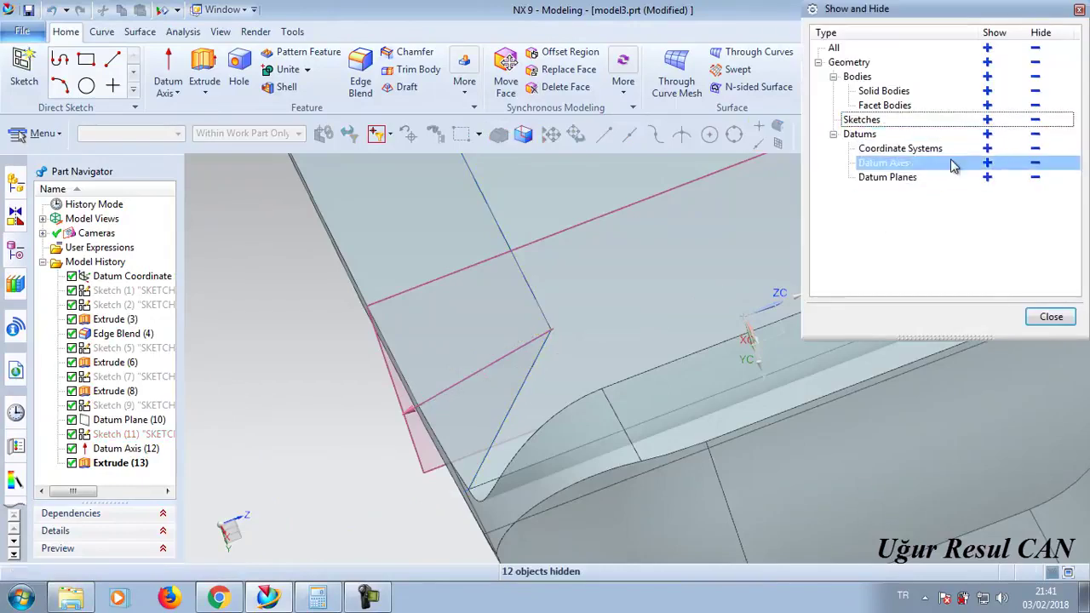
{"action": "left_click", "coordinate": [1036, 178]}
{"action": "left_click", "coordinate": [1035, 163]}
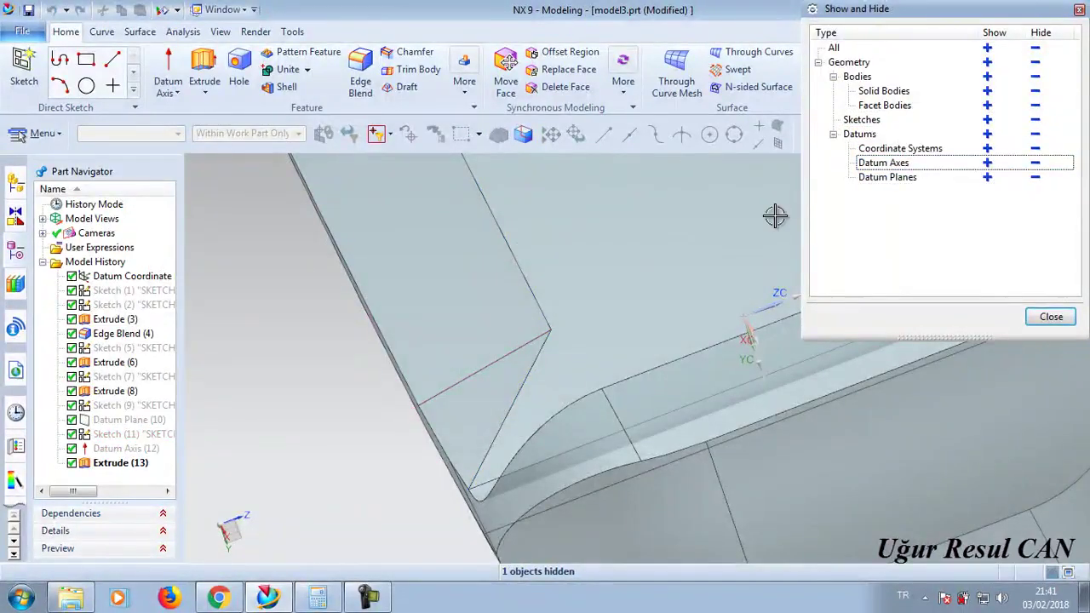
{"action": "scroll", "coordinate": [775, 216], "scroll_direction": "down", "scroll_amount": 5}
{"action": "mouse_move", "coordinate": [775, 216]}
{"action": "middle_mouse_down"}
{"action": "mouse_move", "coordinate": [808, 377]}
{"action": "mouse_move", "coordinate": [823, 355]}
{"action": "middle_mouse_up"}
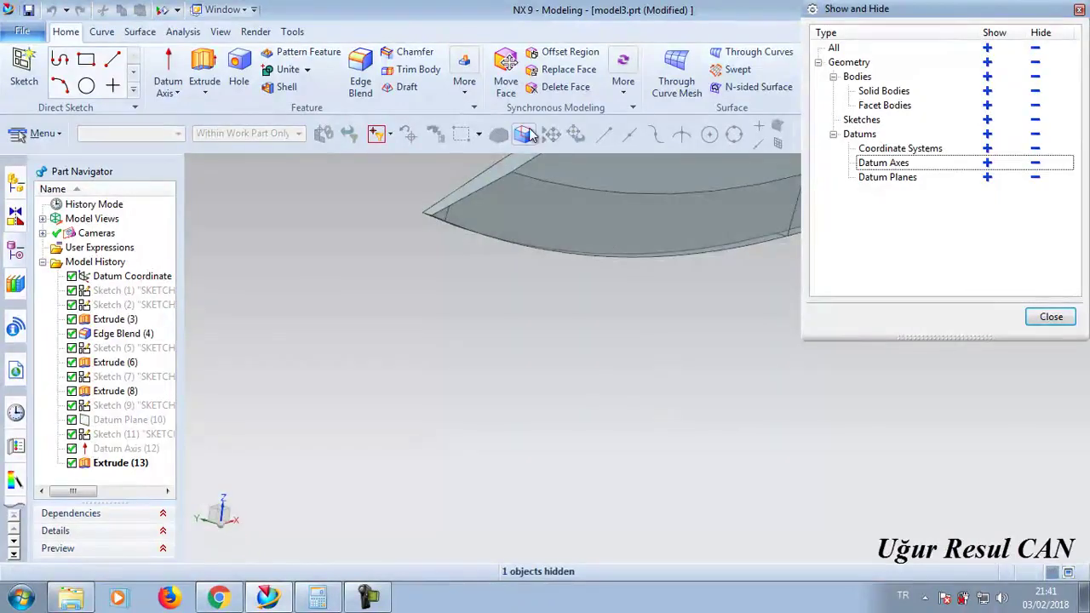
- Mirror the Extrude (13) bevel cut across the XZ datum plane, creating Mirror Feature (14)
{"action": "left_click", "coordinate": [466, 85]}
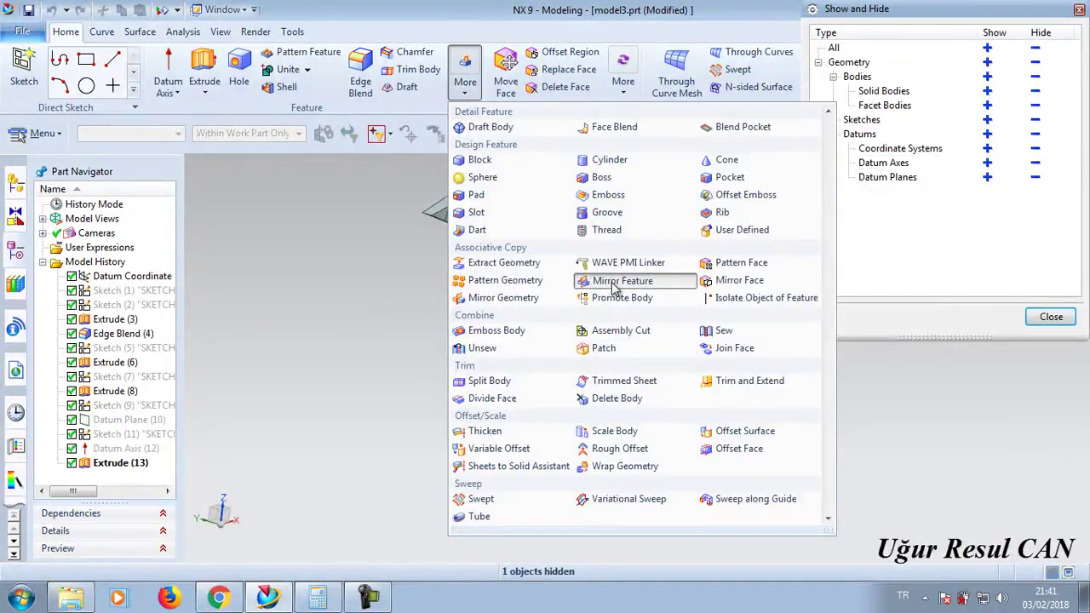
{"action": "left_click", "coordinate": [615, 290]}
{"action": "left_click", "coordinate": [567, 226]}
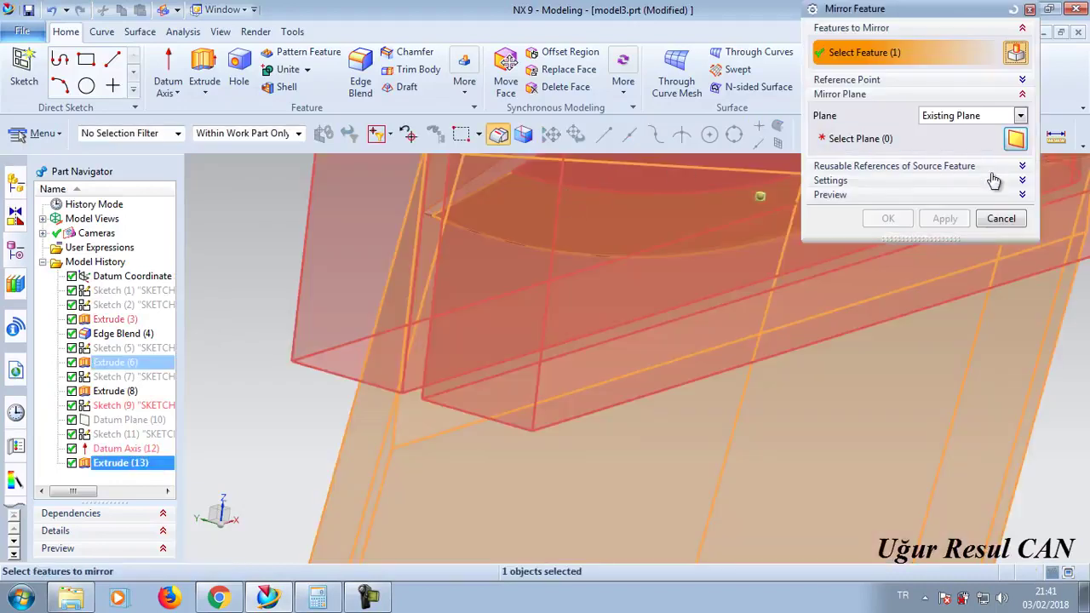
{"action": "left_click", "coordinate": [878, 139]}
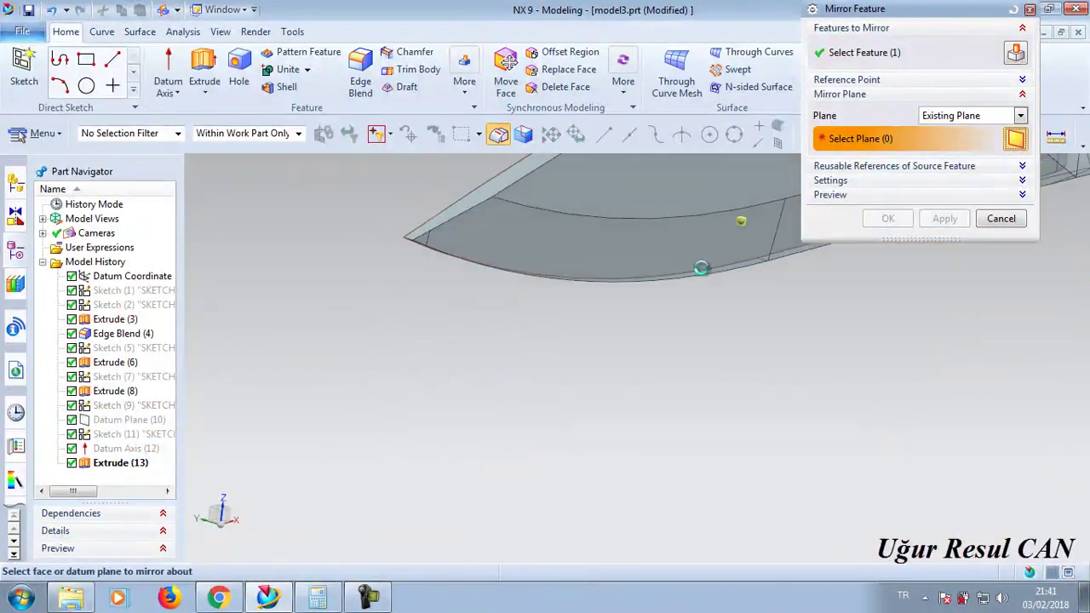
{"action": "scroll", "coordinate": [523, 258], "scroll_direction": "down", "scroll_amount": 3}
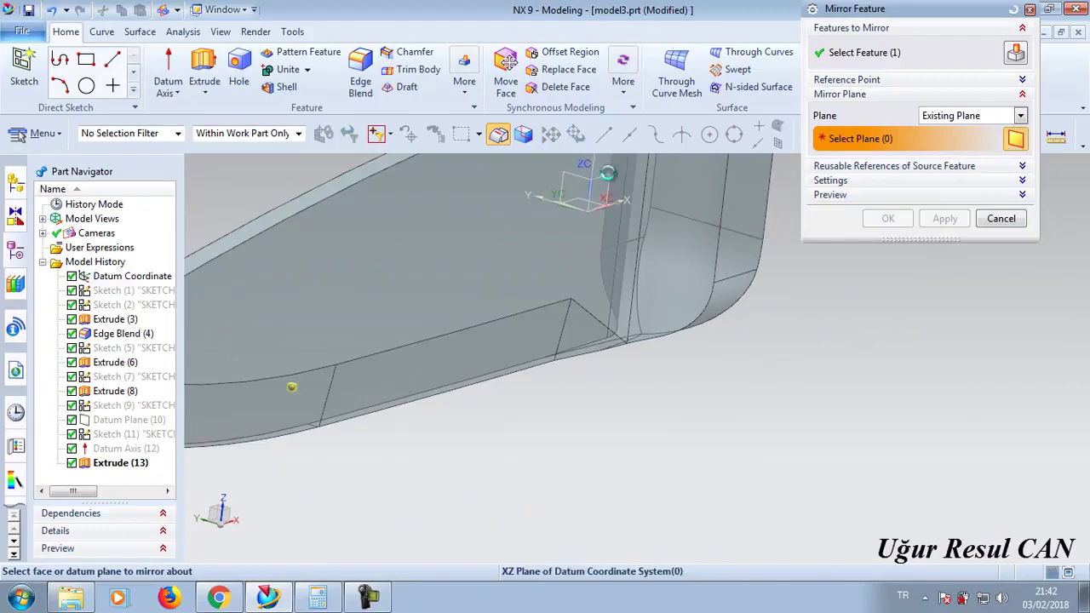
{"action": "left_click", "coordinate": [607, 173]}
{"action": "left_click", "coordinate": [944, 219]}
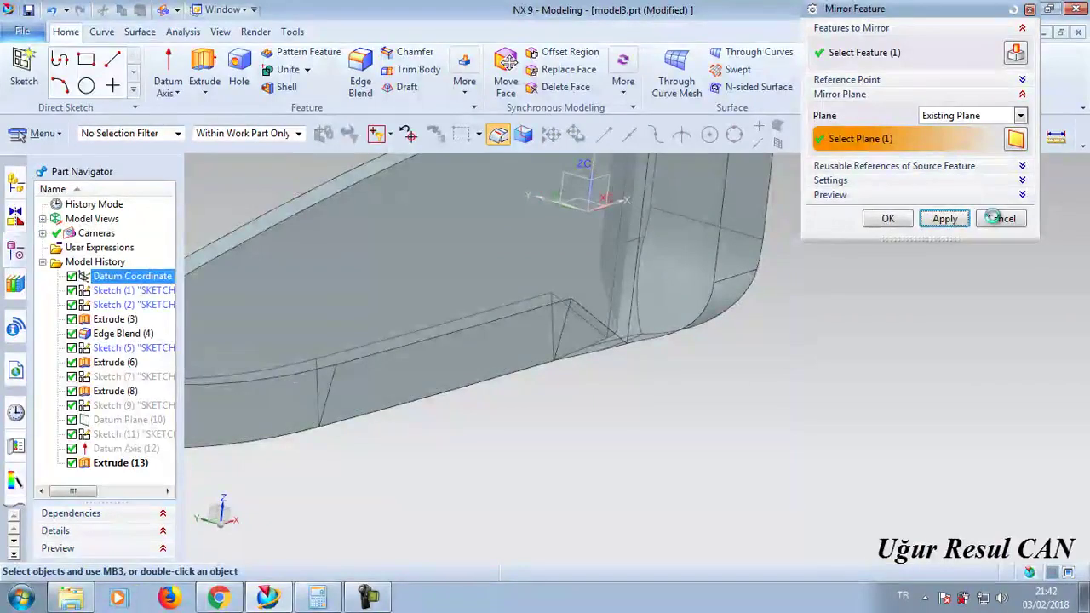
{"action": "left_click", "coordinate": [1000, 219]}
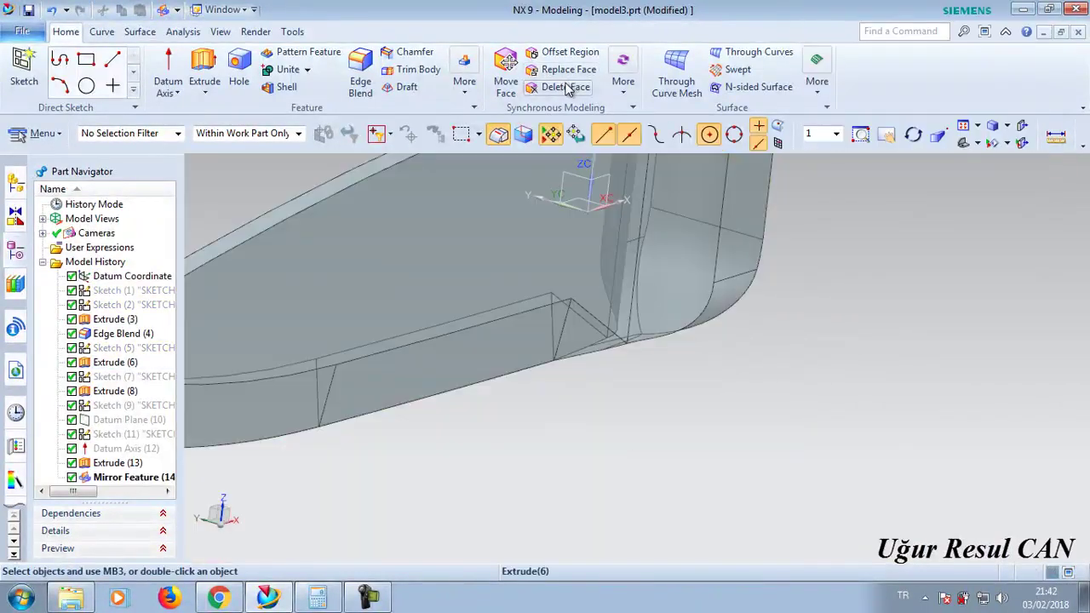
- Use Delete Face to remove the two small faces on either side of the blade tip
{"action": "left_click", "coordinate": [566, 86]}
{"action": "mouse_move", "coordinate": [526, 277]}
{"action": "middle_mouse_down"}
{"action": "mouse_move", "coordinate": [765, 246]}
{"action": "mouse_move", "coordinate": [214, 316]}
{"action": "mouse_move", "coordinate": [487, 319]}
{"action": "mouse_move", "coordinate": [547, 486]}
{"action": "mouse_move", "coordinate": [548, 292]}
{"action": "middle_mouse_up"}
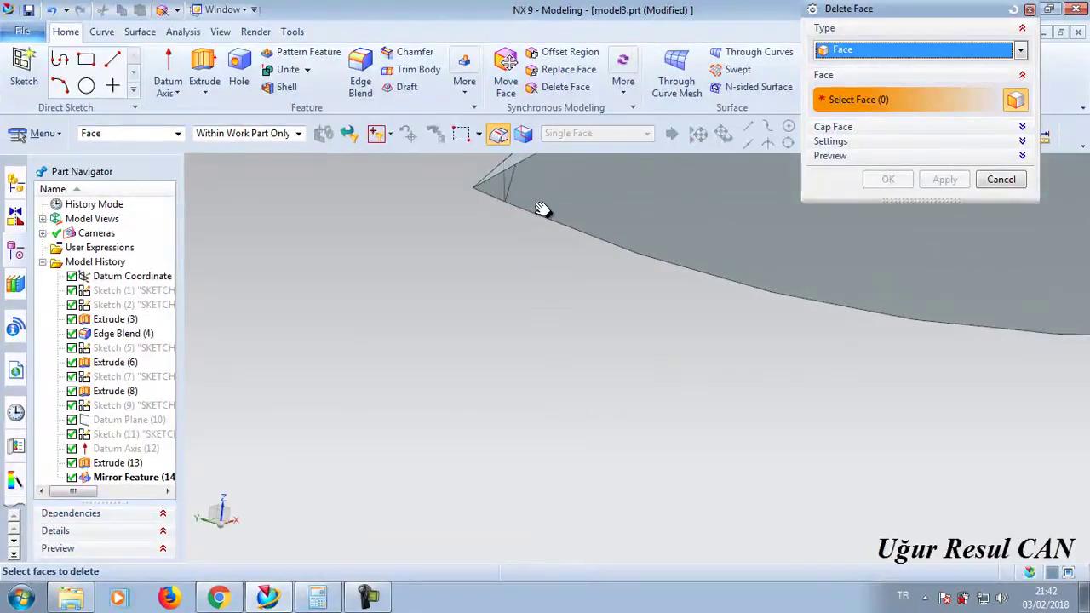
{"action": "scroll", "coordinate": [541, 281], "scroll_direction": "up", "scroll_amount": 2}
{"action": "scroll", "coordinate": [524, 346], "scroll_direction": "up", "scroll_amount": 2}
{"action": "left_click", "coordinate": [509, 346]}
{"action": "mouse_move", "coordinate": [540, 360]}
{"action": "middle_mouse_down"}
{"action": "mouse_move", "coordinate": [596, 365]}
{"action": "mouse_move", "coordinate": [657, 333]}
{"action": "middle_mouse_up"}
{"action": "left_click", "coordinate": [673, 336]}
{"action": "left_click", "coordinate": [924, 186]}
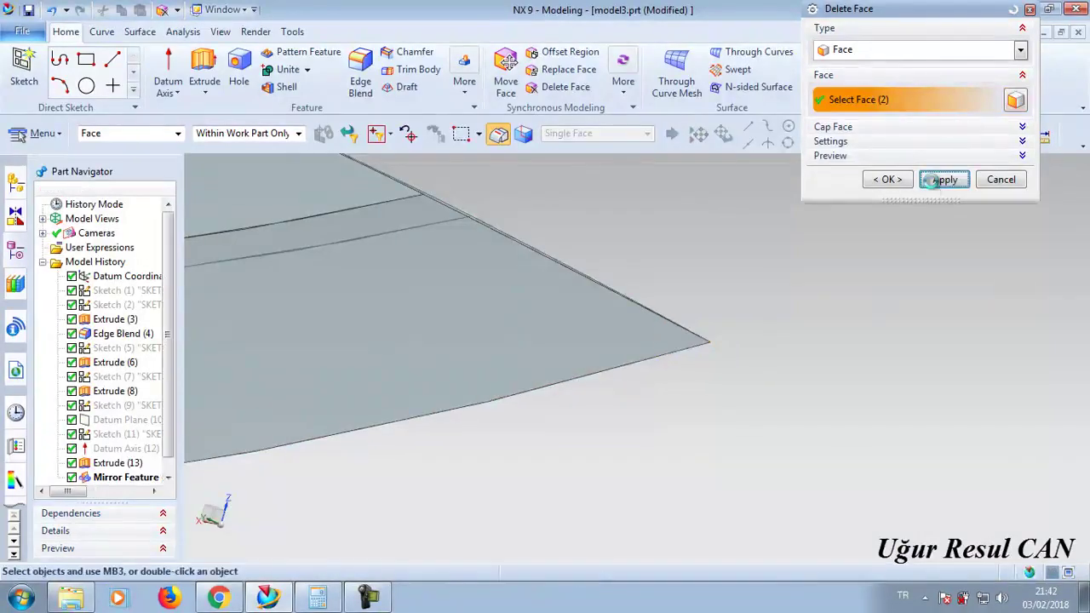
{"action": "left_click", "coordinate": [1002, 179]}
{"action": "mouse_move", "coordinate": [560, 365]}
{"action": "middle_mouse_down"}
{"action": "mouse_move", "coordinate": [589, 287]}
{"action": "mouse_move", "coordinate": [489, 382]}
{"action": "mouse_move", "coordinate": [390, 372]}
{"action": "mouse_move", "coordinate": [217, 194]}
{"action": "middle_mouse_up"}
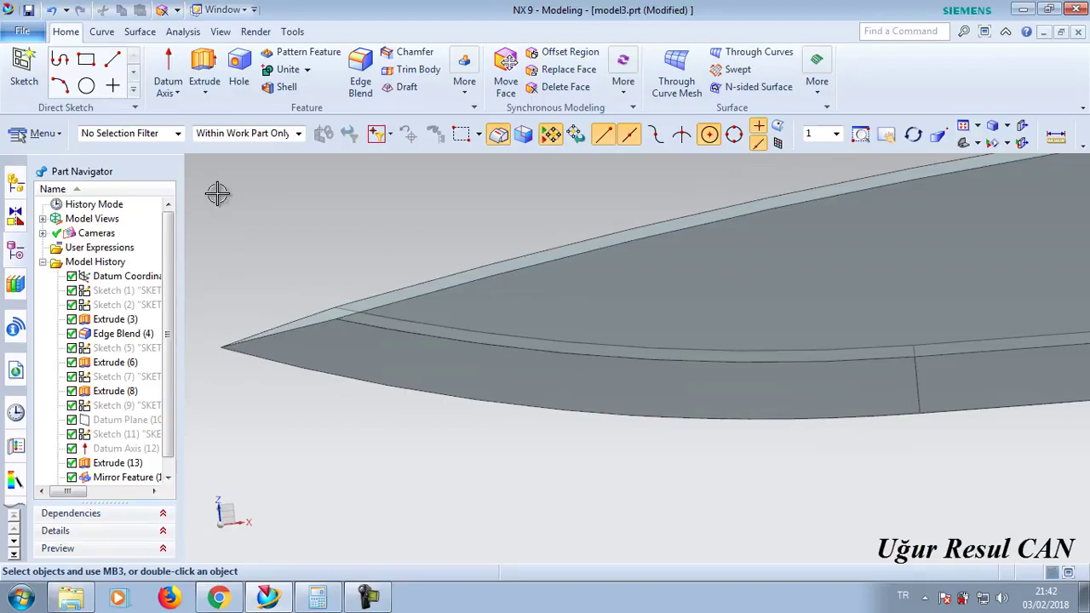
- With the Solid Body filter, set the blade body's translucency from 48 to 0 in Edit Display
{"action": "left_click", "coordinate": [154, 138]}
{"action": "left_click", "coordinate": [136, 240]}
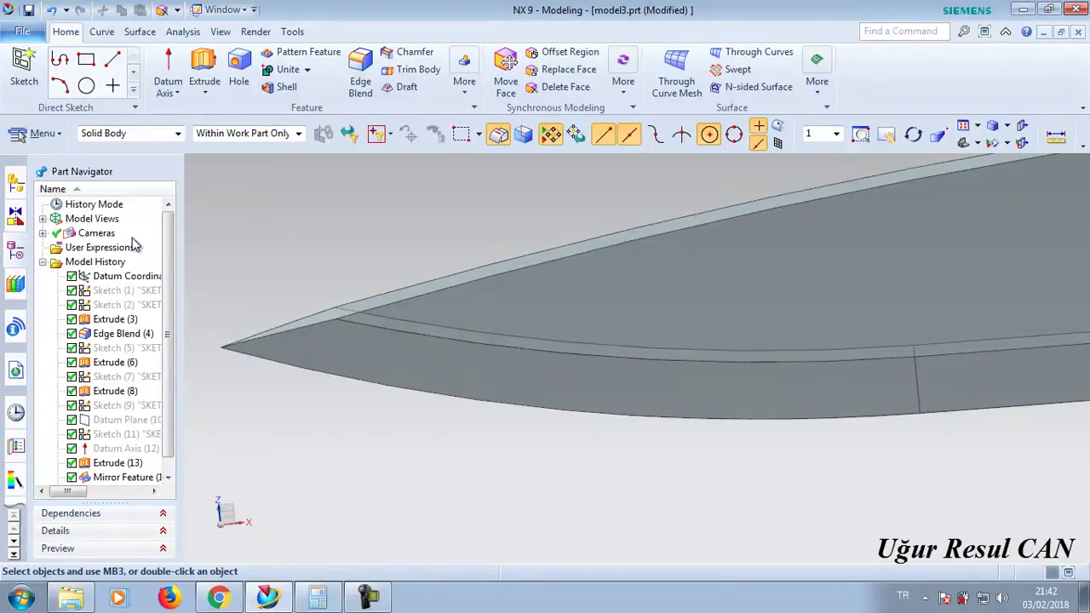
{"action": "right_click", "coordinate": [495, 303]}
{"action": "left_click", "coordinate": [561, 503]}
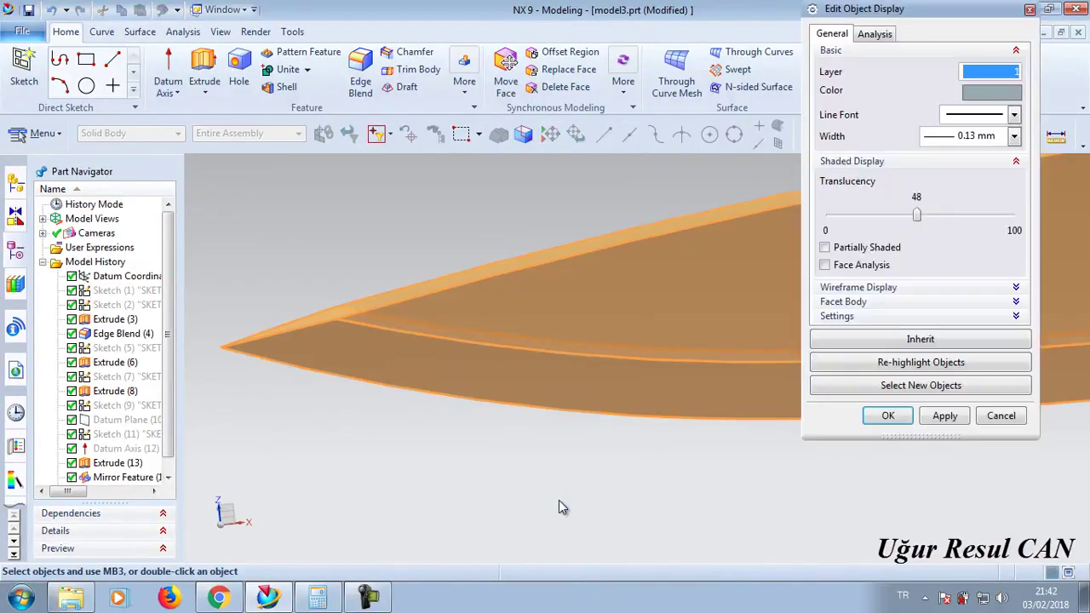
{"action": "left_click_drag", "start_coordinate": [918, 217], "coordinate": [826, 217]}
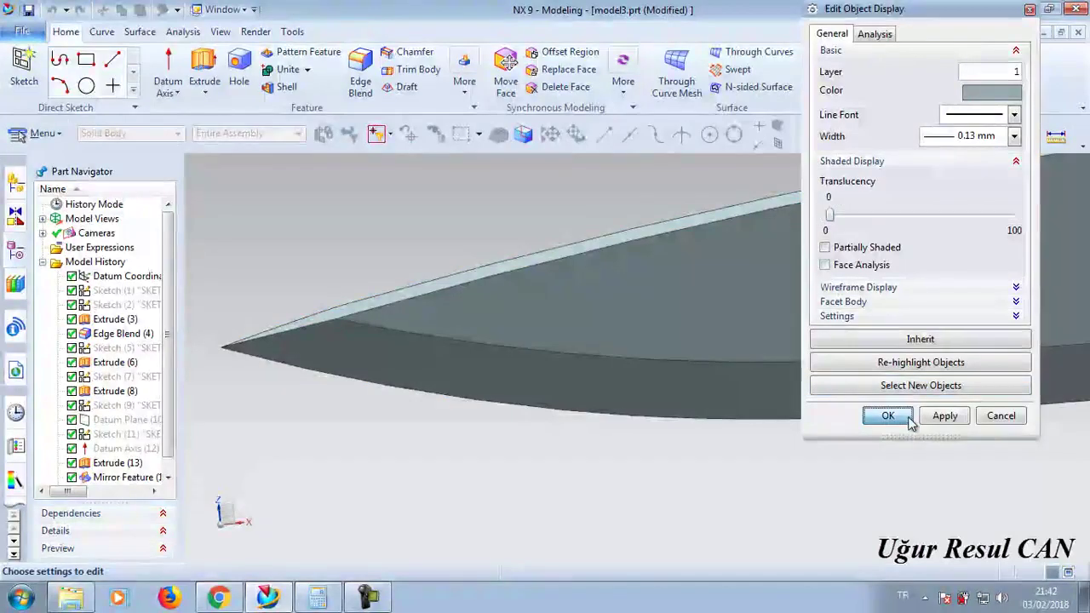
{"action": "left_click", "coordinate": [888, 416]}
{"action": "scroll", "coordinate": [887, 422], "scroll_direction": "down", "scroll_amount": 5}
{"action": "mouse_move", "coordinate": [906, 312]}
{"action": "middle_mouse_down"}
{"action": "mouse_move", "coordinate": [993, 312]}
{"action": "mouse_move", "coordinate": [894, 468]}
{"action": "middle_mouse_up"}
{"action": "key", "text": "Escape"}
{"action": "middle_click_drag", "start_coordinate": [826, 377], "coordinate": [835, 434]}
{"action": "scroll", "coordinate": [835, 477], "scroll_direction": "up", "scroll_amount": 5}
{"action": "mouse_move", "coordinate": [835, 519]}
{"action": "middle_mouse_down"}
{"action": "mouse_move", "coordinate": [688, 280]}
{"action": "mouse_move", "coordinate": [620, 319]}
{"action": "mouse_move", "coordinate": [511, 293]}
{"action": "middle_mouse_up"}
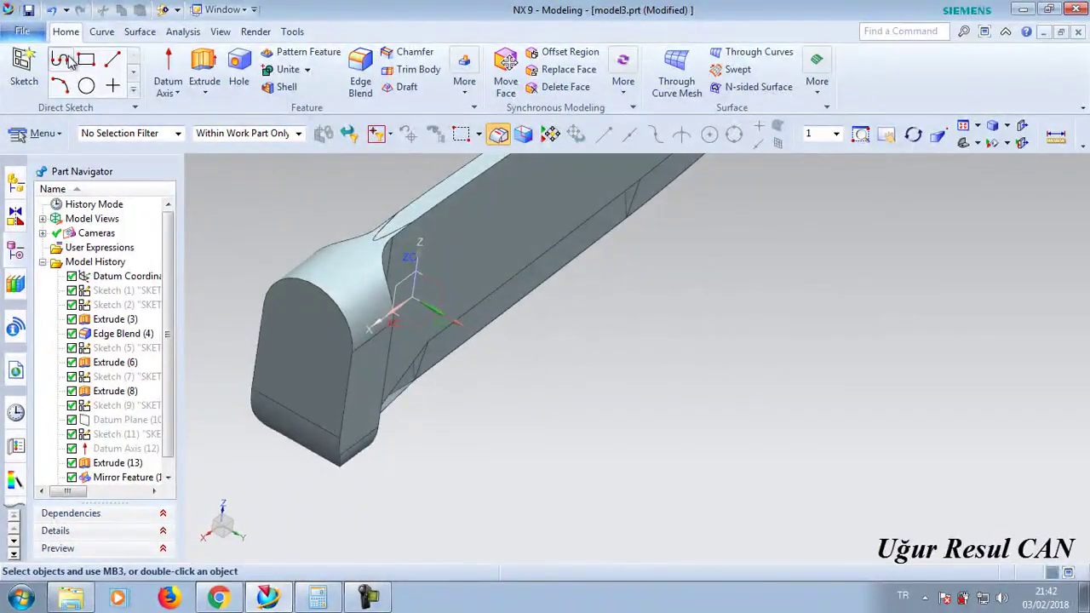
- Start a sketch on the handle end face and draw an arc across its top
{"action": "left_click", "coordinate": [24, 66]}
{"action": "left_click", "coordinate": [299, 336]}
{"action": "left_click", "coordinate": [946, 284]}
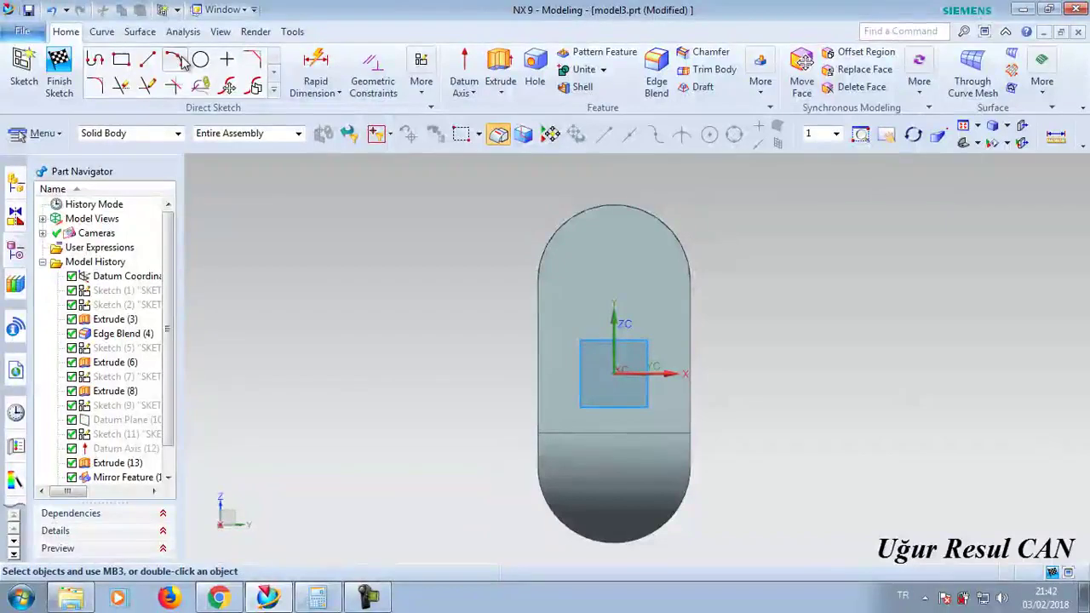
{"action": "left_click", "coordinate": [174, 59]}
{"action": "left_click", "coordinate": [539, 280]}
{"action": "left_click", "coordinate": [691, 281]}
{"action": "left_click", "coordinate": [626, 206]}
- Draw two 8 mm vertical lines down from the arc's left and right ends
{"action": "left_click", "coordinate": [147, 58]}
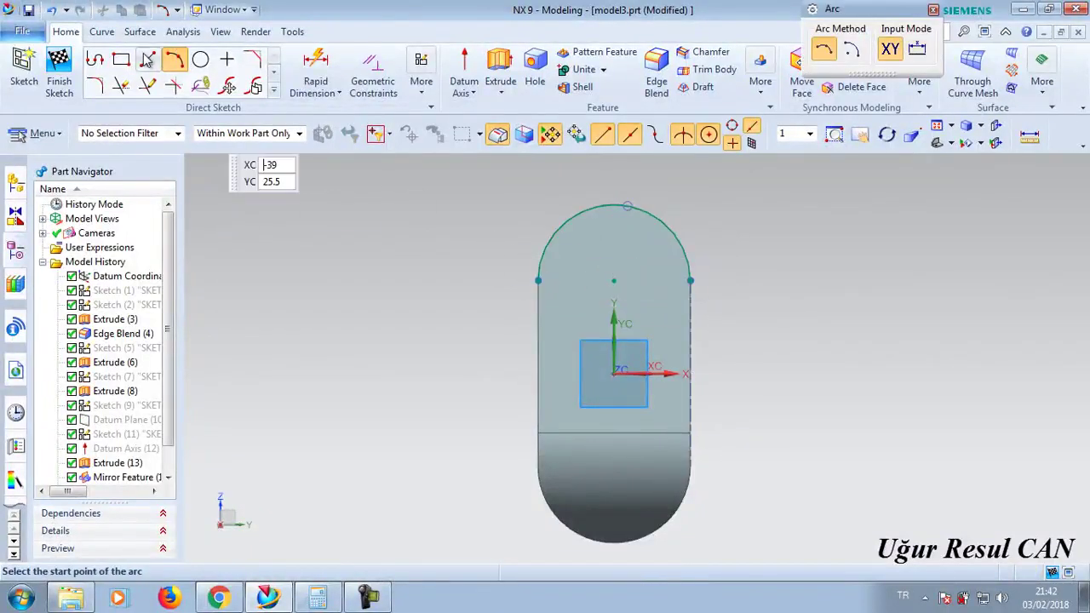
{"action": "left_click", "coordinate": [537, 280]}
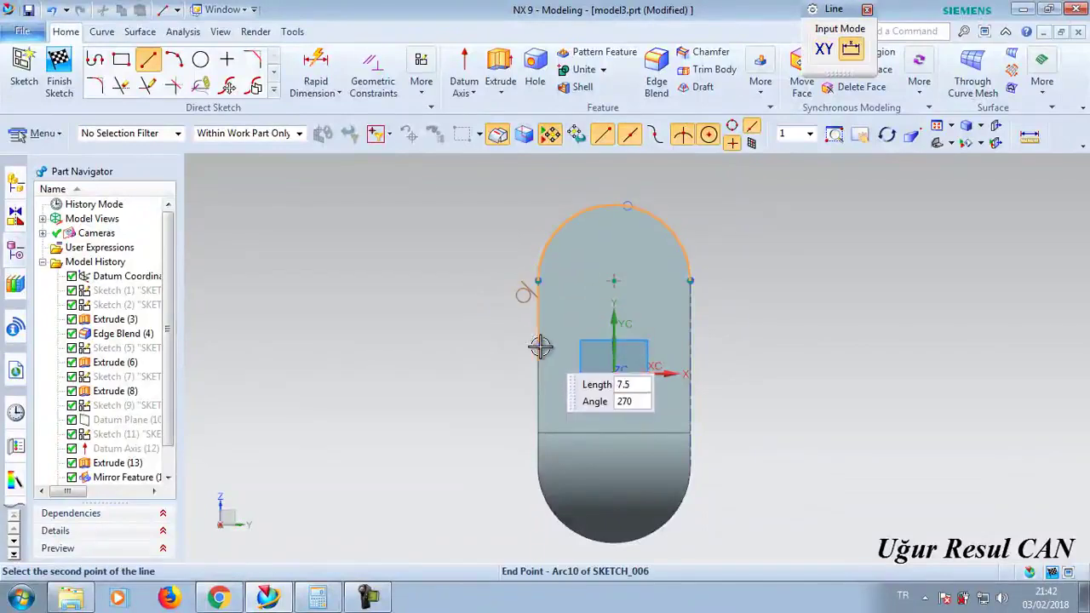
{"action": "left_click", "coordinate": [539, 348]}
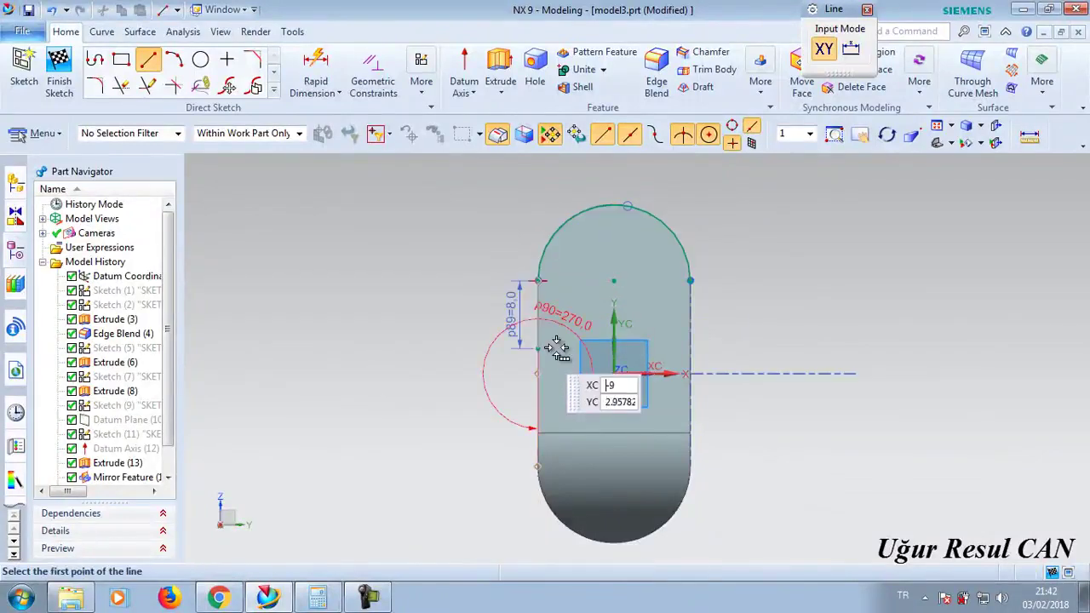
{"action": "left_click", "coordinate": [691, 281]}
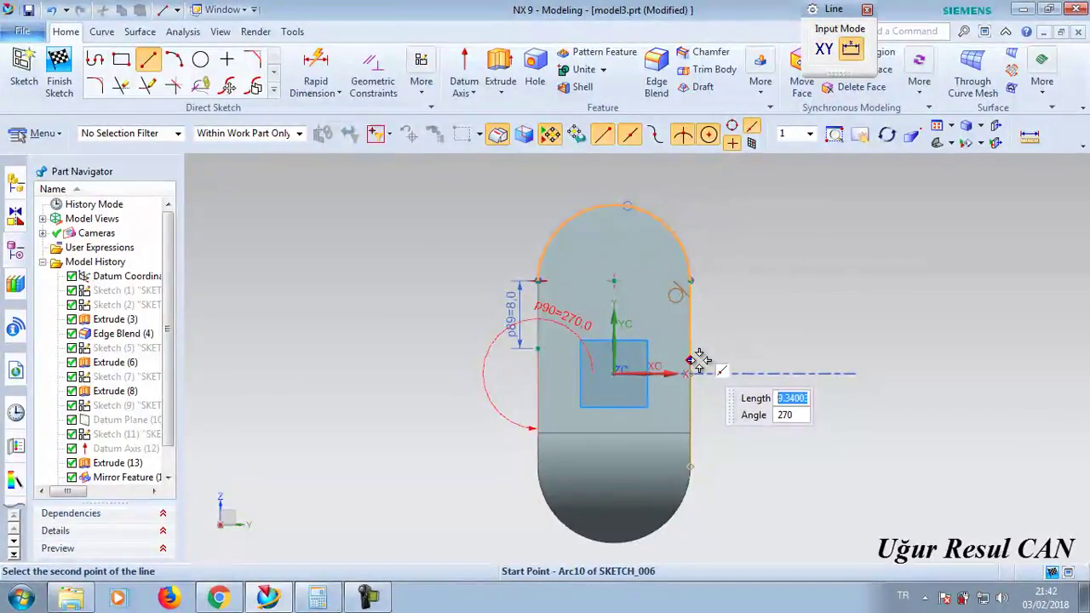
{"action": "left_click", "coordinate": [697, 361]}
{"action": "scroll", "coordinate": [704, 347], "scroll_direction": "up", "scroll_amount": 3}
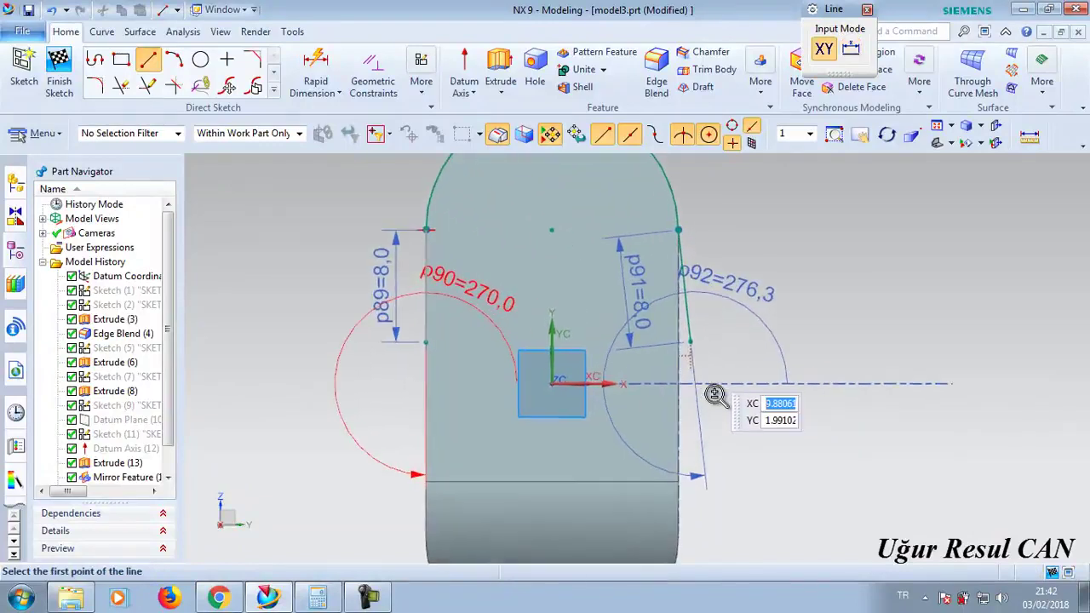
{"action": "key", "text": "Escape"}
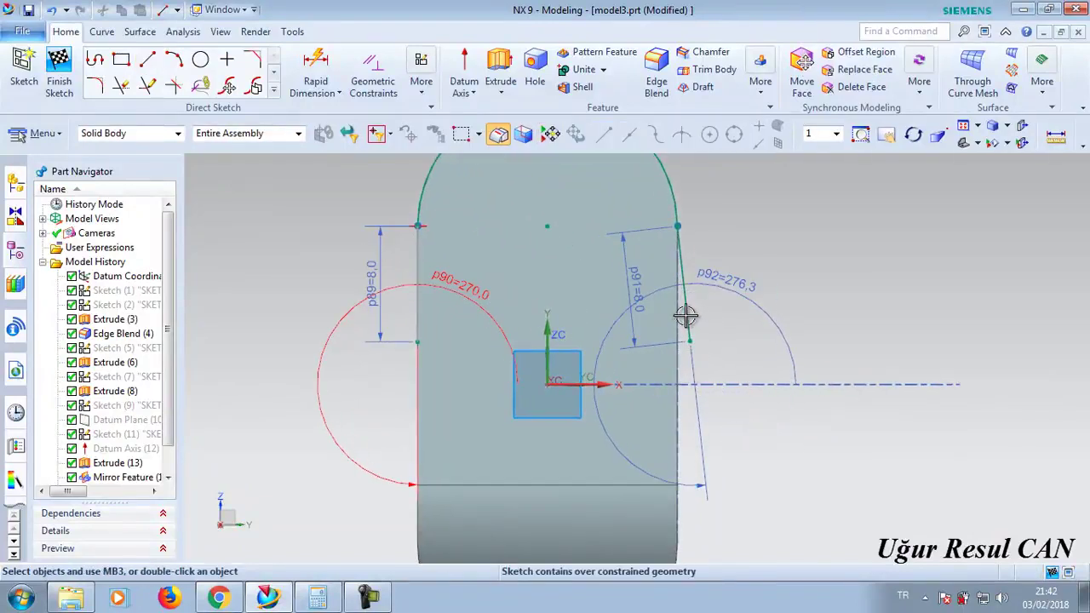
- Reset the selection filter and delete the angle dimensions on both sides
{"action": "left_click", "coordinate": [177, 133]}
{"action": "left_click_drag", "start_coordinate": [177, 197], "coordinate": [177, 153]}
{"action": "left_click", "coordinate": [151, 148]}
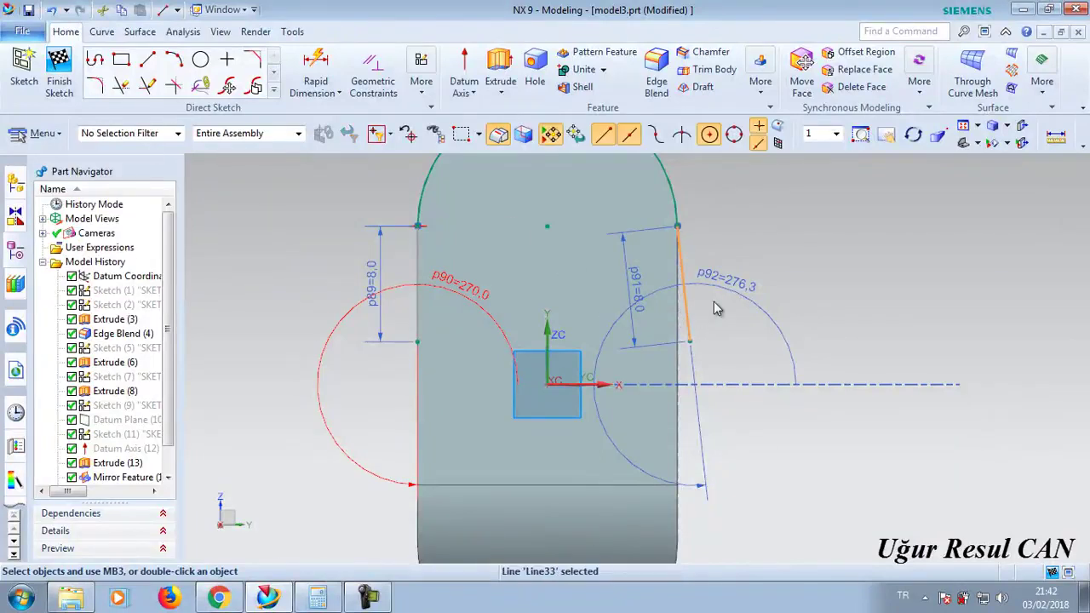
{"action": "left_click", "coordinate": [731, 275]}
{"action": "key", "text": "Delete"}
{"action": "left_click", "coordinate": [472, 292]}
{"action": "key", "text": "Delete"}
- Close the outline with a bottom arc joining the lower ends of both lines
{"action": "left_click", "coordinate": [173, 58]}
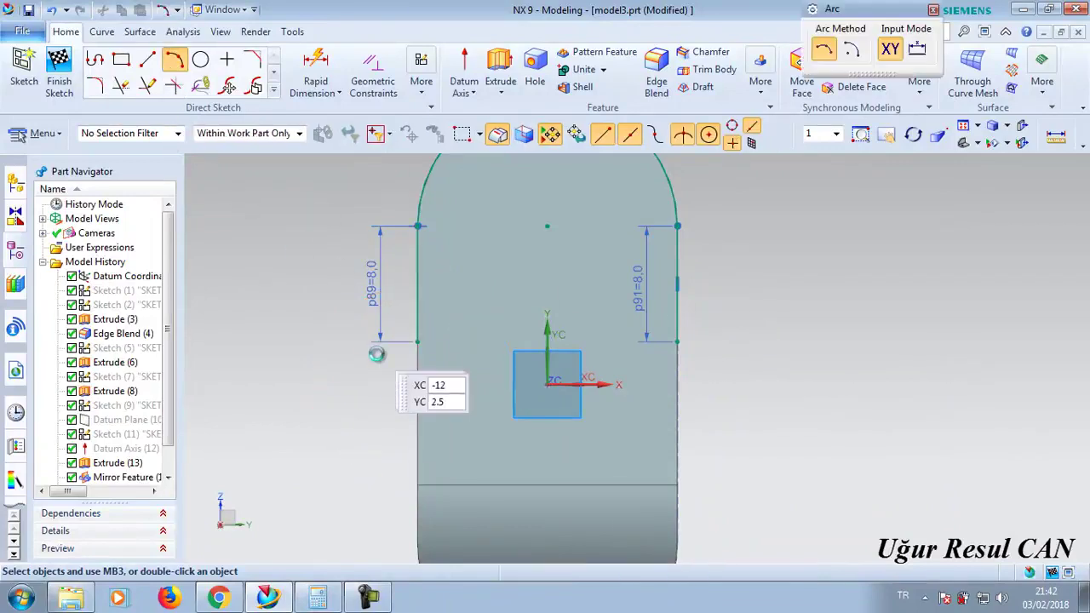
{"action": "left_click", "coordinate": [417, 341]}
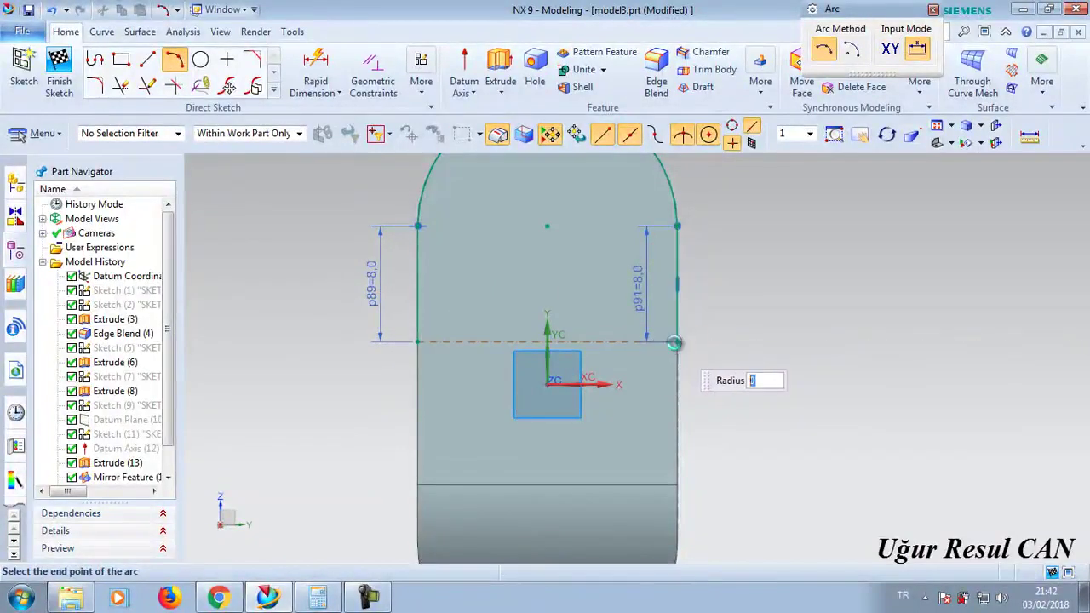
{"action": "left_click", "coordinate": [674, 342]}
{"action": "left_click", "coordinate": [559, 471]}
{"action": "key", "text": "Escape"}
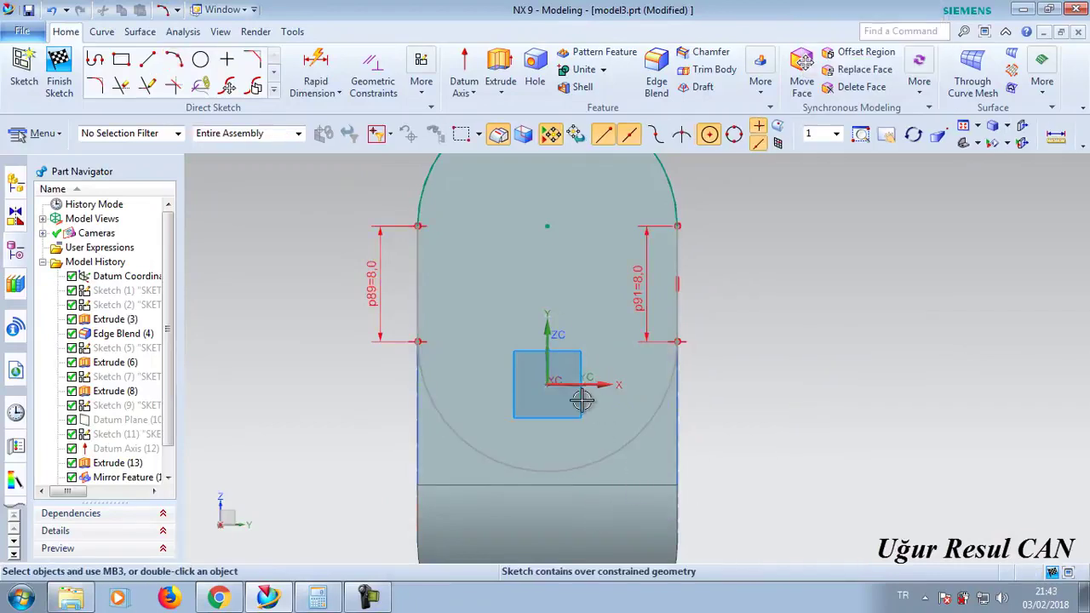
{"action": "mouse_move", "coordinate": [604, 312]}
{"action": "middle_mouse_down"}
{"action": "mouse_move", "coordinate": [653, 377]}
{"action": "mouse_move", "coordinate": [846, 413]}
{"action": "mouse_move", "coordinate": [452, 293]}
{"action": "middle_mouse_up"}
- Extrude the handle-end sketch 4 mm, switching the Boolean from Subtract to Unite
{"action": "left_click", "coordinate": [500, 68]}
{"action": "middle_click_drag", "start_coordinate": [545, 324], "coordinate": [699, 394]}
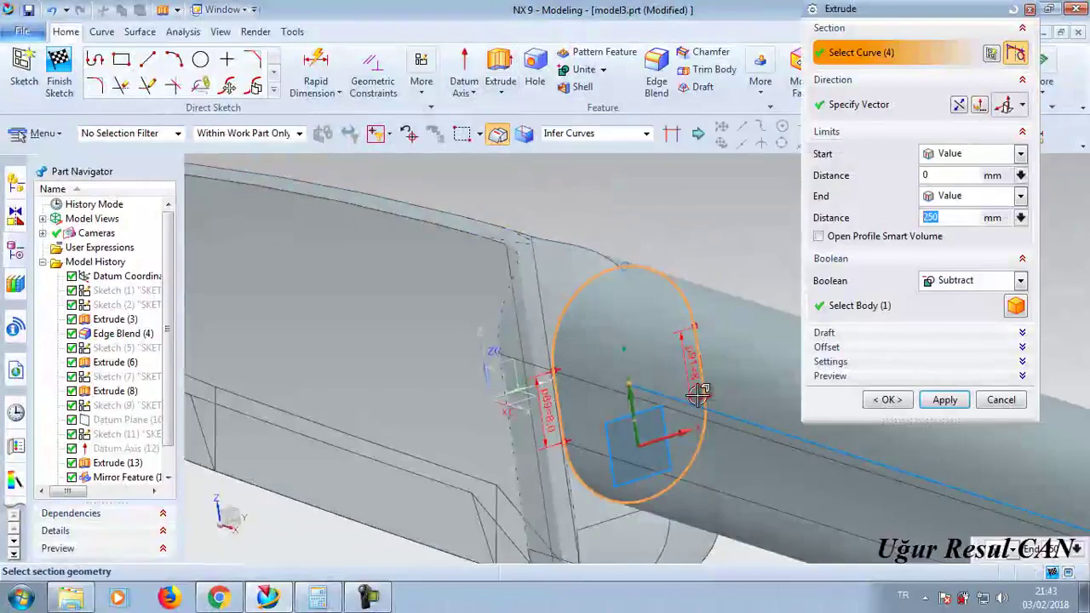
{"action": "type", "text": "4"}
{"action": "key", "text": "Return"}
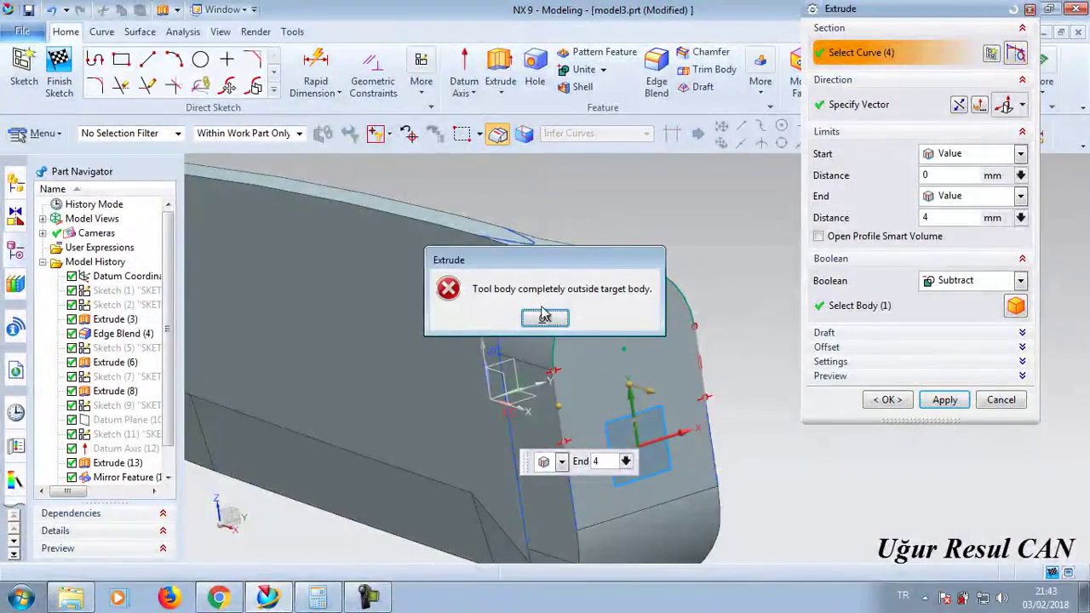
{"action": "left_click", "coordinate": [545, 317]}
{"action": "left_click", "coordinate": [1020, 280]}
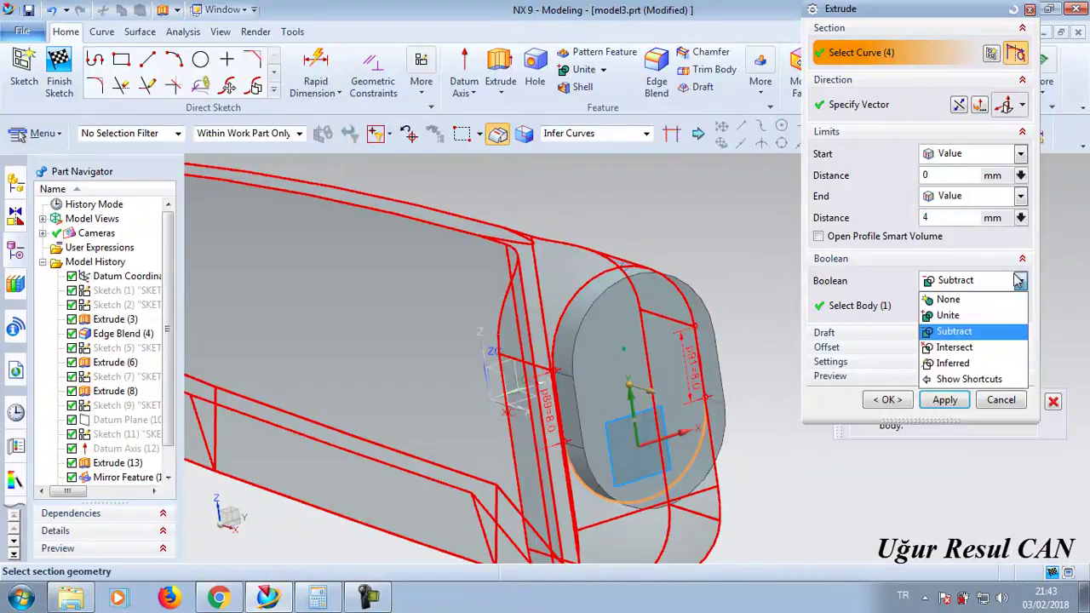
{"action": "left_click", "coordinate": [965, 331]}
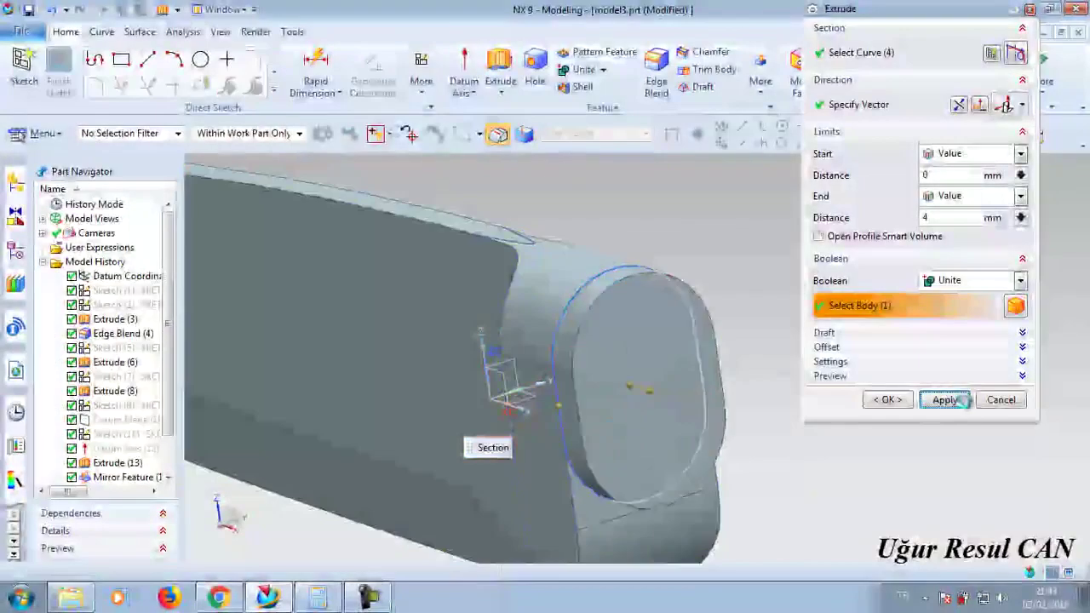
{"action": "left_click", "coordinate": [887, 400]}
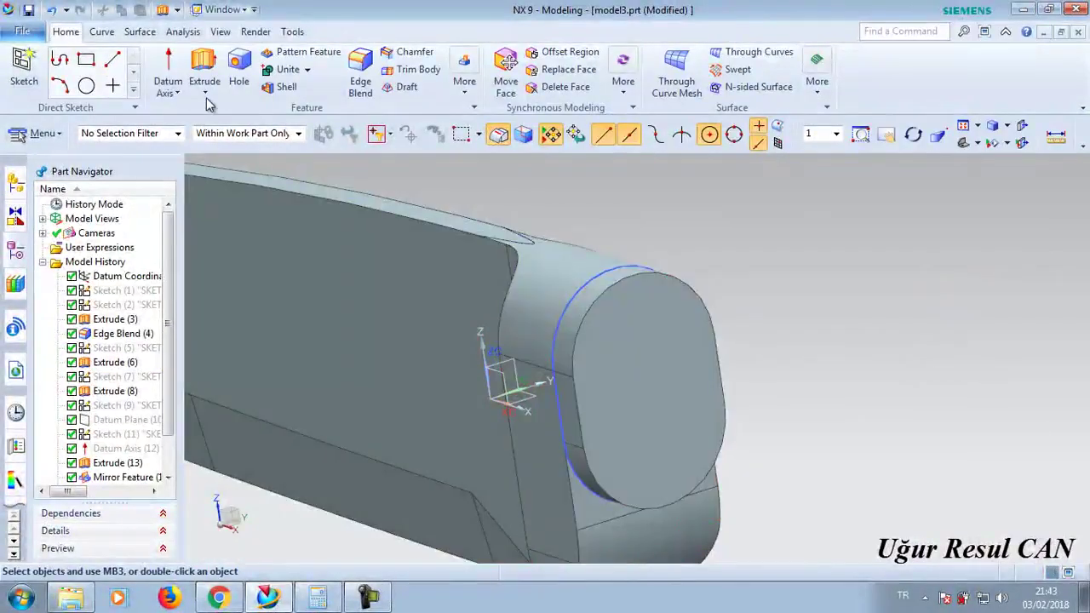
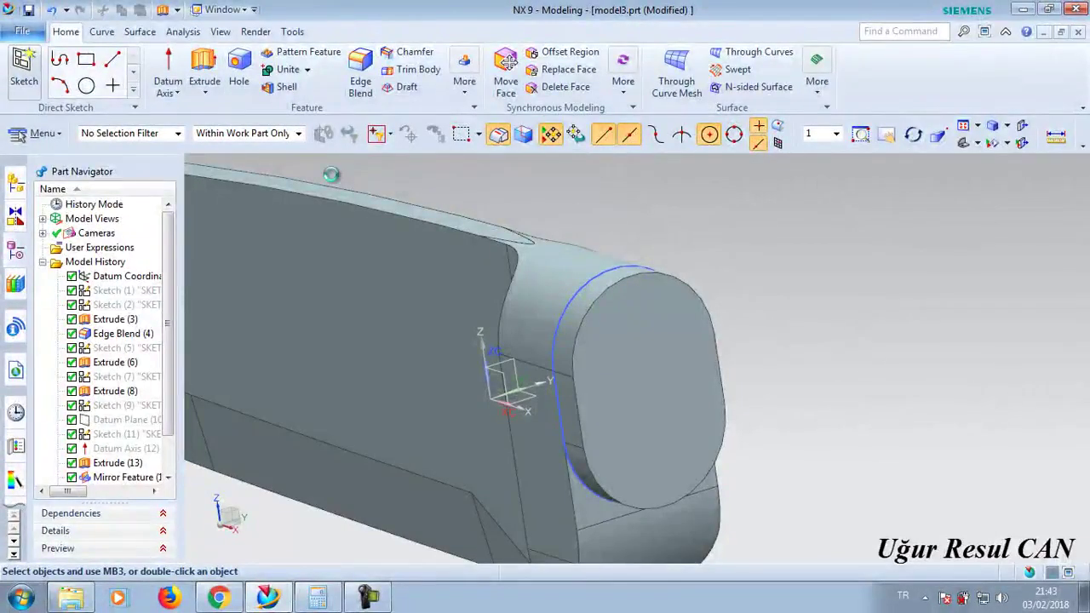
- On the bolster's front face, draw an arc from the left edge to the right edge, bowed across the top
{"action": "left_click", "coordinate": [935, 289]}
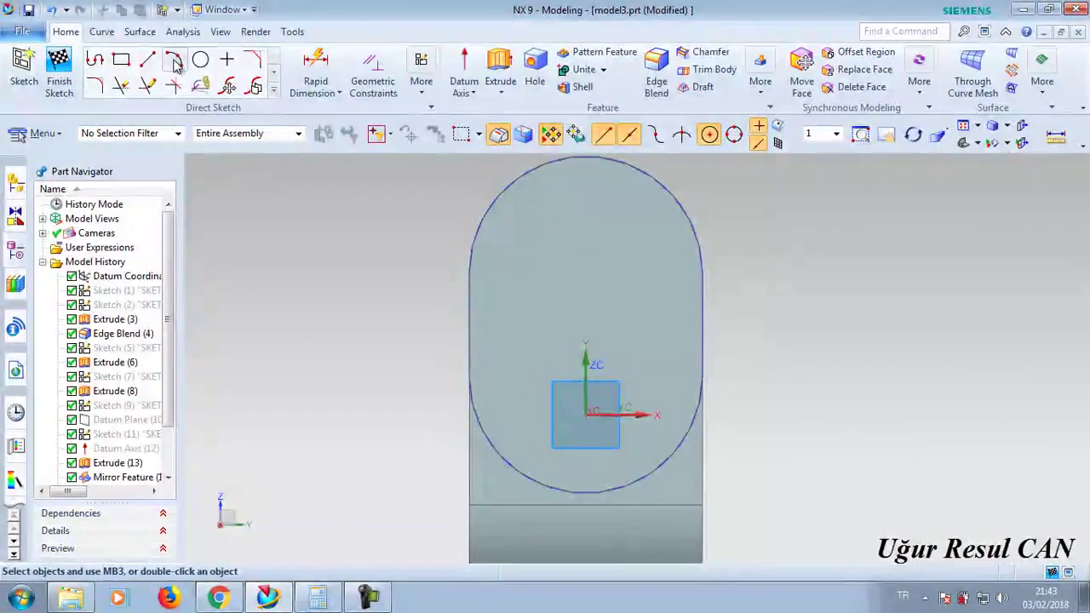
{"action": "left_click", "coordinate": [173, 59]}
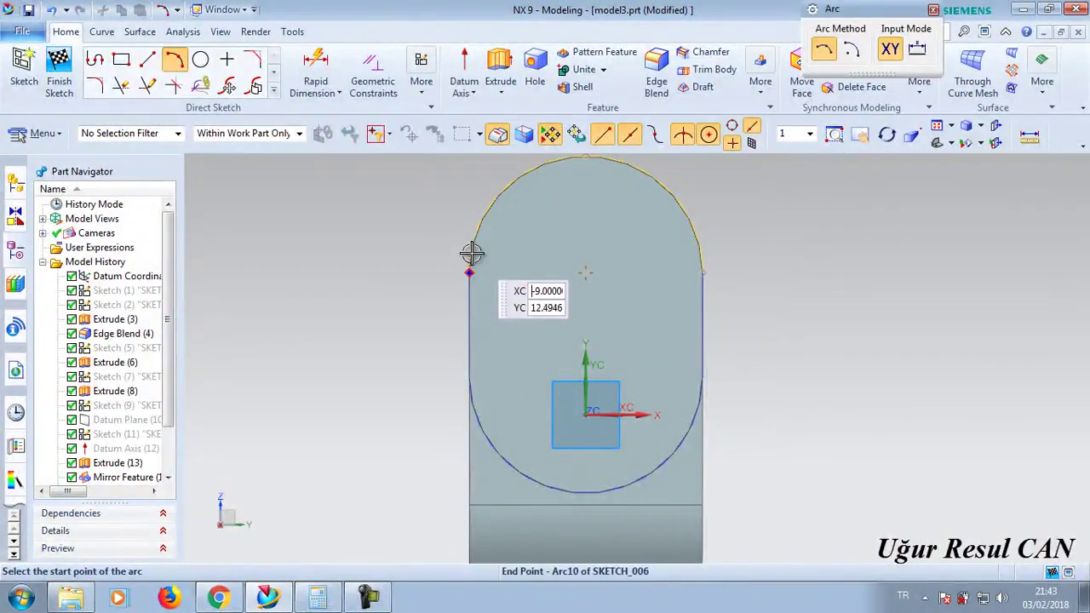
{"action": "left_click", "coordinate": [469, 271]}
{"action": "left_click", "coordinate": [702, 272]}
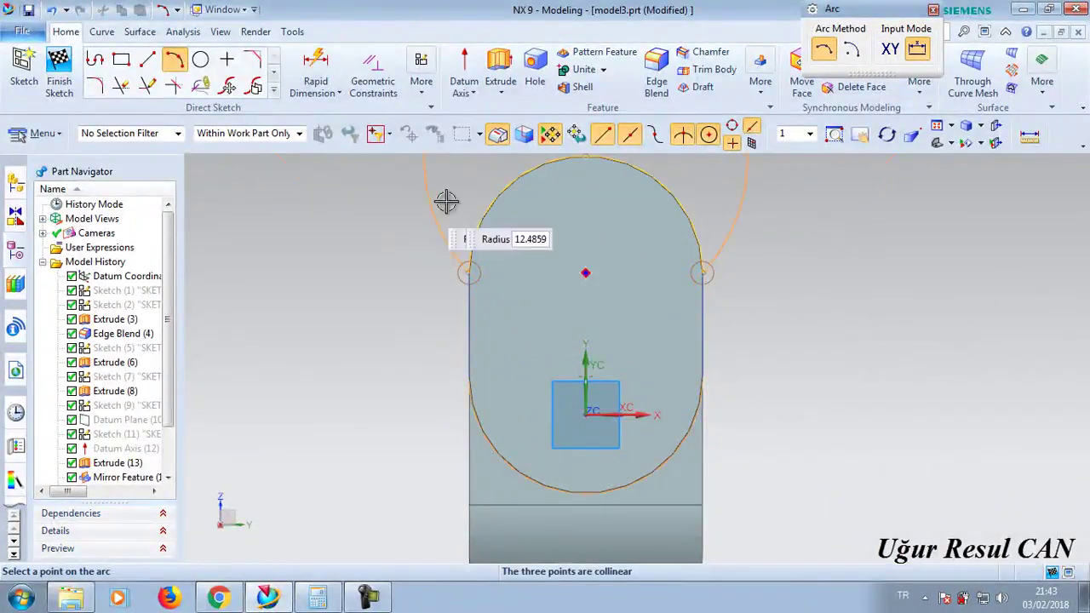
{"action": "left_click", "coordinate": [514, 183]}
{"action": "key", "text": "Escape"}
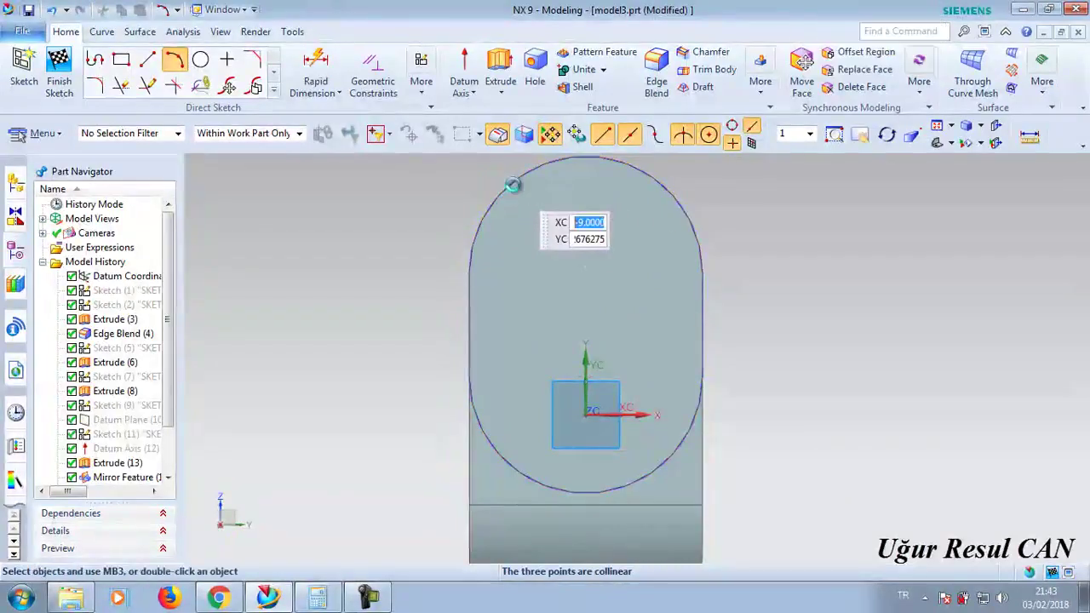
- Orbit and zoom to inspect the new arc sketch on the rounded front face
{"action": "middle_click_drag", "start_coordinate": [614, 355], "coordinate": [664, 362]}
{"action": "scroll", "coordinate": [665, 362], "scroll_direction": "down", "scroll_amount": 3}
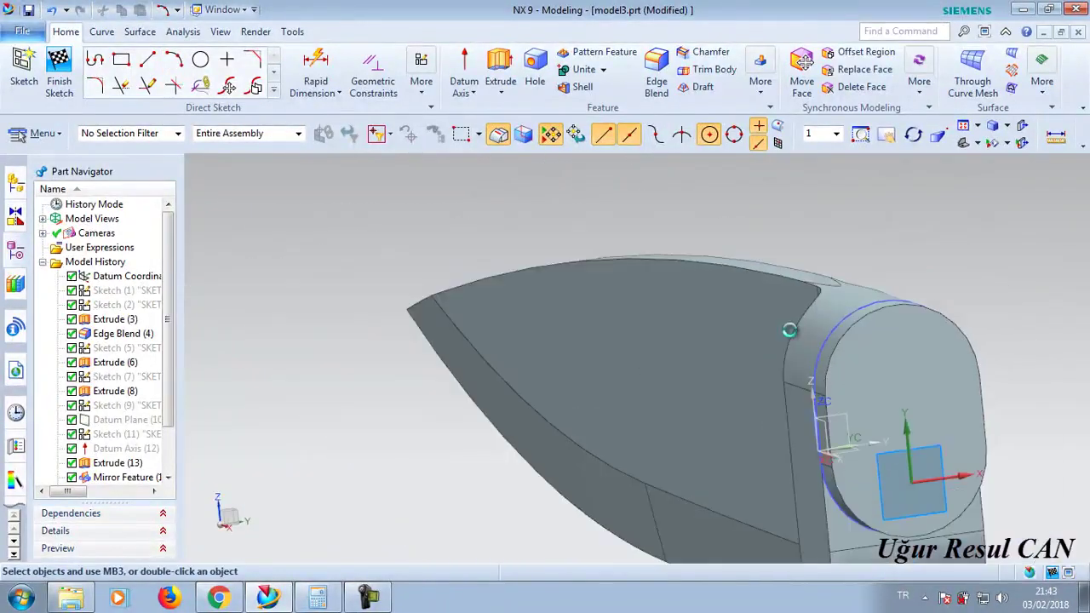
{"action": "scroll", "coordinate": [856, 376], "scroll_direction": "down", "scroll_amount": 2}
{"action": "right_click", "coordinate": [852, 319]}
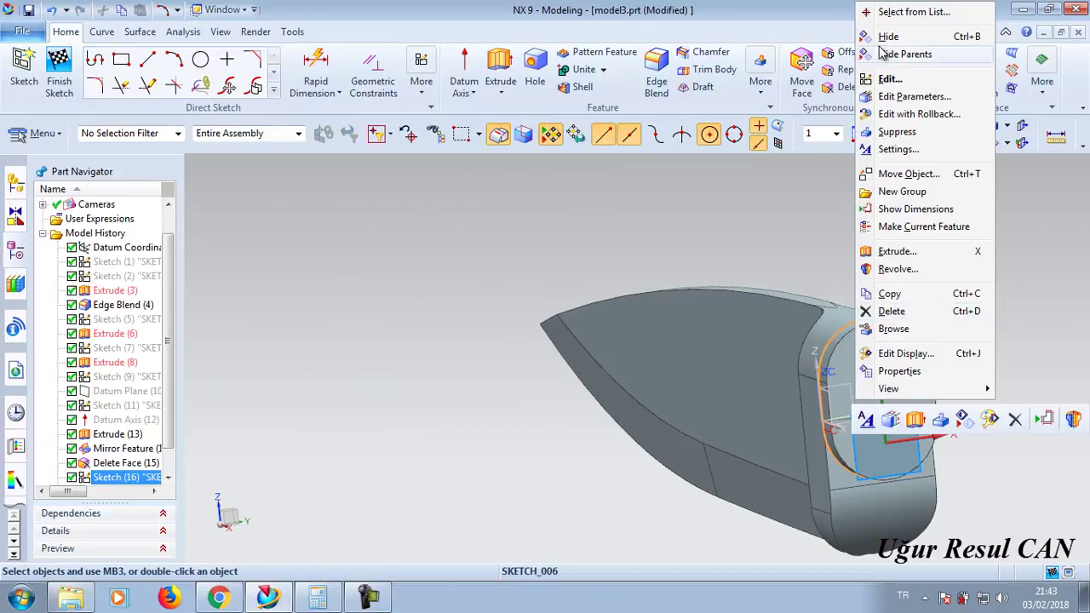
{"action": "key", "text": "Escape"}
{"action": "middle_click_drag", "start_coordinate": [920, 311], "coordinate": [902, 409]}
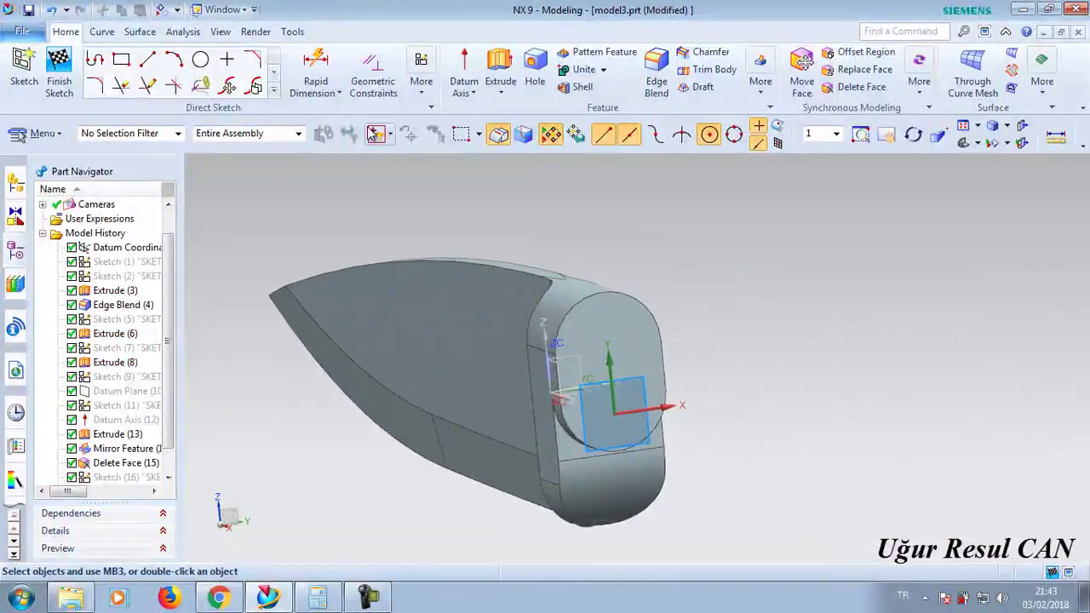
{"action": "left_click", "coordinate": [274, 91]}
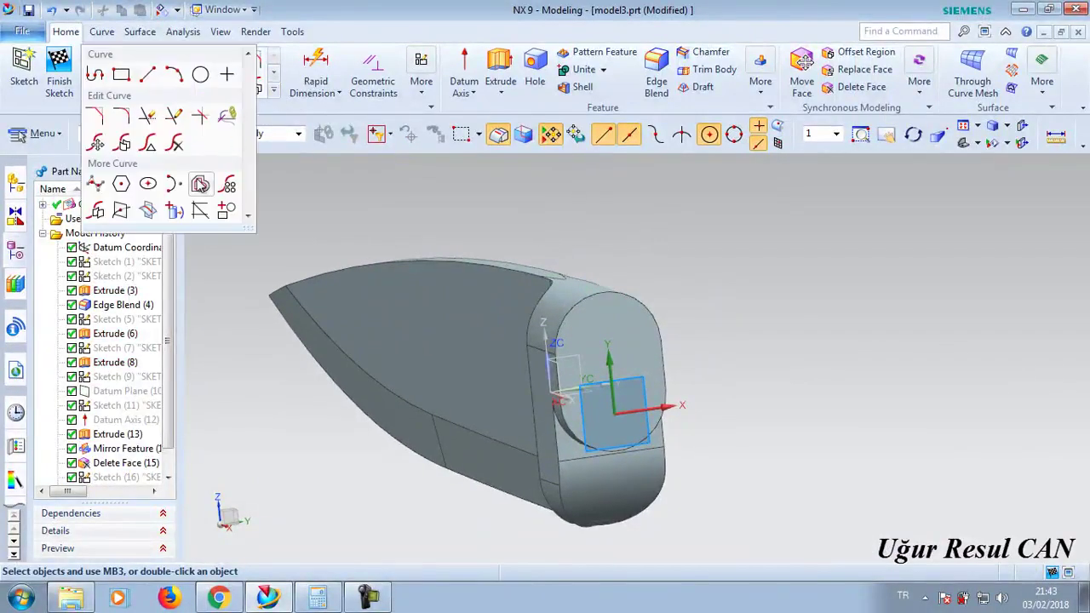
- Offset the four front-face edges at distance 0 to copy the outline into the sketch
{"action": "left_click", "coordinate": [200, 185]}
{"action": "left_click", "coordinate": [633, 298]}
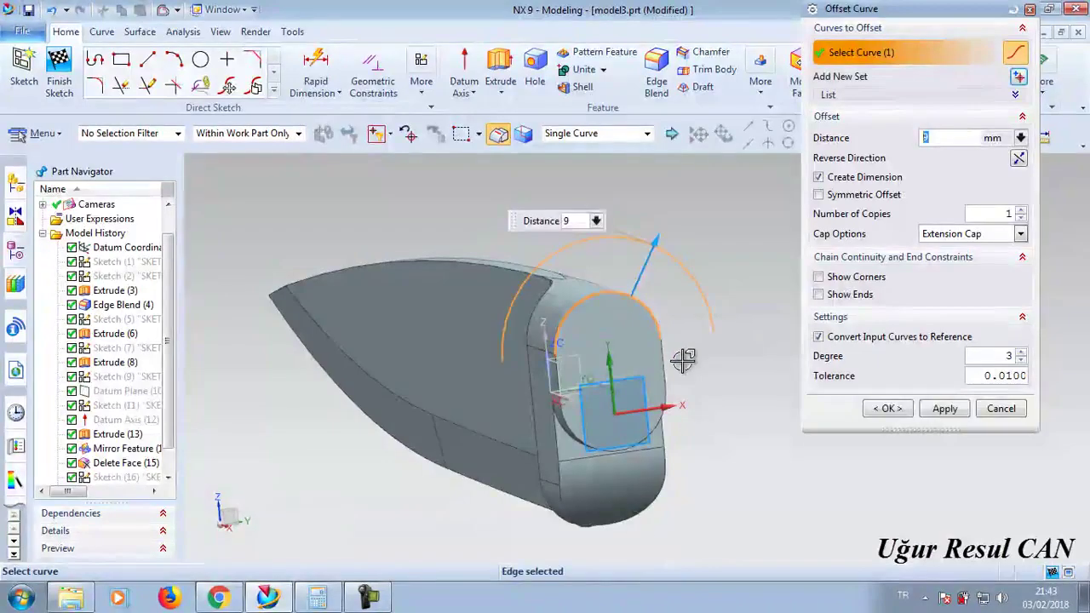
{"action": "left_click", "coordinate": [673, 358]}
{"action": "left_click", "coordinate": [566, 419]}
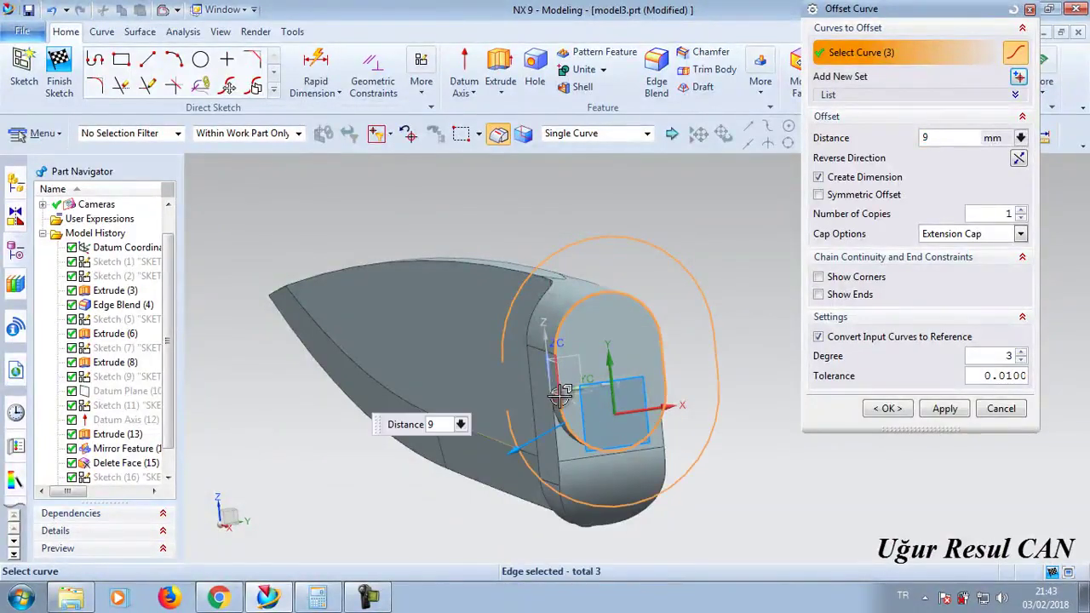
{"action": "left_click", "coordinate": [560, 382]}
{"action": "type", "text": ","}
{"action": "key", "text": "BackSpace"}
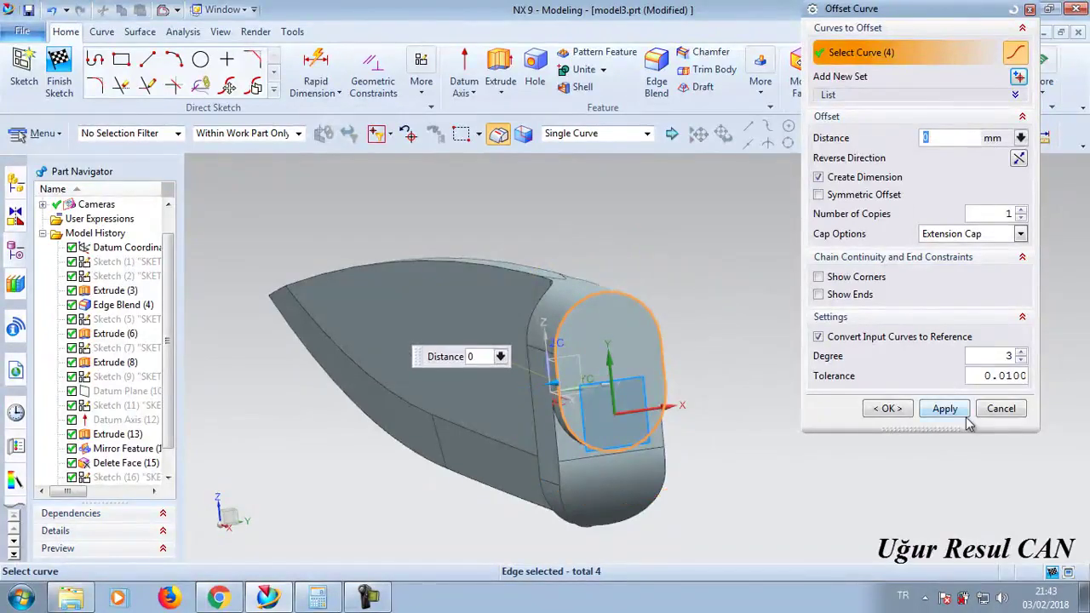
{"action": "left_click", "coordinate": [947, 410]}
{"action": "left_click", "coordinate": [886, 409]}
{"action": "mouse_move", "coordinate": [815, 414]}
{"action": "middle_mouse_down", "text": "shift"}
{"action": "mouse_move", "coordinate": [826, 372]}
{"action": "mouse_move", "coordinate": [749, 420]}
{"action": "middle_mouse_up", "text": "shift"}
- Show Sketch (1) and Sketch (2), then finish the sketch
{"action": "right_click", "coordinate": [125, 269]}
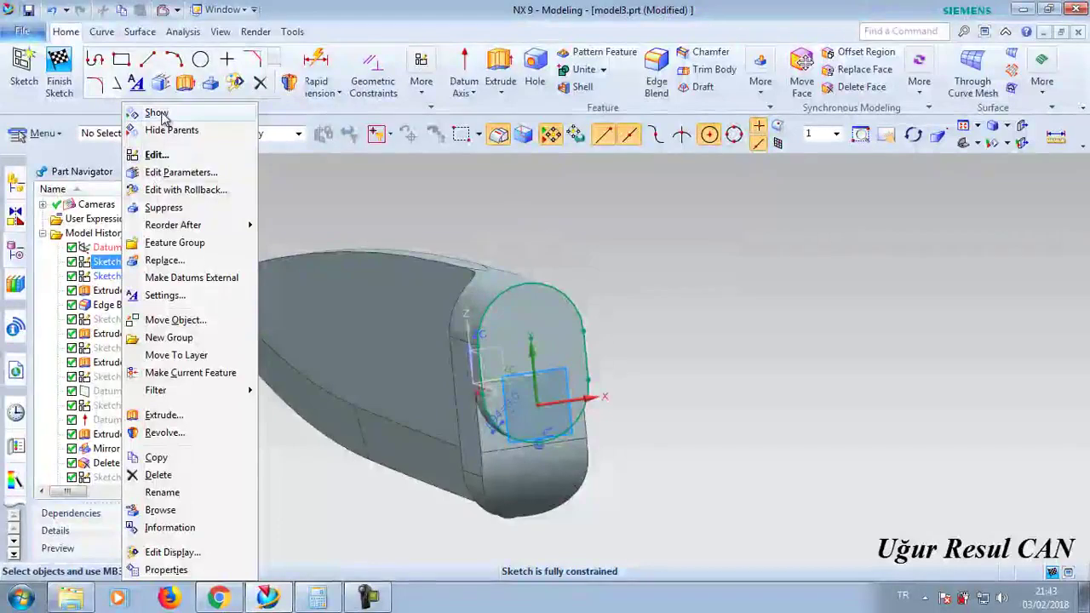
{"action": "left_click", "coordinate": [147, 111]}
{"action": "left_click", "coordinate": [125, 276]}
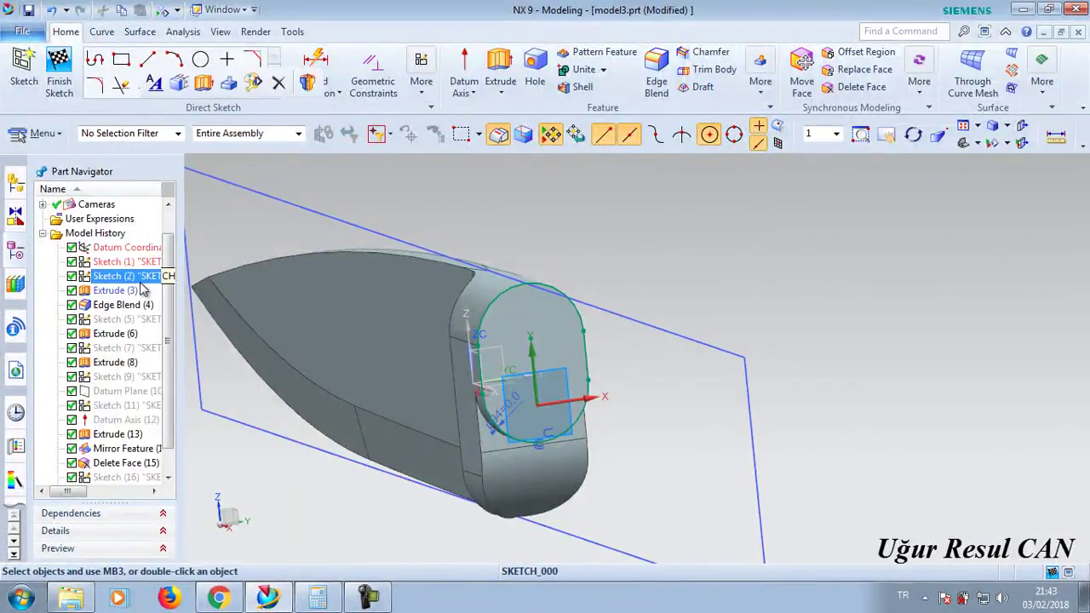
{"action": "right_click", "coordinate": [125, 276]}
{"action": "left_click", "coordinate": [147, 118]}
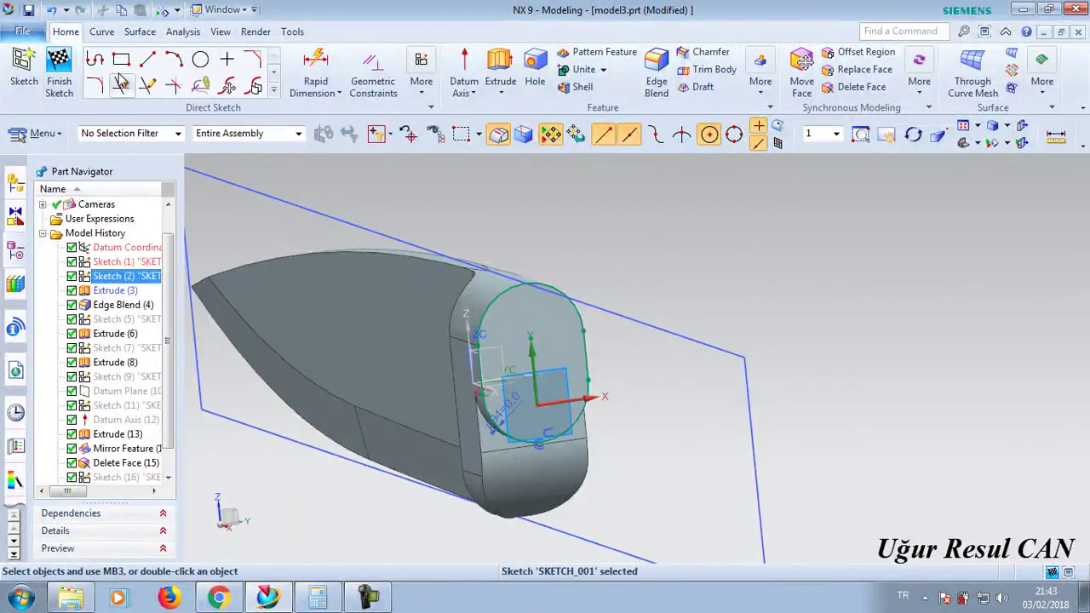
{"action": "left_click", "coordinate": [58, 72]}
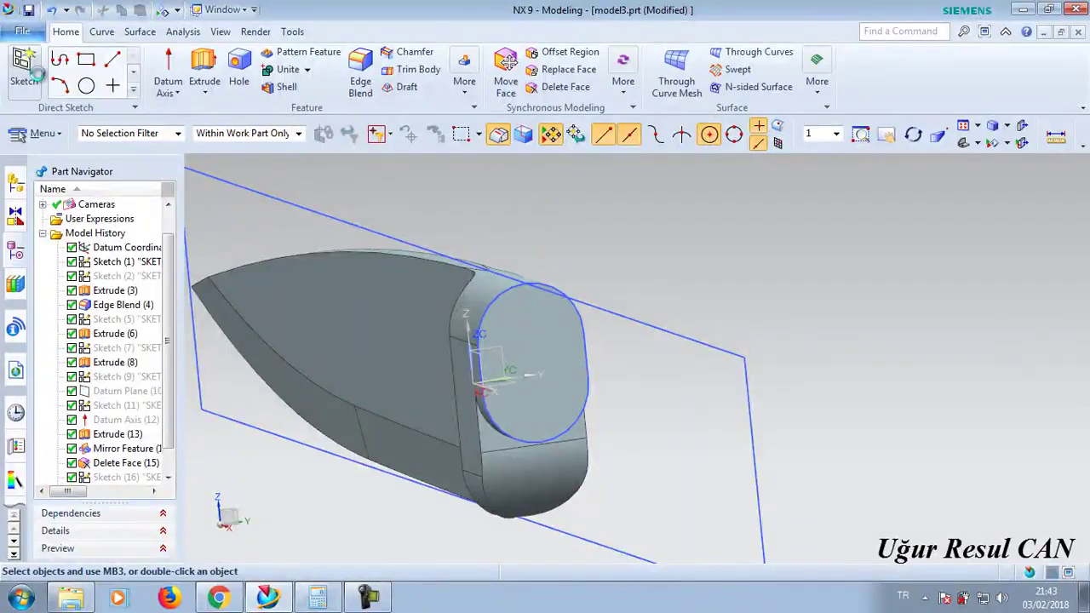
- Start a new sketch on the side XZ datum plane
{"action": "left_click", "coordinate": [35, 75]}
{"action": "middle_click_drag", "start_coordinate": [484, 364], "coordinate": [540, 372]}
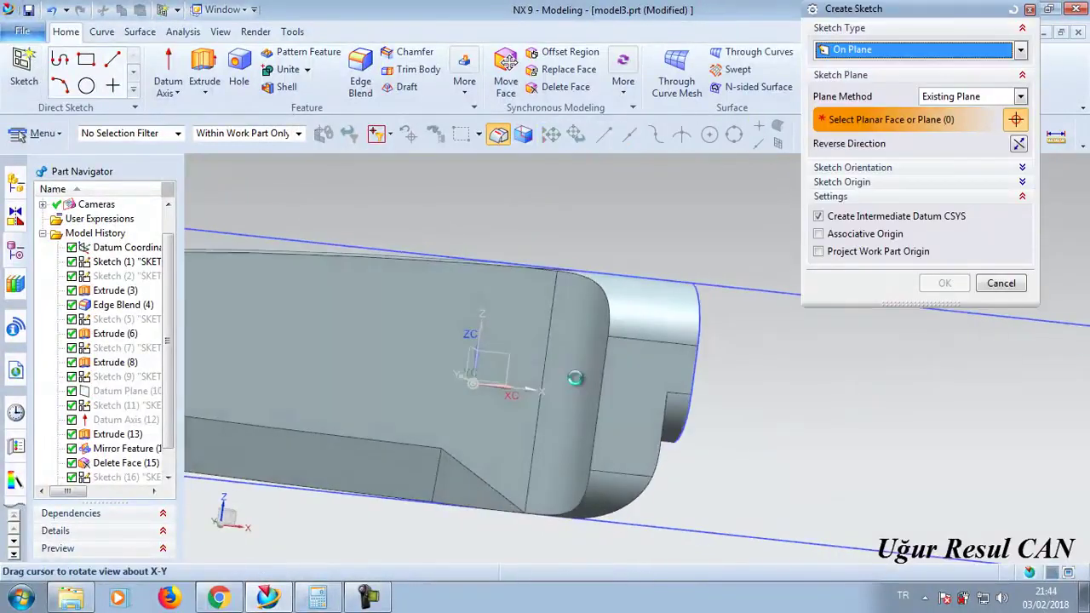
{"action": "left_click", "coordinate": [502, 354]}
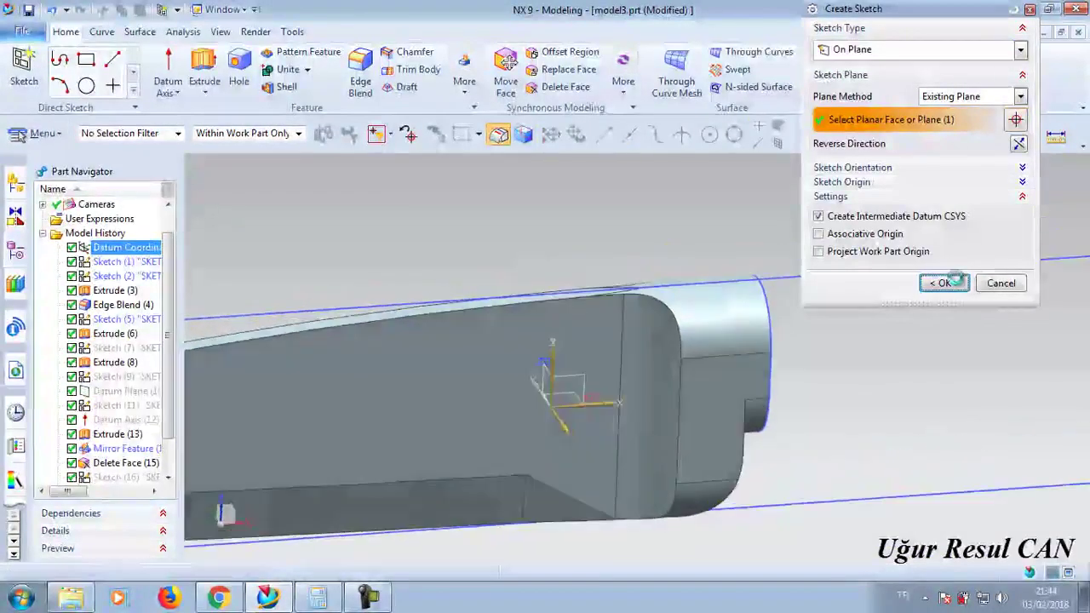
{"action": "left_click", "coordinate": [945, 283]}
{"action": "scroll", "coordinate": [937, 368], "scroll_direction": "down", "scroll_amount": 3}
{"action": "scroll", "coordinate": [545, 316], "scroll_direction": "up", "scroll_amount": 3}
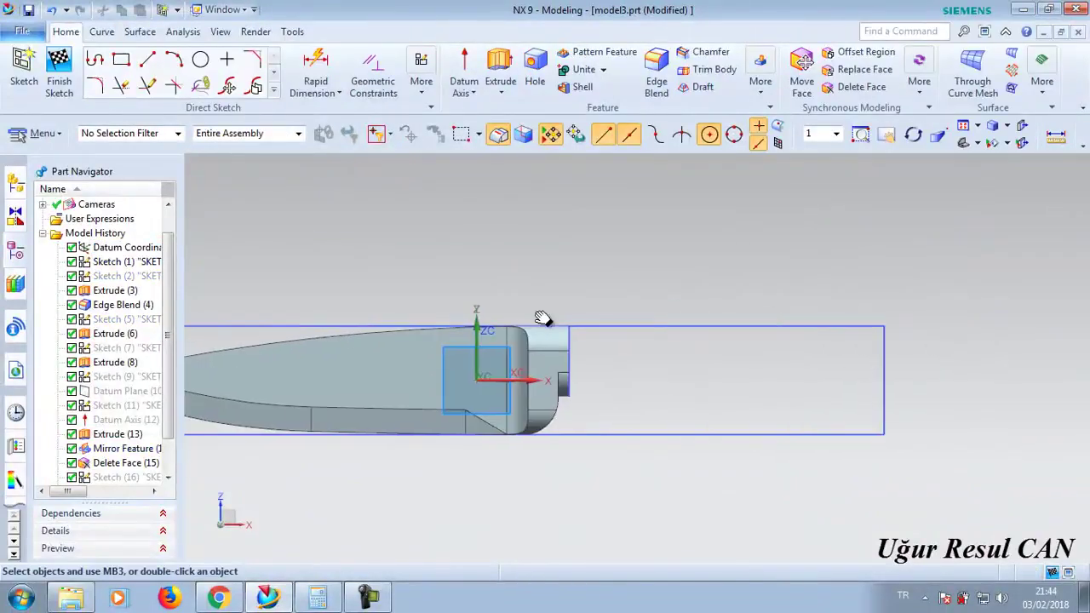
{"action": "scroll", "coordinate": [881, 384], "scroll_direction": "down", "scroll_amount": 1}
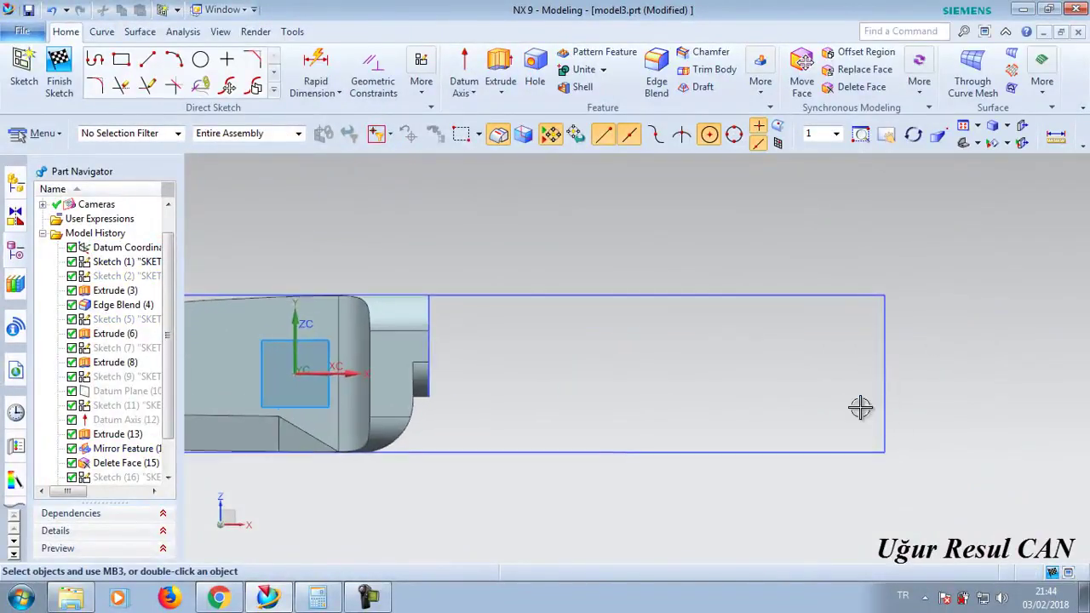
- Draw an arc starting on the bolster's top edge and running rightward
{"action": "left_click", "coordinate": [173, 60]}
{"action": "scroll", "coordinate": [451, 324], "scroll_direction": "up", "scroll_amount": 3}
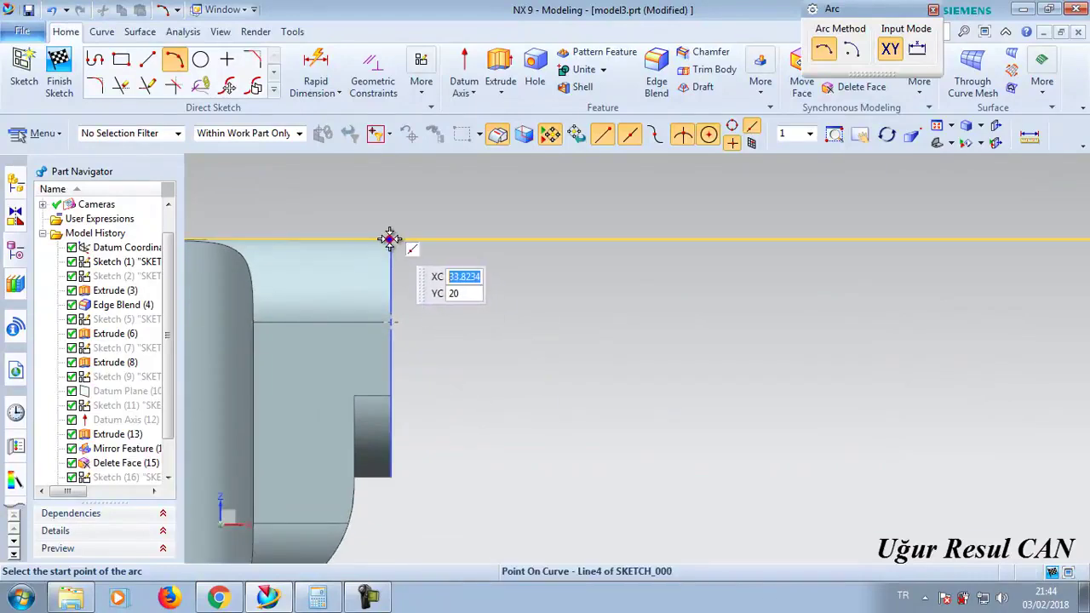
{"action": "left_click", "coordinate": [411, 256]}
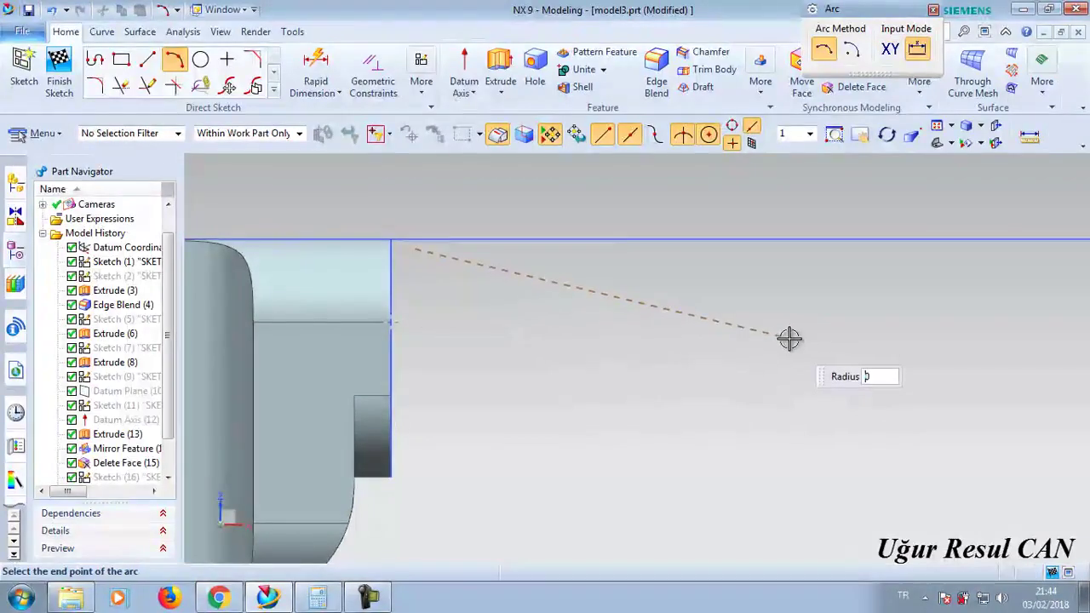
{"action": "scroll", "coordinate": [823, 309], "scroll_direction": "up", "scroll_amount": 1}
{"action": "scroll", "coordinate": [783, 329], "scroll_direction": "down", "scroll_amount": 1}
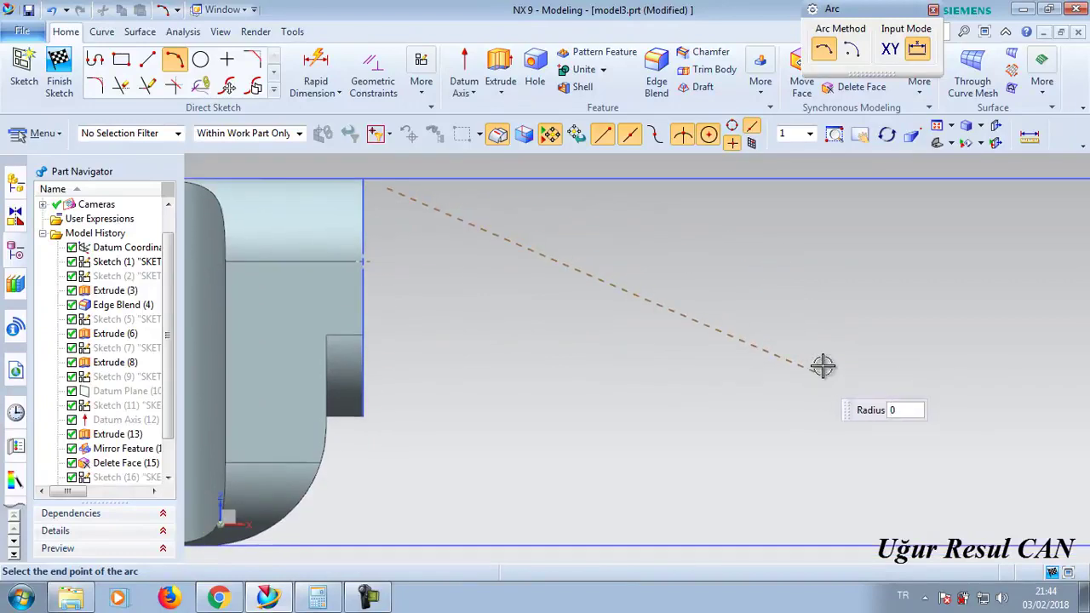
{"action": "scroll", "coordinate": [823, 366], "scroll_direction": "down", "scroll_amount": 3}
{"action": "scroll", "coordinate": [831, 301], "scroll_direction": "down", "scroll_amount": 1}
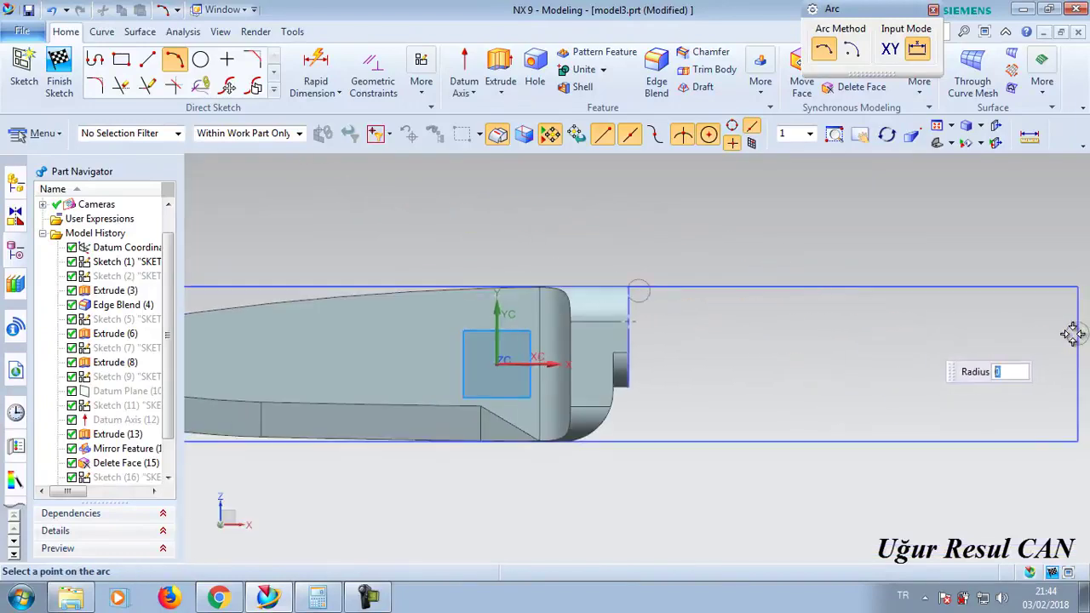
{"action": "left_click", "coordinate": [910, 302]}
{"action": "key", "text": "Escape"}
{"action": "scroll", "coordinate": [663, 292], "scroll_direction": "up", "scroll_amount": 4}
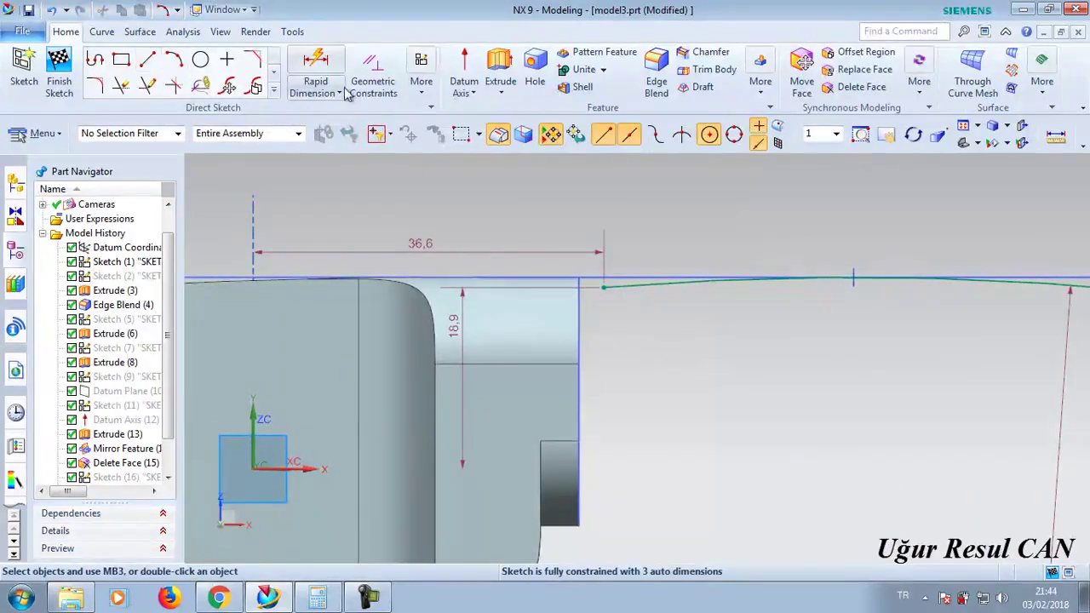
- Snap the arc's start to the bolster's top corner and set its radius to 750
{"action": "left_click_drag", "start_coordinate": [582, 279], "coordinate": [578, 277]}
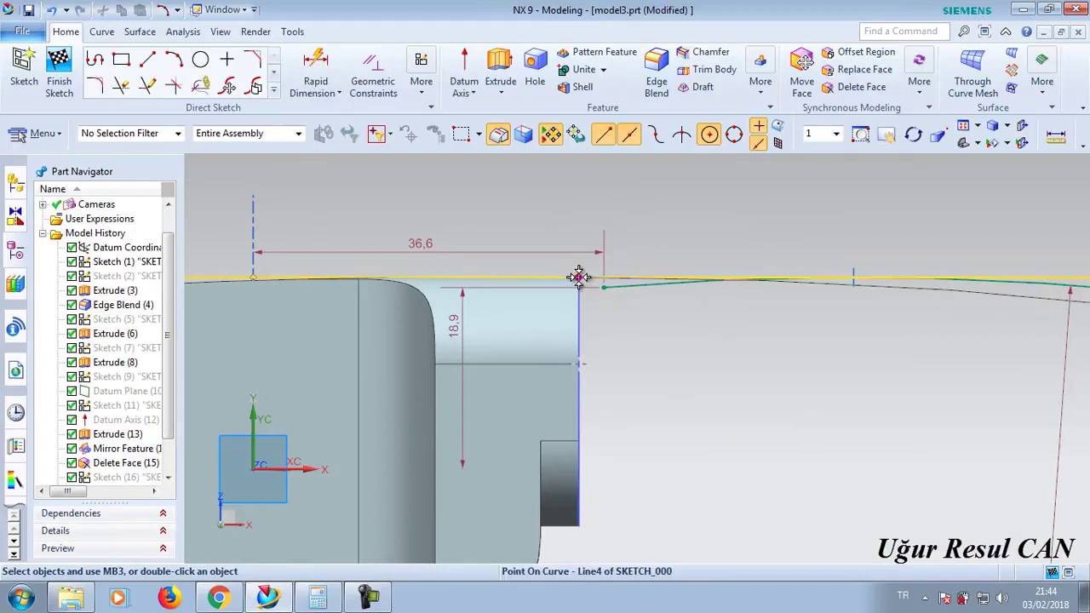
{"action": "scroll", "coordinate": [771, 324], "scroll_direction": "down", "scroll_amount": 5}
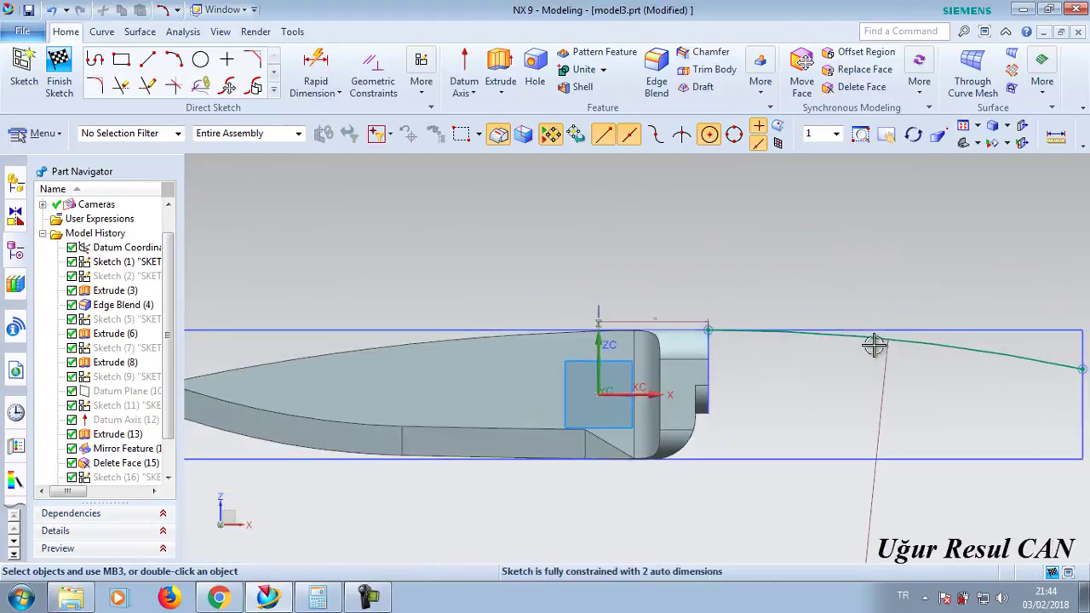
{"action": "left_click", "coordinate": [896, 388]}
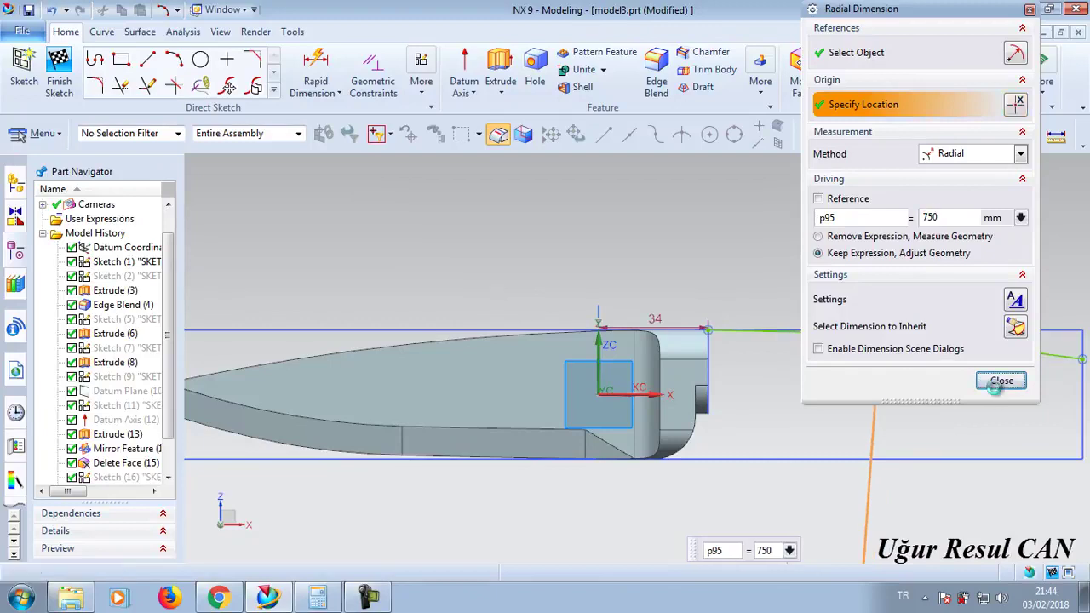
{"action": "left_click", "coordinate": [1001, 381]}
{"action": "scroll", "coordinate": [745, 359], "scroll_direction": "down", "scroll_amount": 2}
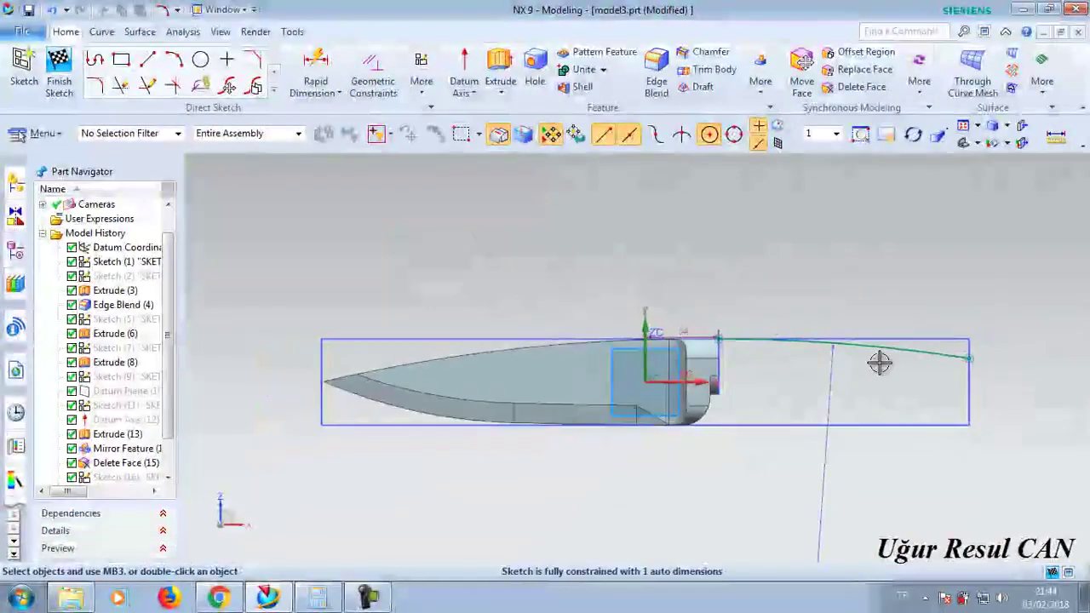
{"action": "mouse_move", "coordinate": [880, 363]}
{"action": "middle_mouse_down"}
{"action": "mouse_move", "coordinate": [857, 392]}
{"action": "mouse_move", "coordinate": [912, 451]}
{"action": "middle_mouse_up"}
{"action": "scroll", "coordinate": [927, 482], "scroll_direction": "up", "scroll_amount": 2}
{"action": "scroll", "coordinate": [782, 332], "scroll_direction": "up", "scroll_amount": 2}
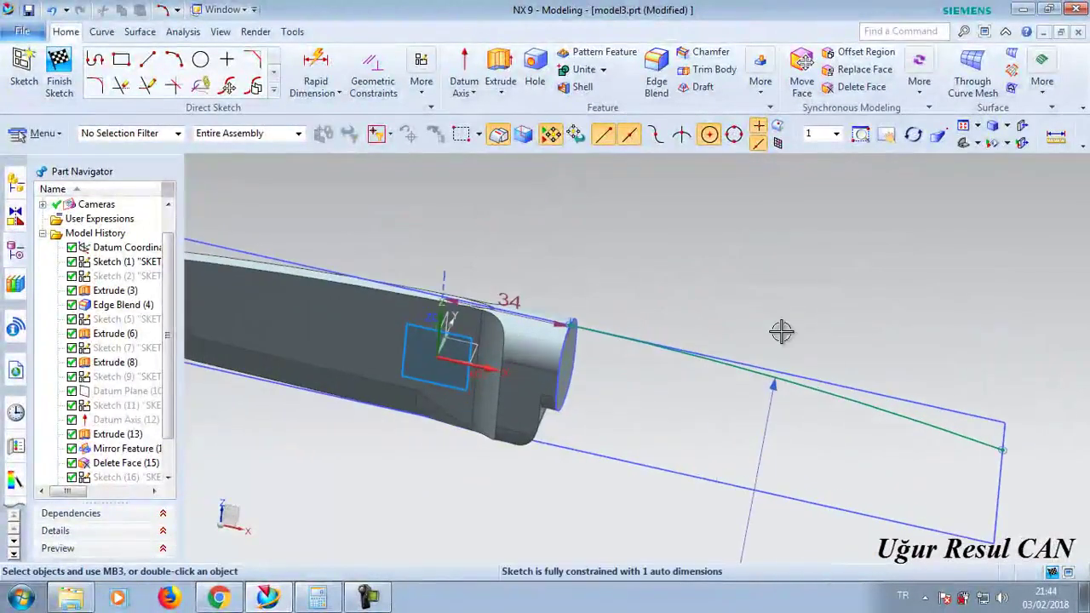
- Create an On Curve datum plane at the end of the blade arc
{"action": "left_click", "coordinate": [467, 90]}
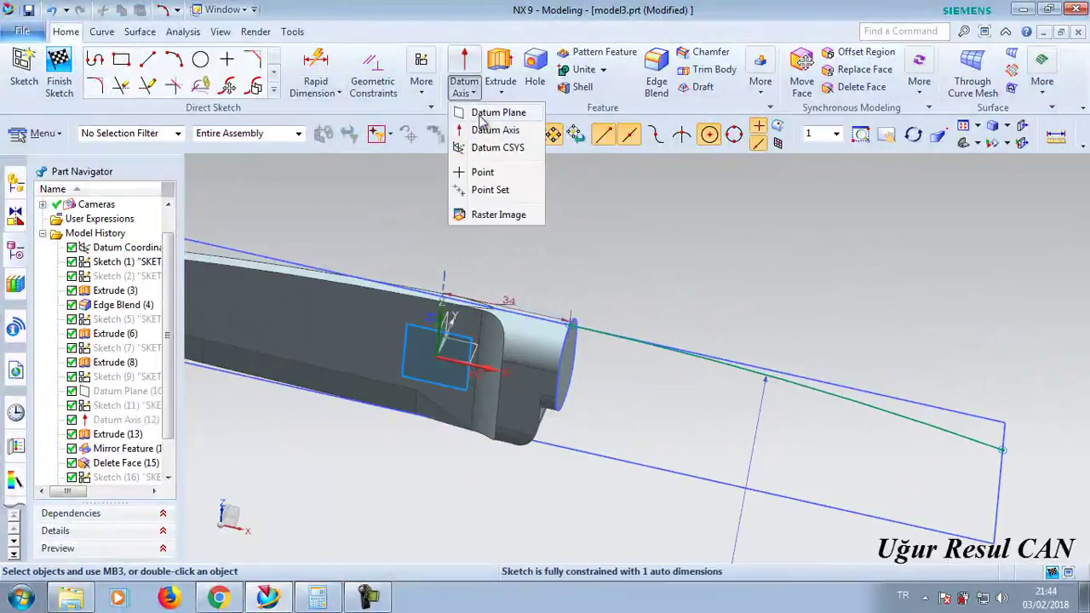
{"action": "left_click", "coordinate": [490, 114]}
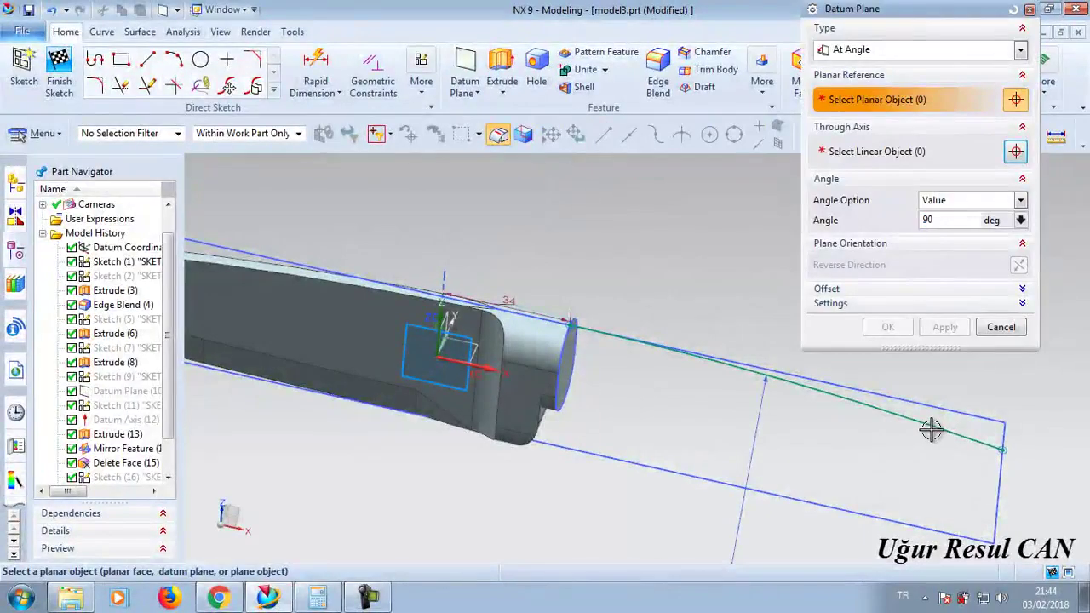
{"action": "left_click", "coordinate": [882, 51]}
{"action": "left_click", "coordinate": [861, 213]}
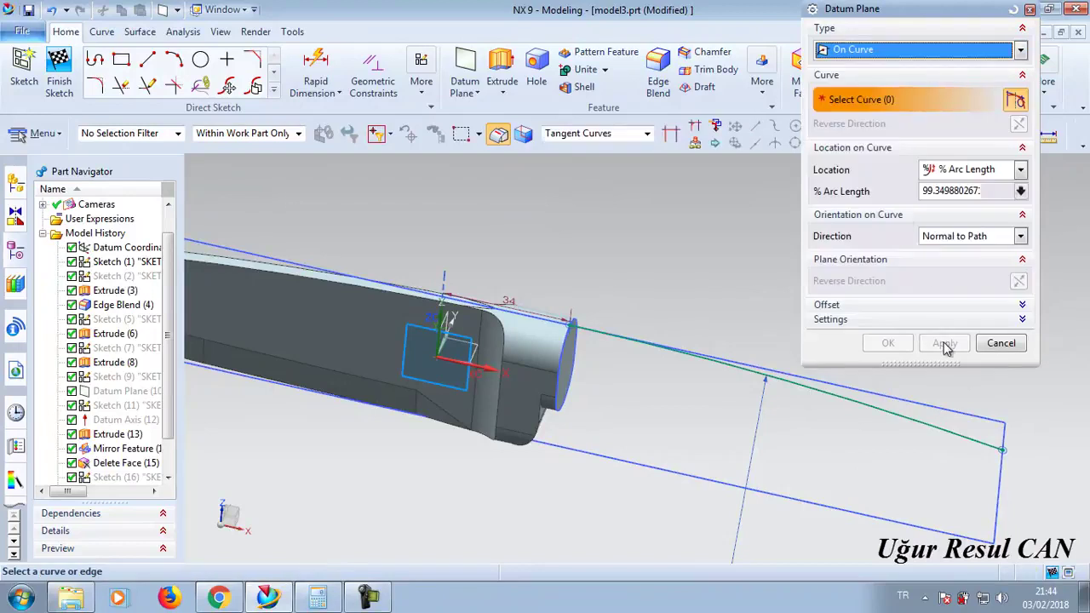
{"action": "left_click", "coordinate": [962, 433]}
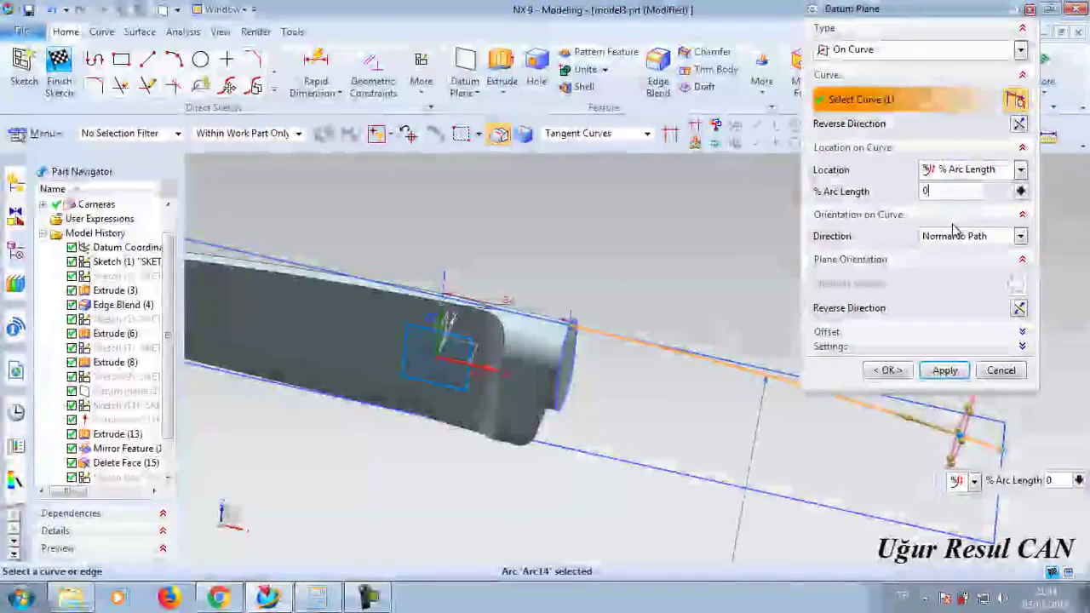
{"action": "left_click", "coordinate": [948, 375]}
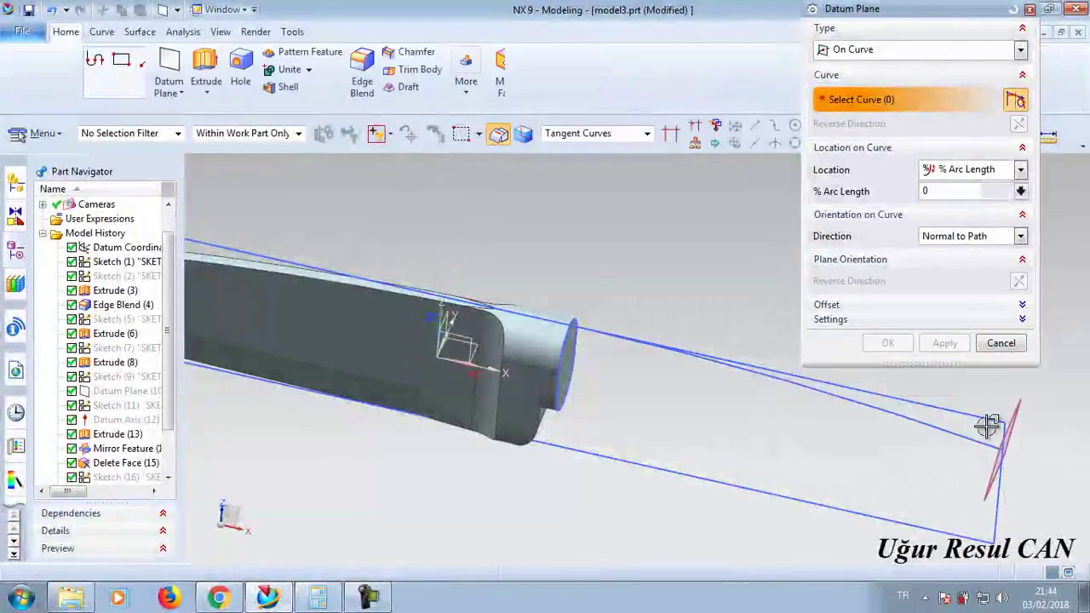
{"action": "mouse_move", "coordinate": [1005, 426]}
{"action": "middle_mouse_down"}
{"action": "mouse_move", "coordinate": [1040, 410]}
{"action": "mouse_move", "coordinate": [1022, 392]}
{"action": "middle_mouse_up"}
- Start a new sketch on the new Datum Plane (20)
{"action": "left_click", "coordinate": [1001, 342]}
{"action": "mouse_move", "coordinate": [966, 355]}
{"action": "middle_mouse_down"}
{"action": "mouse_move", "coordinate": [900, 292]}
{"action": "mouse_move", "coordinate": [809, 313]}
{"action": "middle_mouse_up"}
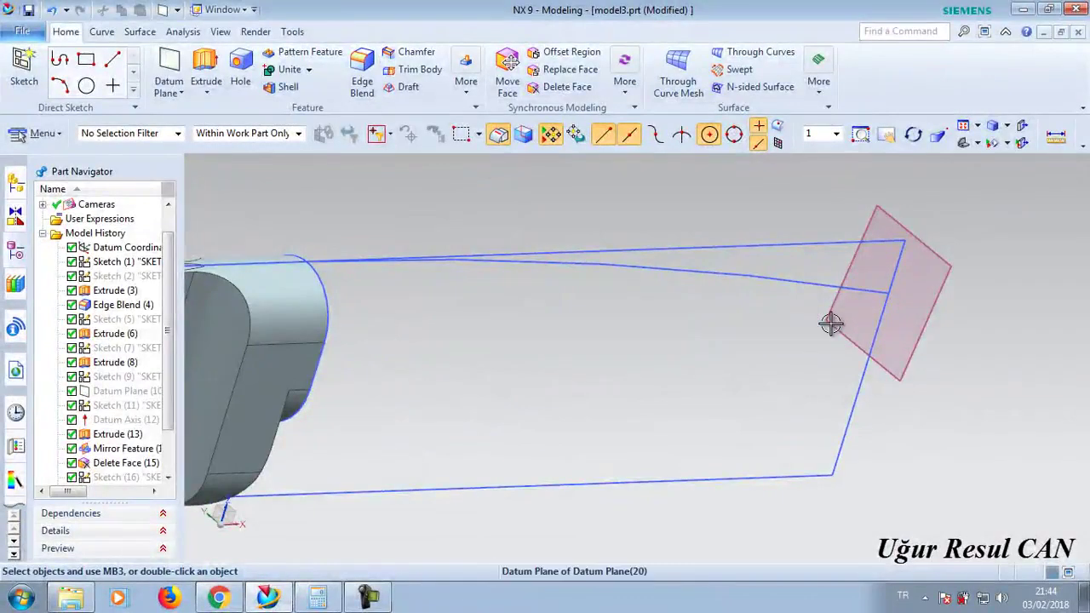
{"action": "left_click", "coordinate": [830, 324]}
{"action": "left_click", "coordinate": [24, 68]}
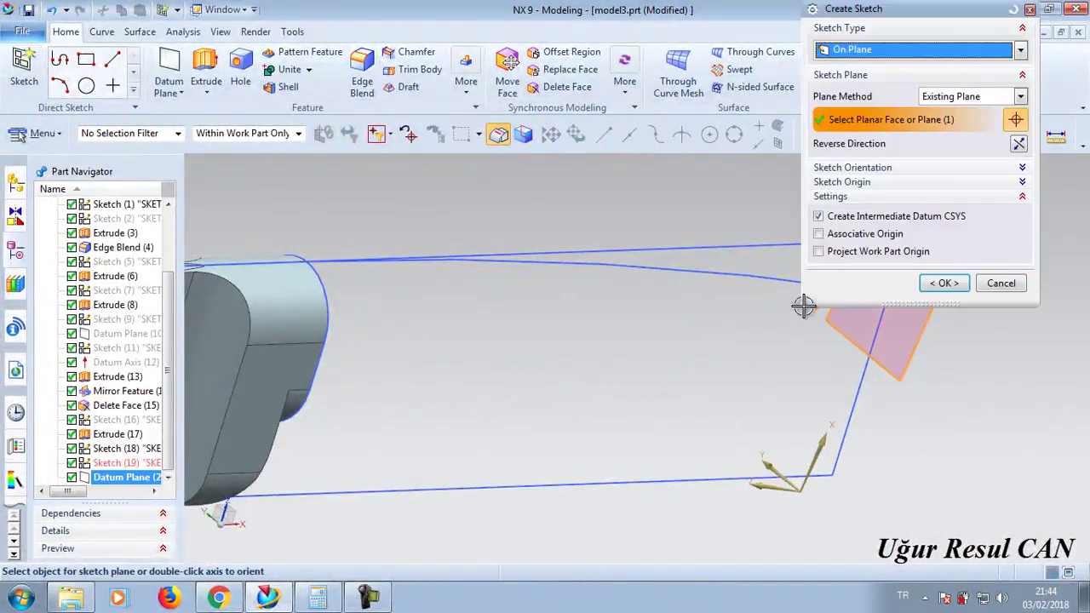
{"action": "left_click", "coordinate": [937, 292]}
{"action": "mouse_move", "coordinate": [818, 341]}
{"action": "middle_mouse_down"}
{"action": "mouse_move", "coordinate": [884, 265]}
{"action": "mouse_move", "coordinate": [866, 295]}
{"action": "mouse_move", "coordinate": [901, 295]}
{"action": "mouse_move", "coordinate": [945, 332]}
{"action": "mouse_move", "coordinate": [758, 267]}
{"action": "mouse_move", "coordinate": [728, 335]}
{"action": "mouse_move", "coordinate": [818, 310]}
{"action": "middle_mouse_up"}
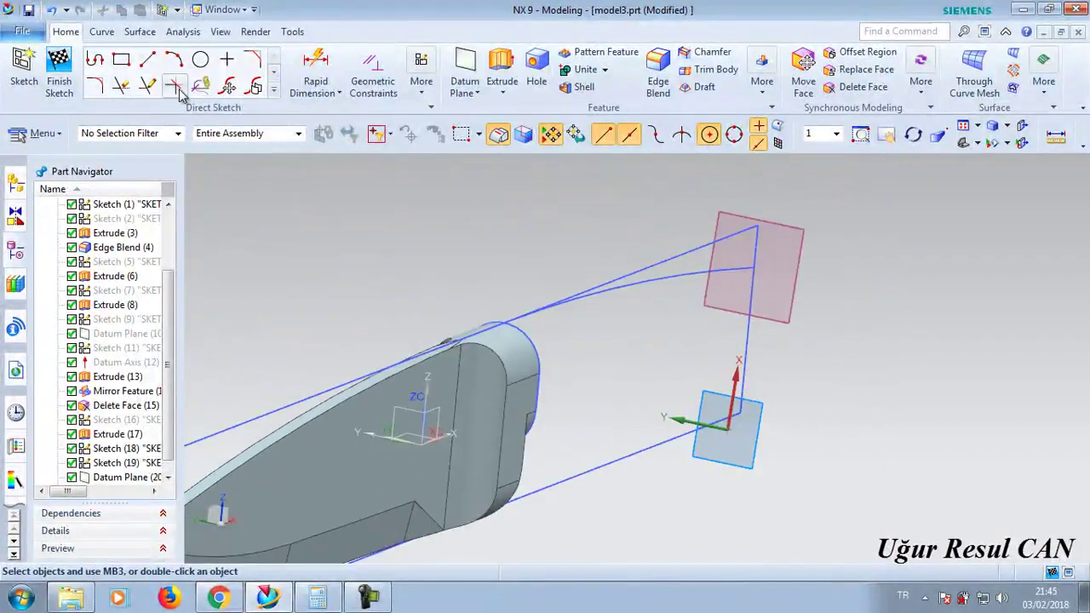
- Draw the guide line starting on the outline curve
{"action": "left_click", "coordinate": [147, 59]}
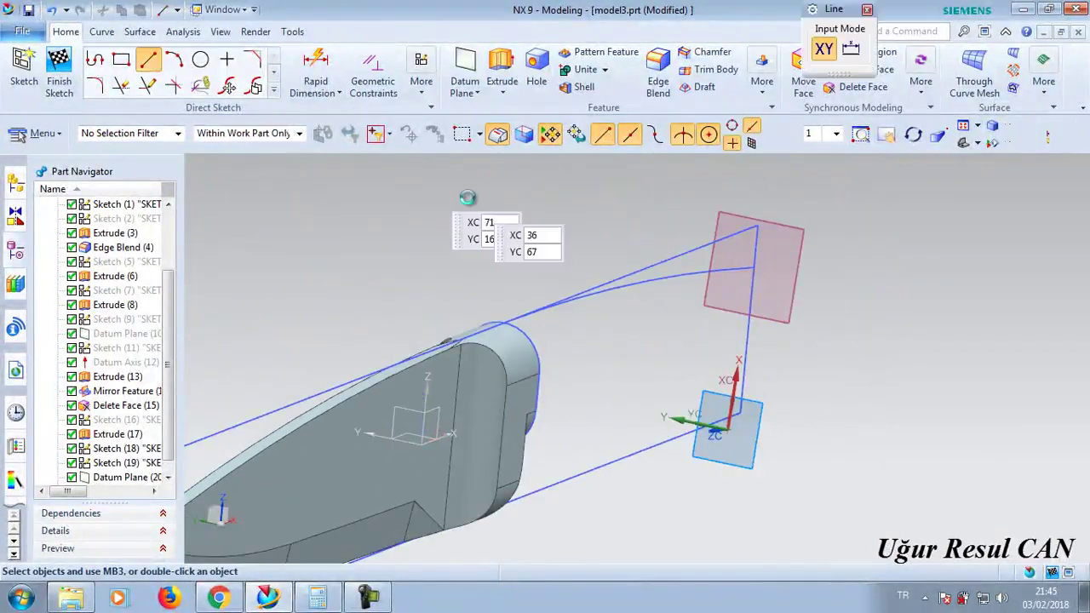
{"action": "left_click", "coordinate": [754, 269]}
{"action": "left_click", "coordinate": [724, 460]}
{"action": "key", "text": "Escape"}
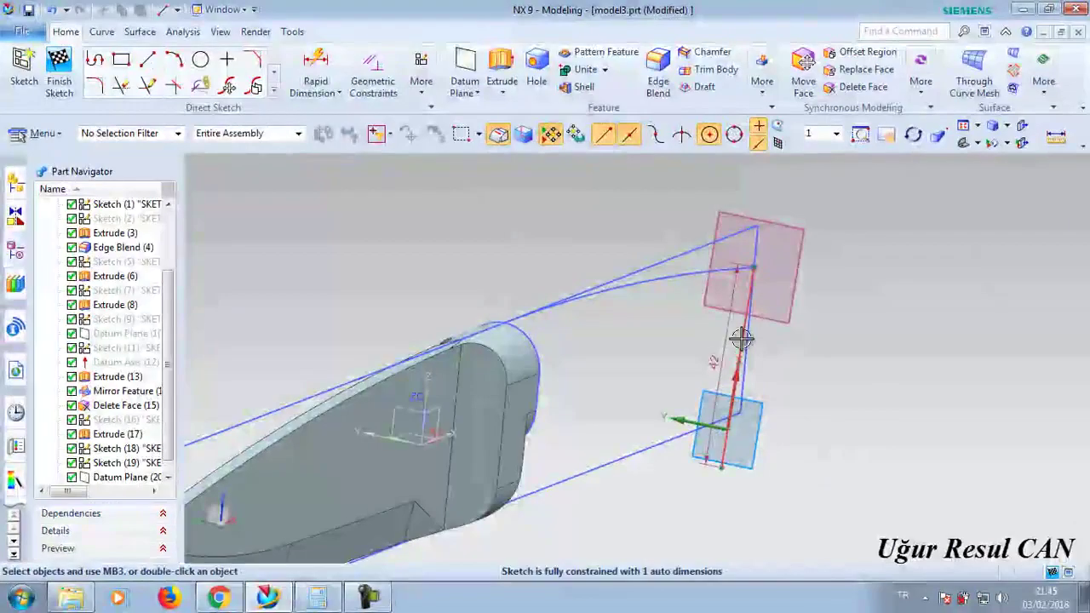
{"action": "left_click", "coordinate": [747, 324]}
{"action": "right_click", "coordinate": [748, 324]}
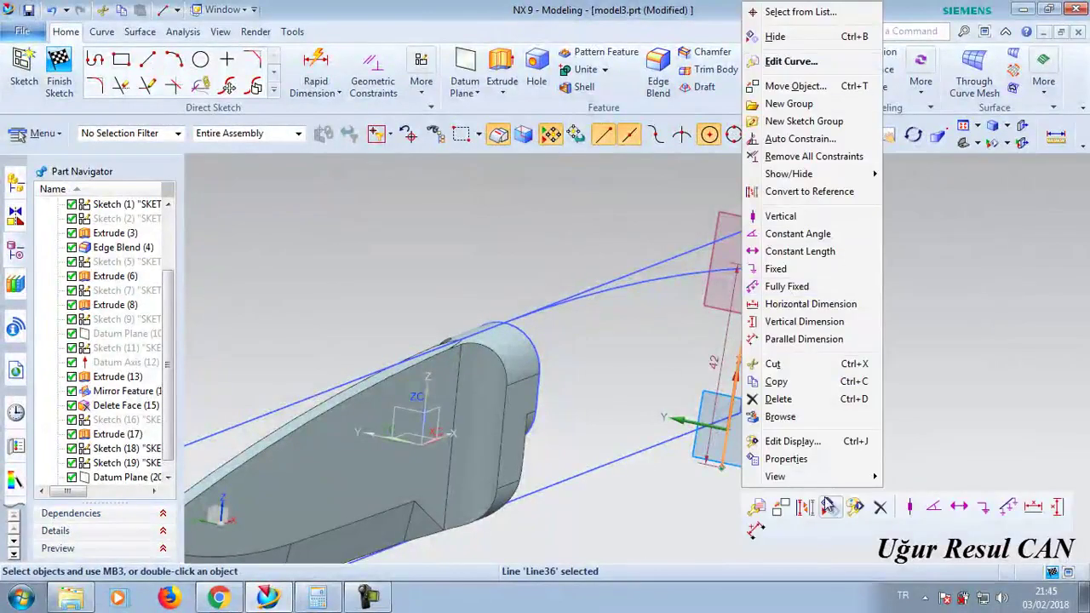
{"action": "left_click", "coordinate": [829, 507]}
{"action": "scroll", "coordinate": [763, 326], "scroll_direction": "up", "scroll_amount": 3}
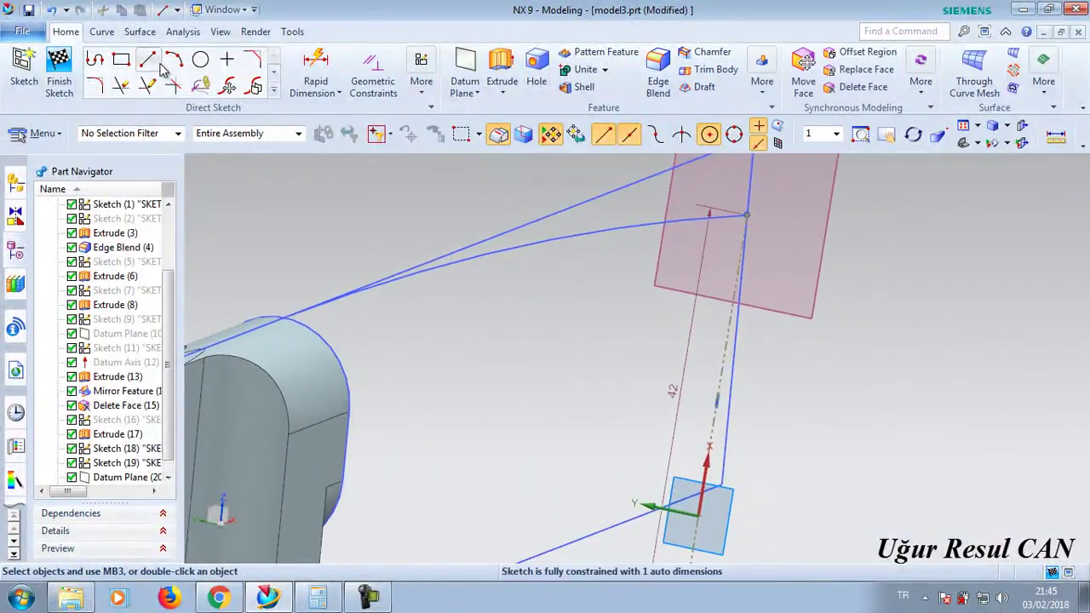
- Add a 15 by 11 ellipse on the line and a 15 mm line from its centre
{"action": "left_click", "coordinate": [273, 89]}
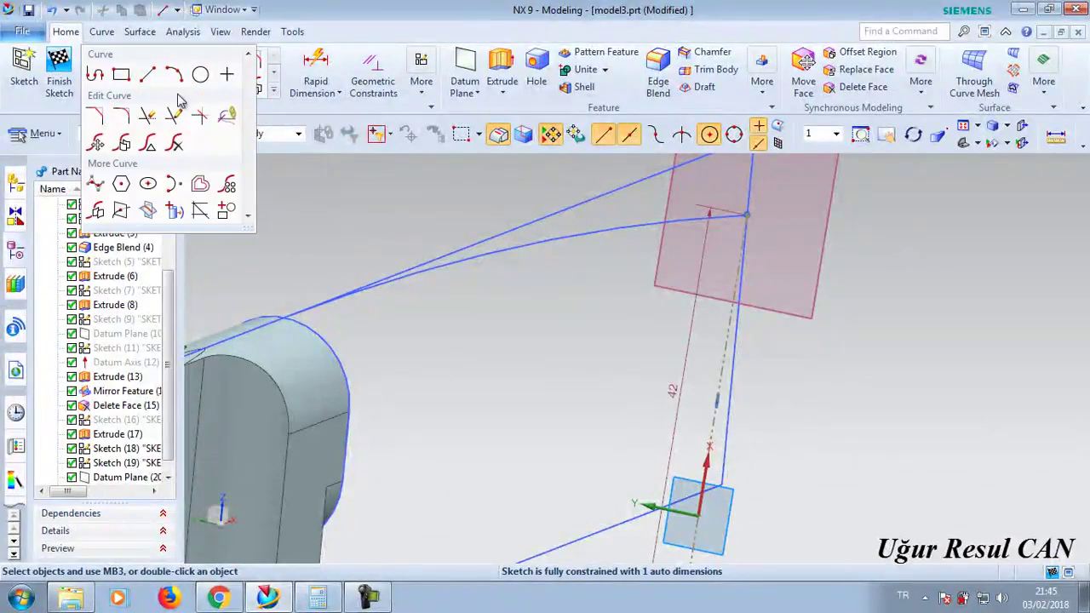
{"action": "left_click", "coordinate": [148, 185]}
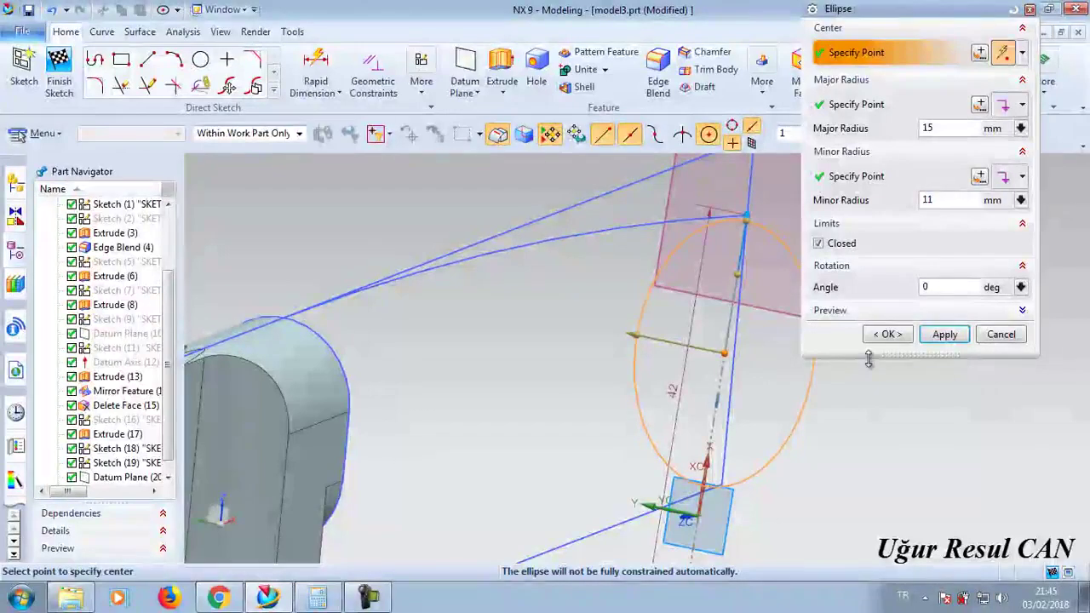
{"action": "left_click", "coordinate": [944, 334]}
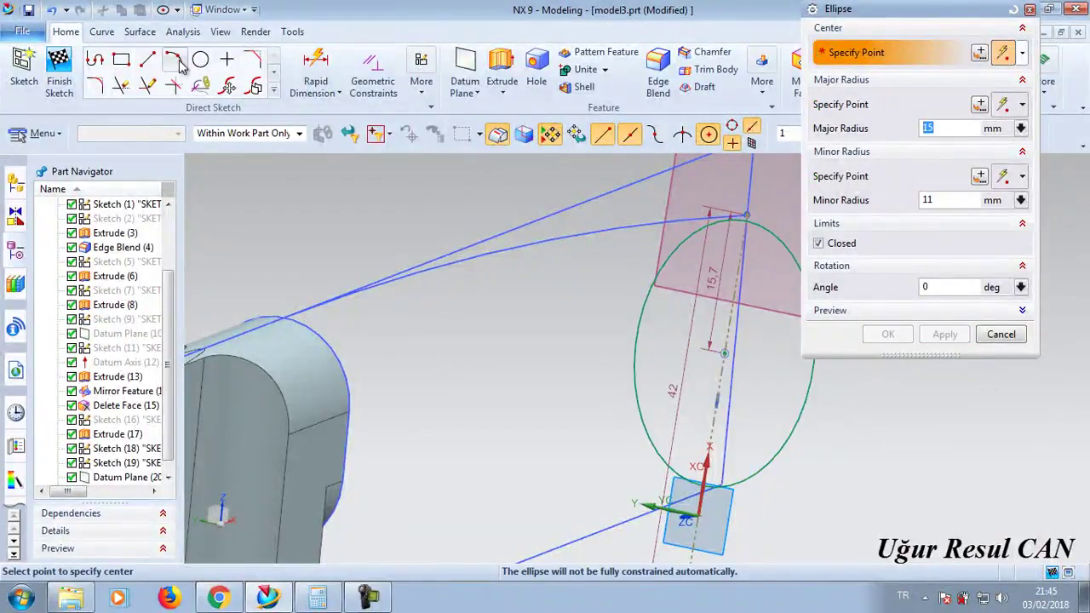
{"action": "left_click", "coordinate": [147, 59]}
{"action": "left_click", "coordinate": [724, 352]}
{"action": "left_click", "coordinate": [606, 328]}
{"action": "key", "text": "Escape"}
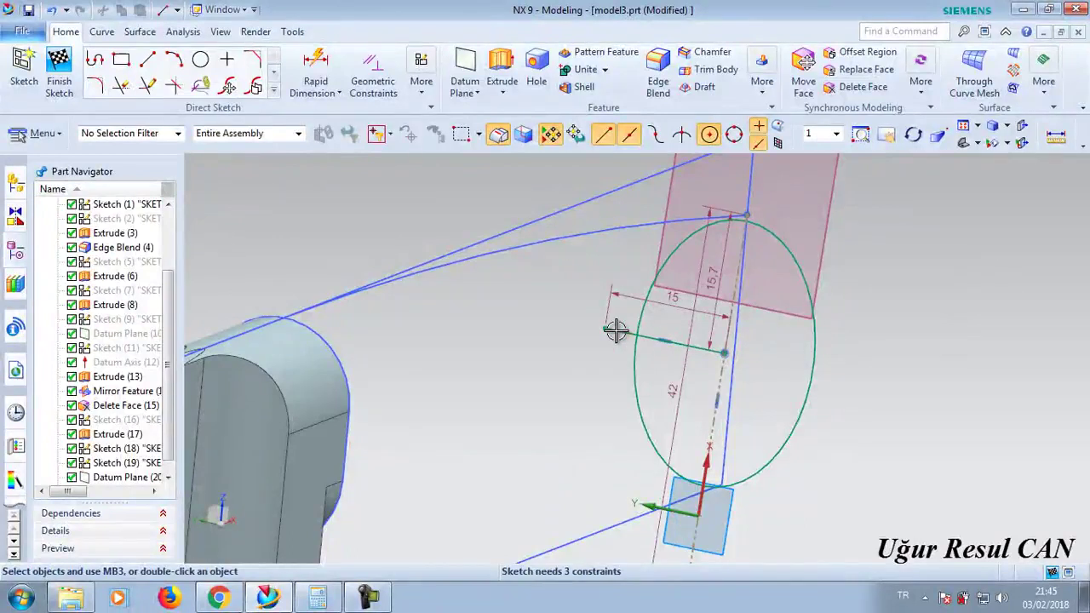
{"action": "right_click", "coordinate": [616, 330]}
{"action": "key", "text": "Escape"}
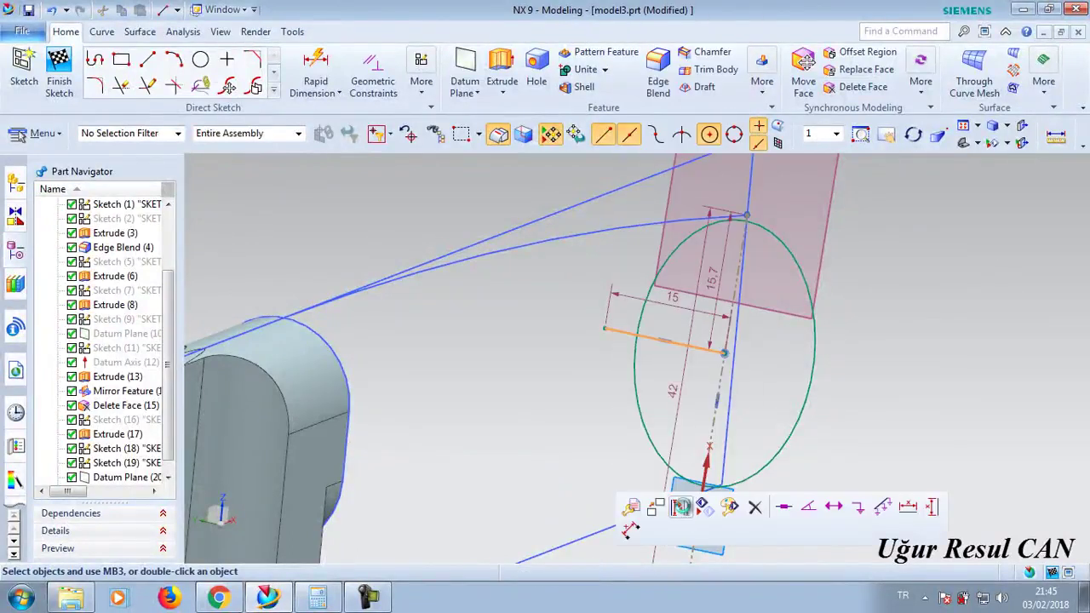
- Quick Trim the ellipse's left and right parts, leaving a quarter arc
{"action": "left_click", "coordinate": [274, 90]}
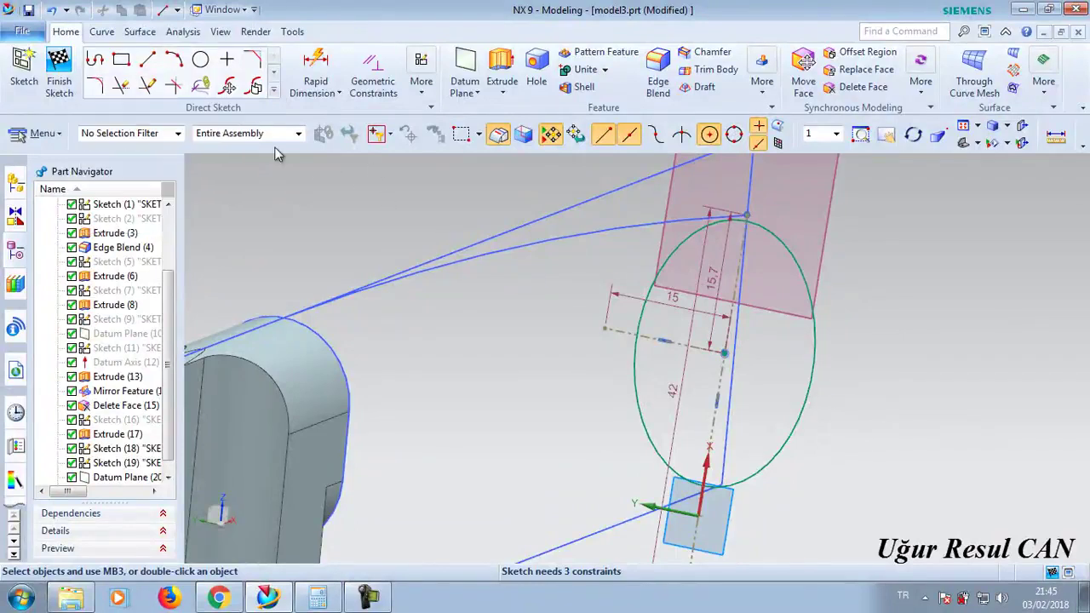
{"action": "left_click", "coordinate": [124, 85]}
{"action": "left_click", "coordinate": [637, 365]}
{"action": "left_click", "coordinate": [774, 429]}
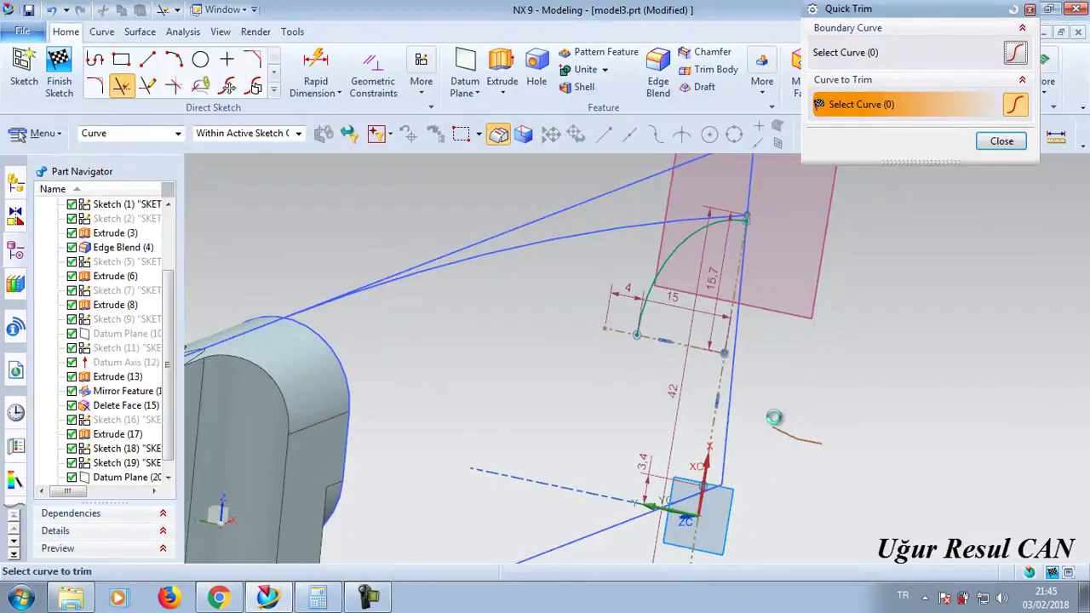
{"action": "middle_click", "coordinate": [771, 390]}
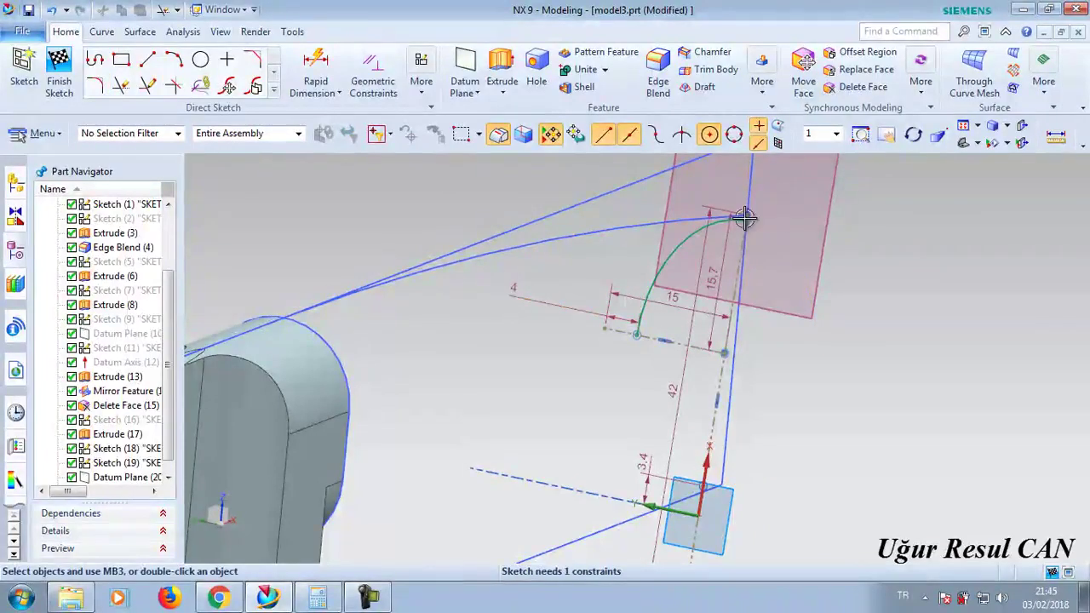
{"action": "scroll", "coordinate": [774, 203], "scroll_direction": "up", "scroll_amount": 3}
- Try a point-on-curve constraint between the arc's upper end and the guide line end
{"action": "scroll", "coordinate": [766, 267], "scroll_direction": "up", "scroll_amount": 1}
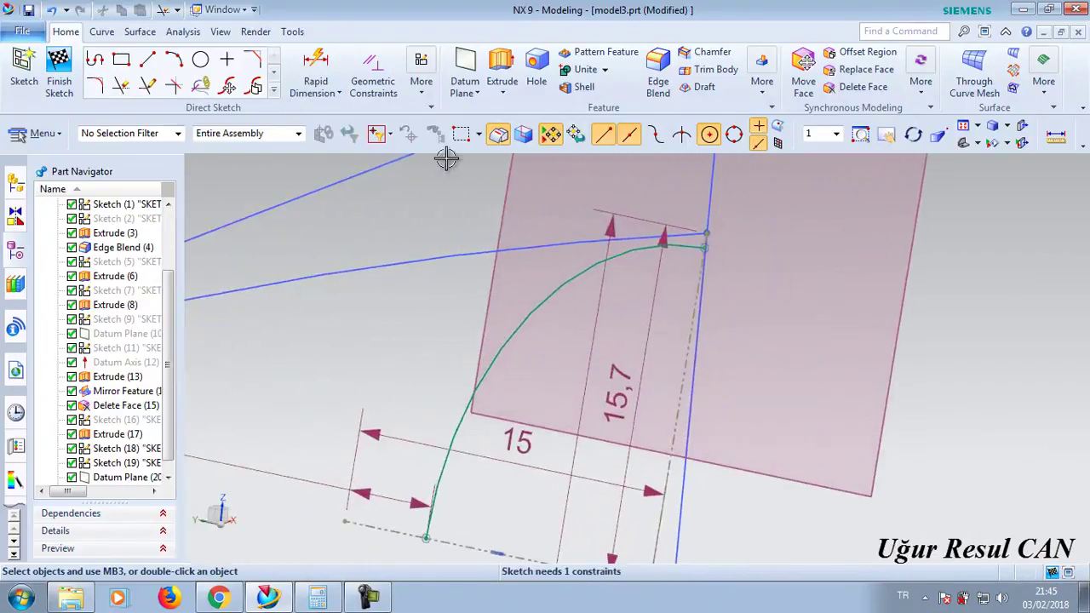
{"action": "left_click", "coordinate": [373, 81]}
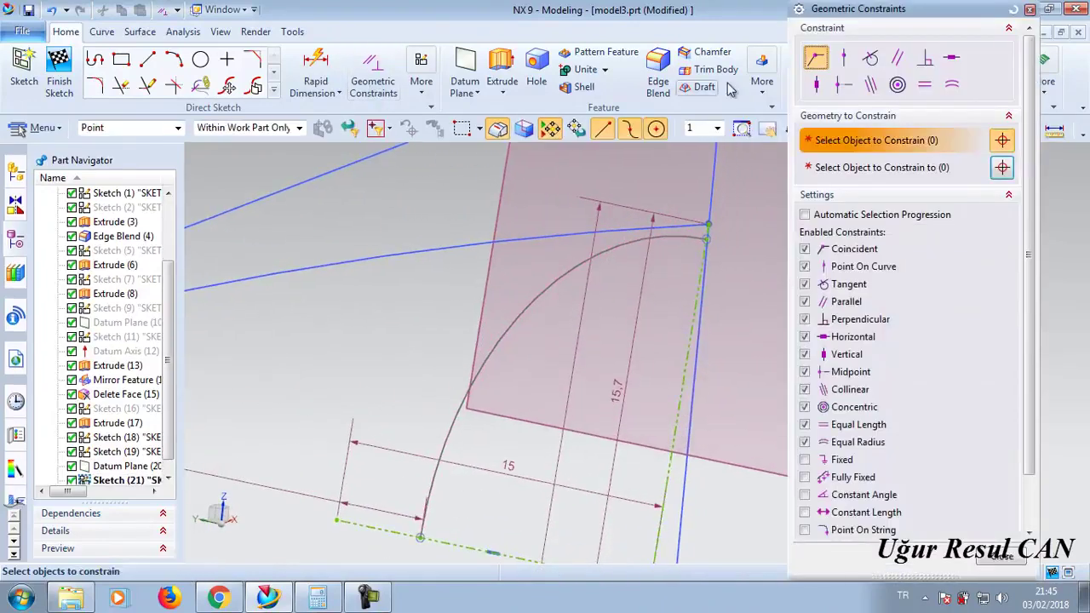
{"action": "left_click", "coordinate": [842, 58]}
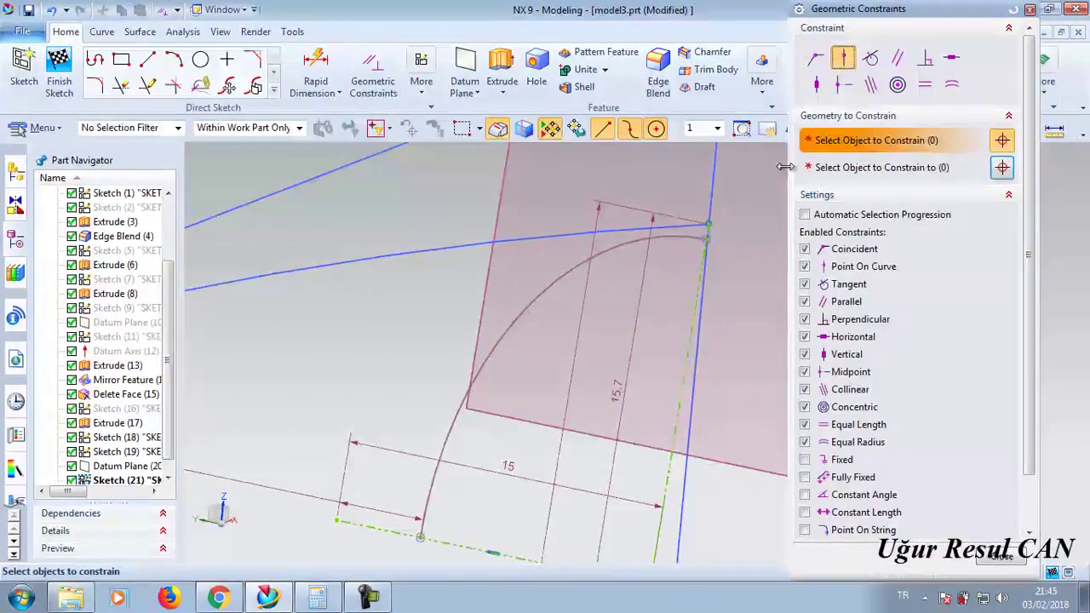
{"action": "left_click", "coordinate": [708, 239]}
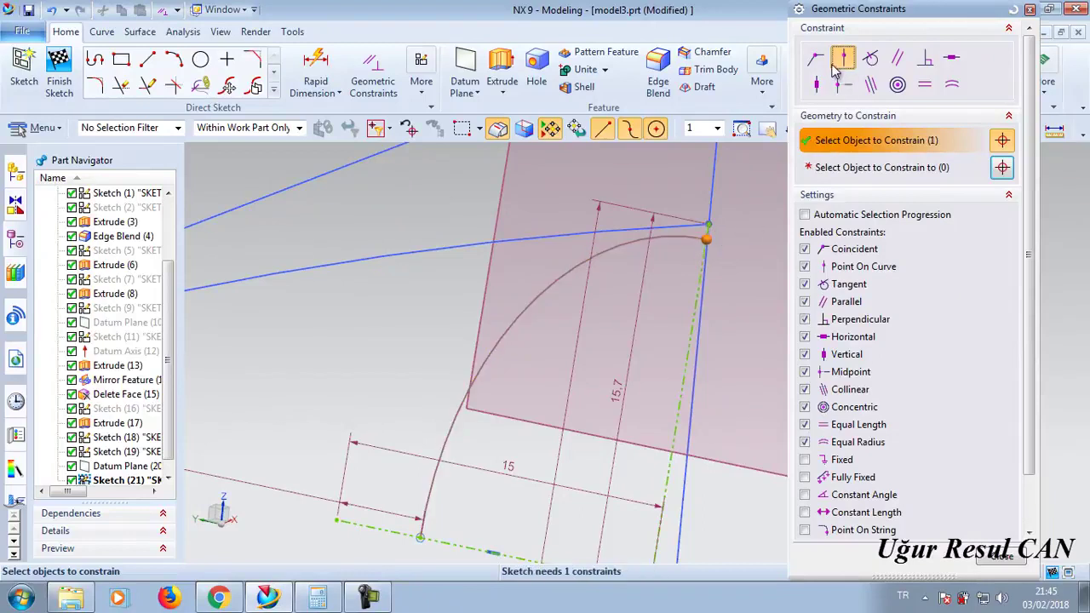
{"action": "left_click", "coordinate": [712, 223]}
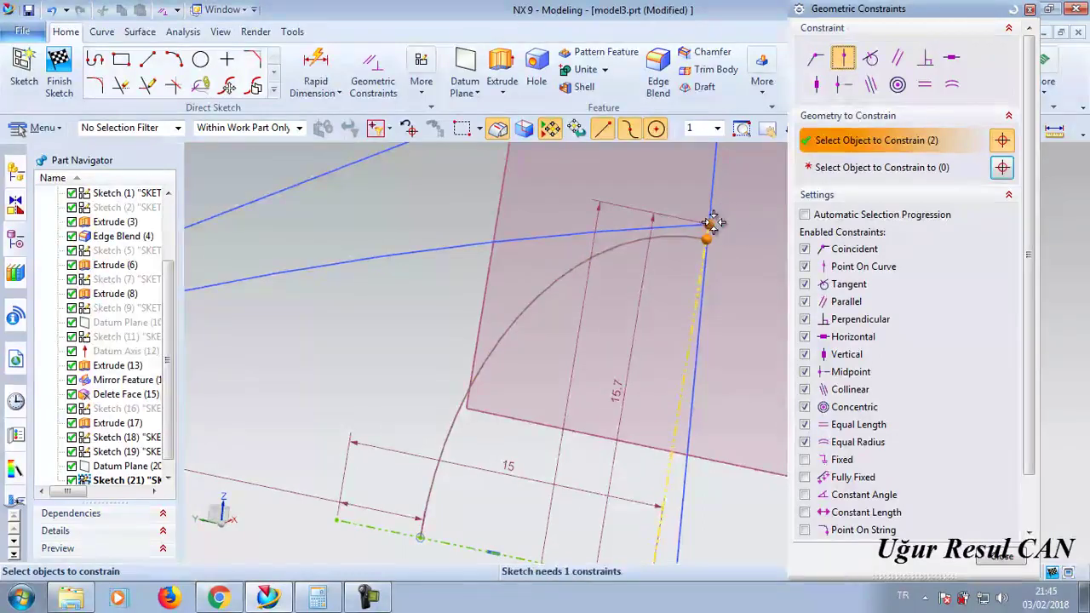
{"action": "middle_click", "coordinate": [848, 89]}
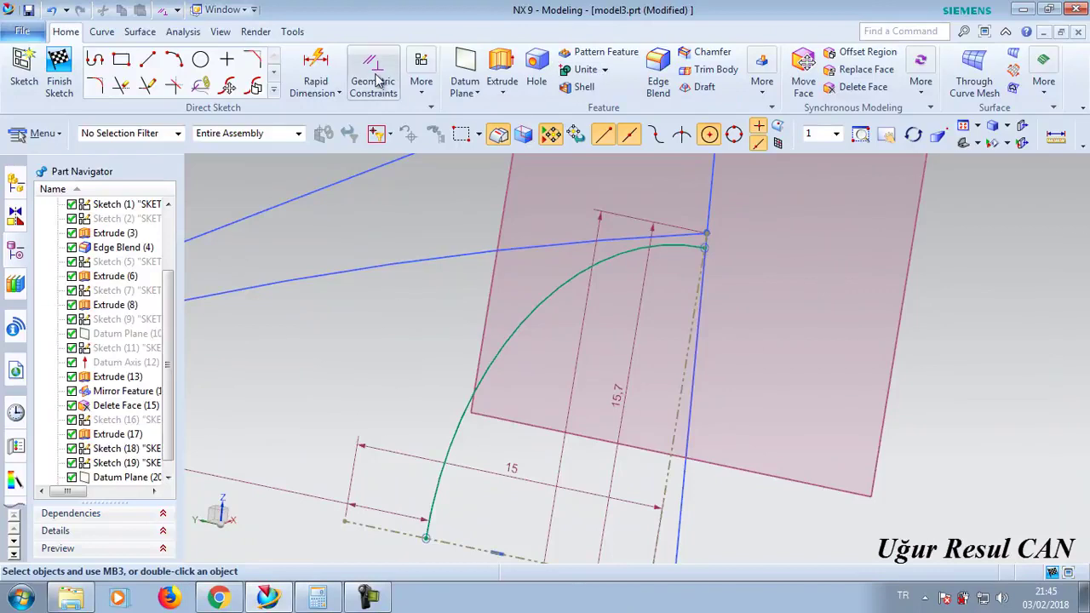
- Make the arc's upper end point coincident with the guide line's end point
{"action": "left_click", "coordinate": [372, 68]}
{"action": "left_click", "coordinate": [803, 60]}
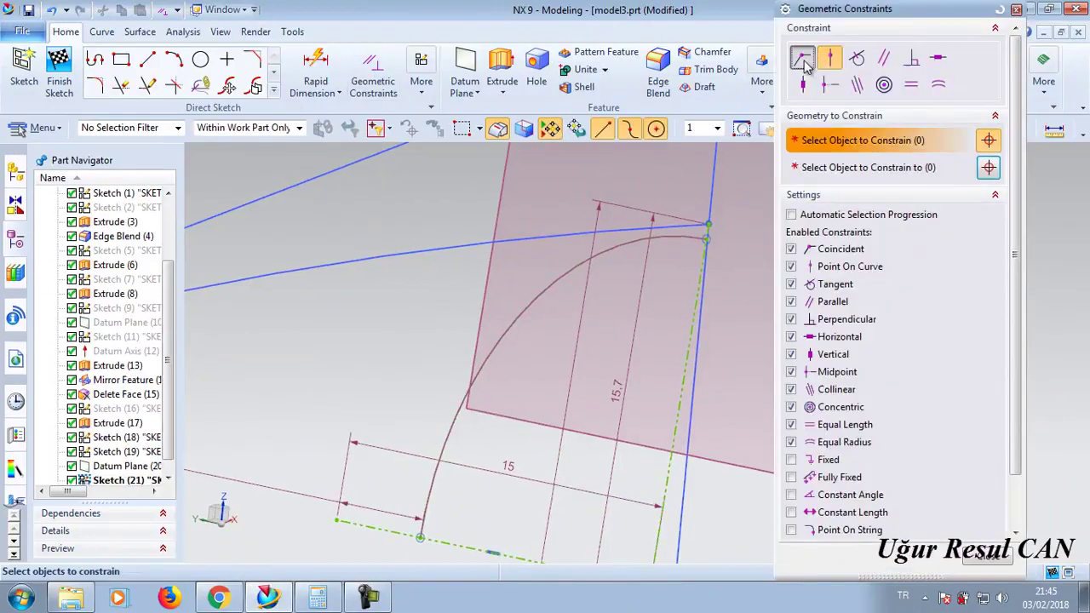
{"action": "left_click", "coordinate": [712, 226]}
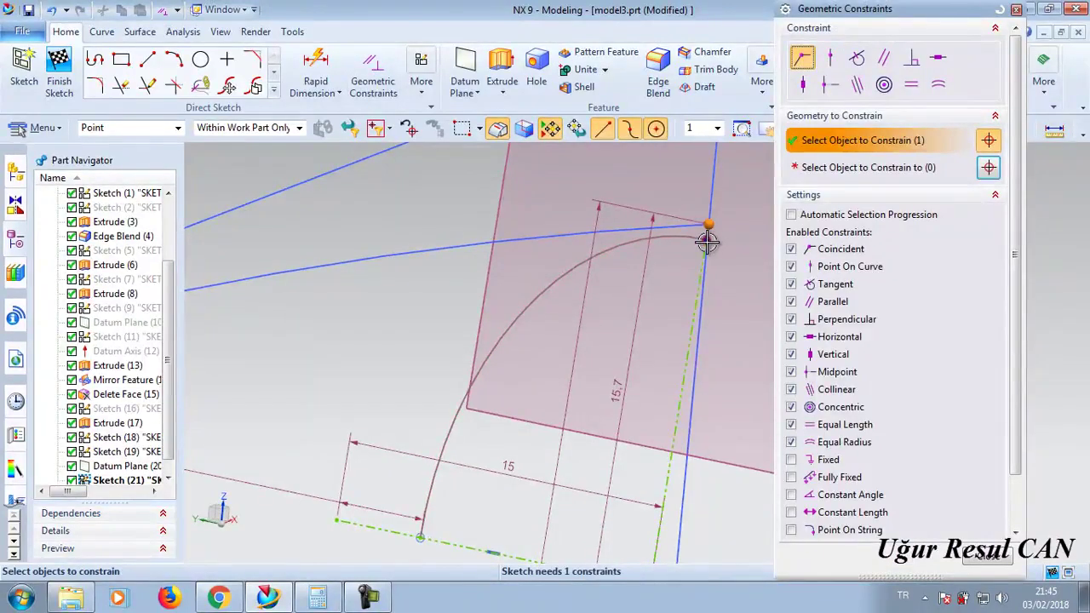
{"action": "middle_click", "coordinate": [708, 246]}
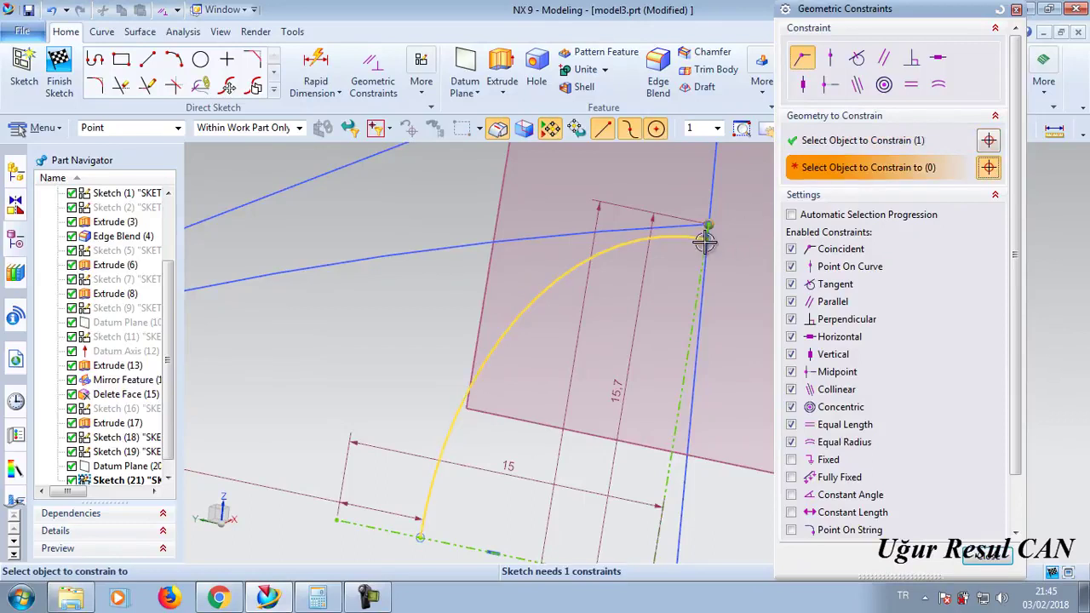
{"action": "left_click", "coordinate": [705, 244]}
{"action": "left_click", "coordinate": [988, 554]}
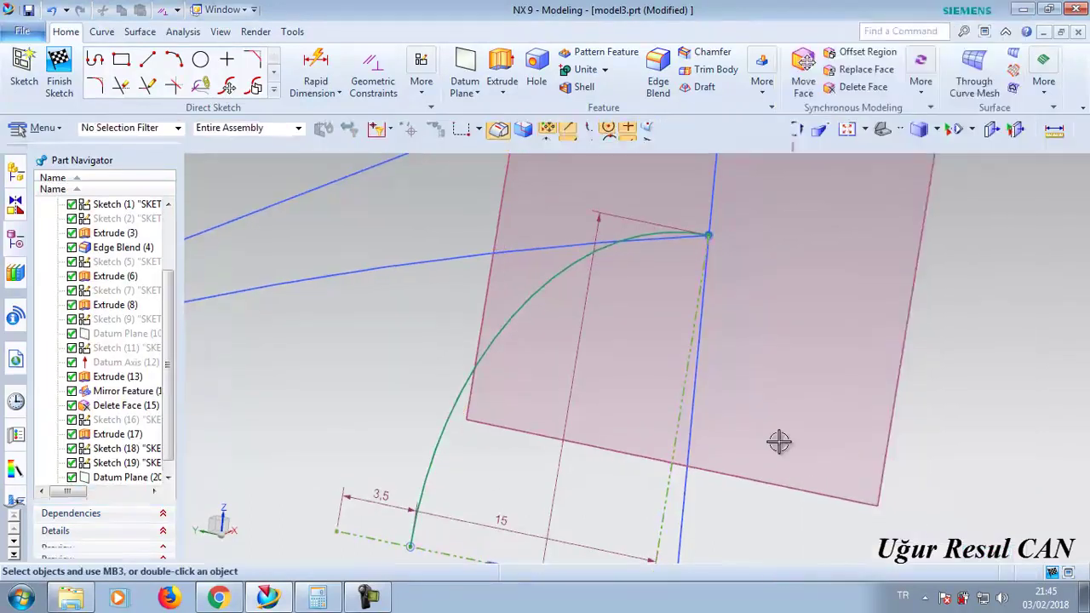
{"action": "middle_click_drag", "start_coordinate": [779, 440], "coordinate": [723, 340]}
{"action": "mouse_move", "coordinate": [652, 384]}
{"action": "middle_mouse_down", "text": "shift"}
{"action": "mouse_move", "coordinate": [592, 288]}
{"action": "mouse_move", "coordinate": [572, 314]}
{"action": "middle_mouse_up", "text": "shift"}
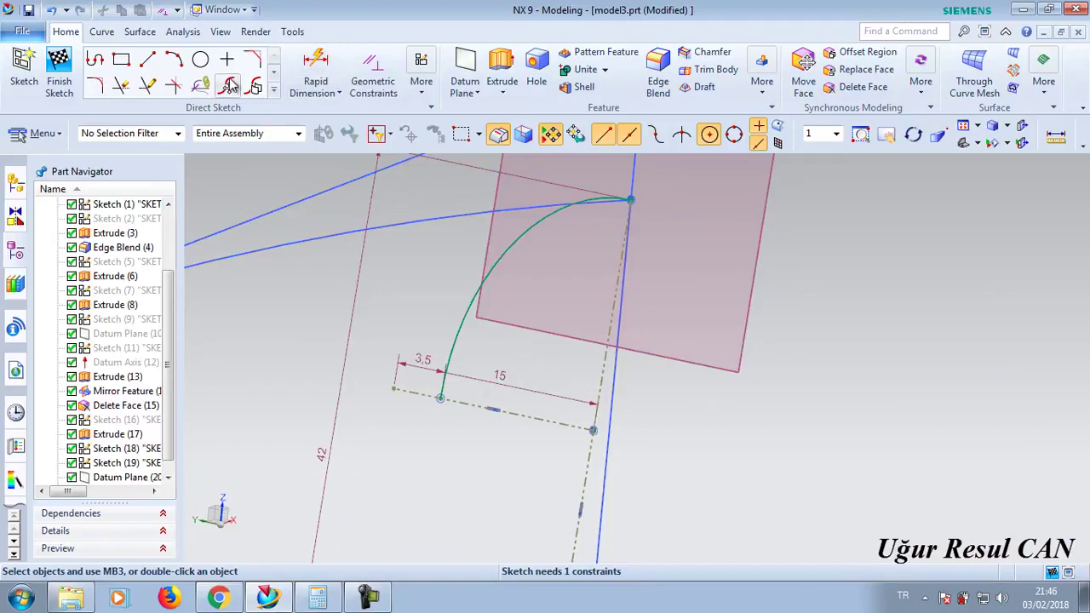
- Mirror the arc chain across the dashed 15-long line
{"action": "left_click", "coordinate": [275, 93]}
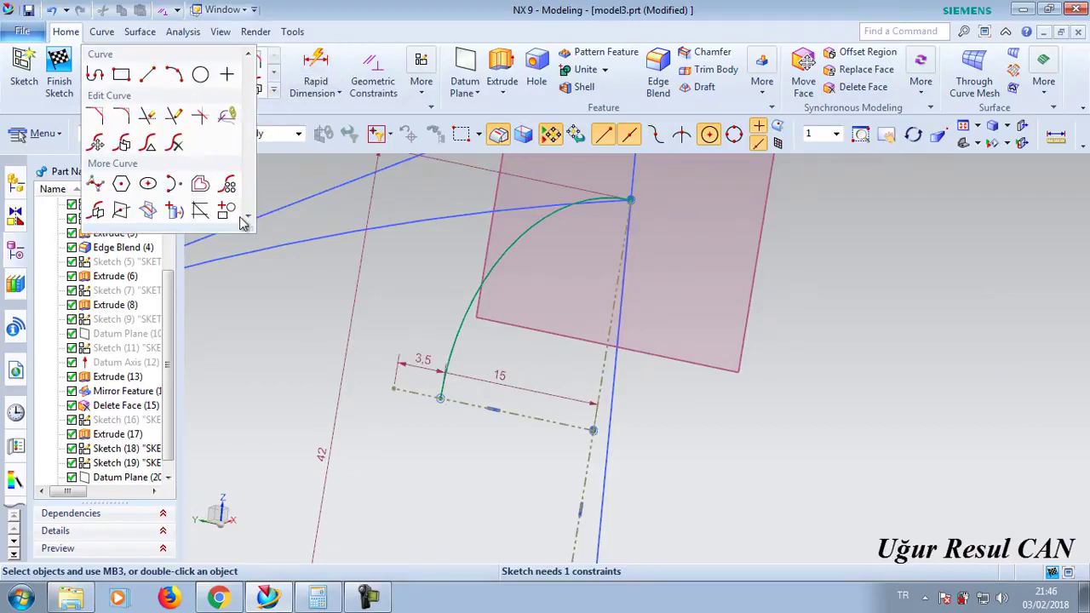
{"action": "left_click", "coordinate": [100, 212]}
{"action": "left_click", "coordinate": [497, 259]}
{"action": "left_click", "coordinate": [940, 114]}
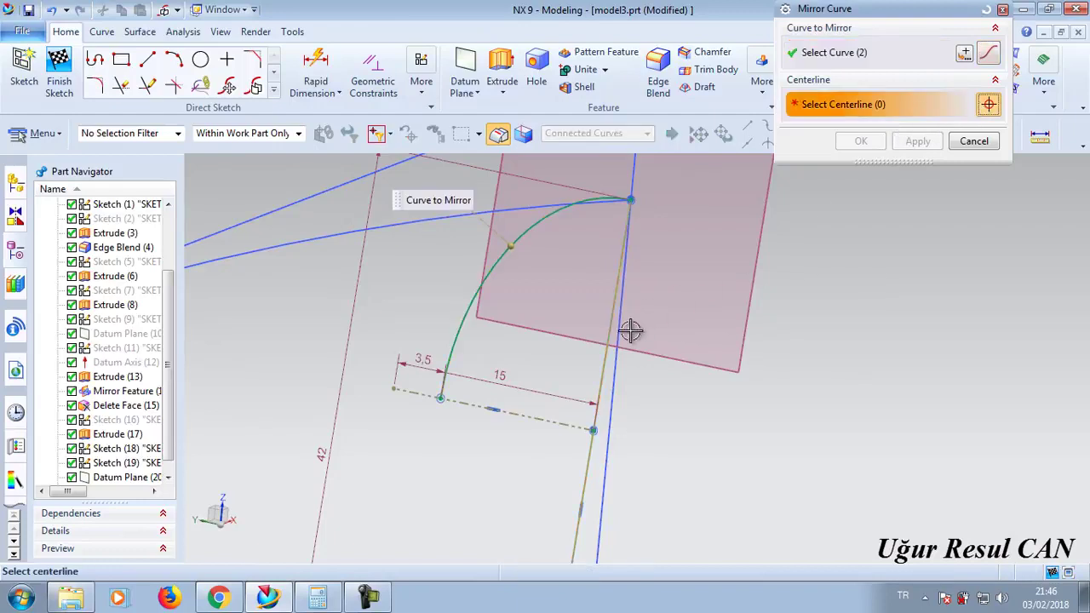
{"action": "left_click", "coordinate": [561, 423]}
{"action": "left_click", "coordinate": [913, 143]}
{"action": "mouse_move", "coordinate": [669, 359]}
{"action": "middle_mouse_down"}
{"action": "mouse_move", "coordinate": [575, 247]}
{"action": "mouse_move", "coordinate": [645, 221]}
{"action": "mouse_move", "coordinate": [645, 189]}
{"action": "middle_mouse_up"}
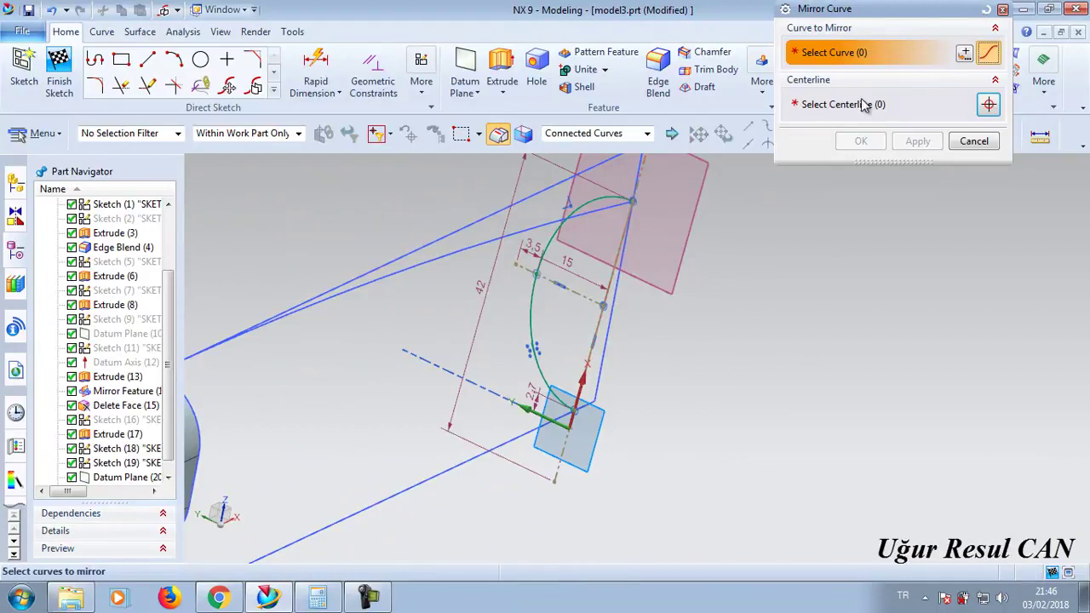
- Restart Mirror Curve twice, cancelling to redo the arc selection
{"action": "left_click", "coordinate": [547, 254]}
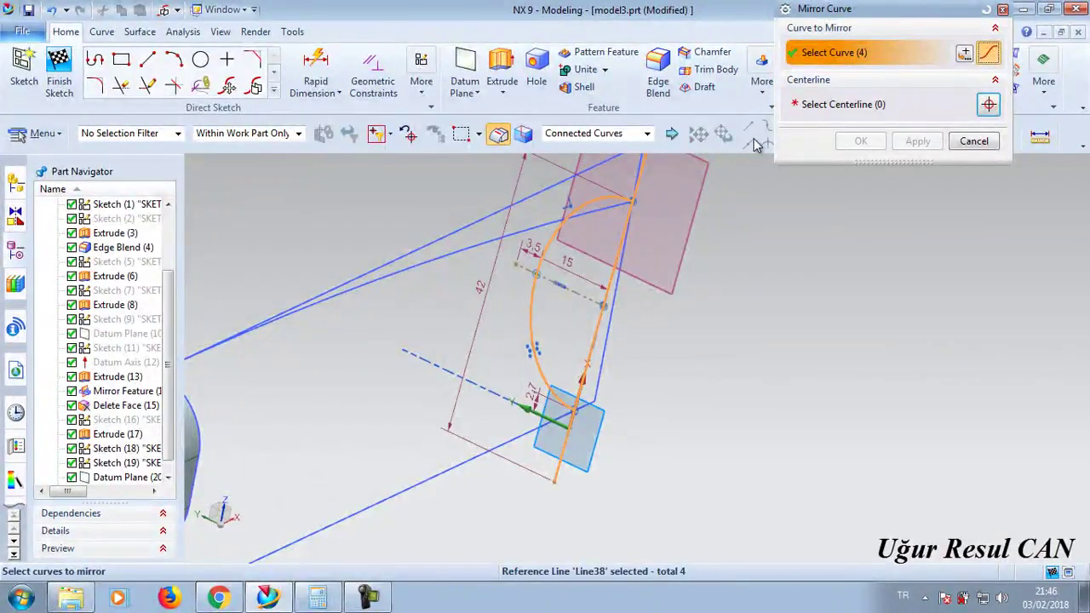
{"action": "key", "text": "Escape"}
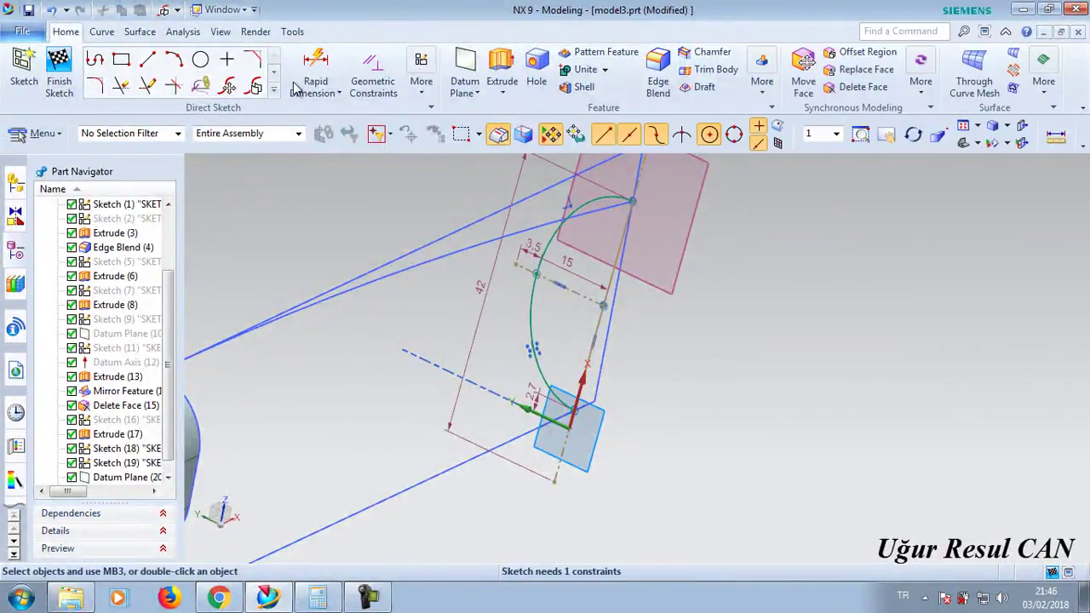
{"action": "left_click", "coordinate": [273, 88]}
{"action": "left_click", "coordinate": [92, 213]}
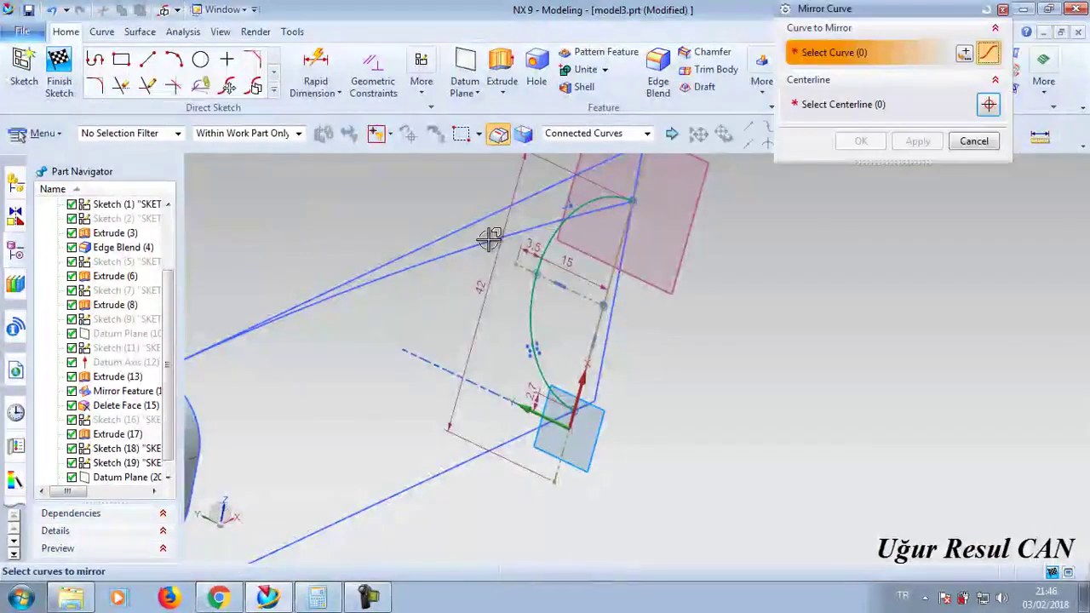
{"action": "left_click", "coordinate": [553, 237]}
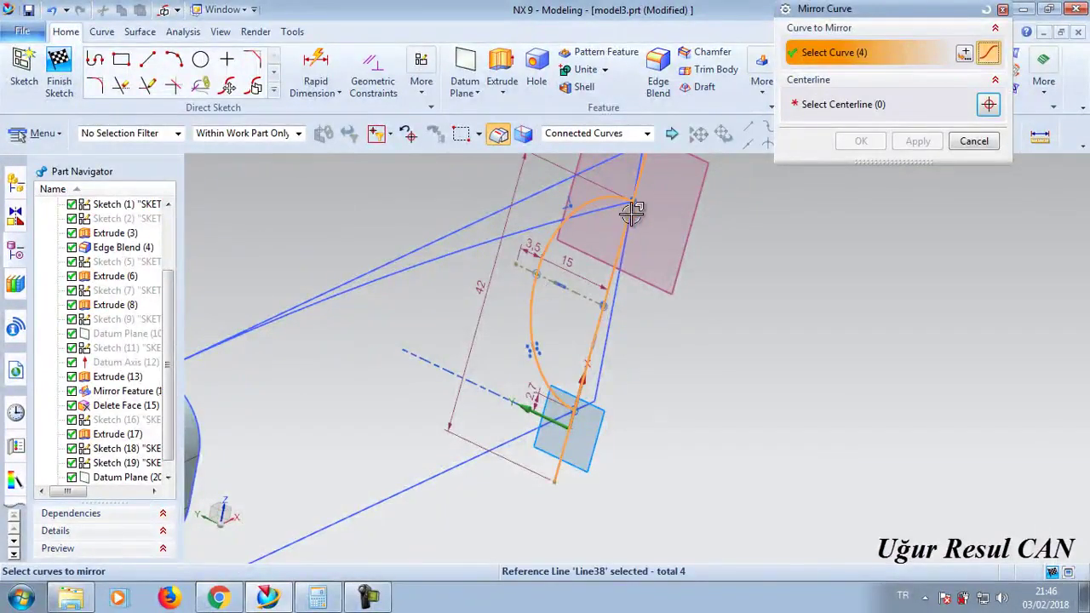
{"action": "key", "text": "Escape"}
{"action": "left_click", "coordinate": [273, 89]}
{"action": "left_click", "coordinate": [94, 213]}
- With the Single Curve rule, mirror the arc across the red centerline to close the oval
{"action": "left_click", "coordinate": [647, 132]}
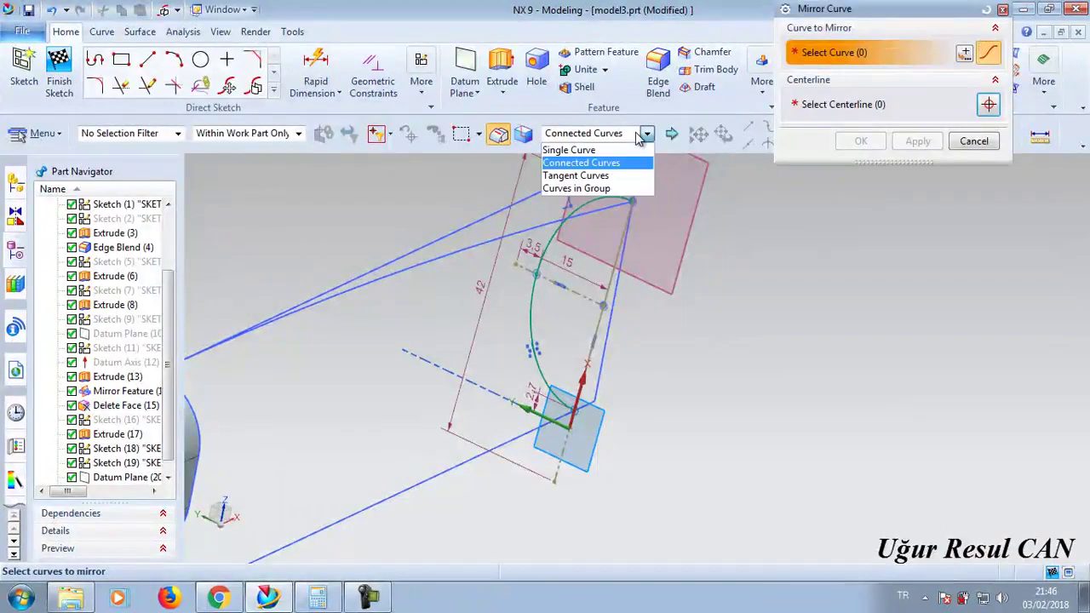
{"action": "left_click", "coordinate": [586, 150]}
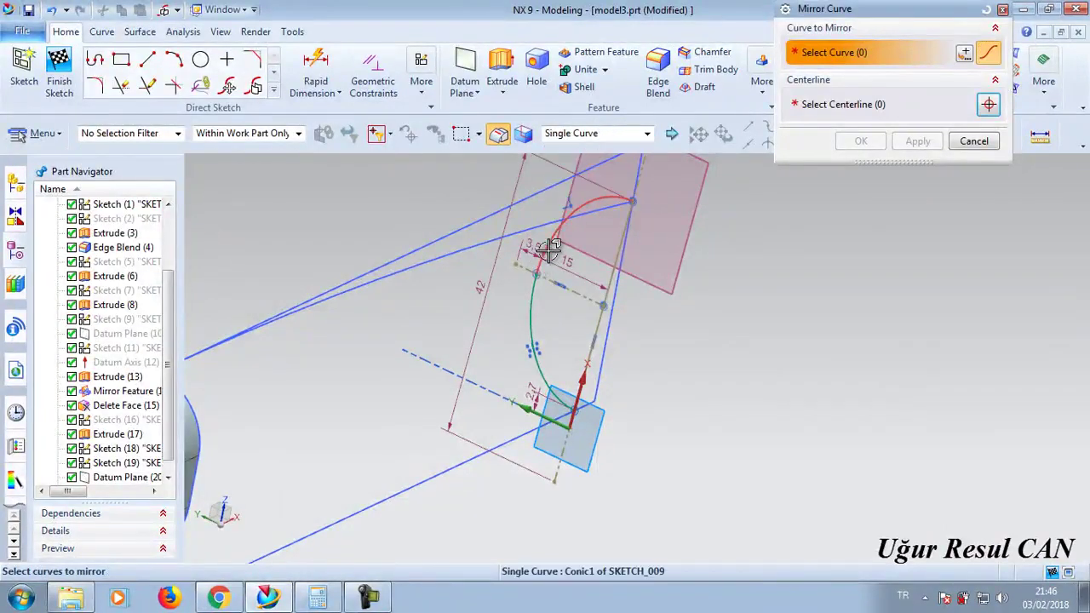
{"action": "middle_click", "coordinate": [630, 256]}
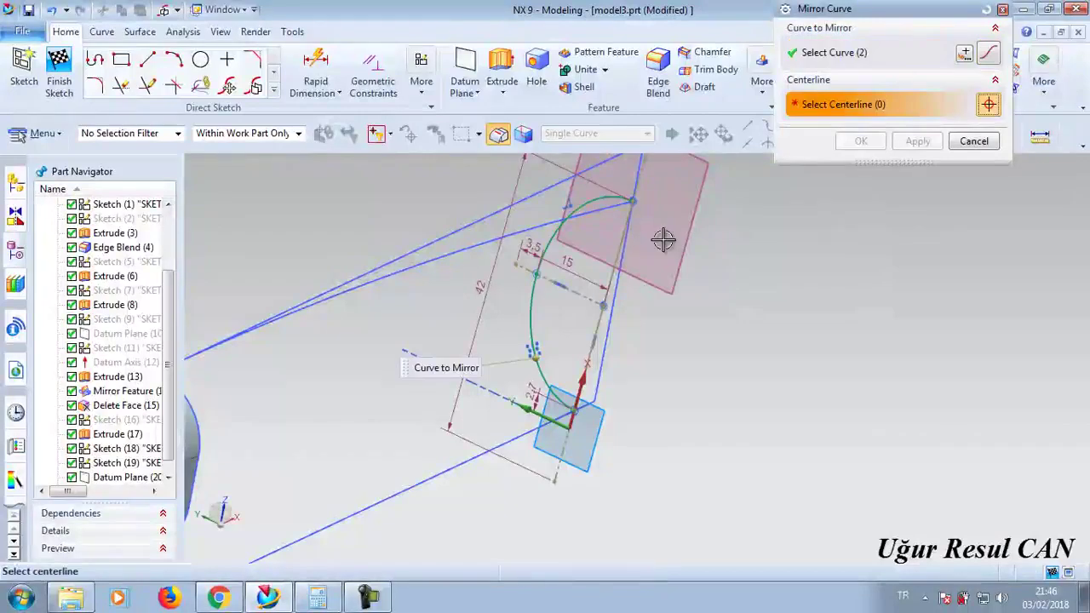
{"action": "left_click", "coordinate": [597, 323]}
{"action": "left_click", "coordinate": [914, 143]}
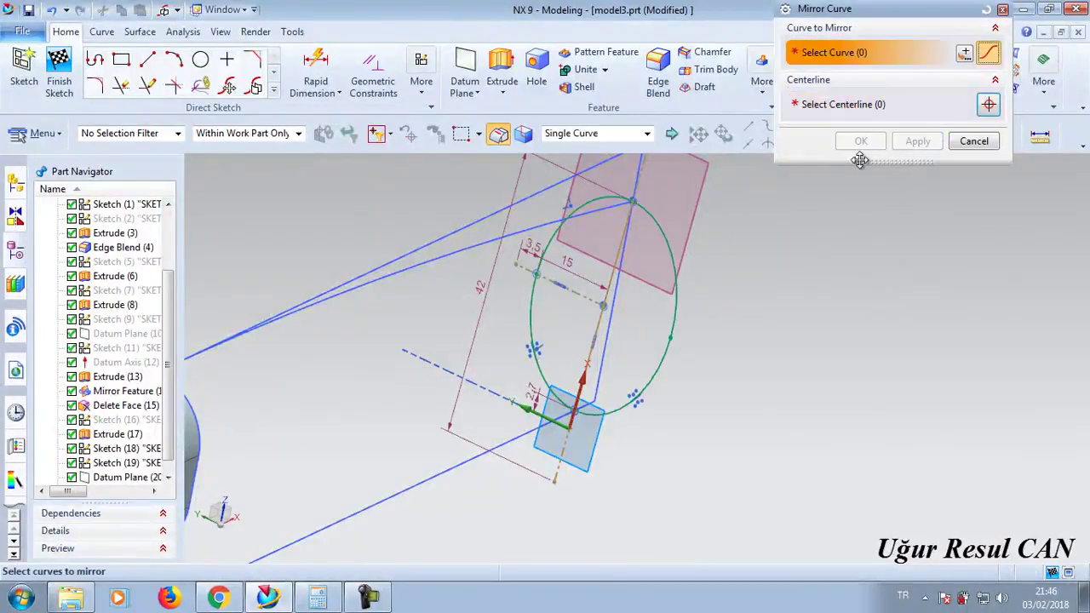
{"action": "middle_click", "coordinate": [719, 332]}
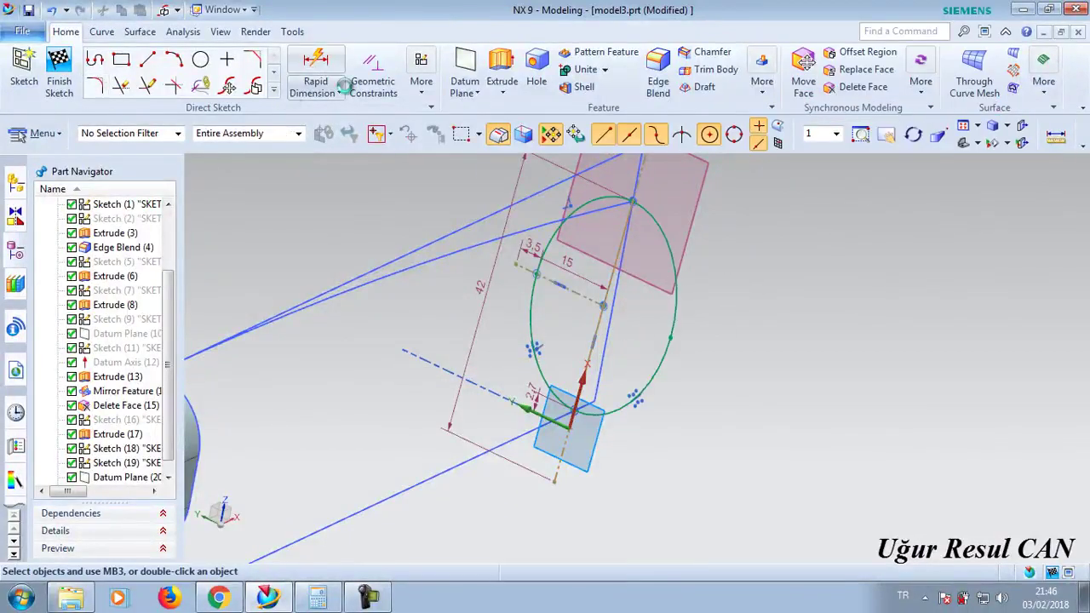
- Dimension the oval's overall width to 30 mm and finish the sketch
{"action": "left_click", "coordinate": [638, 201]}
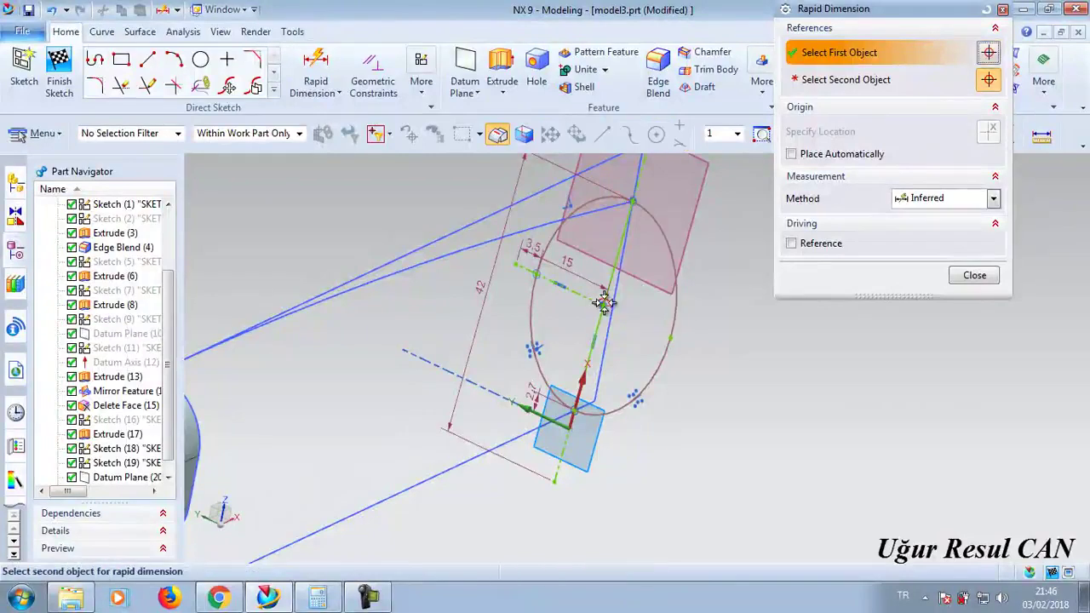
{"action": "left_click", "coordinate": [576, 411]}
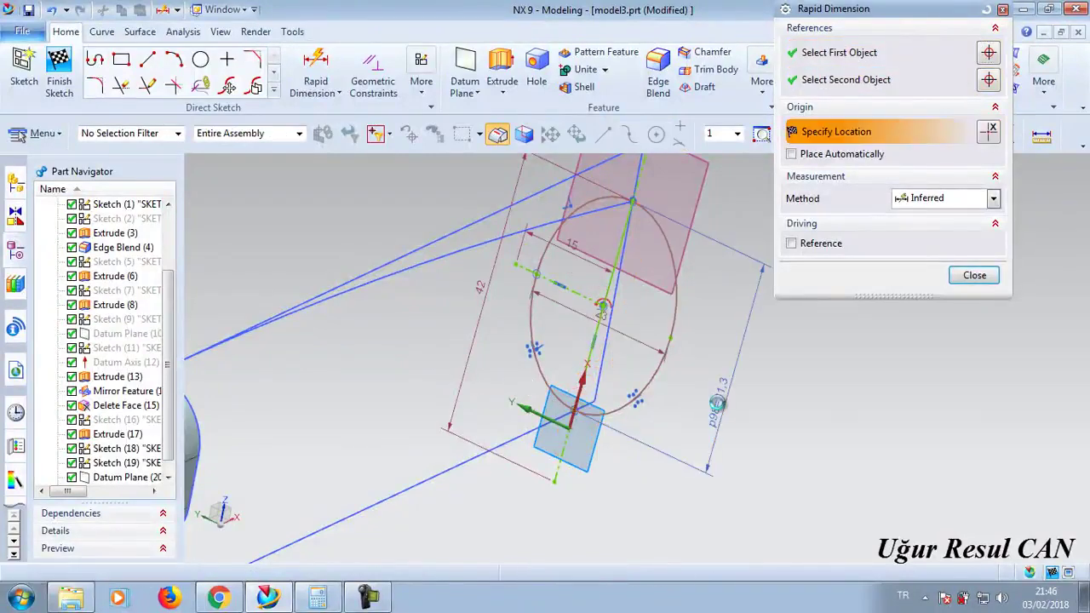
{"action": "left_click", "coordinate": [717, 404]}
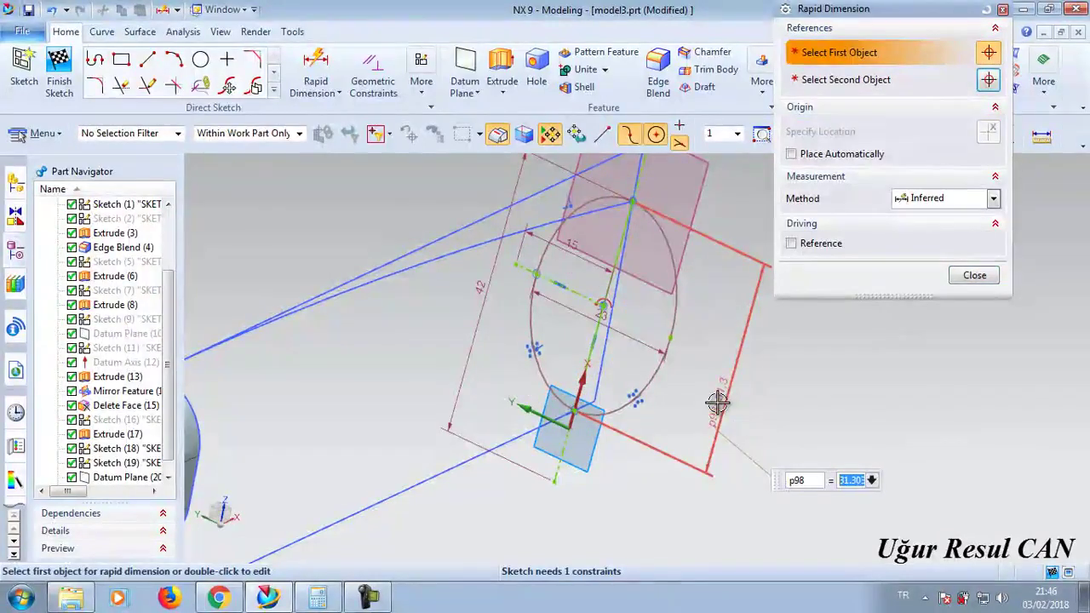
{"action": "type", "text": "30"}
{"action": "key", "text": "Return"}
{"action": "left_click", "coordinate": [975, 275]}
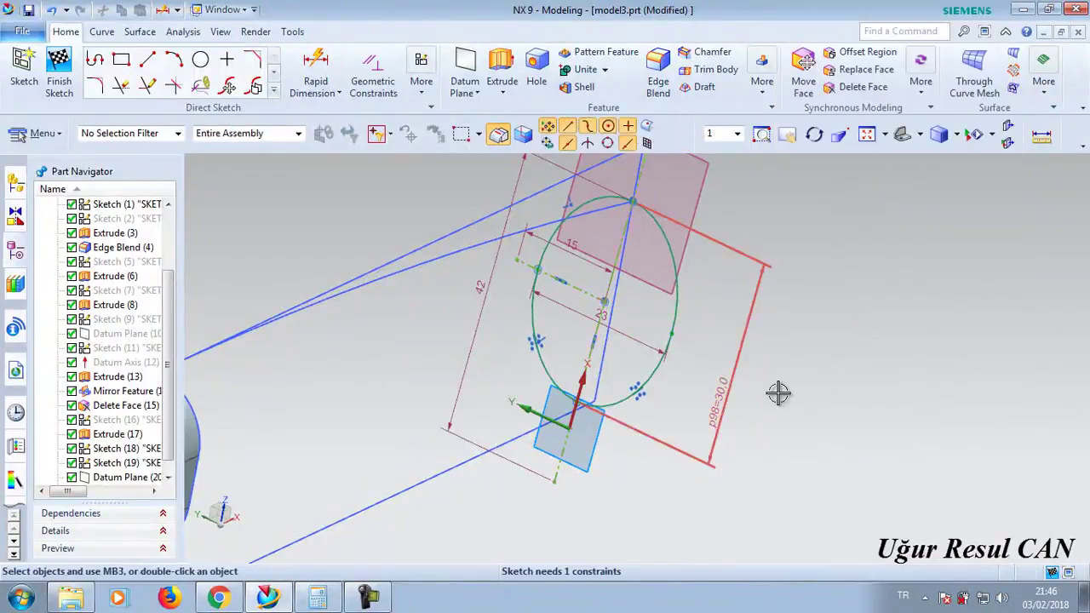
{"action": "middle_click_drag", "start_coordinate": [779, 392], "coordinate": [680, 387]}
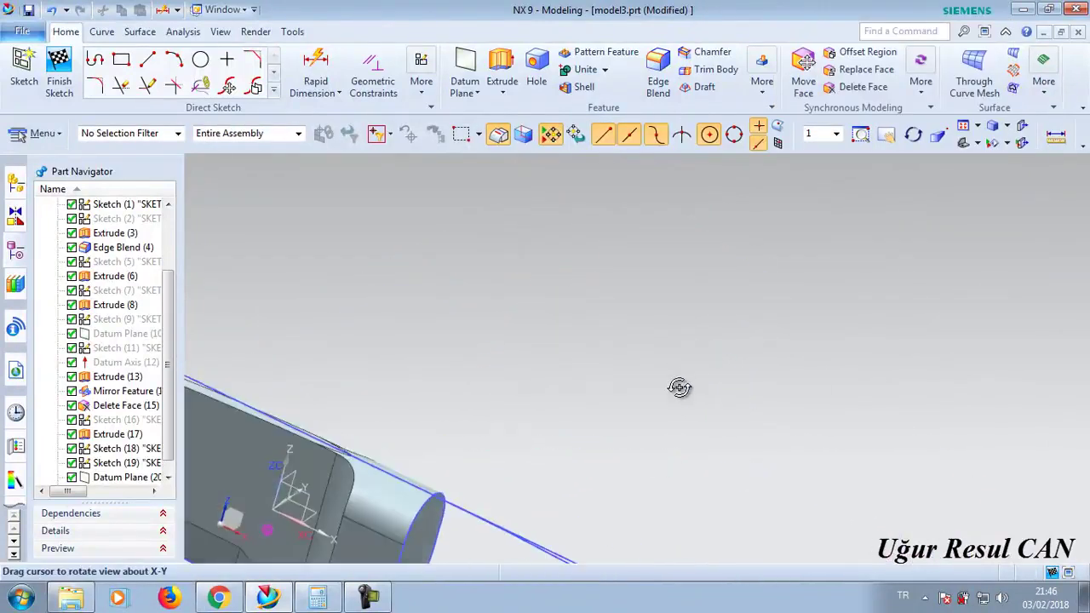
{"action": "key", "text": "ctrl+q"}
- Create a new sketch placed on the datum XZ plane, viewing the handle at an angle
{"action": "middle_click_drag", "start_coordinate": [551, 433], "coordinate": [543, 302], "text": "ctrl"}
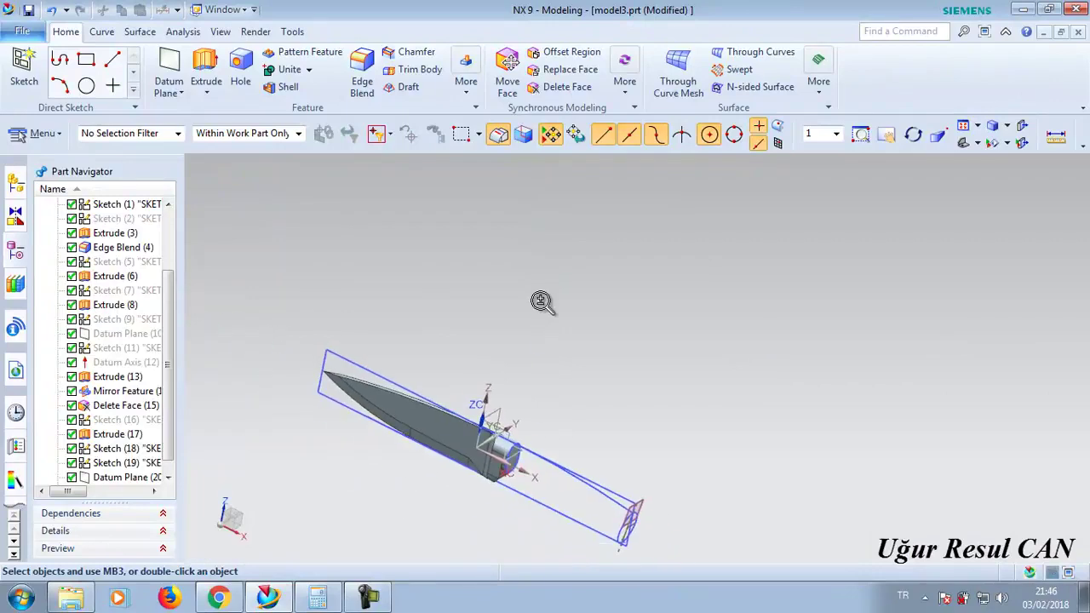
{"action": "left_click", "coordinate": [23, 68]}
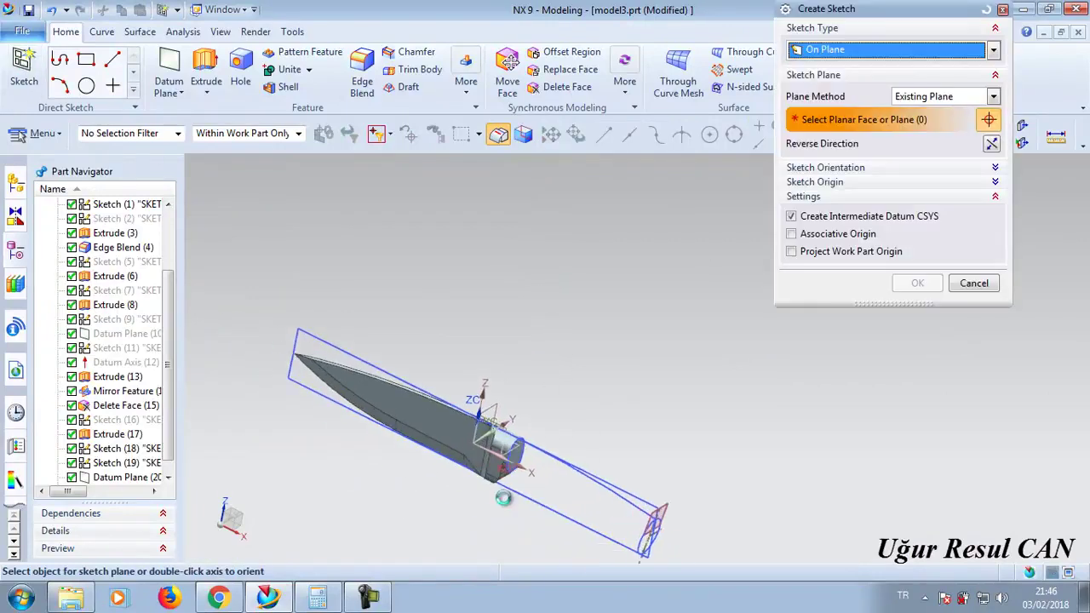
{"action": "scroll", "coordinate": [464, 403], "scroll_direction": "up", "scroll_amount": 5}
{"action": "scroll", "coordinate": [451, 375], "scroll_direction": "up", "scroll_amount": 2}
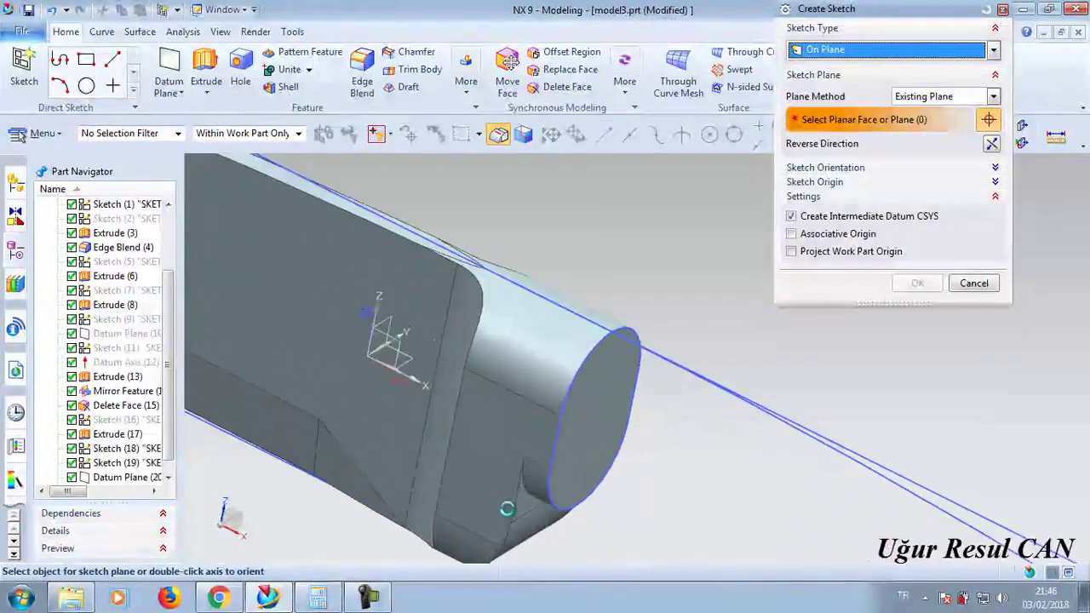
{"action": "scroll", "coordinate": [401, 341], "scroll_direction": "up", "scroll_amount": 2}
{"action": "left_click", "coordinate": [383, 338]}
{"action": "left_click", "coordinate": [918, 283]}
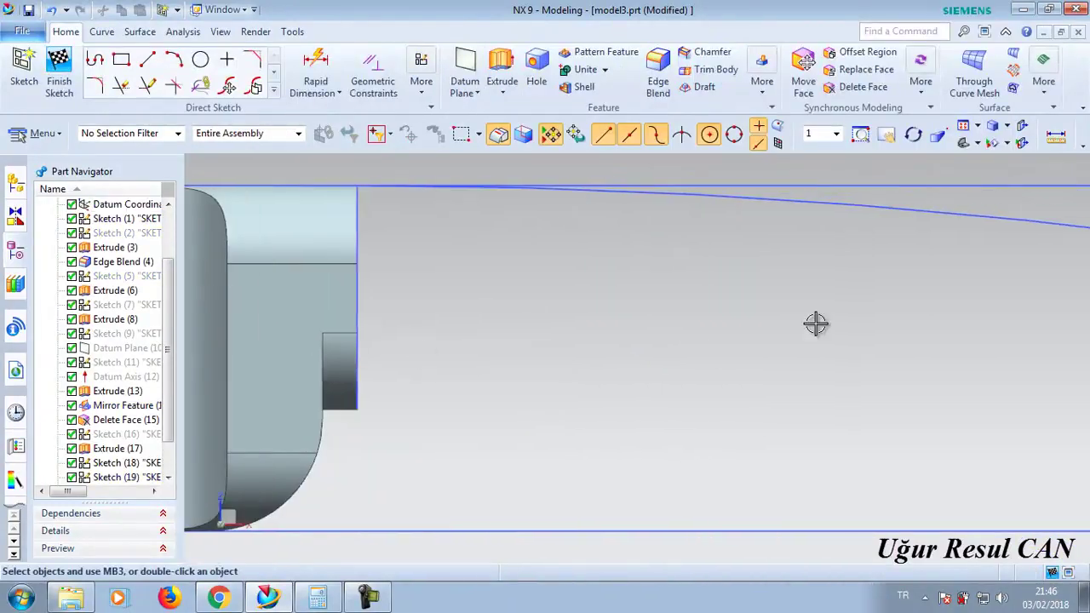
{"action": "scroll", "coordinate": [815, 324], "scroll_direction": "down", "scroll_amount": 3}
{"action": "scroll", "coordinate": [835, 285], "scroll_direction": "down", "scroll_amount": 2}
{"action": "middle_click_drag", "start_coordinate": [863, 349], "coordinate": [832, 358]}
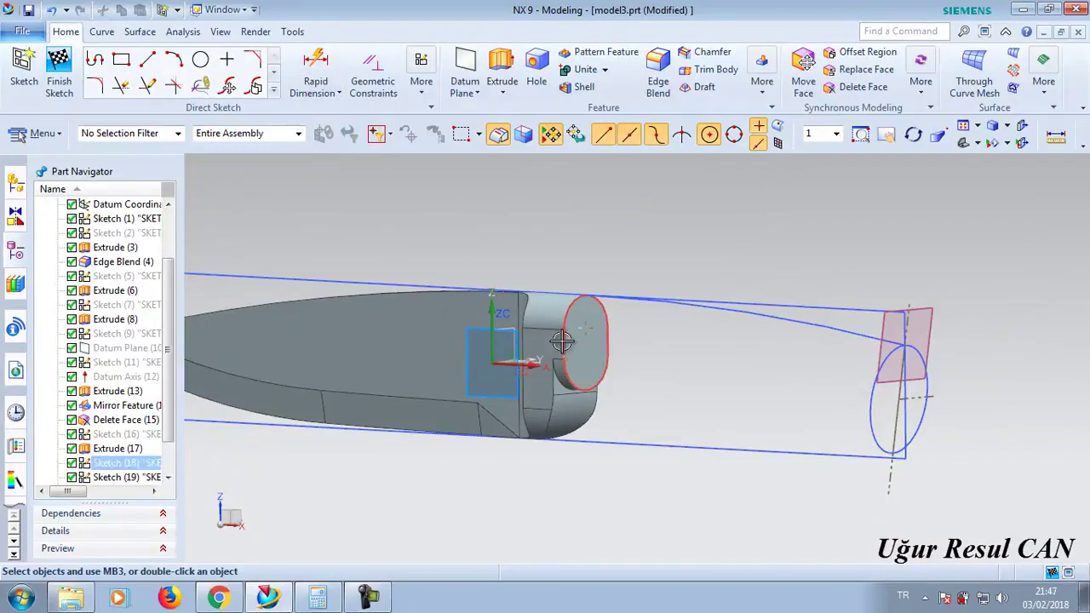
- Draw a vertical line from the top of the oval to its lower midpoint
{"action": "key", "text": "shift+F8"}
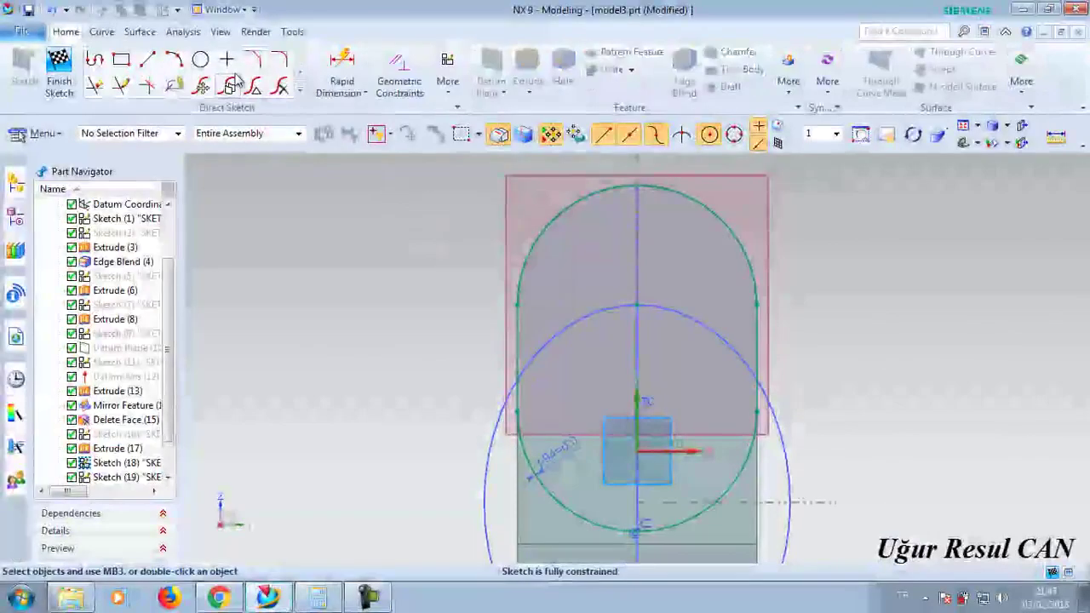
{"action": "left_click", "coordinate": [148, 59]}
{"action": "left_click", "coordinate": [637, 183]}
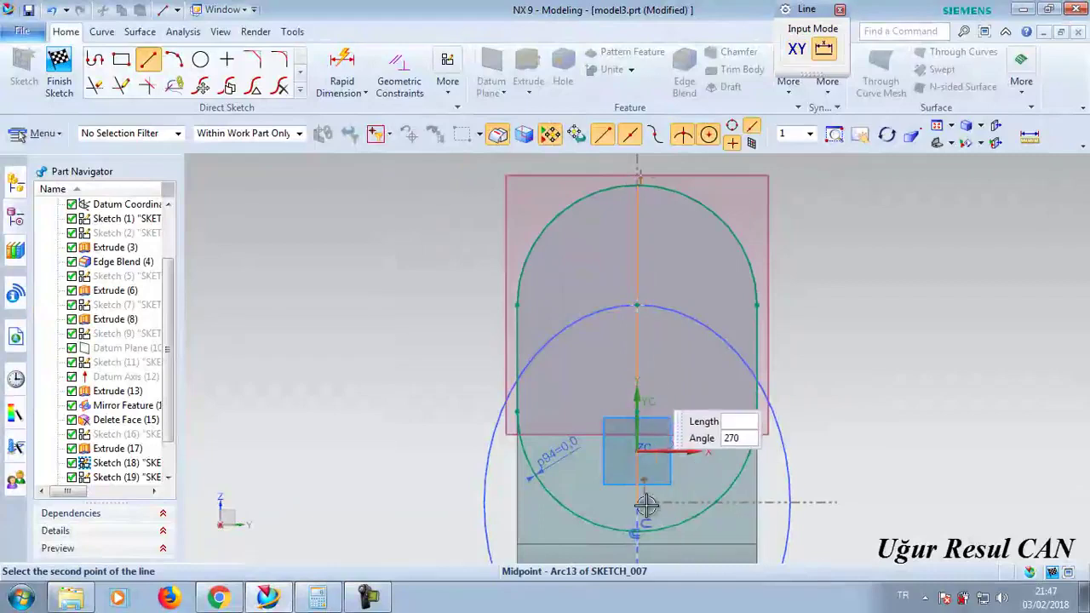
{"action": "left_click", "coordinate": [649, 510]}
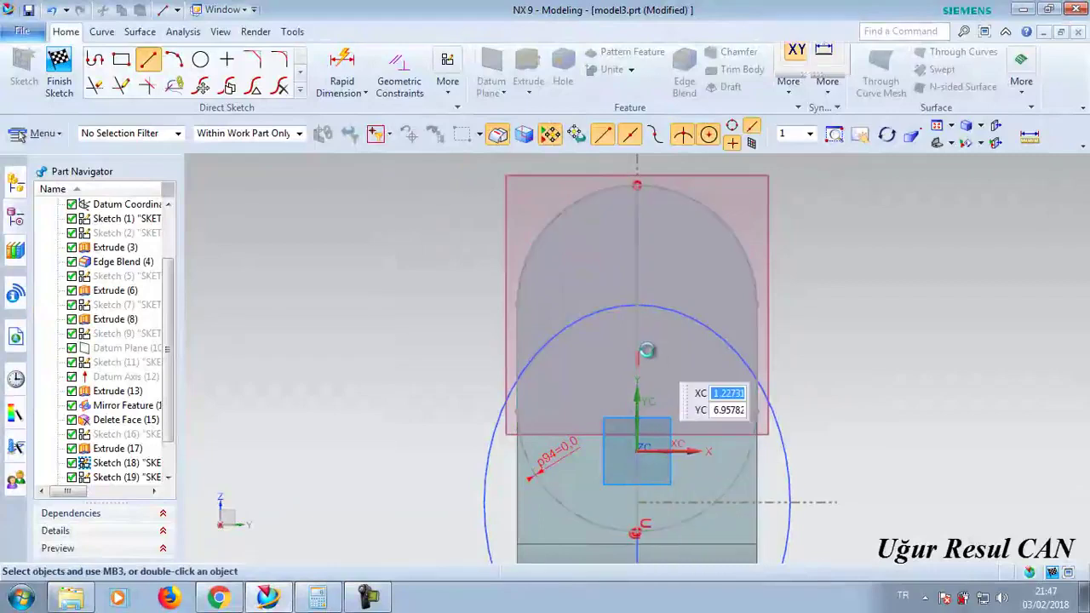
{"action": "middle_click_drag", "start_coordinate": [645, 341], "coordinate": [674, 346]}
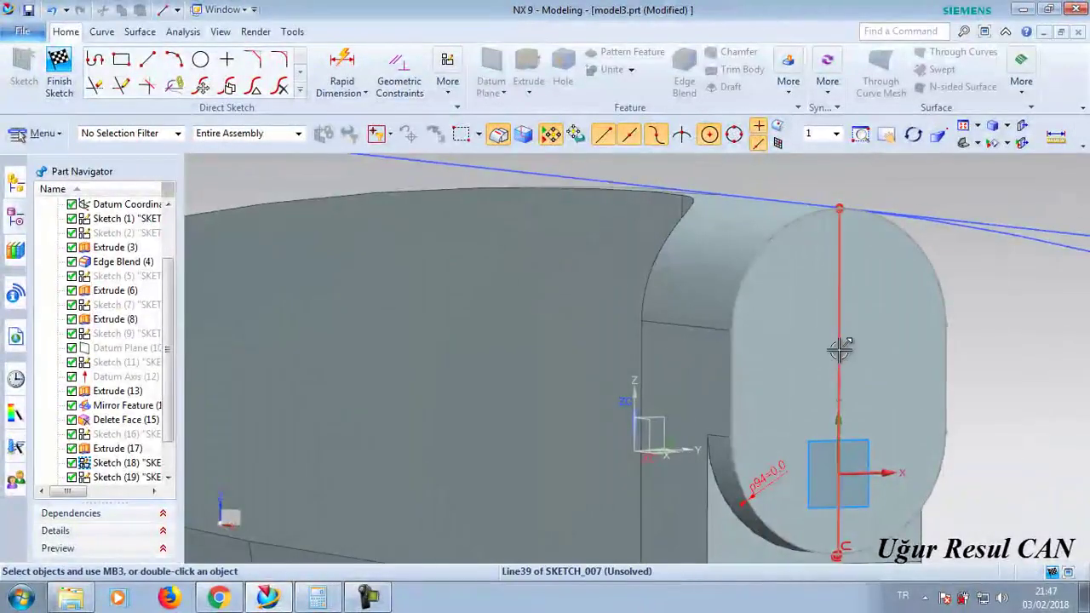
- Adjust the new line through its right-click menu, then finish the sketch
{"action": "left_click", "coordinate": [840, 347]}
{"action": "right_click", "coordinate": [840, 347]}
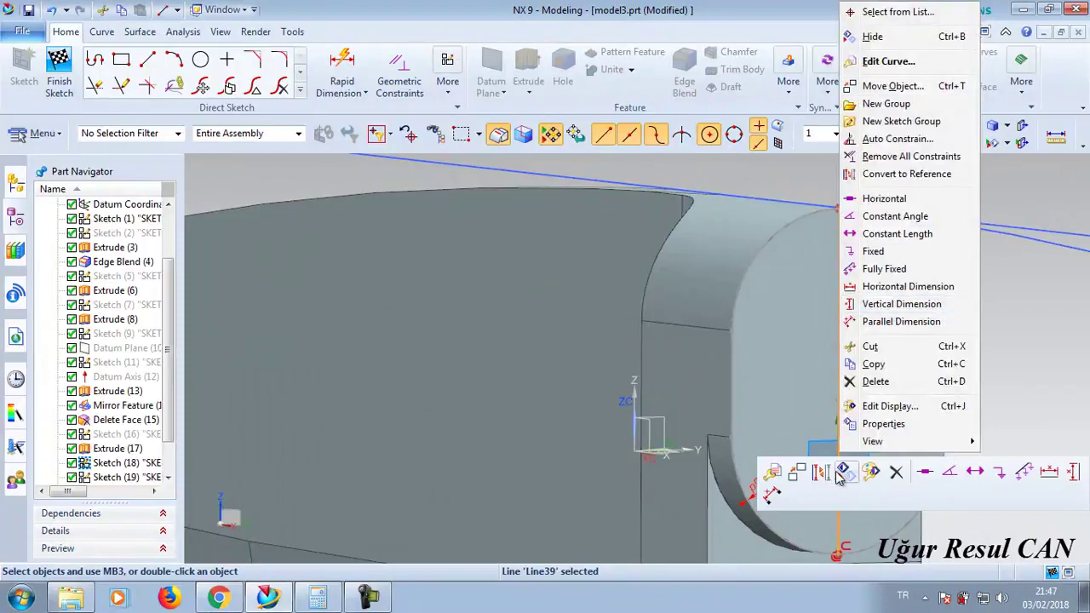
{"action": "left_click", "coordinate": [843, 471]}
{"action": "scroll", "coordinate": [937, 324], "scroll_direction": "down", "scroll_amount": 5}
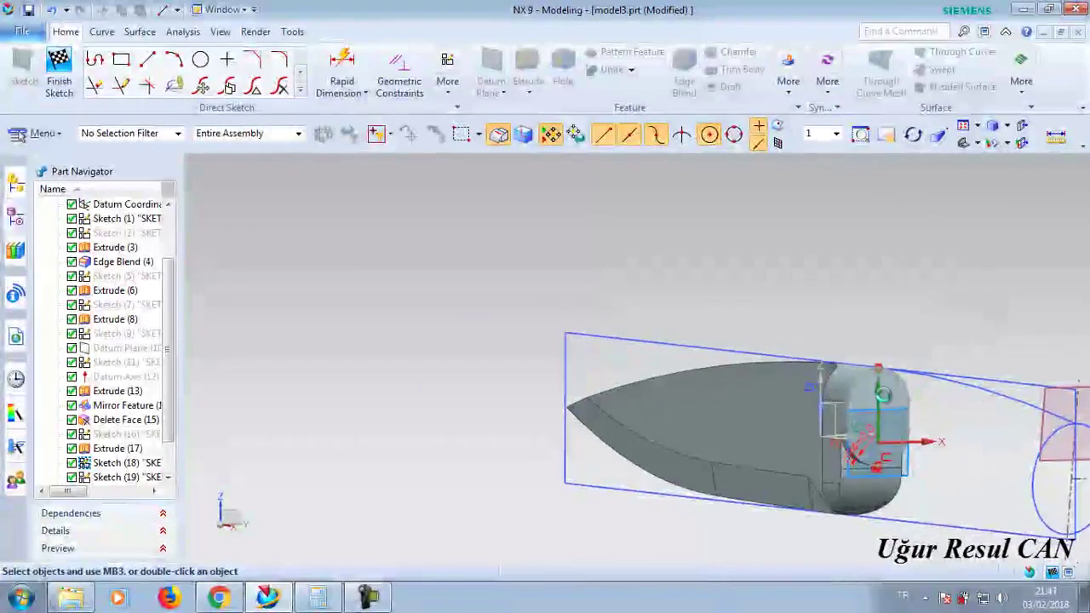
{"action": "middle_click_drag", "start_coordinate": [609, 164], "coordinate": [251, 127], "text": "shift"}
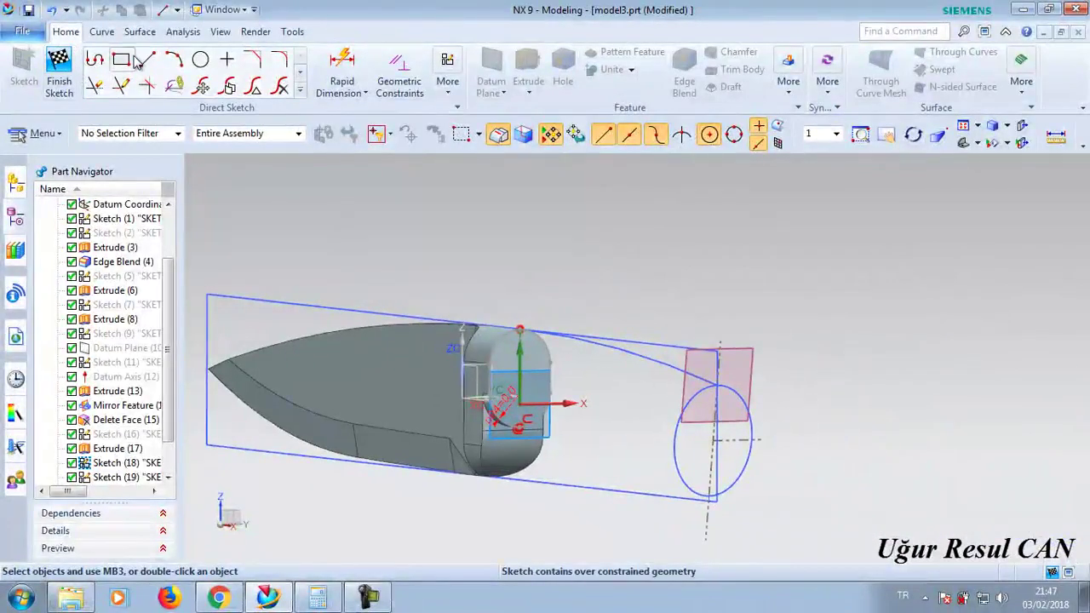
{"action": "left_click", "coordinate": [58, 66]}
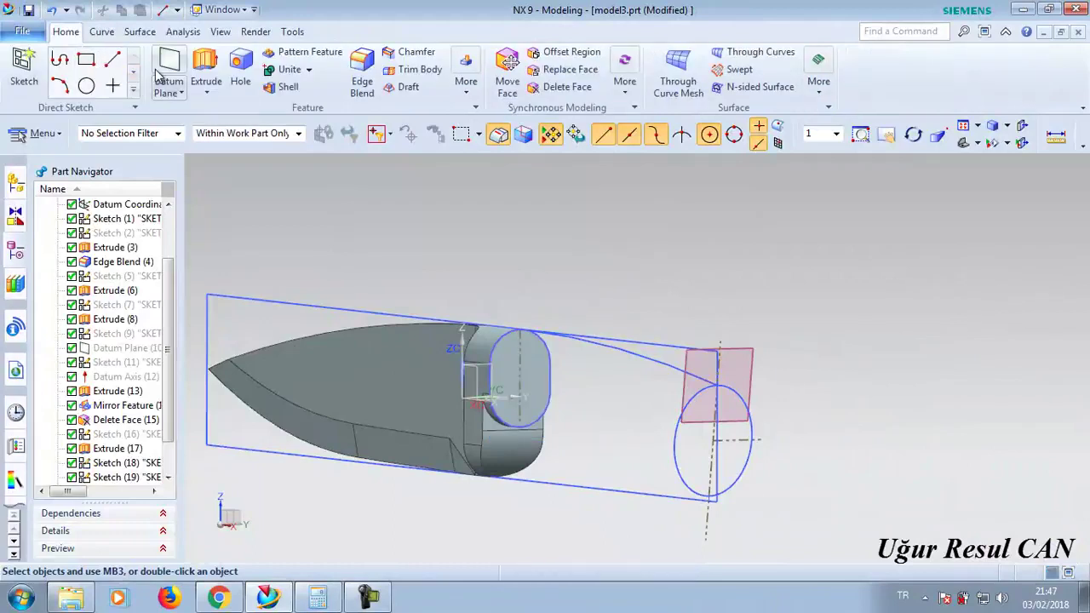
- Start a fresh sketch on the datum XZ plane and pan the knife side-on into view
{"action": "left_click", "coordinate": [17, 72]}
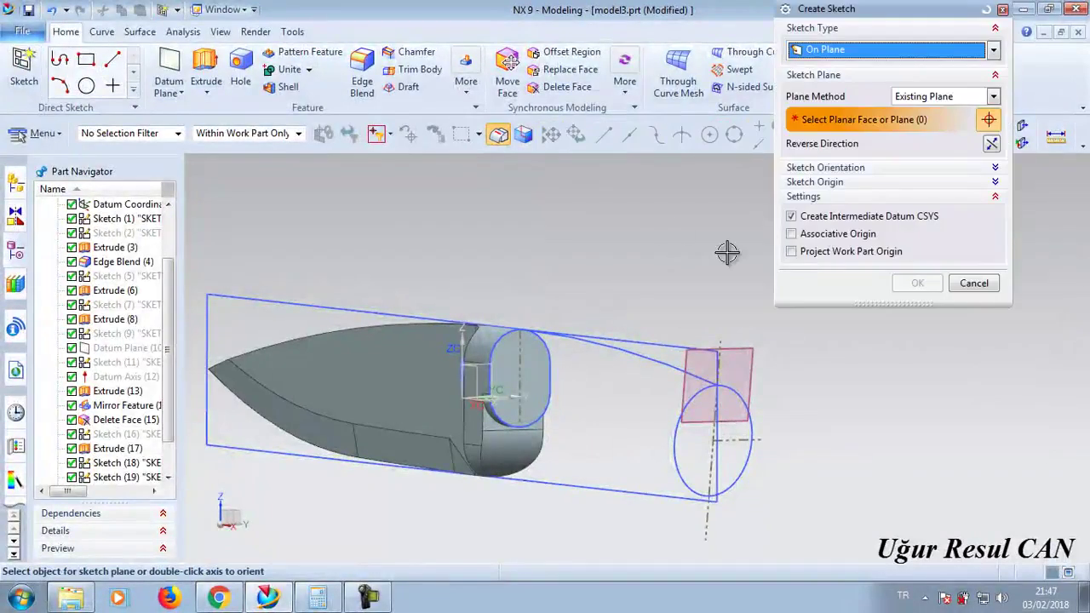
{"action": "left_click", "coordinate": [967, 285]}
{"action": "left_click", "coordinate": [24, 66]}
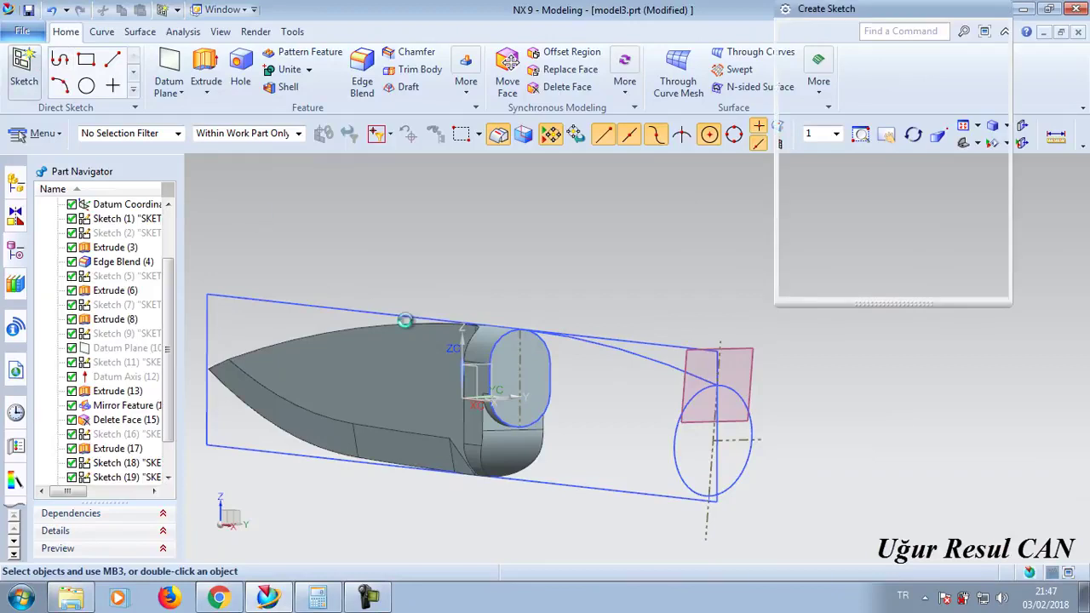
{"action": "mouse_move", "coordinate": [477, 387]}
{"action": "middle_mouse_down"}
{"action": "mouse_move", "coordinate": [552, 441]}
{"action": "mouse_move", "coordinate": [536, 446]}
{"action": "mouse_move", "coordinate": [473, 393]}
{"action": "middle_mouse_up"}
{"action": "scroll", "coordinate": [477, 400], "scroll_direction": "up", "scroll_amount": 3}
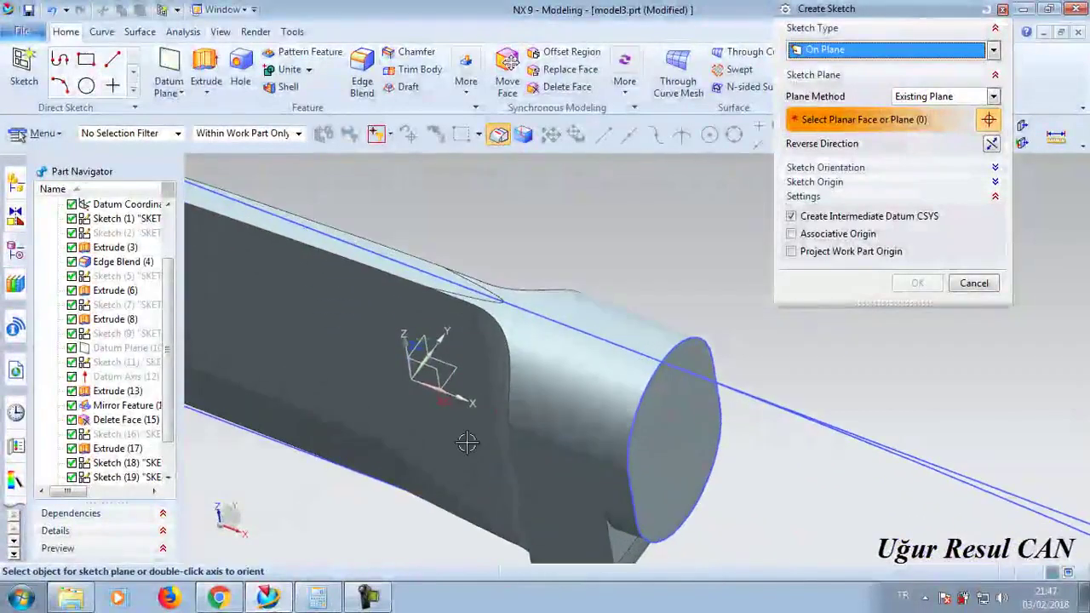
{"action": "left_click", "coordinate": [436, 371]}
{"action": "left_click", "coordinate": [907, 284]}
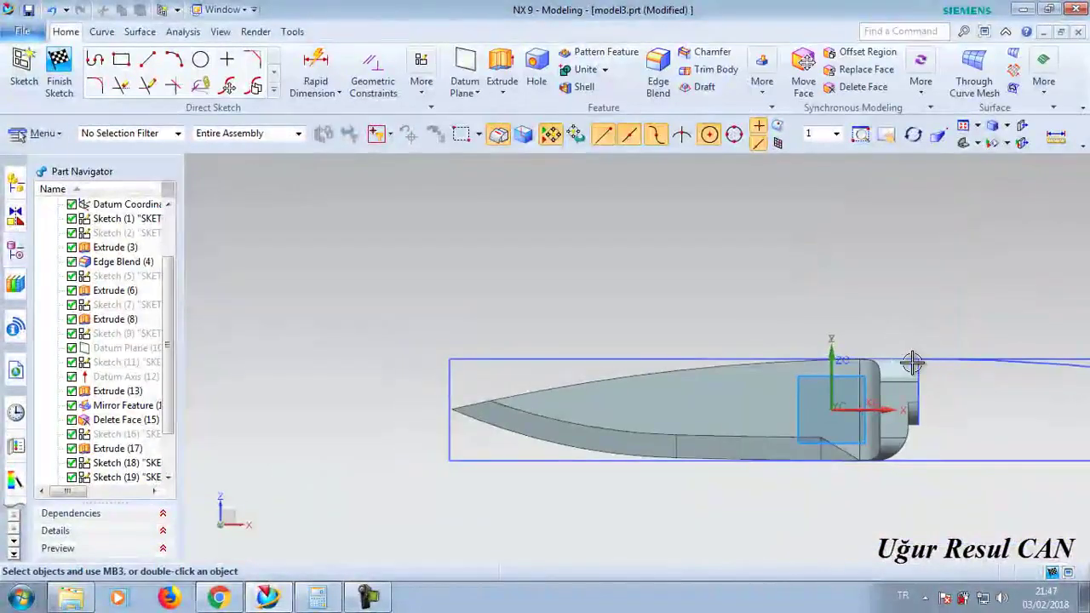
{"action": "middle_click_drag", "start_coordinate": [913, 365], "coordinate": [460, 290], "text": "shift"}
- Draw a 10 mm line running back from the bolster's front edge
{"action": "scroll", "coordinate": [832, 434], "scroll_direction": "up", "scroll_amount": 2}
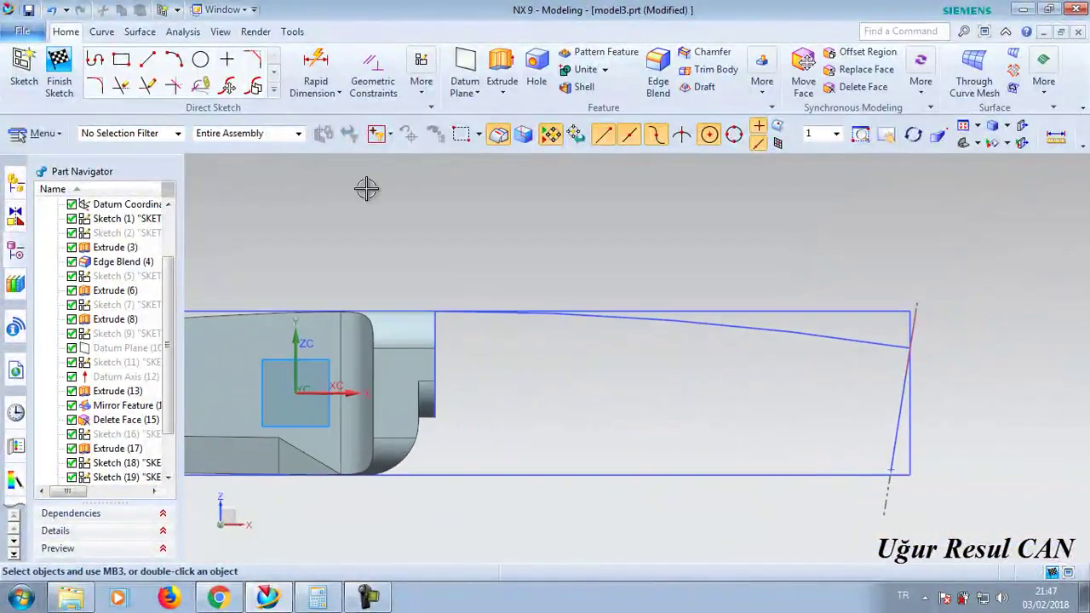
{"action": "left_click", "coordinate": [146, 59]}
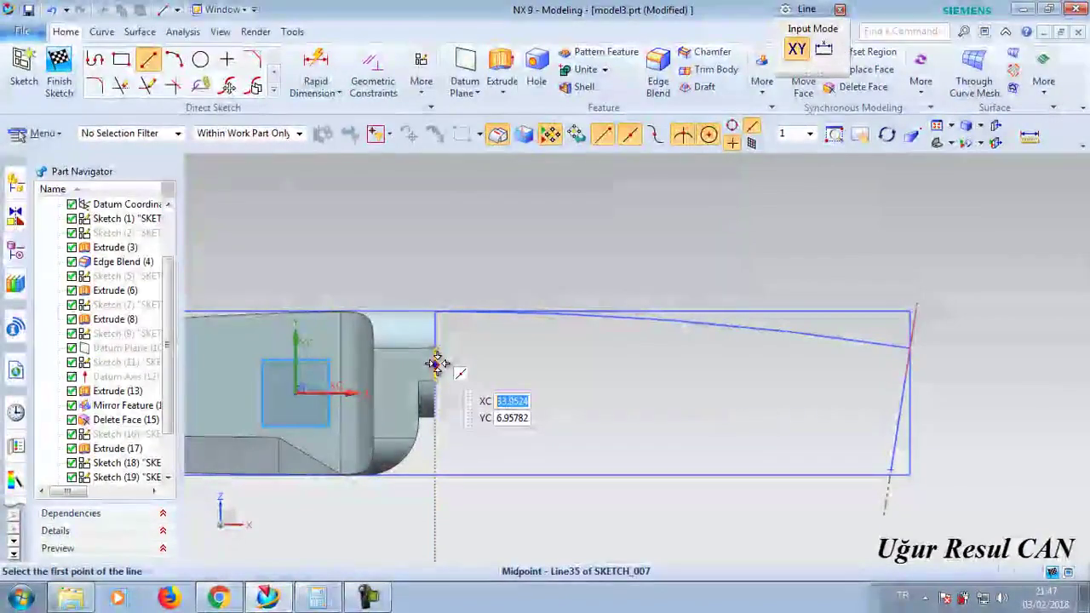
{"action": "left_click", "coordinate": [437, 364]}
{"action": "left_click", "coordinate": [536, 383]}
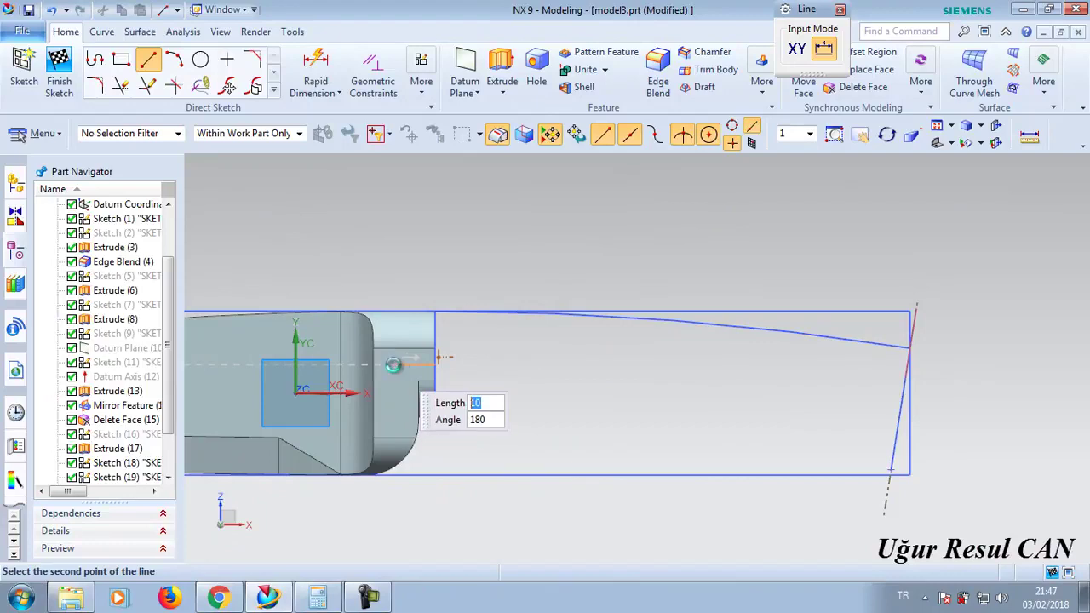
{"action": "type", "text": "10"}
{"action": "key", "text": "Return"}
- Convert the short 10 mm line into a dashed reference line
{"action": "scroll", "coordinate": [475, 366], "scroll_direction": "up", "scroll_amount": 2}
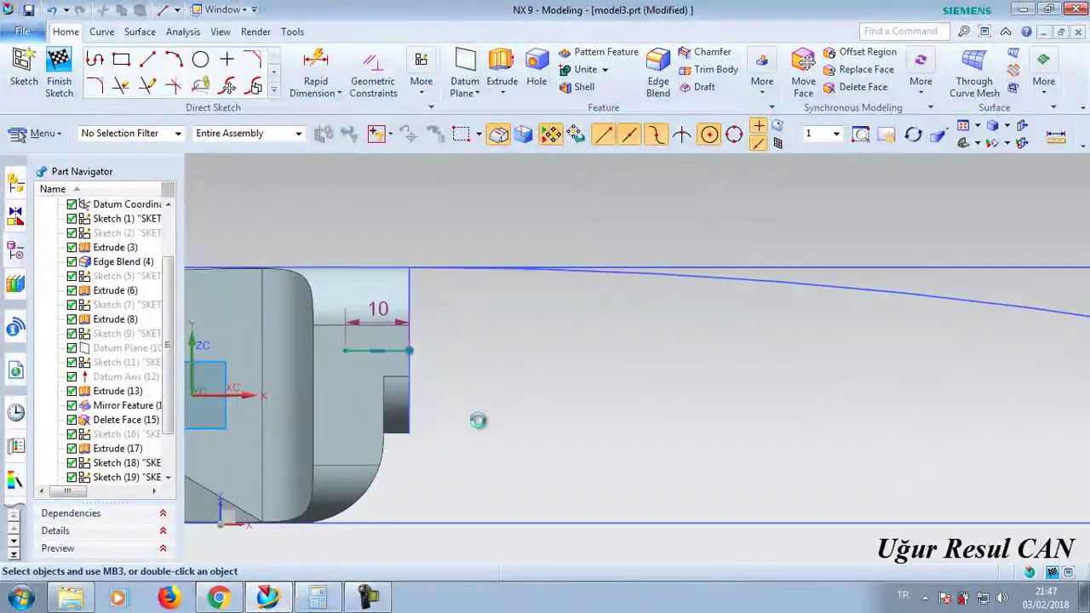
{"action": "right_click", "coordinate": [390, 353]}
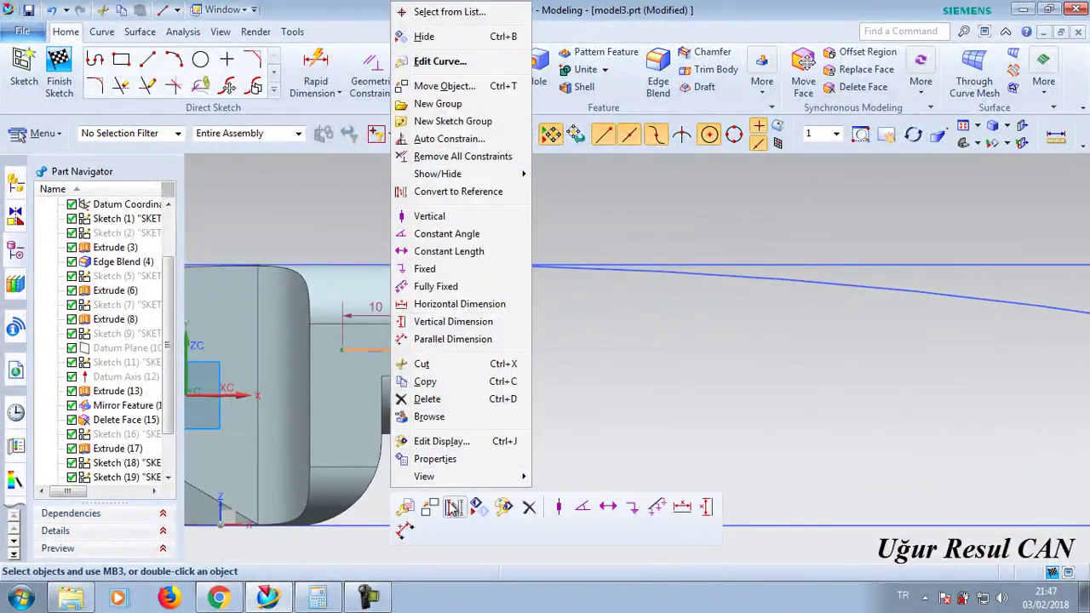
{"action": "left_click", "coordinate": [454, 507]}
{"action": "left_click", "coordinate": [174, 67]}
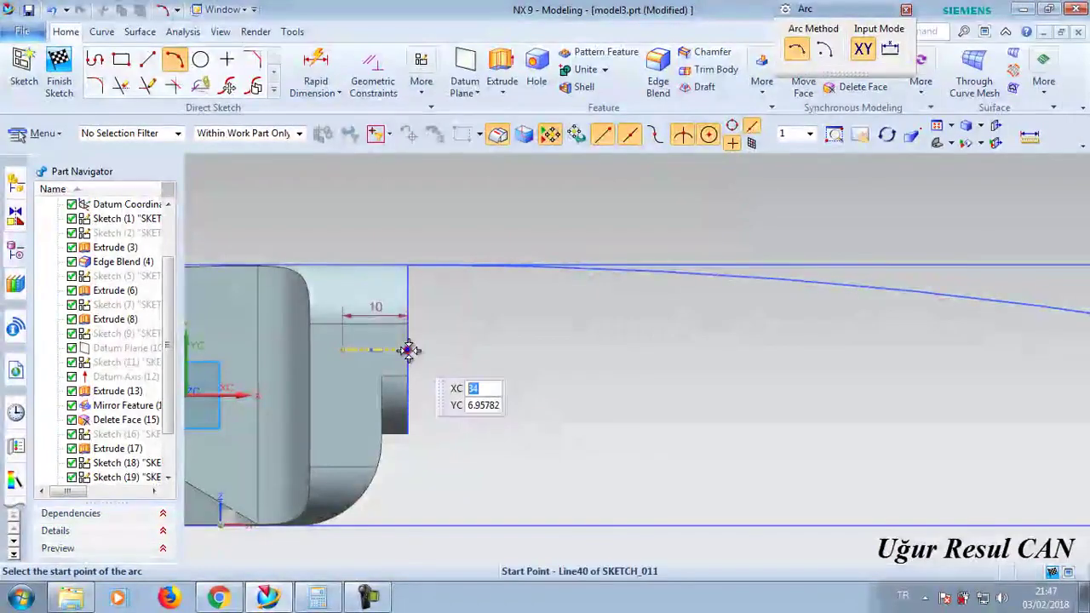
- Draw an arc from the reference line's end to the oval's centre, choosing the end point via QuickPick
{"action": "left_click", "coordinate": [408, 350]}
{"action": "mouse_move", "coordinate": [784, 383]}
{"action": "middle_mouse_down"}
{"action": "mouse_move", "coordinate": [460, 382]}
{"action": "mouse_move", "coordinate": [566, 390]}
{"action": "mouse_move", "coordinate": [450, 397]}
{"action": "mouse_move", "coordinate": [414, 417]}
{"action": "middle_mouse_up"}
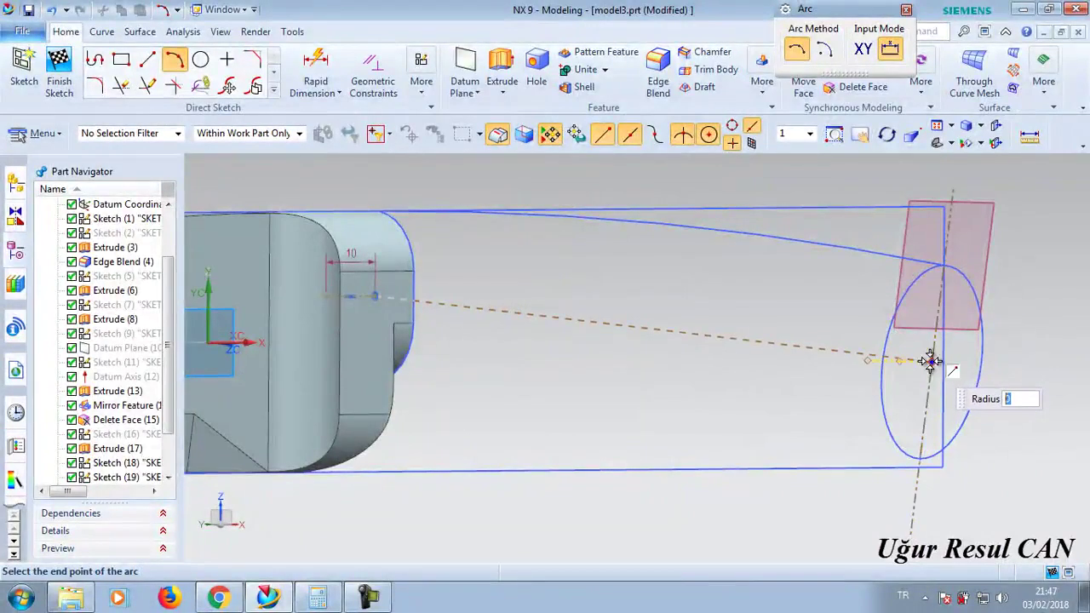
{"action": "scroll", "coordinate": [933, 364], "scroll_direction": "up", "scroll_amount": 3}
{"action": "scroll", "coordinate": [934, 362], "scroll_direction": "up", "scroll_amount": 2}
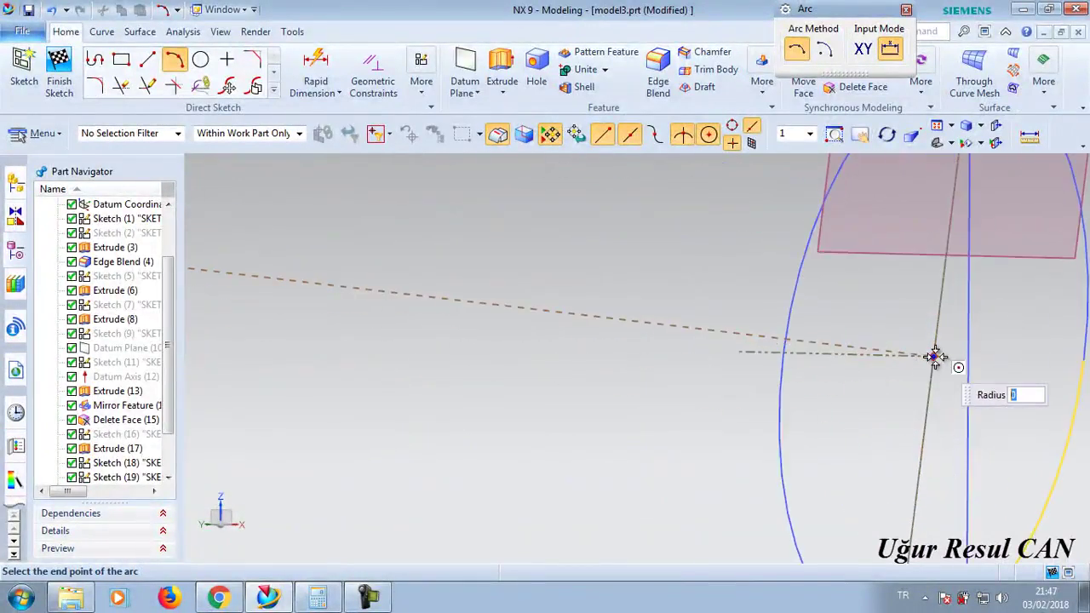
{"action": "left_click", "coordinate": [935, 356]}
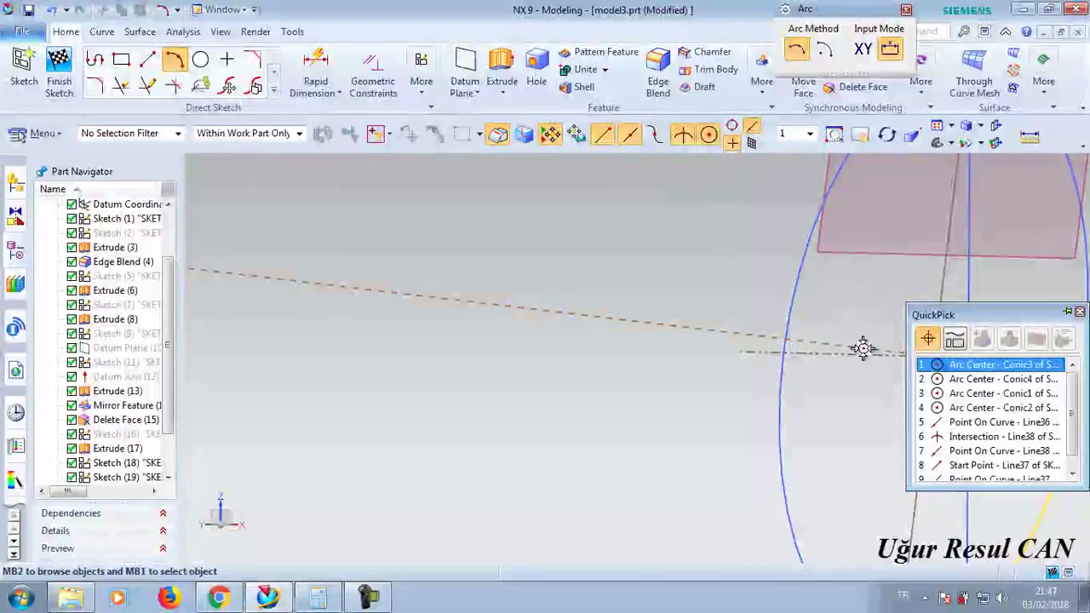
{"action": "left_click", "coordinate": [986, 436]}
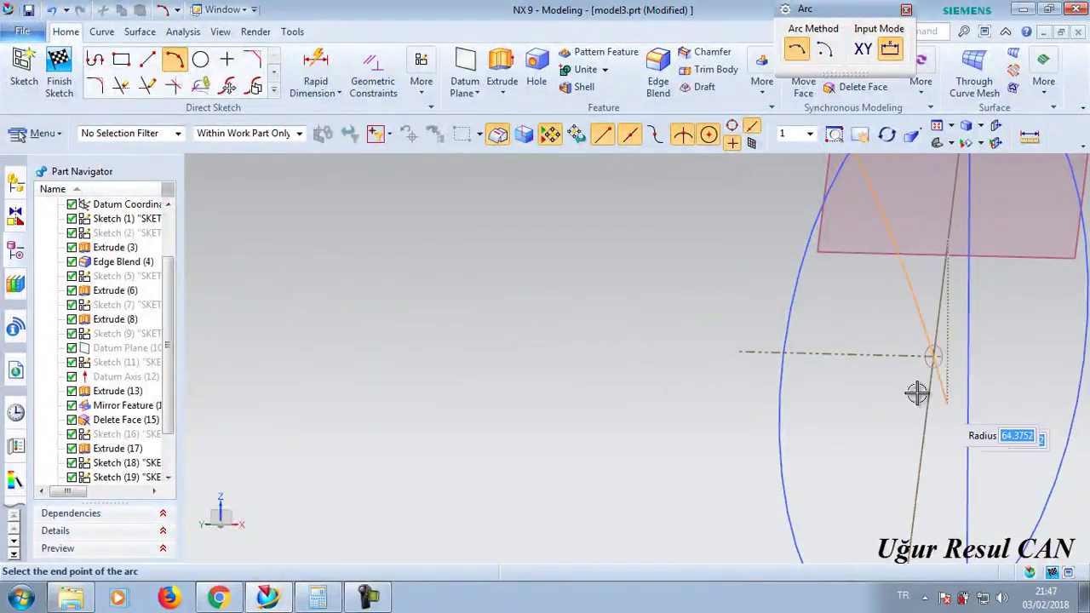
{"action": "scroll", "coordinate": [804, 413], "scroll_direction": "up", "scroll_amount": 2}
{"action": "scroll", "coordinate": [804, 412], "scroll_direction": "down", "scroll_amount": 4}
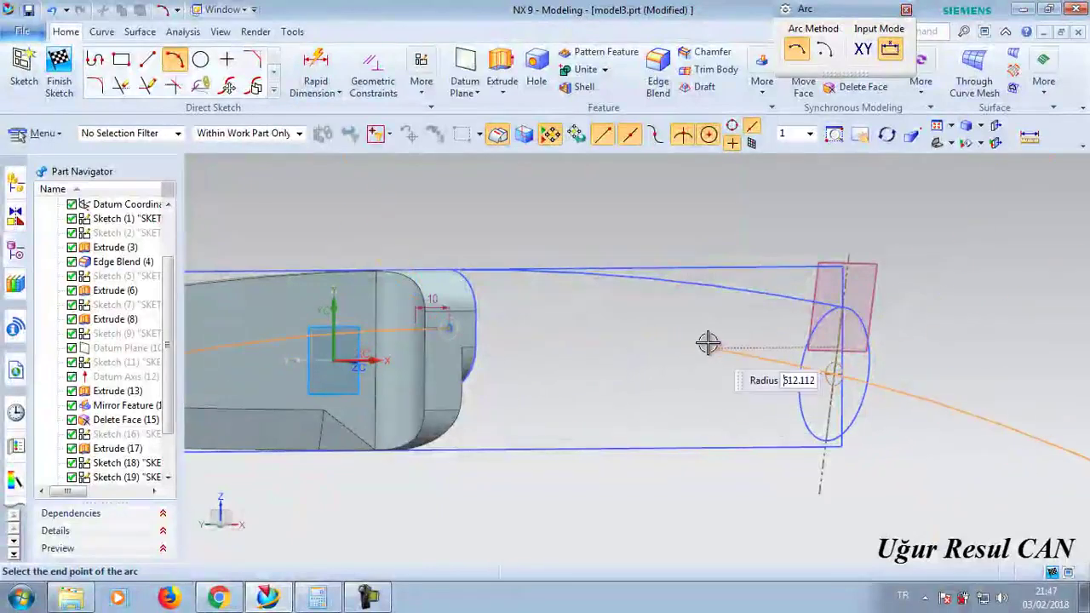
{"action": "left_click", "coordinate": [820, 373]}
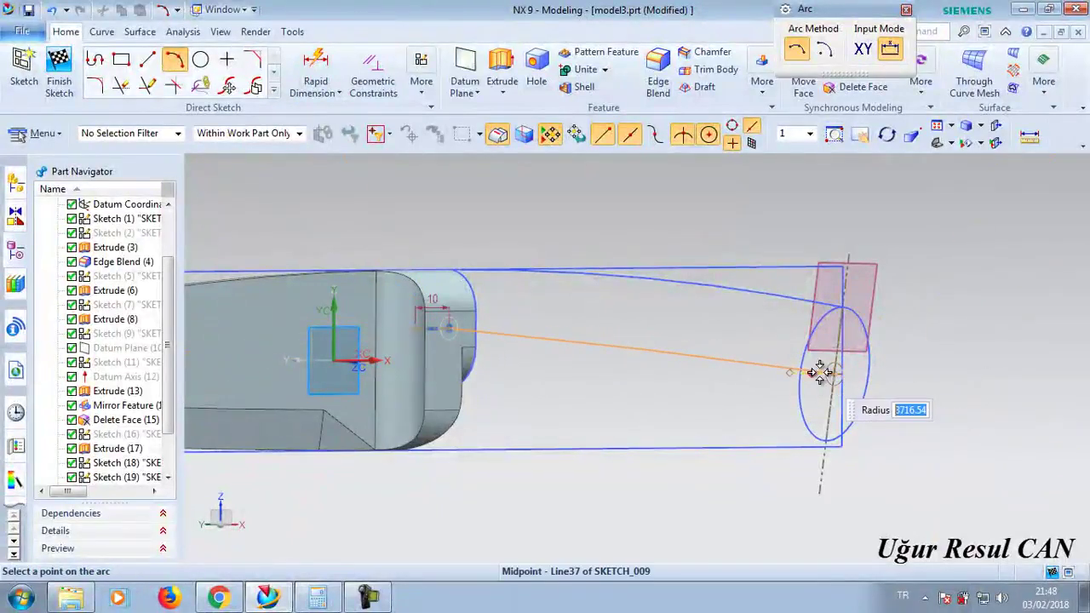
{"action": "left_click", "coordinate": [689, 346]}
{"action": "key", "text": "Escape"}
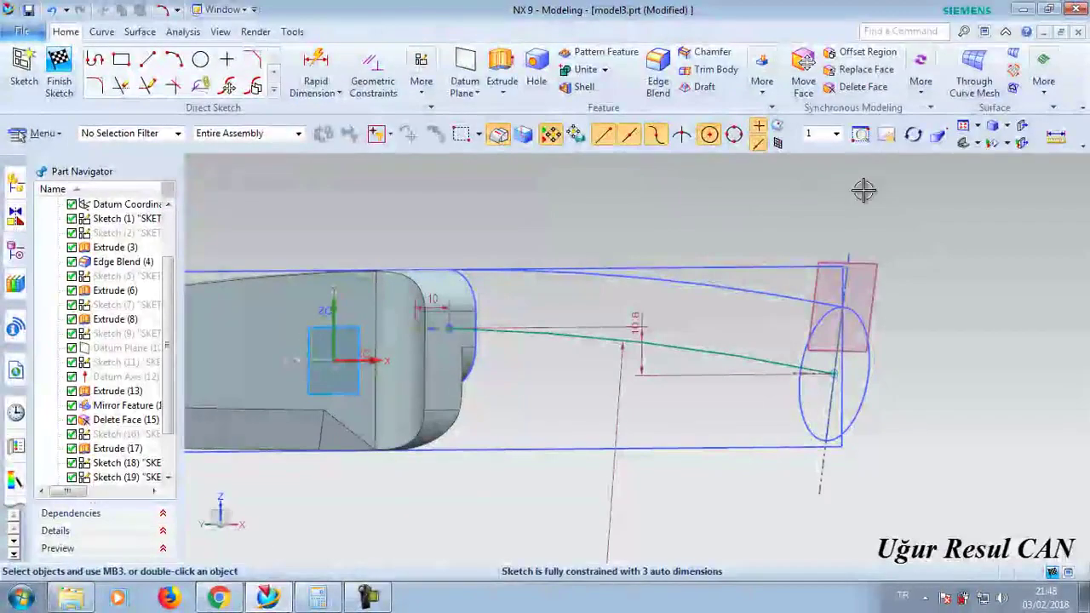
- Orient the view to the sketch and make the arc tangent to the reference line
{"action": "right_click", "coordinate": [866, 193]}
{"action": "left_click", "coordinate": [913, 224]}
{"action": "scroll", "coordinate": [610, 173], "scroll_direction": "up", "scroll_amount": 5}
{"action": "scroll", "coordinate": [650, 385], "scroll_direction": "up", "scroll_amount": 3}
{"action": "scroll", "coordinate": [614, 234], "scroll_direction": "down", "scroll_amount": 3}
{"action": "scroll", "coordinate": [552, 277], "scroll_direction": "up", "scroll_amount": 4}
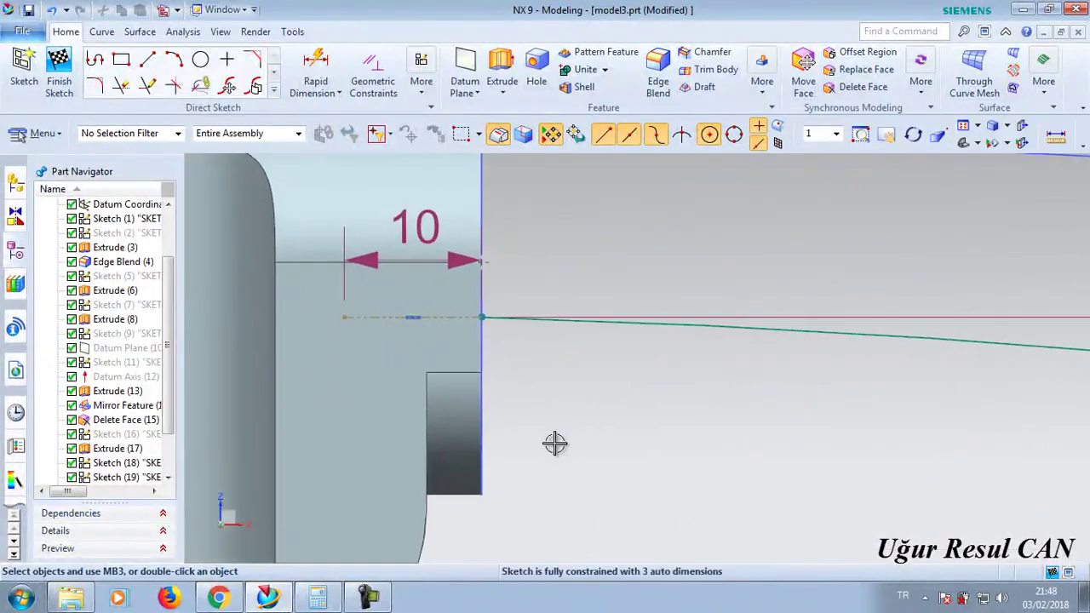
{"action": "left_click", "coordinate": [373, 78]}
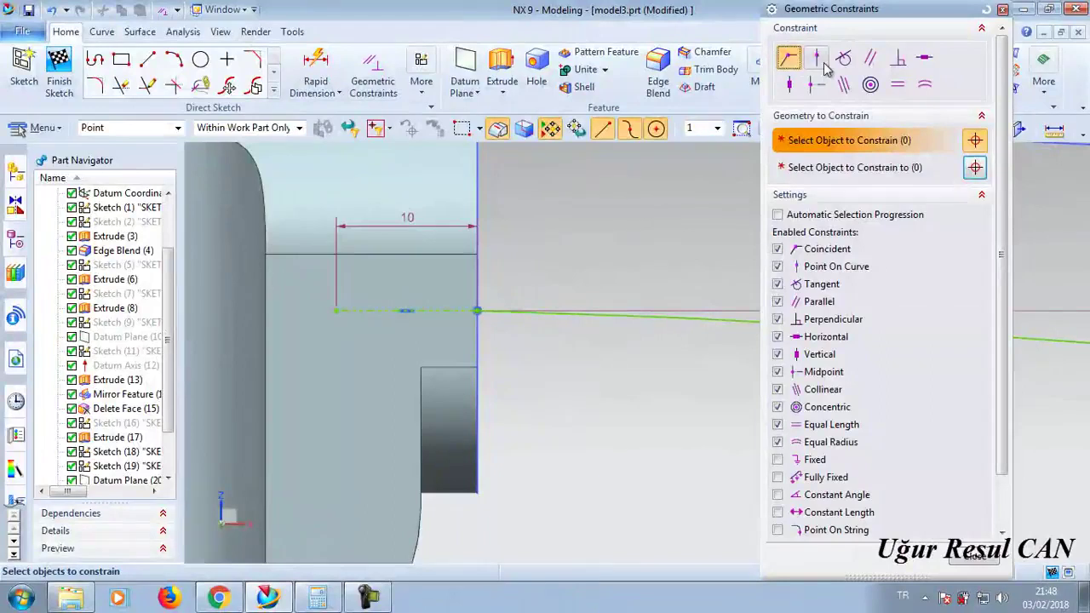
{"action": "left_click", "coordinate": [673, 319]}
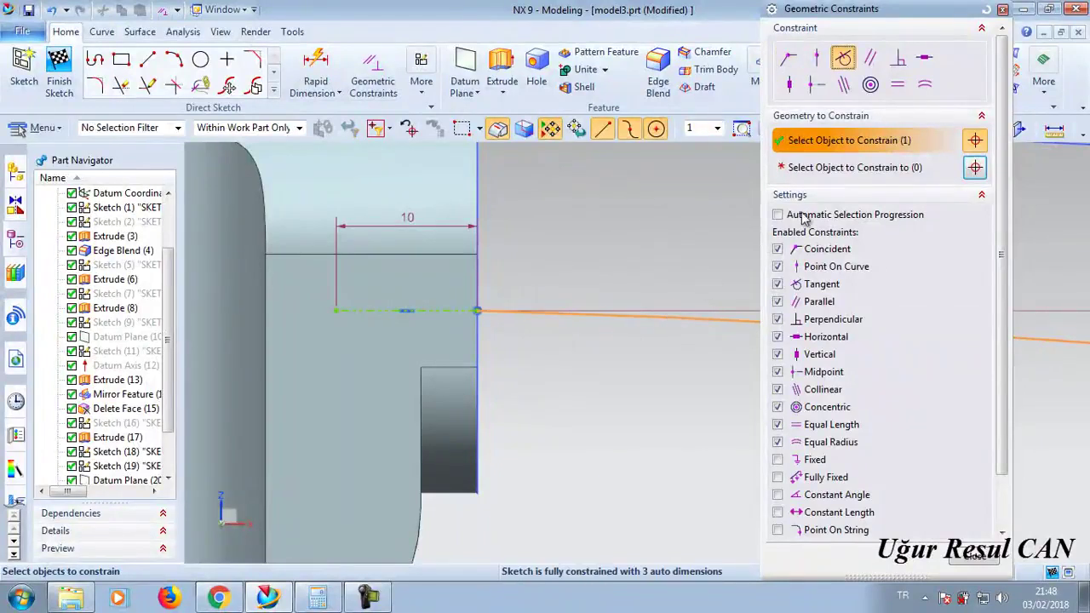
{"action": "left_click", "coordinate": [974, 168]}
{"action": "left_click", "coordinate": [446, 309]}
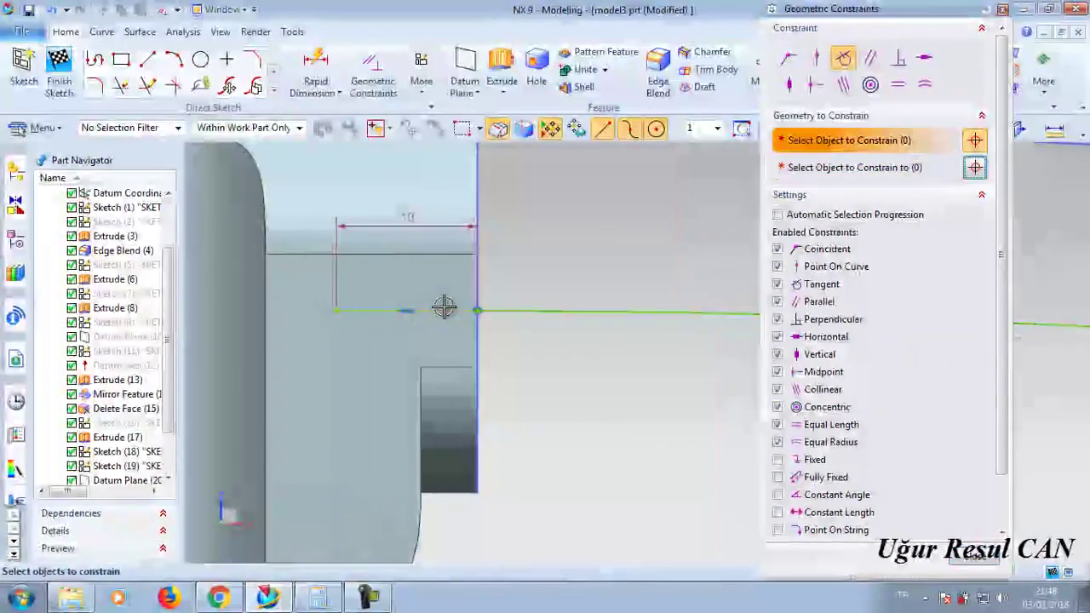
{"action": "left_click", "coordinate": [976, 567]}
- Select the arc's radius dimension and turn the view toward the oval end
{"action": "scroll", "coordinate": [792, 323], "scroll_direction": "down", "scroll_amount": 3}
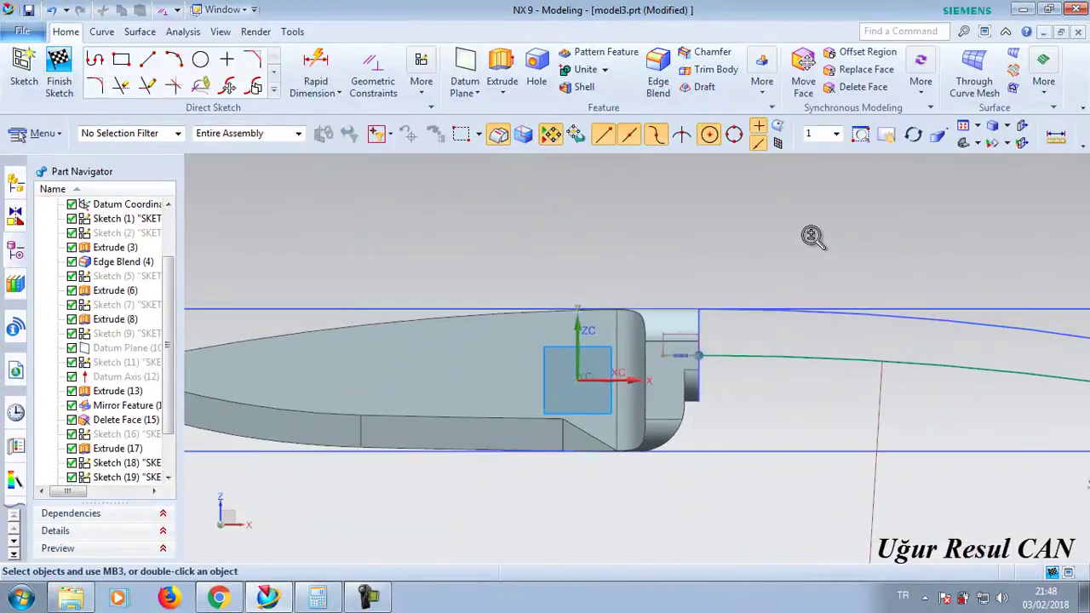
{"action": "middle_click_drag", "start_coordinate": [849, 343], "coordinate": [587, 219], "text": "shift"}
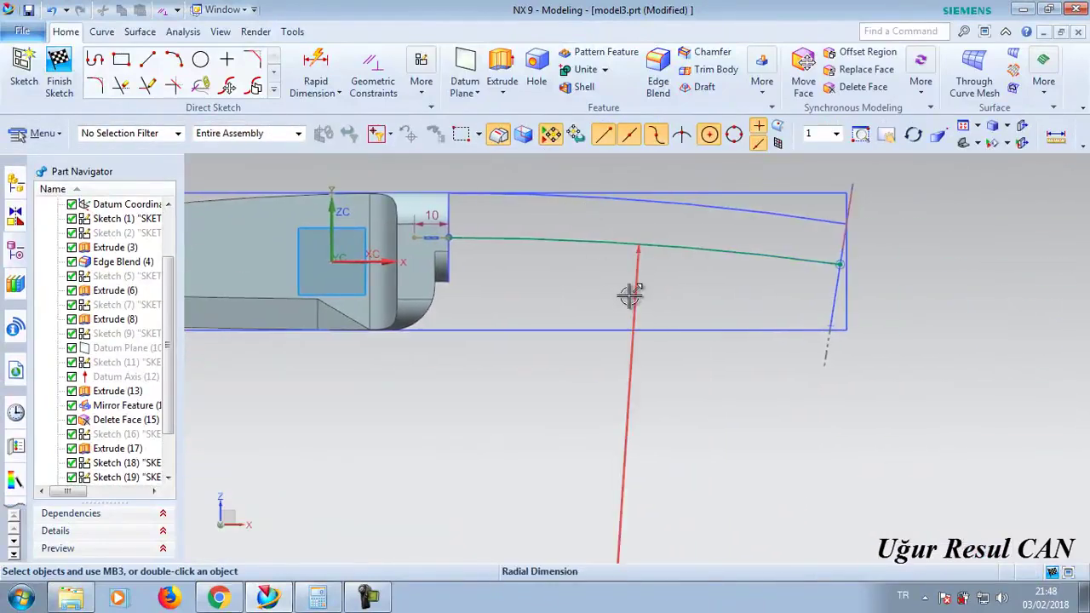
{"action": "left_click", "coordinate": [630, 292]}
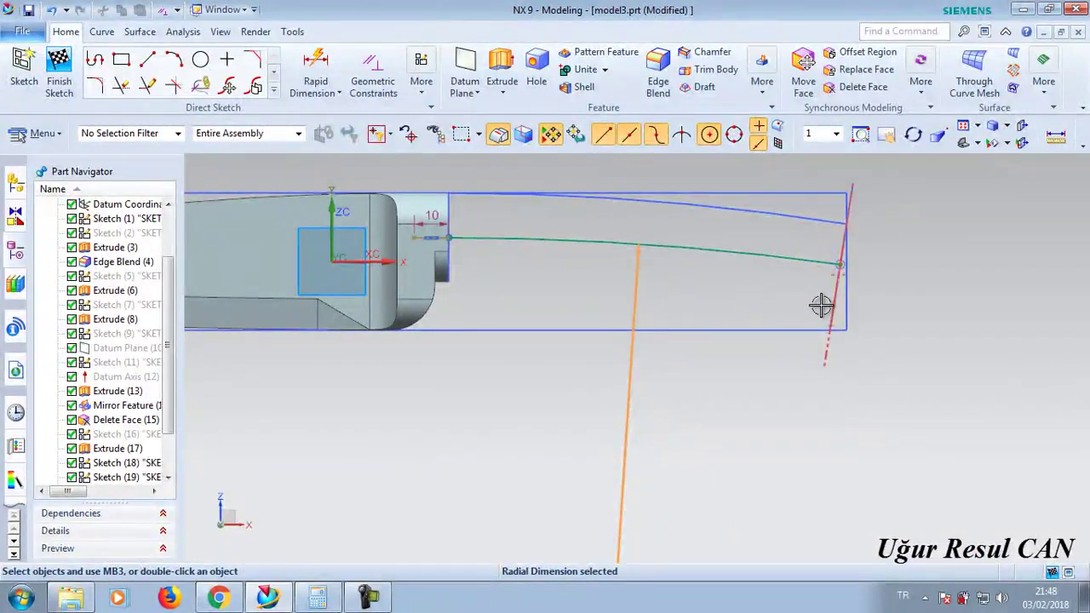
{"action": "middle_click_drag", "start_coordinate": [821, 306], "coordinate": [815, 285]}
{"action": "scroll", "coordinate": [809, 307], "scroll_direction": "up", "scroll_amount": 5}
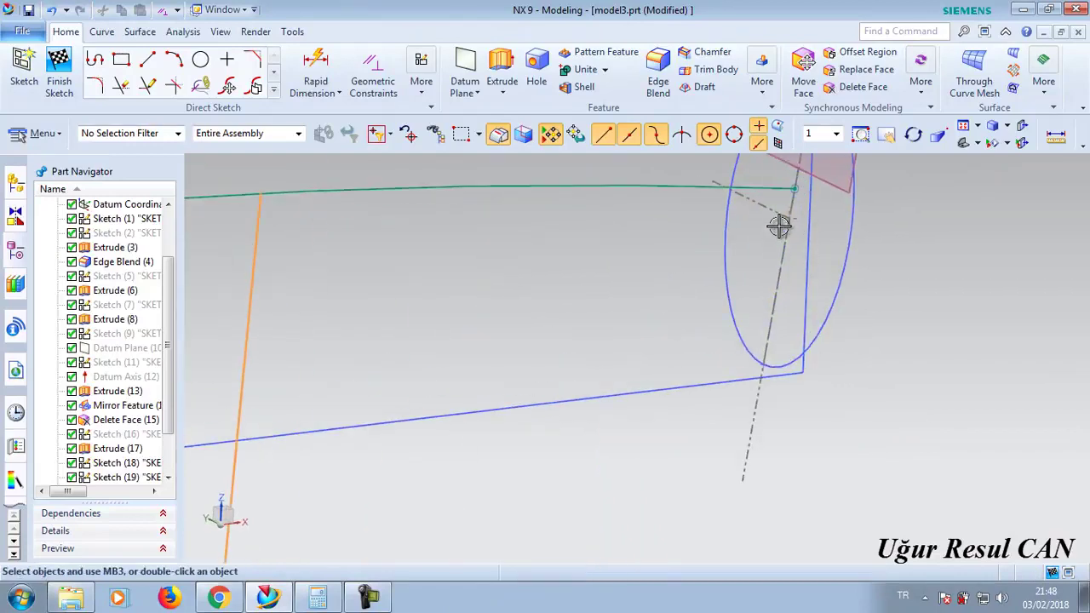
{"action": "middle_click_drag", "start_coordinate": [779, 226], "coordinate": [774, 312]}
- Make the arc's far end coincident with the oval's dashed centre axis
{"action": "left_click", "coordinate": [373, 75]}
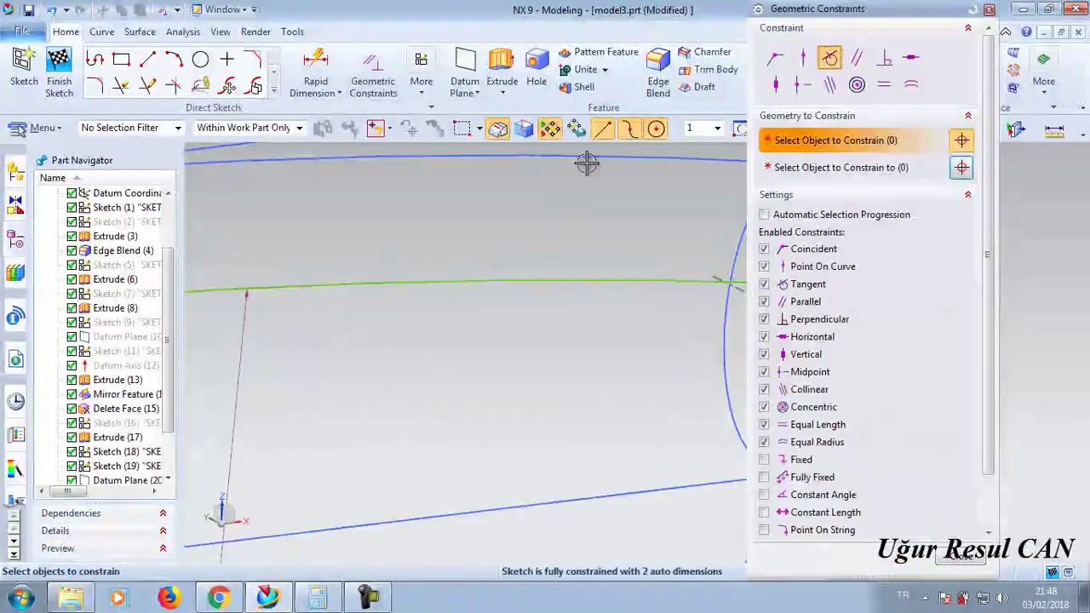
{"action": "left_click", "coordinate": [777, 59]}
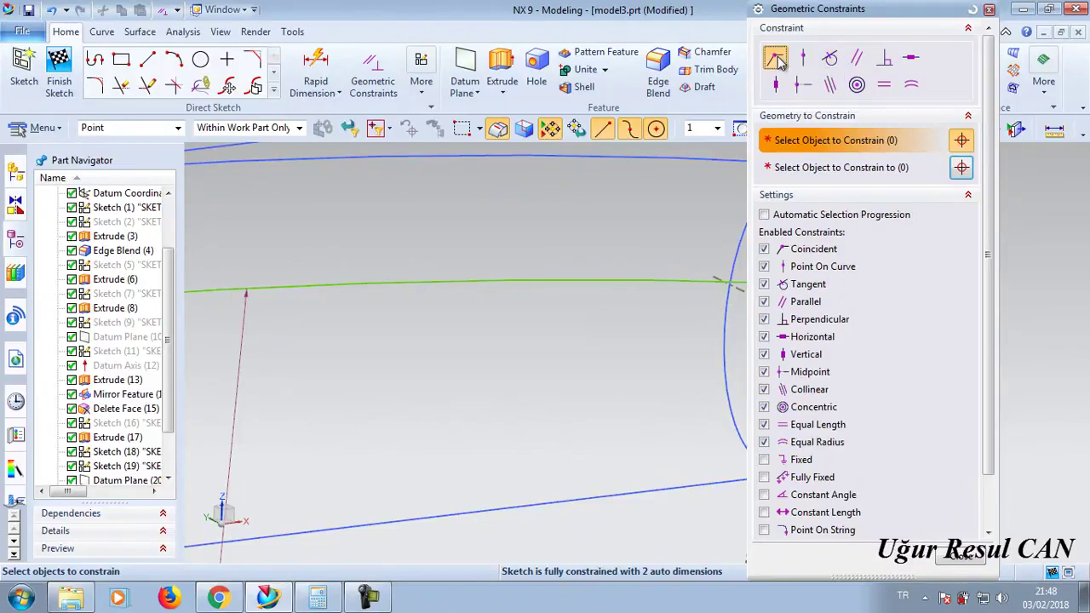
{"action": "left_click_drag", "start_coordinate": [871, 21], "coordinate": [517, 141]}
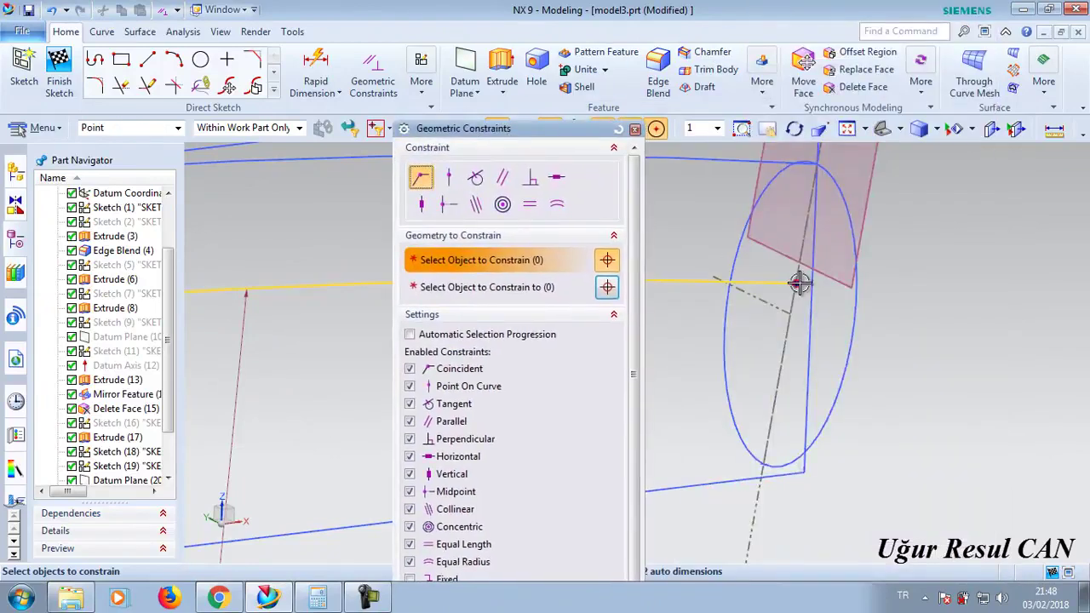
{"action": "left_click", "coordinate": [800, 284]}
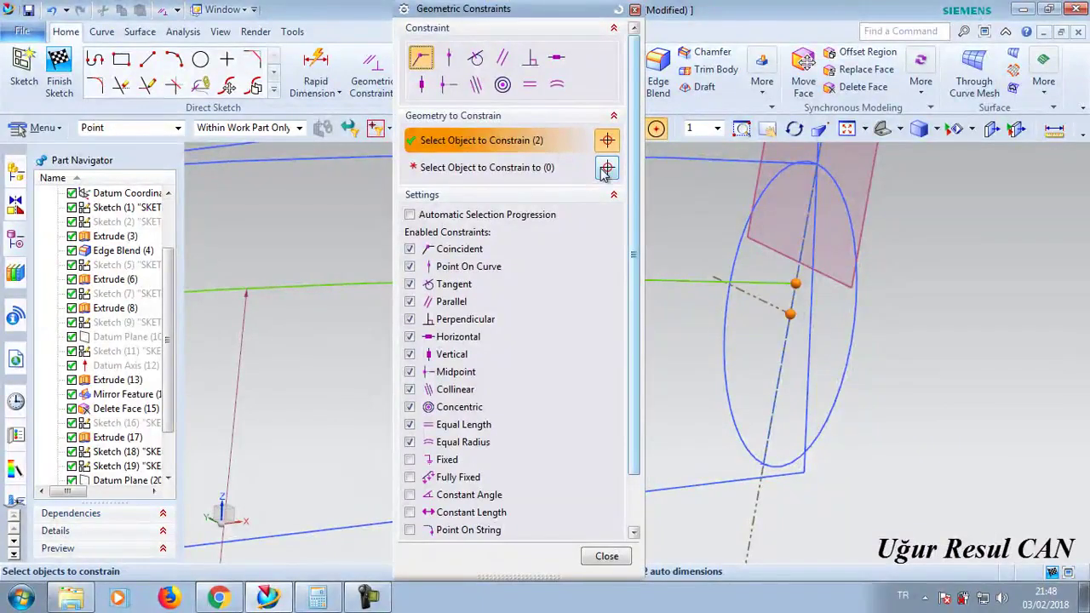
{"action": "key", "text": "Escape"}
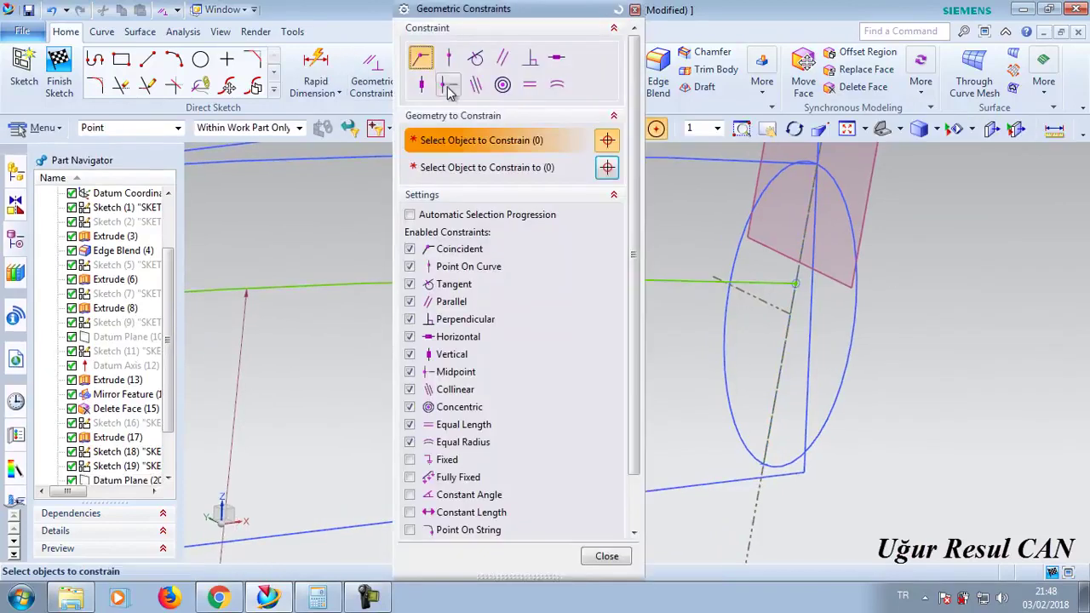
{"action": "left_click", "coordinate": [795, 282]}
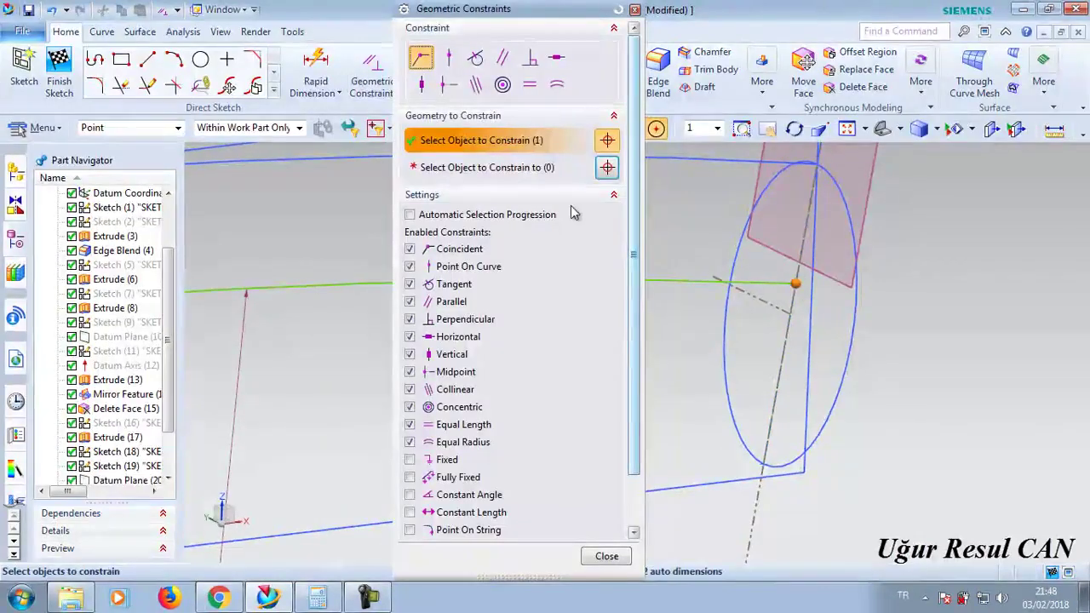
{"action": "left_click", "coordinate": [792, 317]}
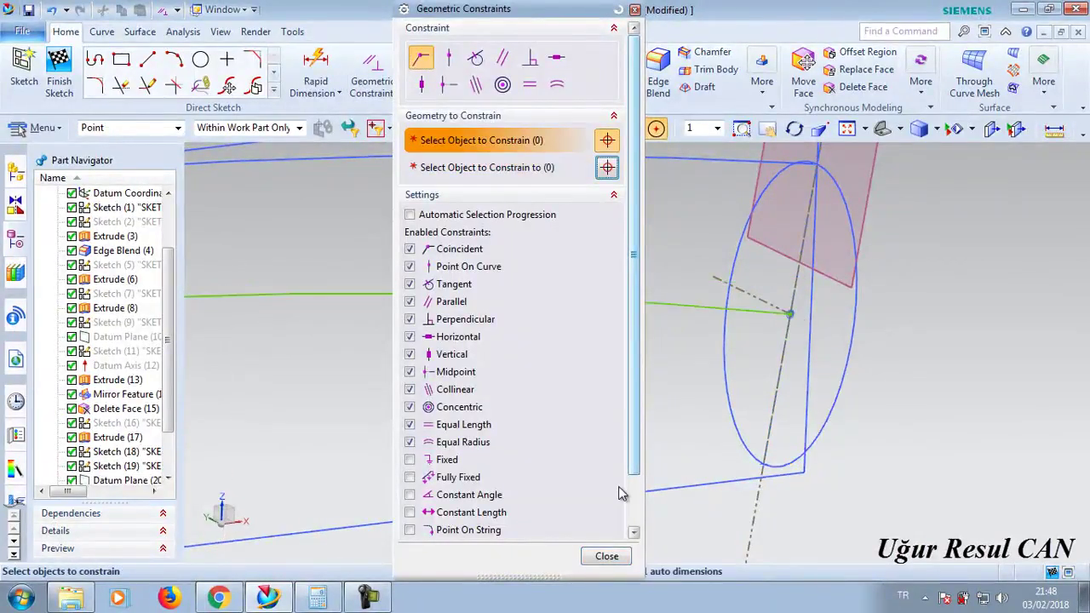
{"action": "left_click", "coordinate": [607, 557]}
{"action": "mouse_move", "coordinate": [601, 348]}
{"action": "middle_mouse_down"}
{"action": "mouse_move", "coordinate": [640, 316]}
{"action": "mouse_move", "coordinate": [299, 536]}
{"action": "middle_mouse_up"}
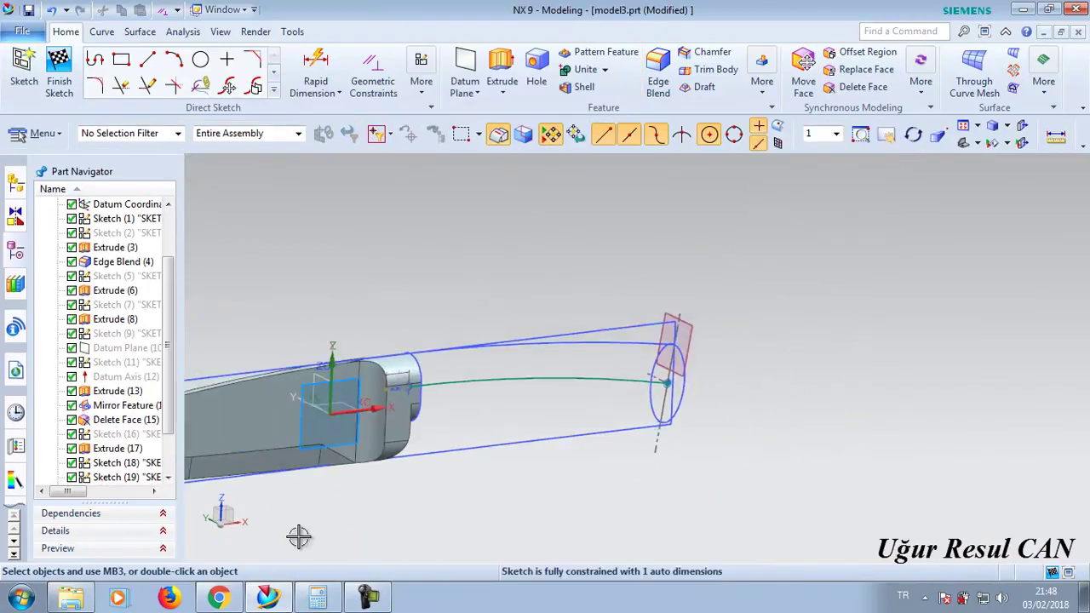
- Briefly switch to the web browser, open a YouTube video, then return to NX
{"action": "left_click", "coordinate": [219, 599]}
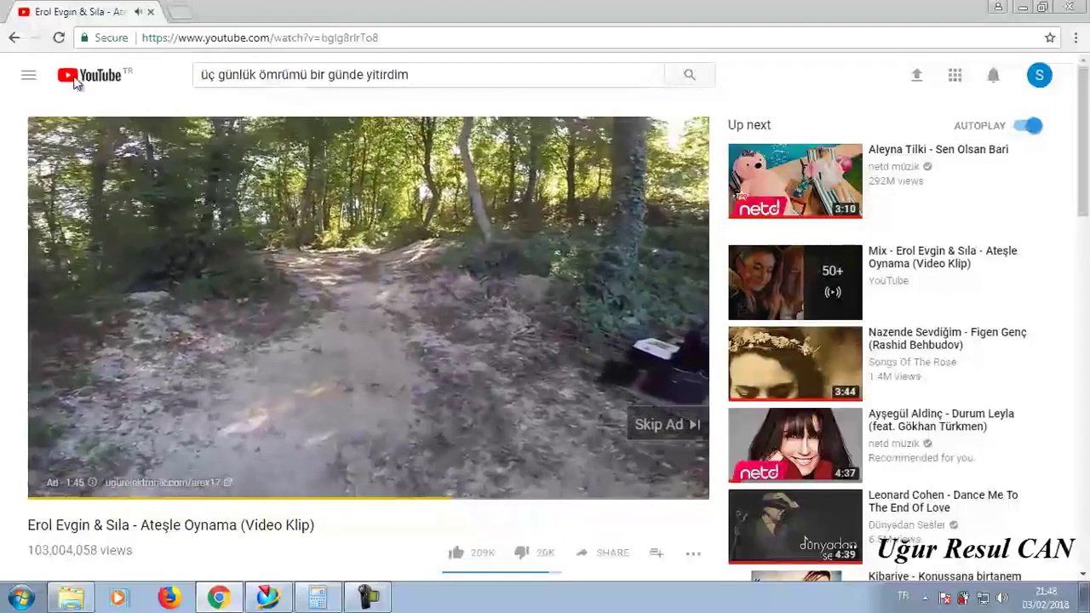
{"action": "left_click", "coordinate": [76, 81]}
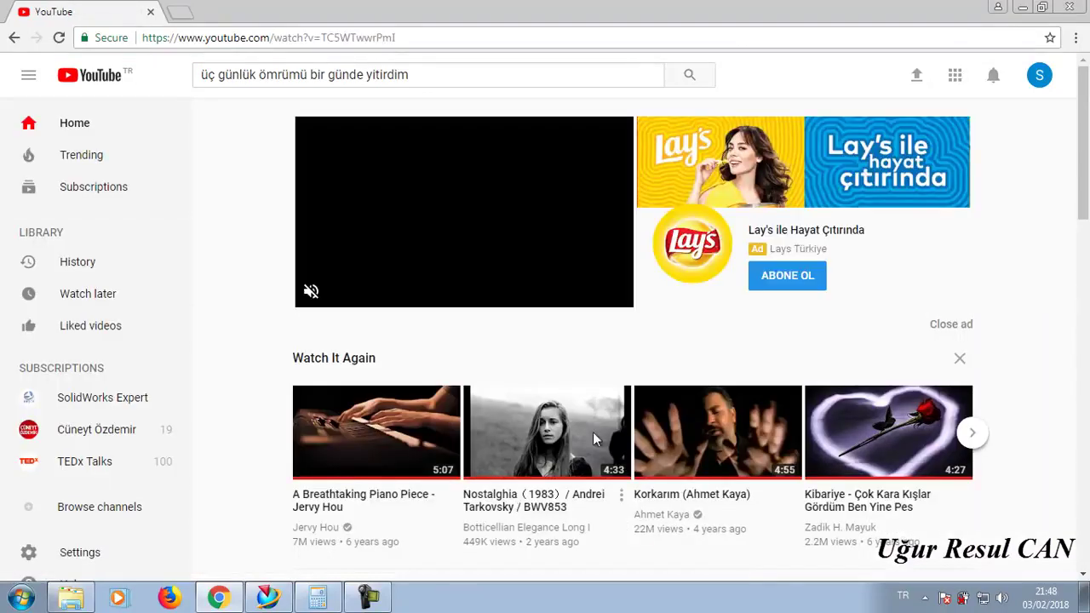
{"action": "left_click", "coordinate": [597, 436]}
{"action": "left_click", "coordinate": [1022, 7]}
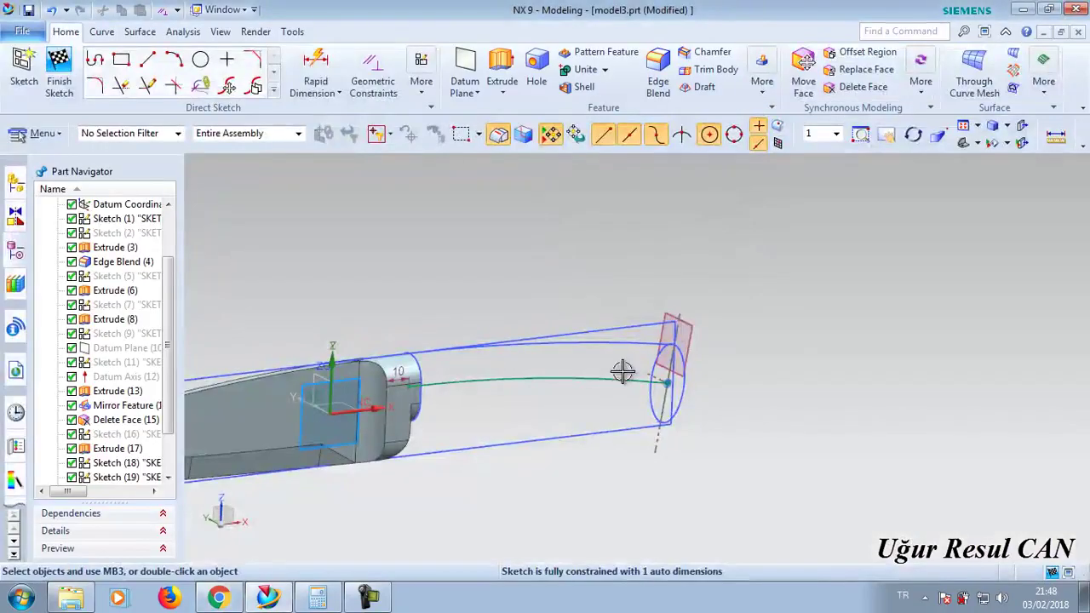
- Finish the current sketch and start a new one on the datum coordinate system
{"action": "scroll", "coordinate": [623, 371], "scroll_direction": "up", "scroll_amount": 3}
{"action": "scroll", "coordinate": [621, 419], "scroll_direction": "down", "scroll_amount": 5}
{"action": "left_click", "coordinate": [24, 68]}
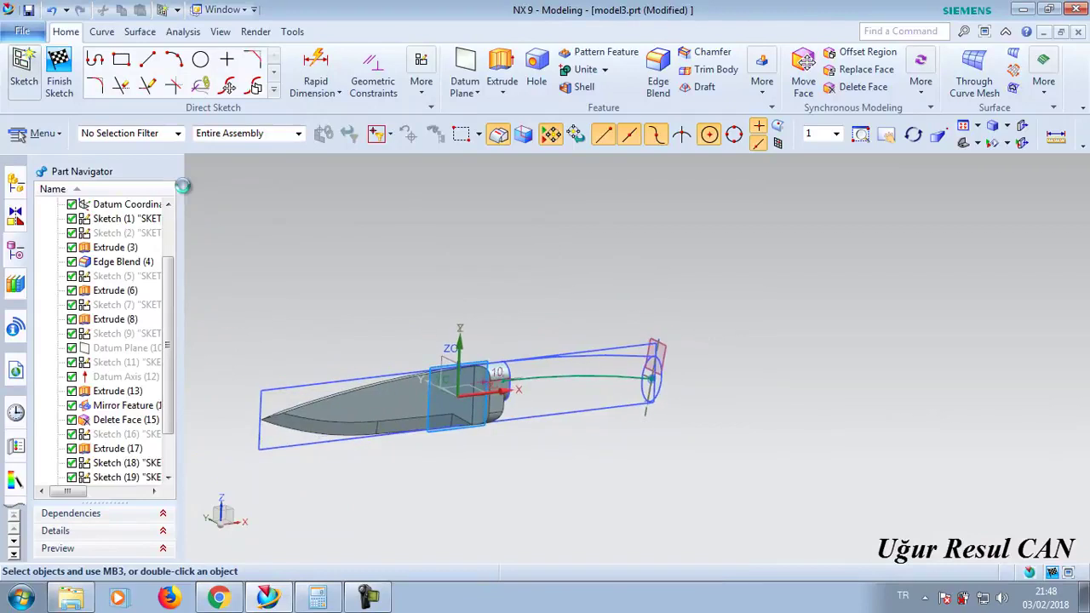
{"action": "left_click", "coordinate": [594, 281]}
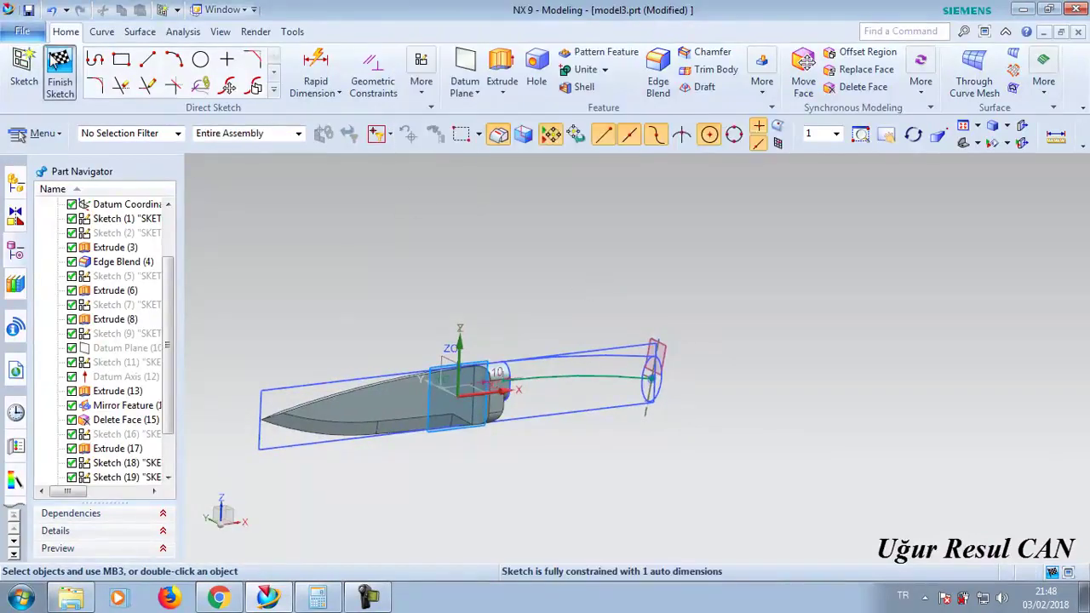
{"action": "left_click", "coordinate": [58, 61]}
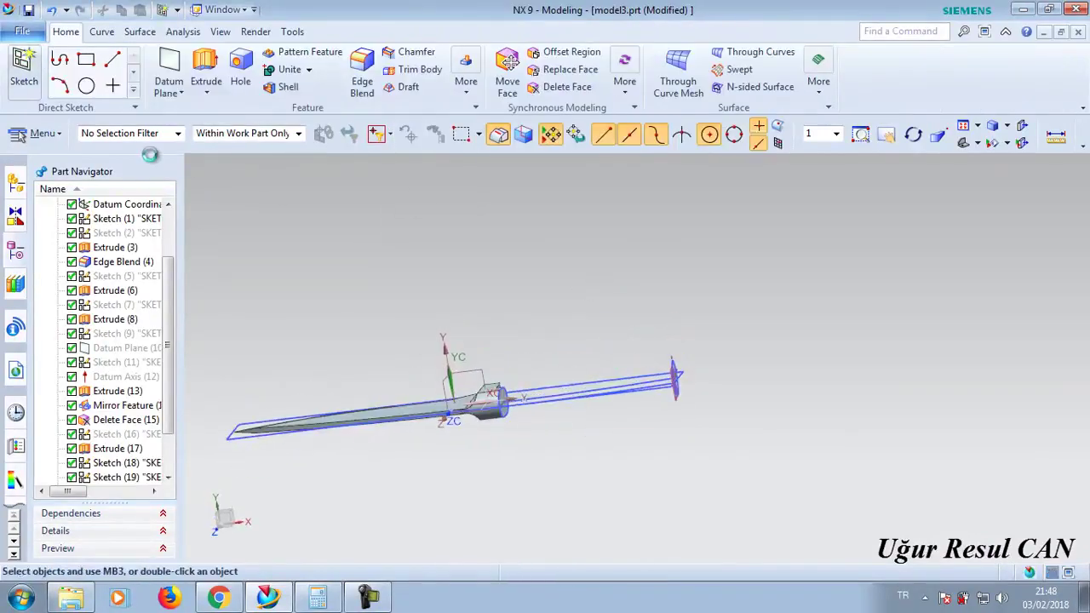
{"action": "left_click", "coordinate": [536, 283]}
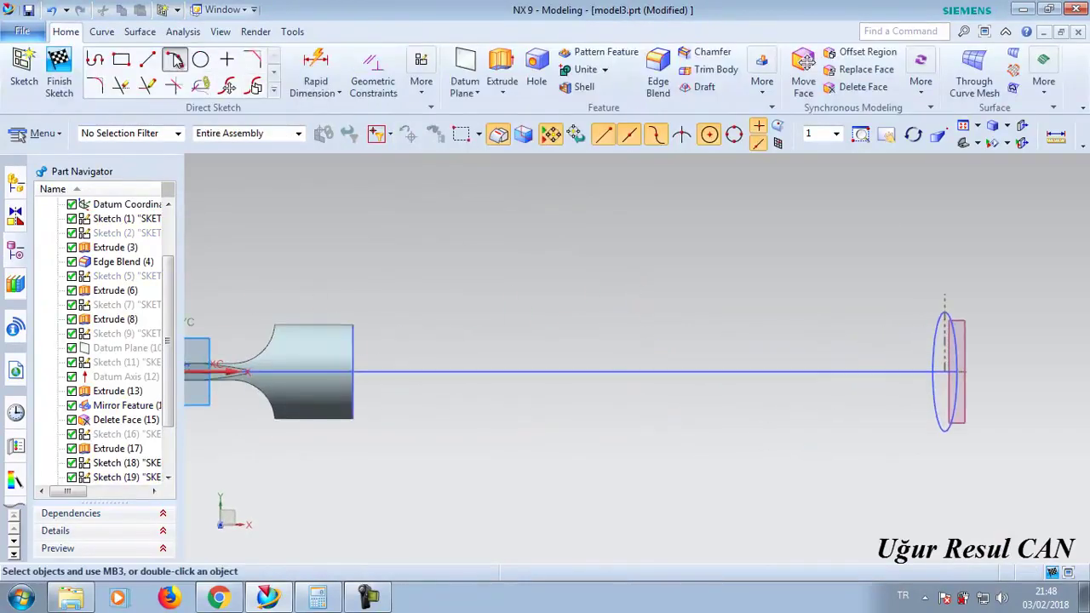
- Draw a three-point arc from the bolster's top corner to the handle end plane, then finish
{"action": "left_click", "coordinate": [177, 61]}
{"action": "left_click", "coordinate": [353, 325]}
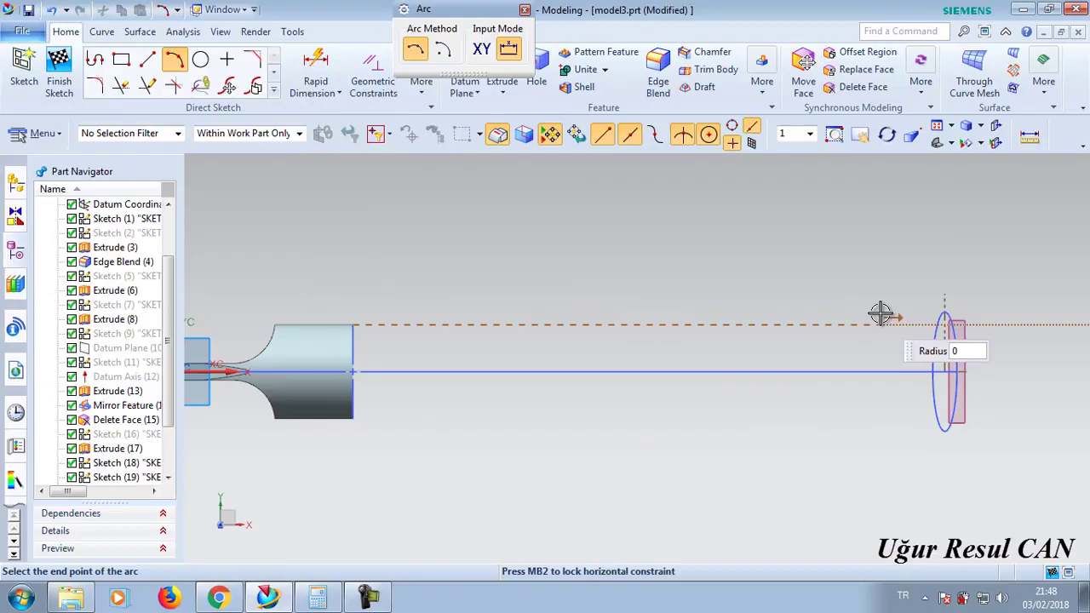
{"action": "left_click", "coordinate": [945, 311]}
{"action": "left_click", "coordinate": [733, 317]}
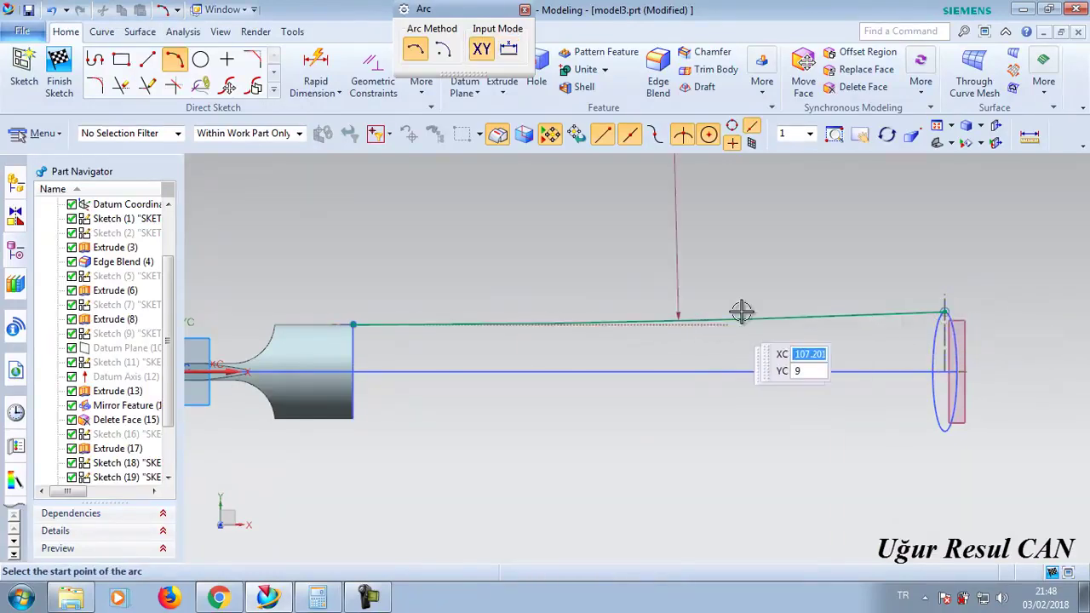
{"action": "middle_click_drag", "start_coordinate": [742, 311], "coordinate": [410, 129]}
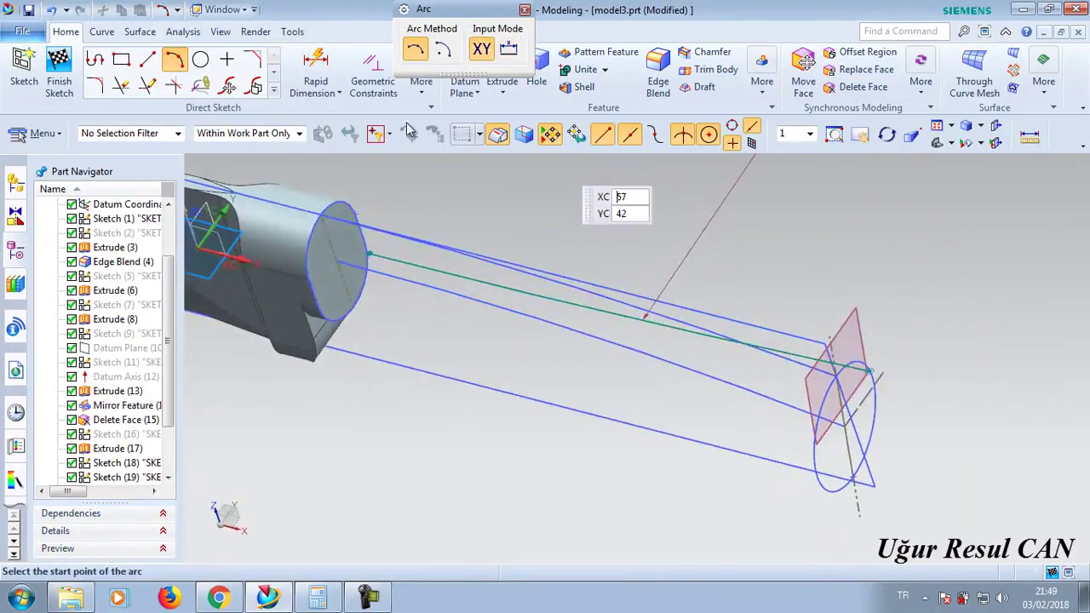
{"action": "left_click", "coordinate": [58, 68]}
{"action": "mouse_move", "coordinate": [536, 350]}
{"action": "middle_mouse_down"}
{"action": "mouse_move", "coordinate": [580, 334]}
{"action": "mouse_move", "coordinate": [536, 352]}
{"action": "middle_mouse_up"}
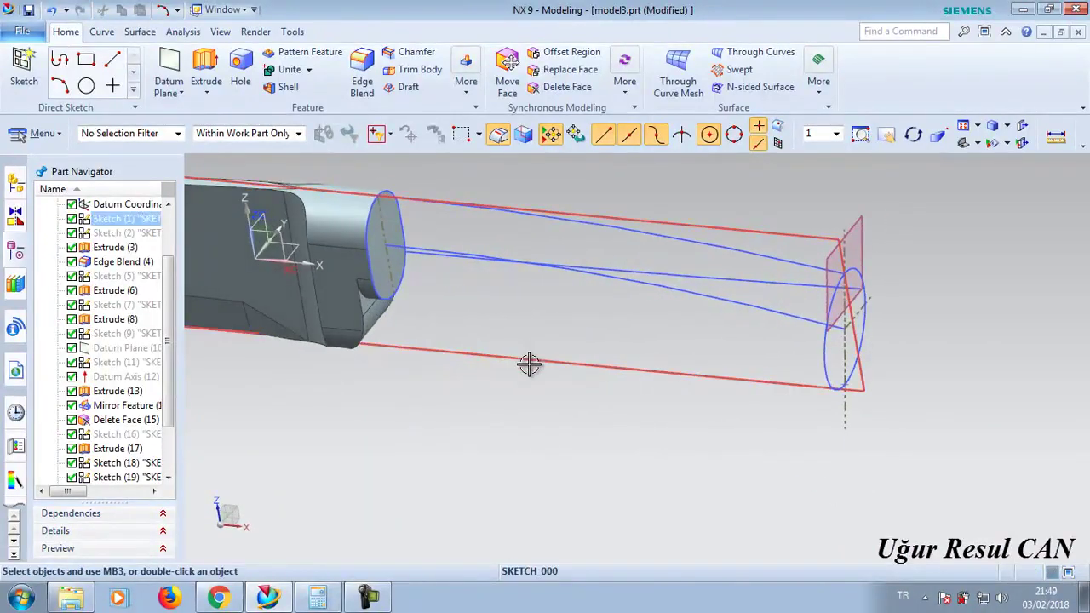
- Hide the outline sketch curves and make a first, abandoned Combined Projection attempt
{"action": "right_click", "coordinate": [529, 364]}
{"action": "left_click", "coordinate": [564, 55]}
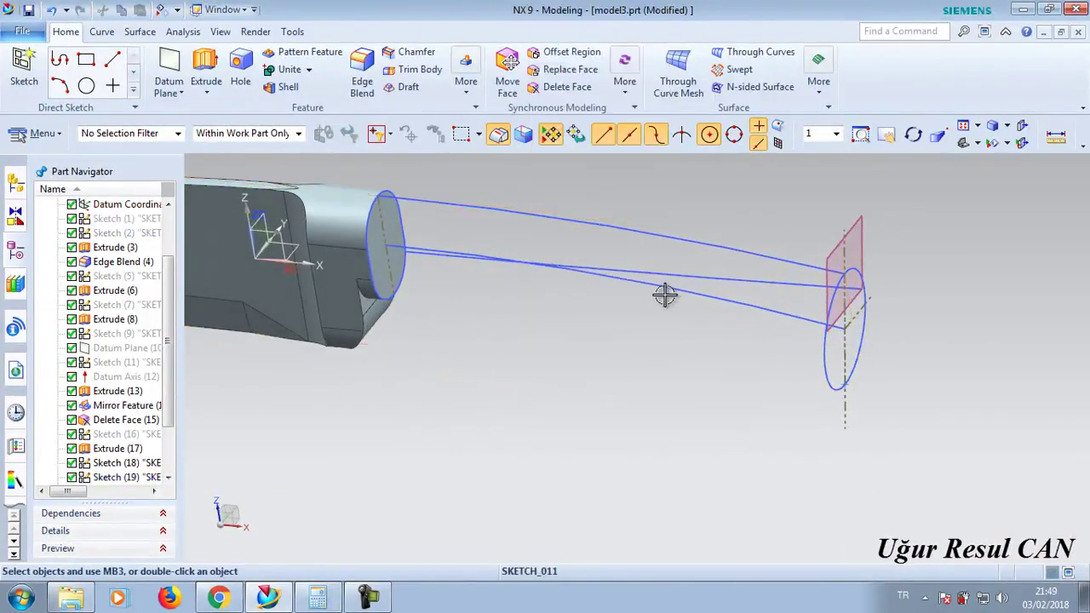
{"action": "middle_click_drag", "start_coordinate": [665, 294], "coordinate": [674, 321]}
{"action": "left_click", "coordinate": [112, 34]}
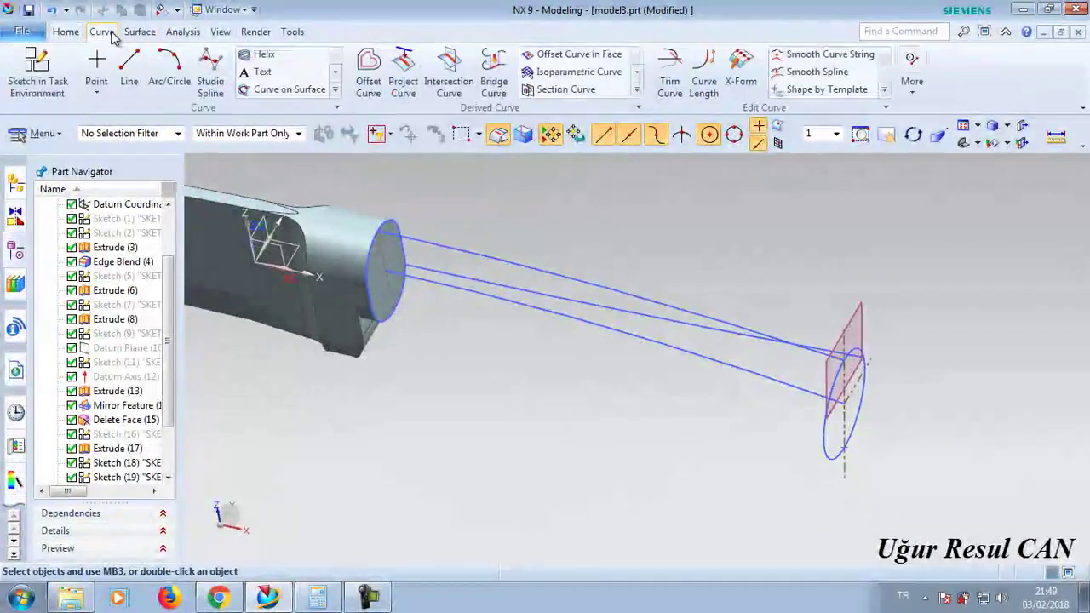
{"action": "left_click", "coordinate": [637, 91]}
{"action": "left_click", "coordinate": [581, 107]}
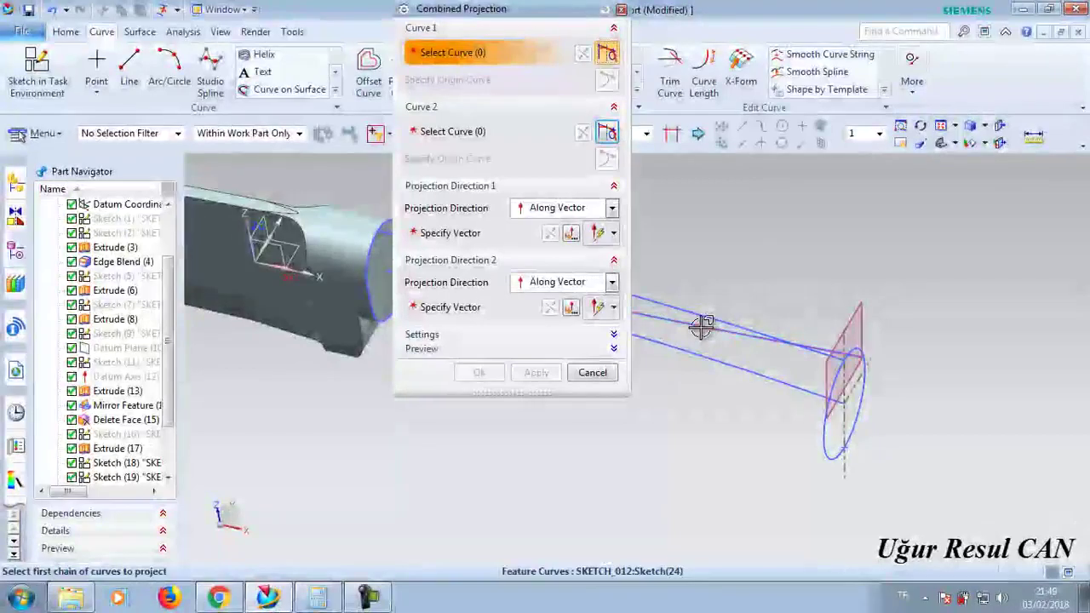
{"action": "left_click", "coordinate": [701, 326]}
{"action": "left_click", "coordinate": [688, 349]}
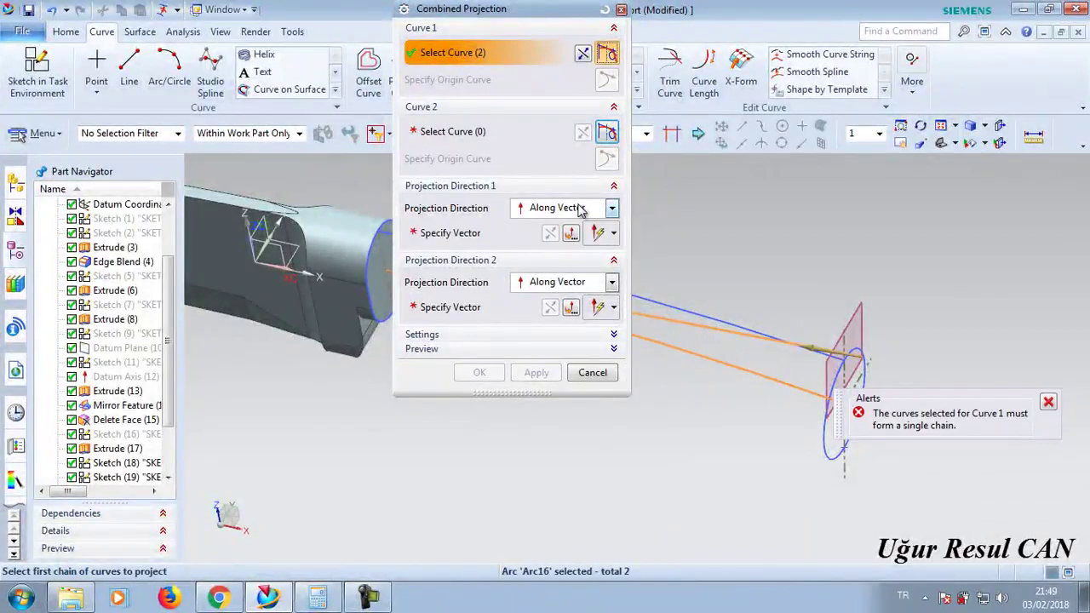
{"action": "key", "text": "Escape"}
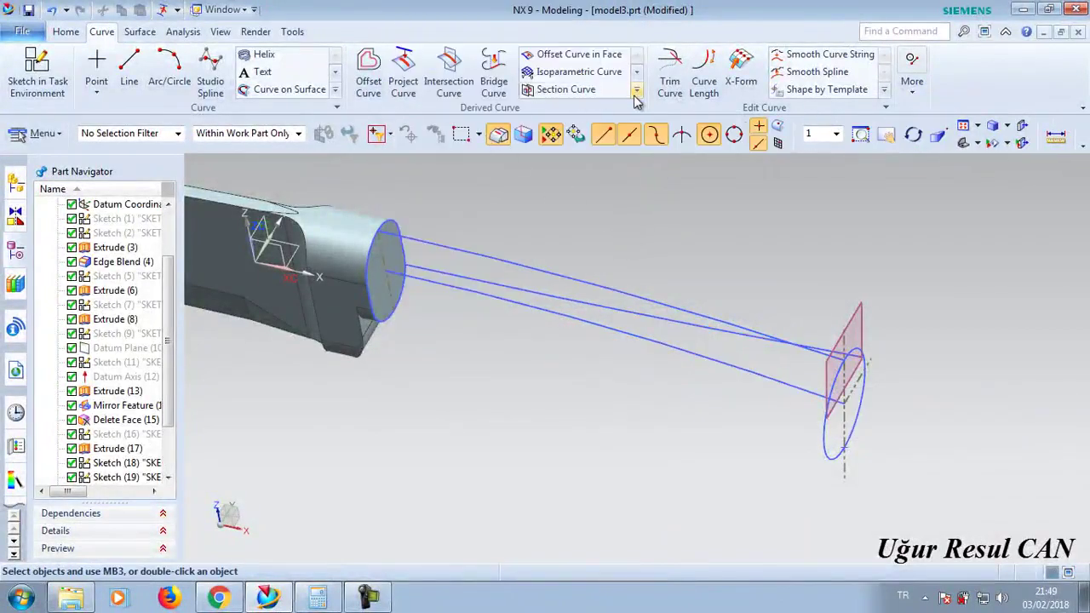
- Create a Combined Projection curve from the side-view arc and the top-view arc
{"action": "left_click", "coordinate": [637, 90]}
{"action": "left_click", "coordinate": [575, 107]}
{"action": "middle_click", "coordinate": [634, 315]}
{"action": "left_click_drag", "start_coordinate": [535, 17], "coordinate": [241, 85]}
{"action": "mouse_move", "coordinate": [575, 344]}
{"action": "middle_mouse_down"}
{"action": "mouse_move", "coordinate": [635, 288]}
{"action": "mouse_move", "coordinate": [498, 230]}
{"action": "middle_mouse_up"}
{"action": "middle_click", "coordinate": [497, 251]}
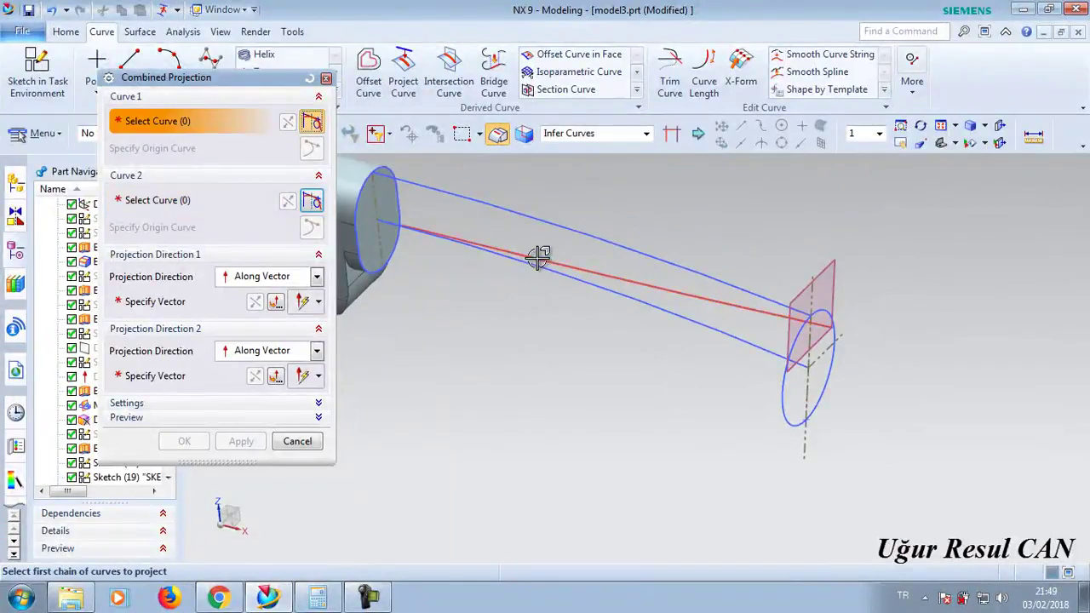
{"action": "left_click", "coordinate": [539, 257]}
{"action": "left_click", "coordinate": [311, 199]}
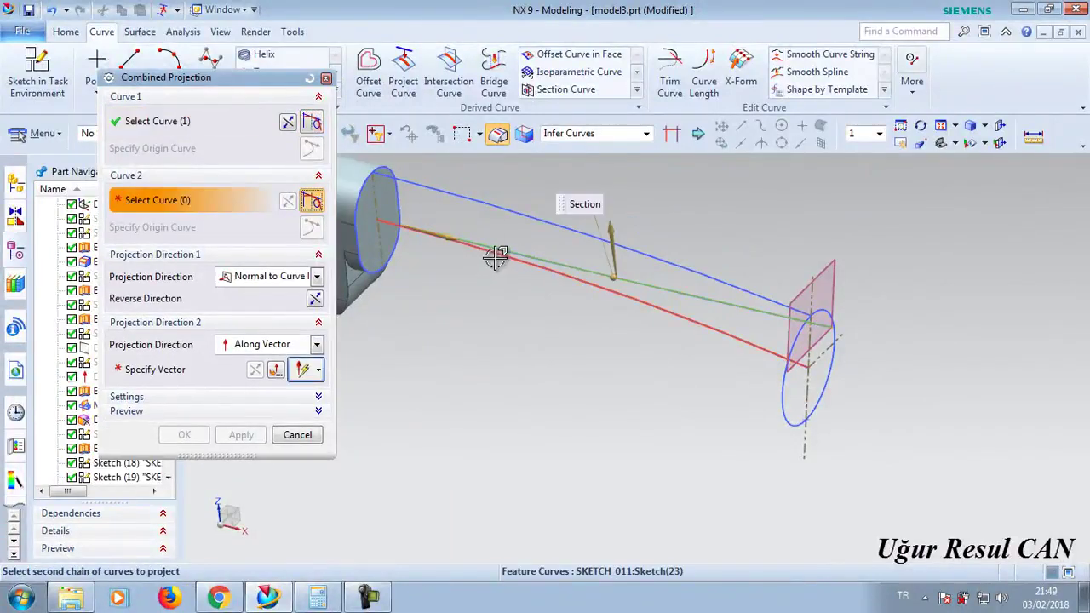
{"action": "left_click", "coordinate": [495, 257]}
{"action": "left_click", "coordinate": [241, 430]}
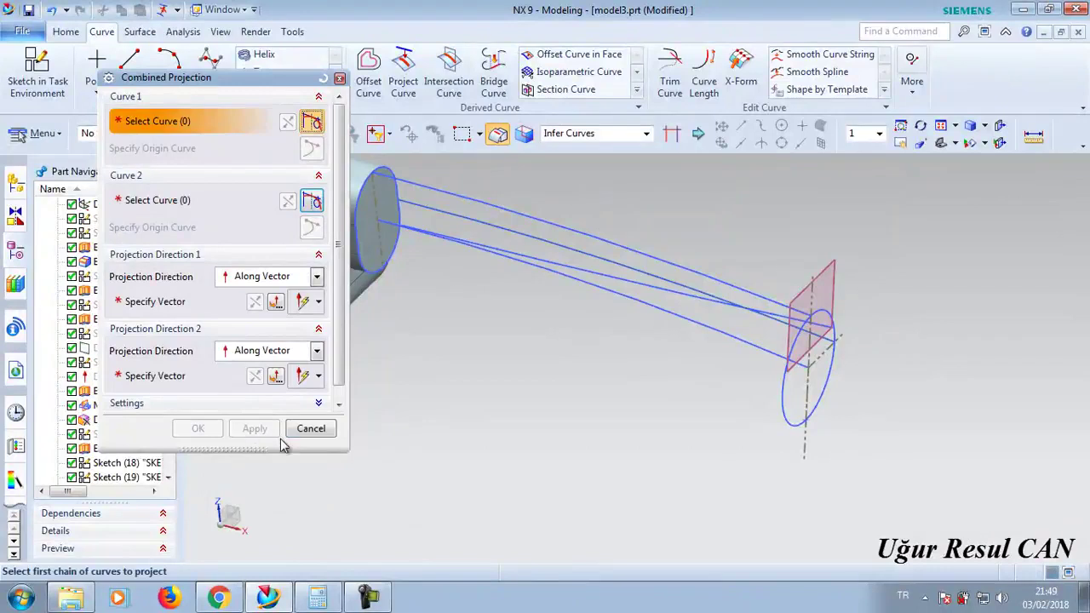
{"action": "left_click", "coordinate": [306, 430]}
{"action": "mouse_move", "coordinate": [596, 353]}
{"action": "middle_mouse_down"}
{"action": "mouse_move", "coordinate": [565, 348]}
{"action": "mouse_move", "coordinate": [560, 361]}
{"action": "mouse_move", "coordinate": [597, 348]}
{"action": "mouse_move", "coordinate": [536, 256]}
{"action": "middle_mouse_up"}
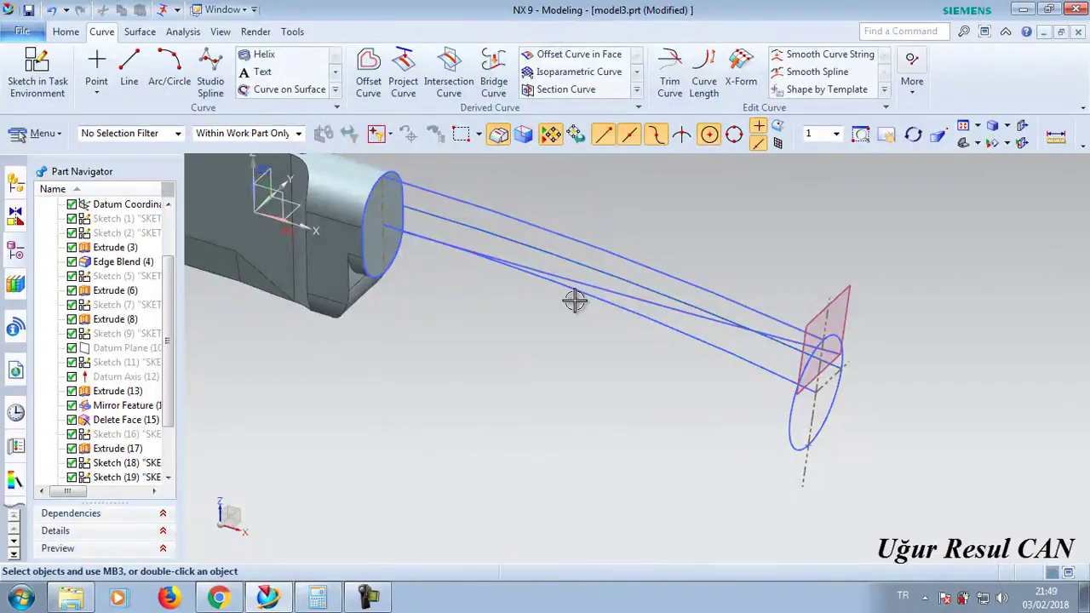
- Hide Sketch (23) and Sketch (24), the two original arc sketches
{"action": "left_click", "coordinate": [646, 313]}
{"action": "right_click", "coordinate": [647, 311]}
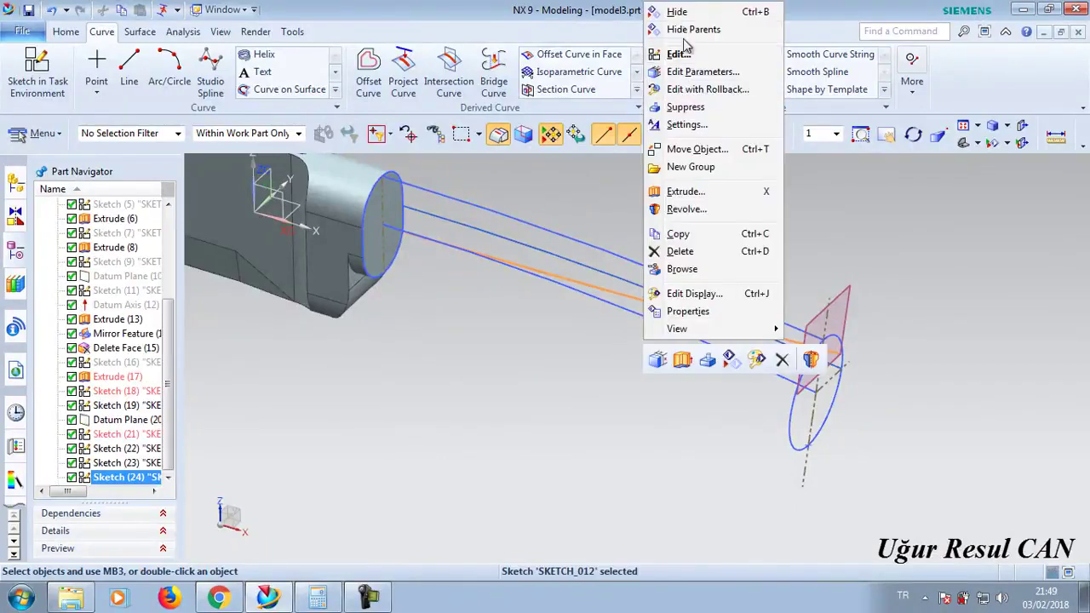
{"action": "key", "text": "Escape"}
{"action": "left_click", "coordinate": [628, 303]}
{"action": "right_click", "coordinate": [628, 305]}
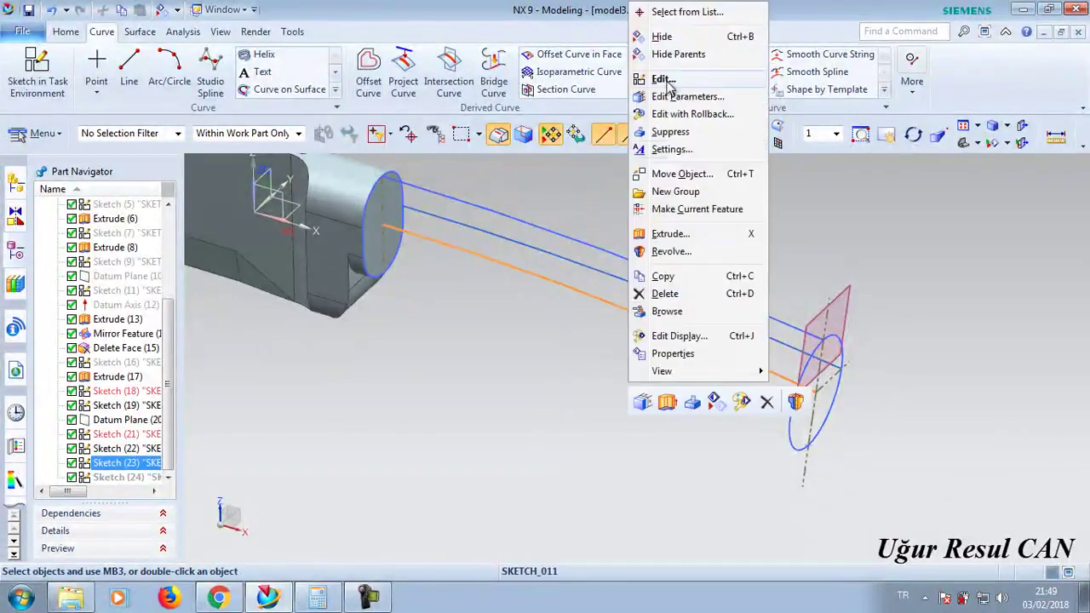
{"action": "left_click", "coordinate": [662, 36]}
{"action": "mouse_move", "coordinate": [657, 270]}
{"action": "middle_mouse_down"}
{"action": "mouse_move", "coordinate": [693, 333]}
{"action": "mouse_move", "coordinate": [674, 324]}
{"action": "mouse_move", "coordinate": [633, 341]}
{"action": "mouse_move", "coordinate": [676, 324]}
{"action": "mouse_move", "coordinate": [687, 301]}
{"action": "middle_mouse_up"}
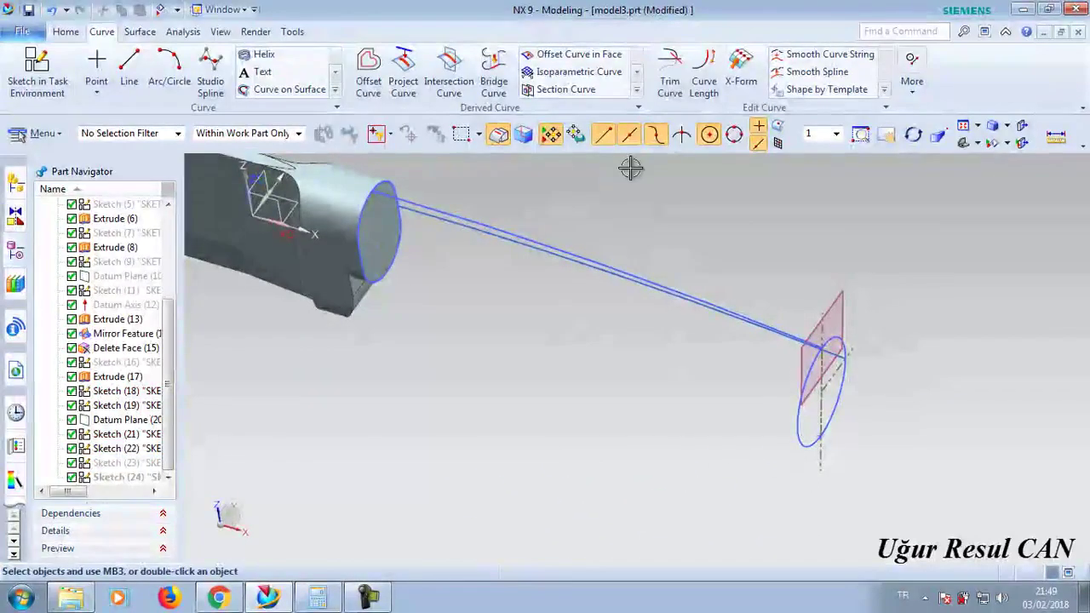
- Mirror the combined handle curve about the XZ datum plane with Mirror Curve
{"action": "left_click", "coordinate": [637, 92]}
{"action": "left_click", "coordinate": [554, 122]}
{"action": "left_click", "coordinate": [421, 209]}
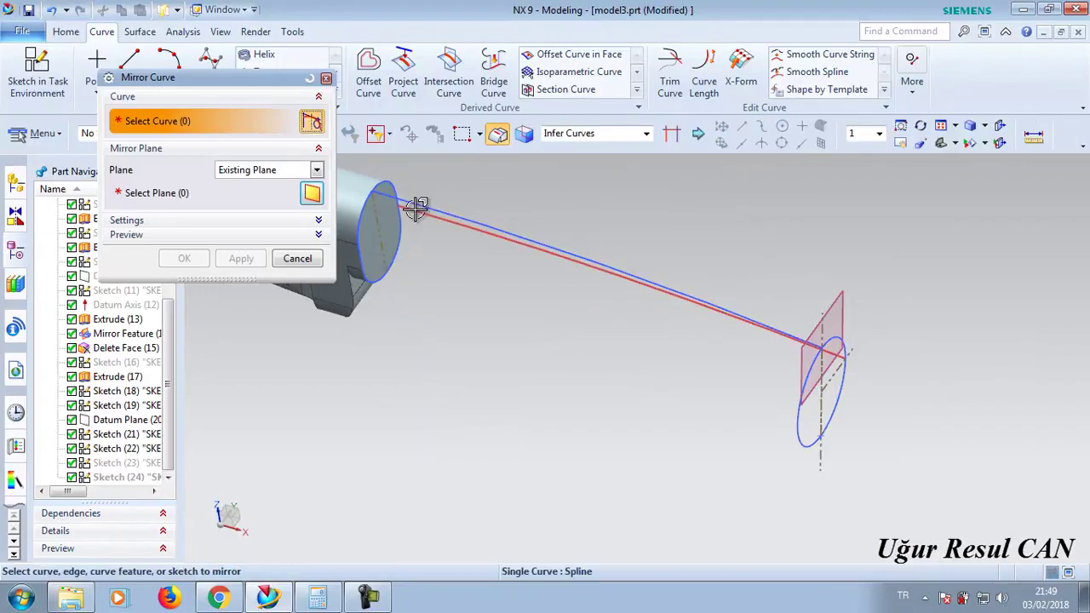
{"action": "left_click", "coordinate": [258, 194]}
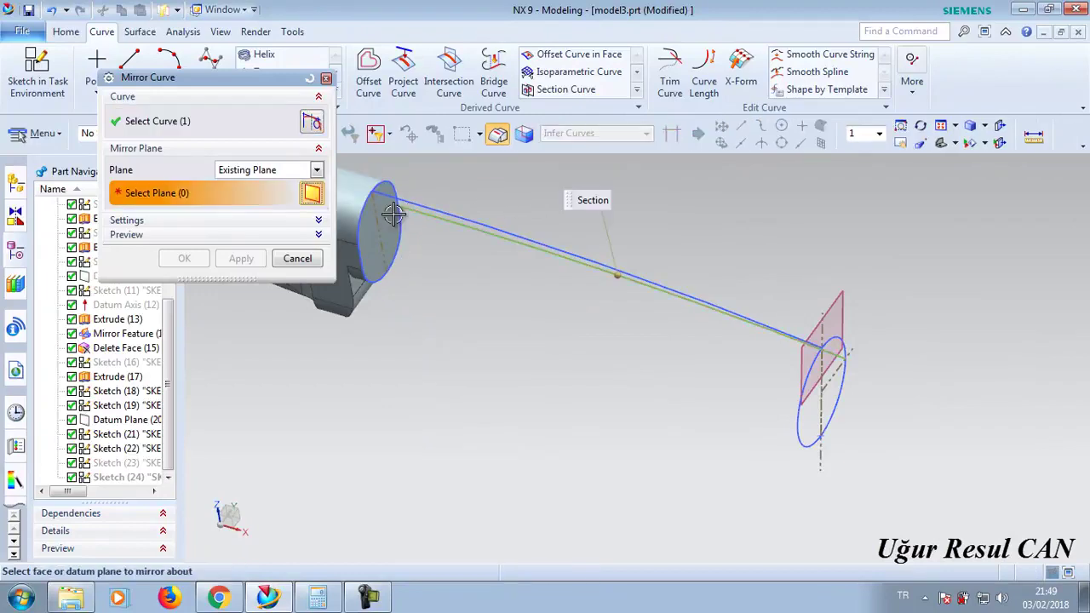
{"action": "left_click_drag", "start_coordinate": [254, 81], "coordinate": [682, 97]}
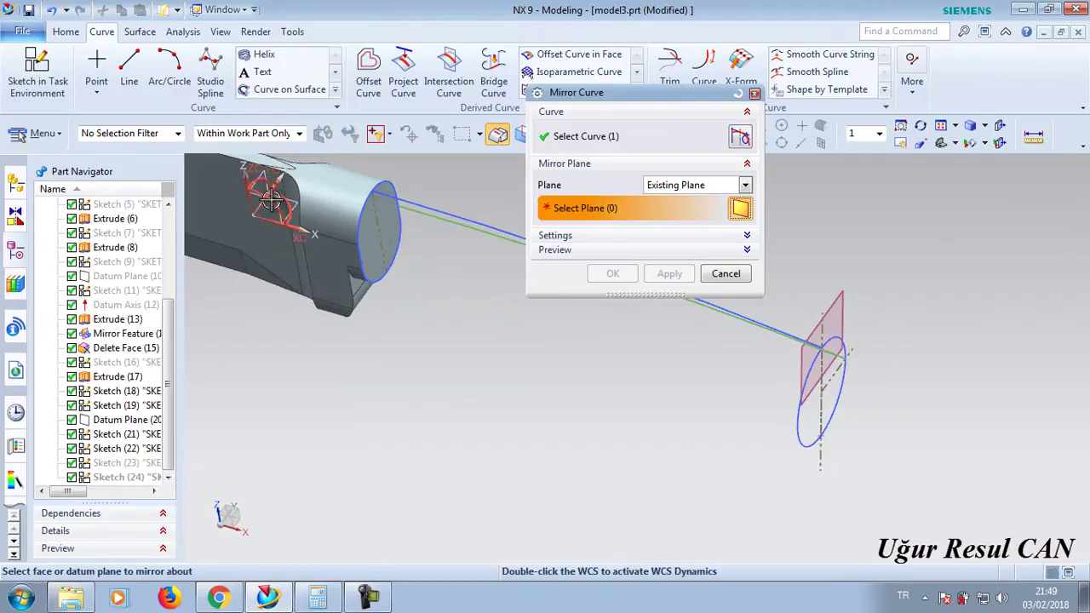
{"action": "left_click", "coordinate": [278, 203]}
{"action": "left_click", "coordinate": [669, 274]}
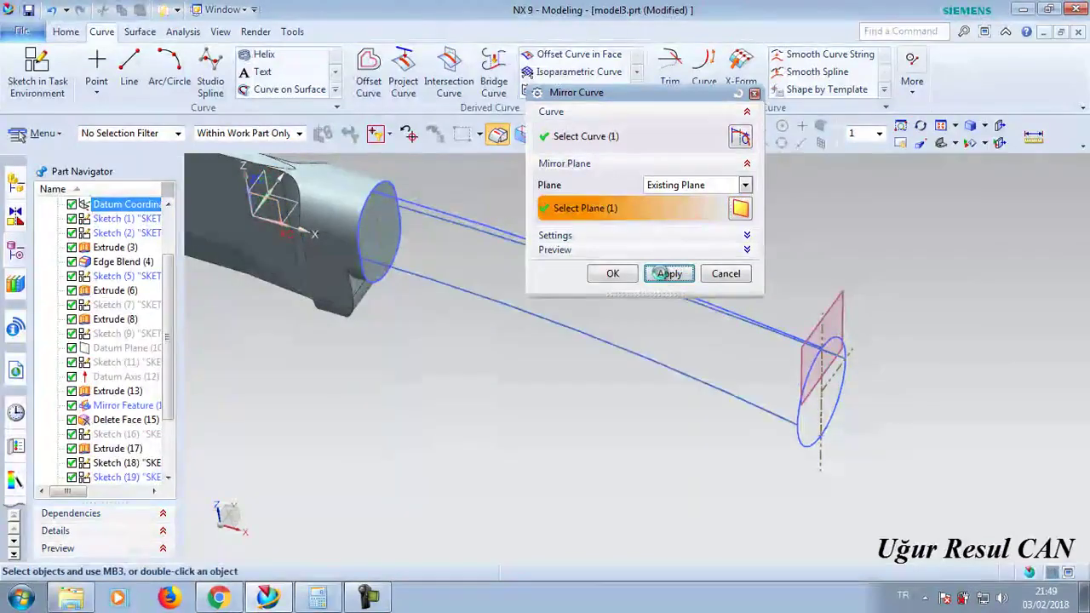
{"action": "left_click", "coordinate": [725, 280]}
{"action": "middle_click_drag", "start_coordinate": [706, 343], "coordinate": [447, 167]}
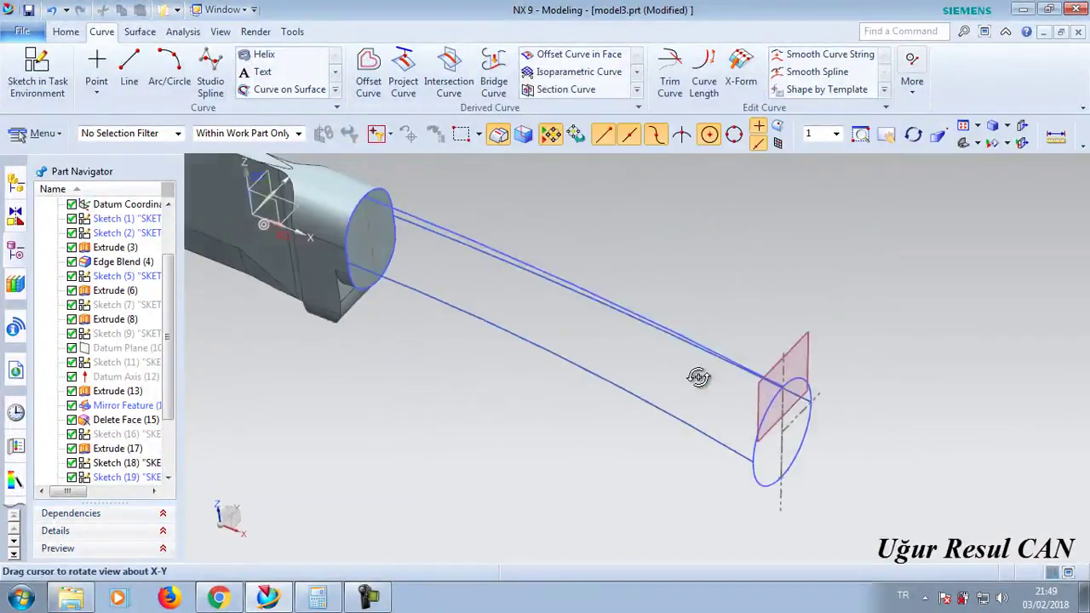
{"action": "left_click", "coordinate": [66, 32]}
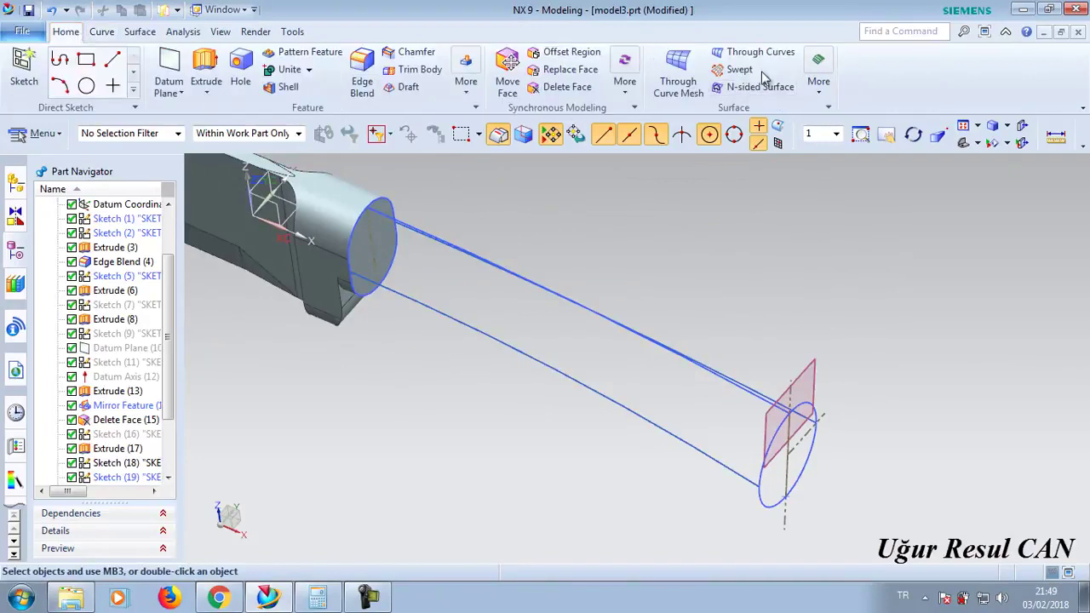
- Select the bolster circle and the end ellipse as the two sweep sections
{"action": "left_click", "coordinate": [355, 234]}
{"action": "mouse_move", "coordinate": [620, 22]}
{"action": "left_mouse_down"}
{"action": "mouse_move", "coordinate": [245, 41]}
{"action": "mouse_move", "coordinate": [184, 23]}
{"action": "left_mouse_up"}
{"action": "left_click", "coordinate": [304, 116]}
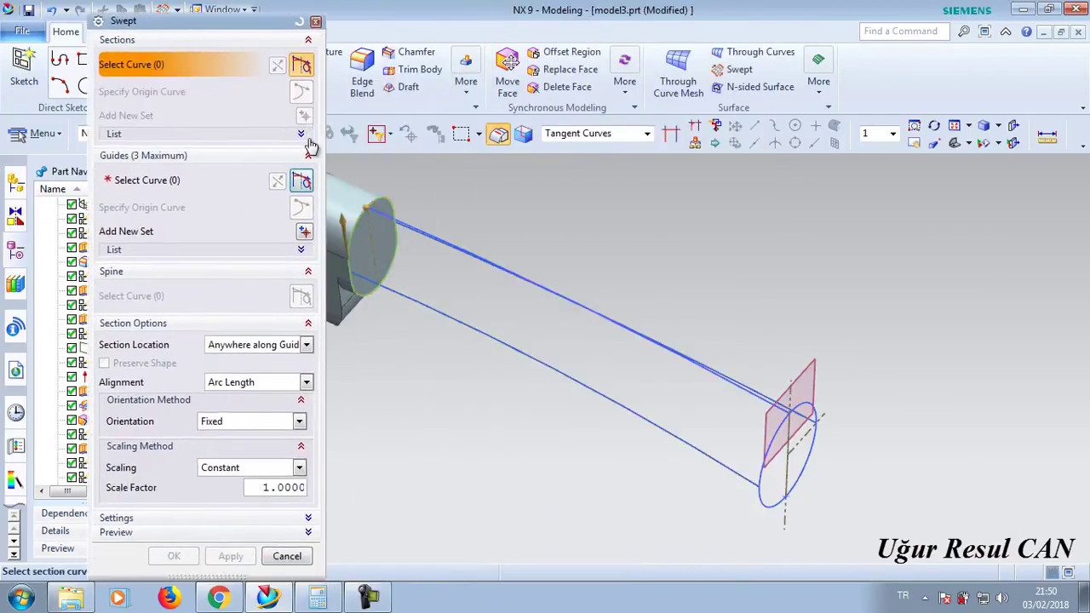
{"action": "left_click", "coordinate": [764, 474]}
{"action": "left_click", "coordinate": [301, 182]}
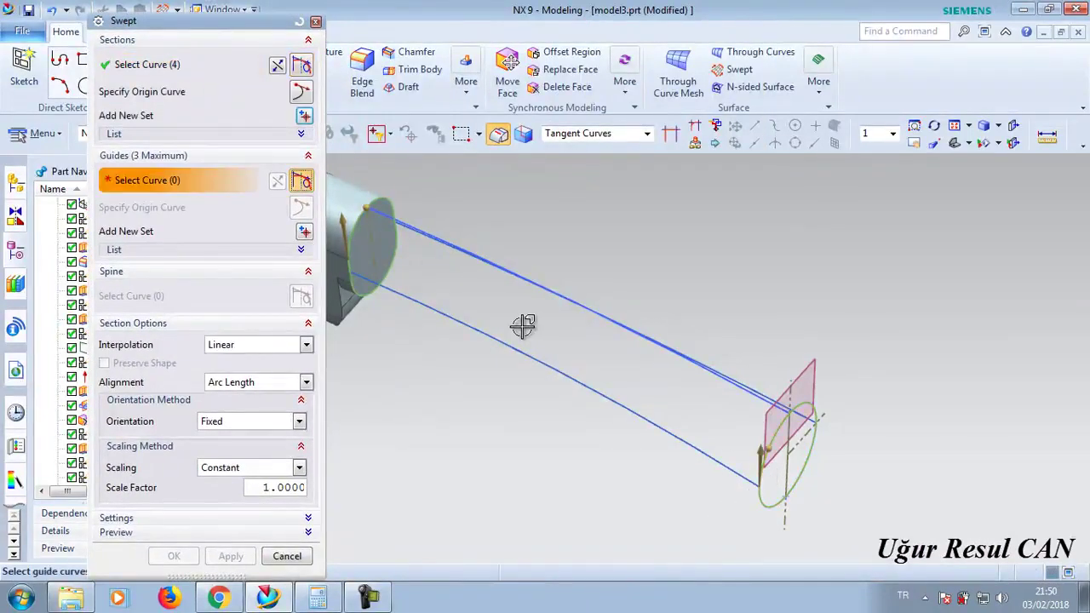
- Add the upper, lower and remaining curves as the three sweep guides
{"action": "middle_click_drag", "start_coordinate": [521, 326], "coordinate": [546, 309]}
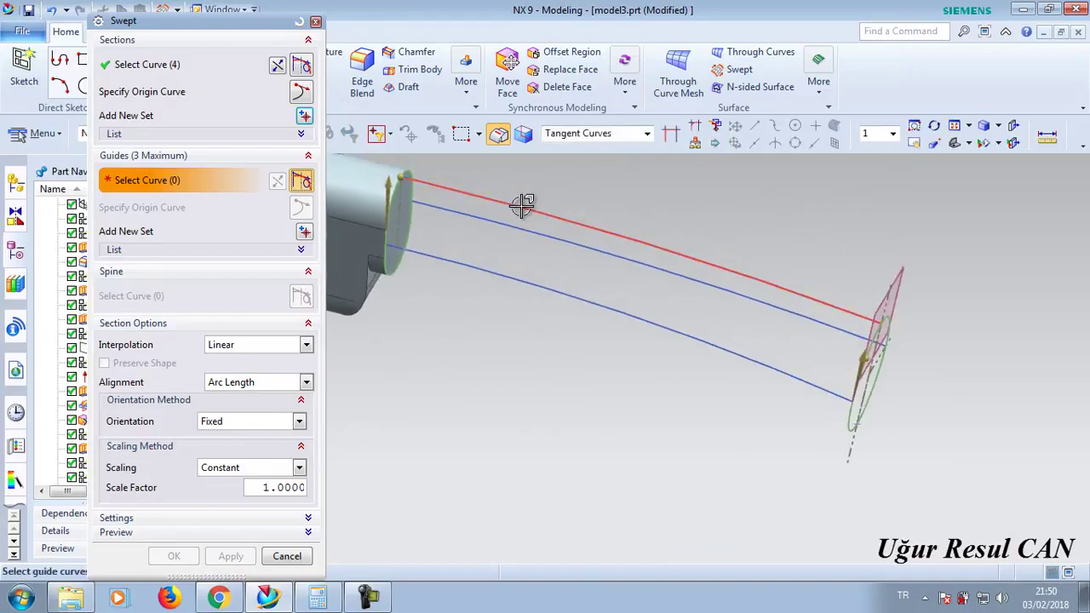
{"action": "left_click", "coordinate": [522, 205]}
{"action": "left_click", "coordinate": [305, 232]}
{"action": "left_click", "coordinate": [458, 262]}
{"action": "middle_click_drag", "start_coordinate": [589, 285], "coordinate": [526, 341]}
{"action": "left_click", "coordinate": [305, 232]}
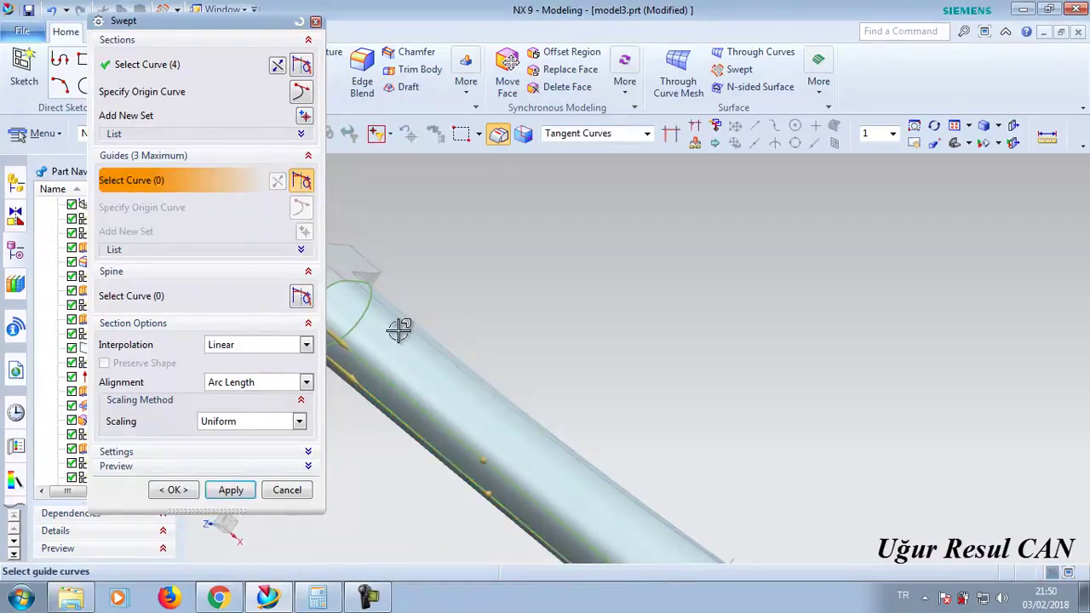
{"action": "left_click", "coordinate": [405, 323]}
- Create the swept handle body and close the Swept dialog
{"action": "left_click", "coordinate": [247, 443]}
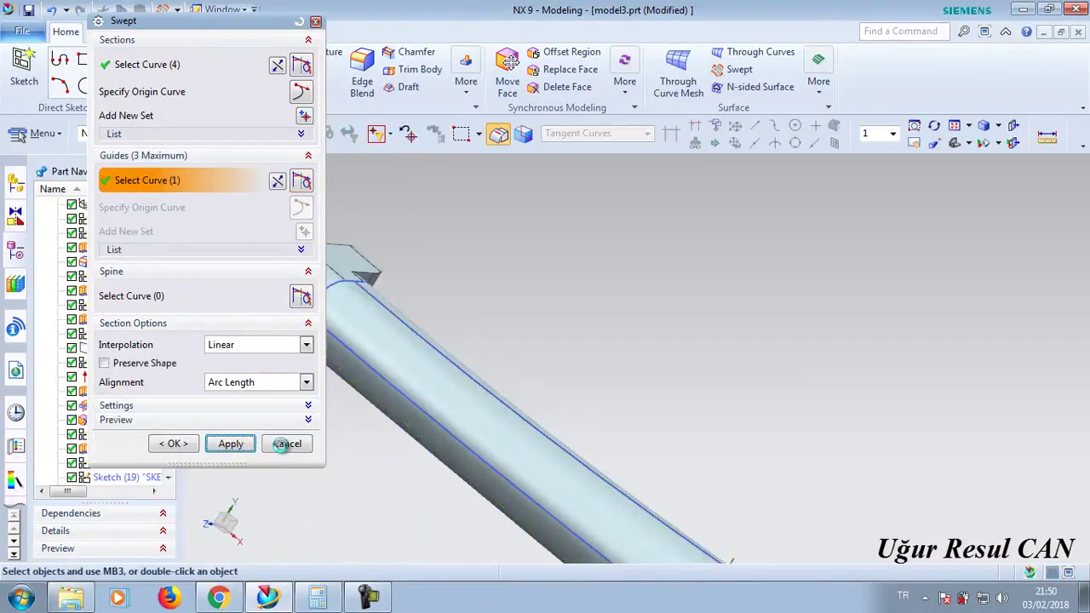
{"action": "mouse_move", "coordinate": [446, 438]}
{"action": "middle_mouse_down"}
{"action": "mouse_move", "coordinate": [511, 363]}
{"action": "mouse_move", "coordinate": [523, 418]}
{"action": "middle_mouse_up"}
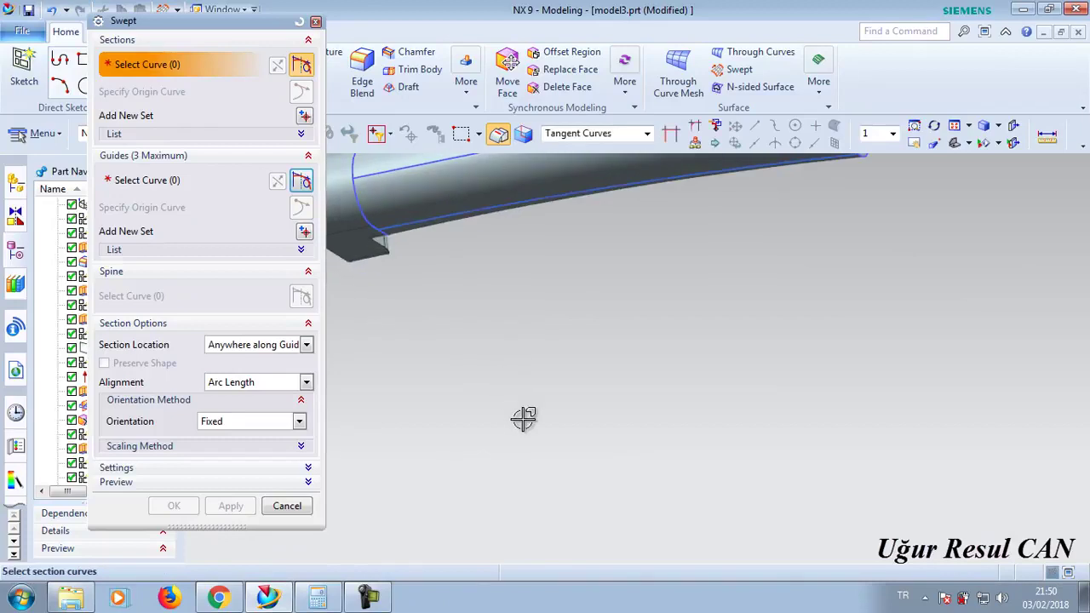
{"action": "middle_click", "coordinate": [460, 401]}
{"action": "left_click", "coordinate": [294, 505]}
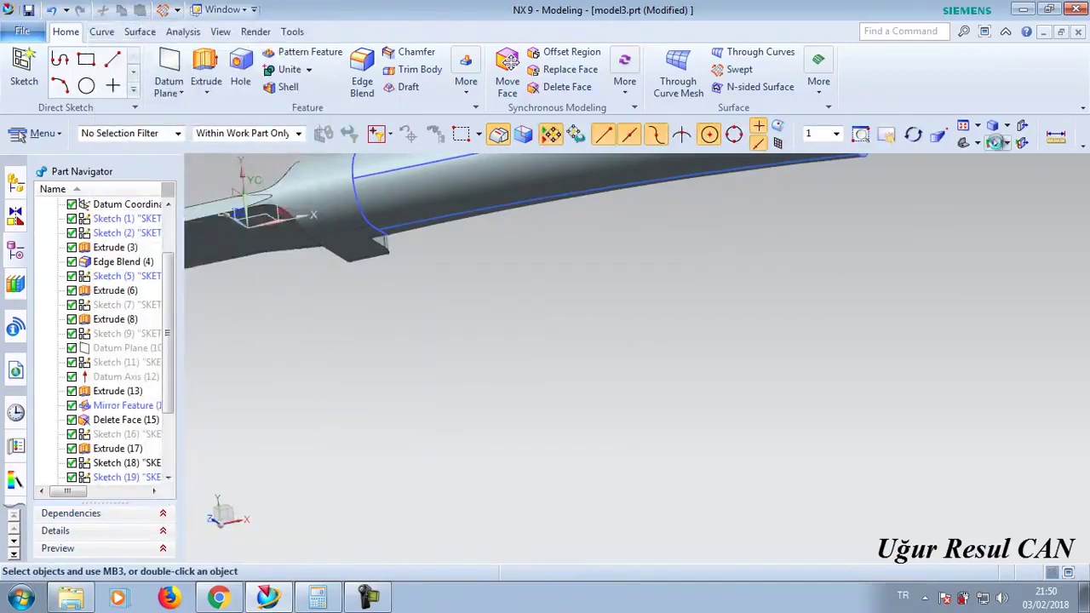
{"action": "key", "text": "ctrl+w"}
- Hide all curves and sketches so only the solid bodies show
{"action": "left_click", "coordinate": [321, 146]}
{"action": "left_click", "coordinate": [321, 131]}
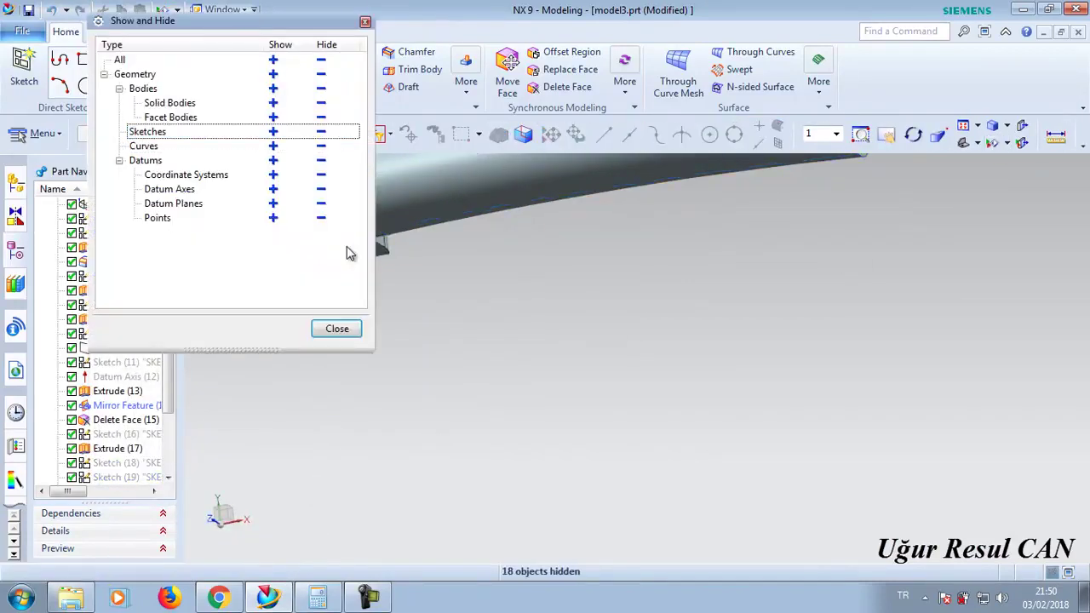
{"action": "left_click", "coordinate": [337, 329]}
{"action": "mouse_move", "coordinate": [383, 319]}
{"action": "middle_mouse_down"}
{"action": "mouse_move", "coordinate": [489, 318]}
{"action": "mouse_move", "coordinate": [604, 431]}
{"action": "mouse_move", "coordinate": [600, 335]}
{"action": "mouse_move", "coordinate": [579, 299]}
{"action": "middle_mouse_up"}
{"action": "scroll", "coordinate": [681, 356], "scroll_direction": "down", "scroll_amount": 2}
{"action": "scroll", "coordinate": [681, 356], "scroll_direction": "down", "scroll_amount": 1}
- Round the handle's circular end edge with a 3 mm edge blend
{"action": "left_click", "coordinate": [386, 53]}
{"action": "left_click", "coordinate": [362, 68]}
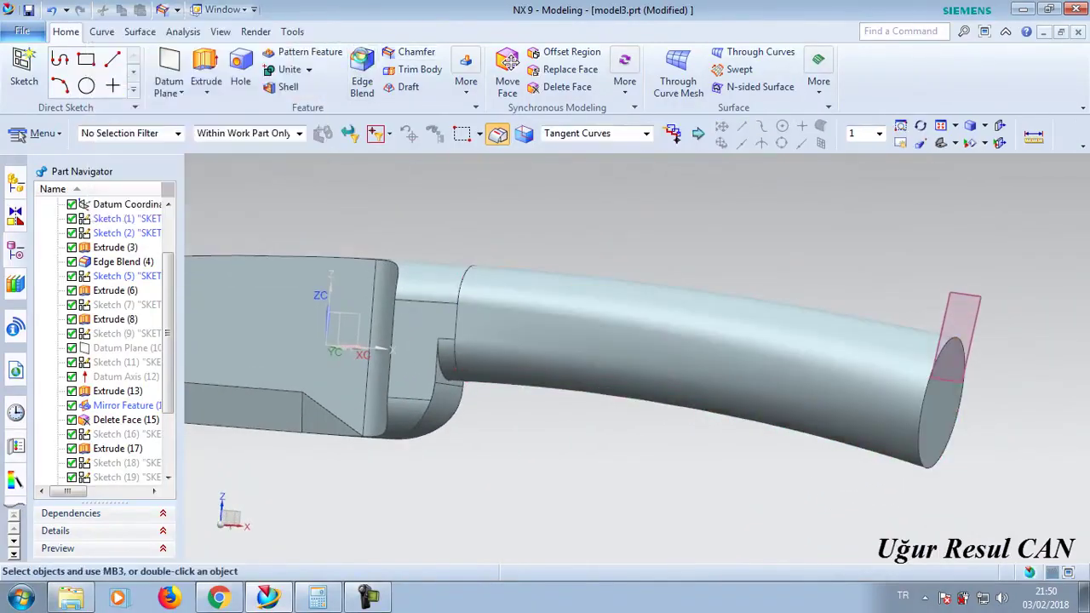
{"action": "left_click", "coordinate": [921, 390]}
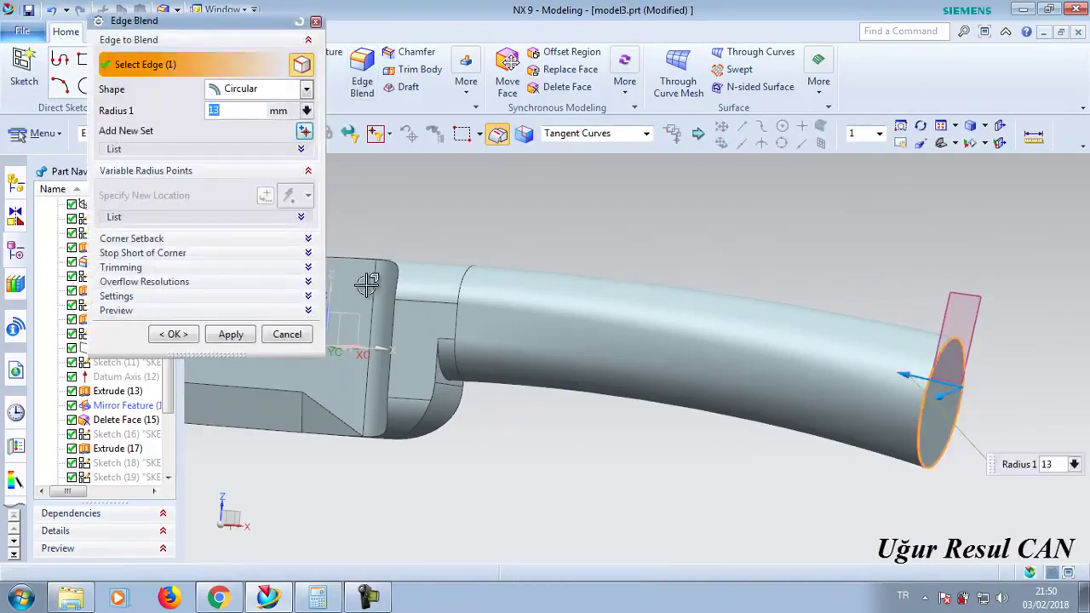
{"action": "type", "text": "3"}
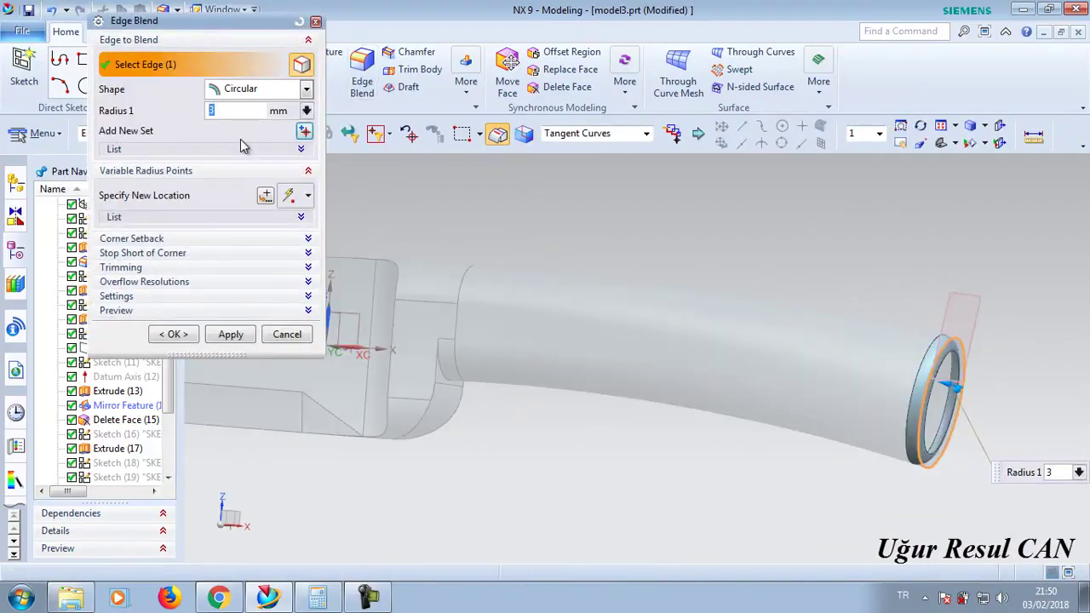
{"action": "left_click", "coordinate": [230, 334]}
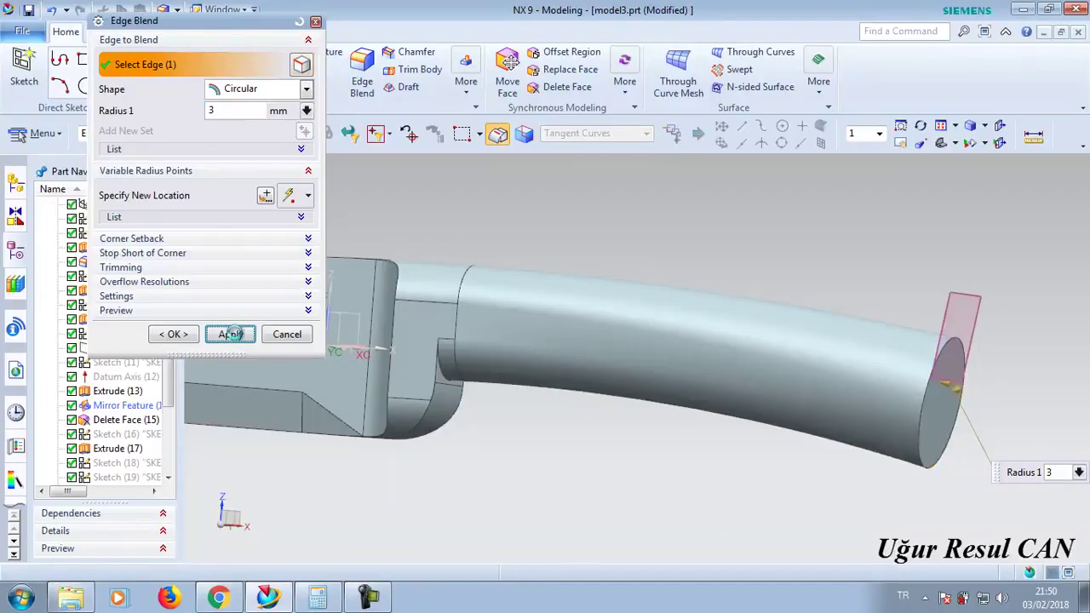
{"action": "left_click", "coordinate": [287, 334]}
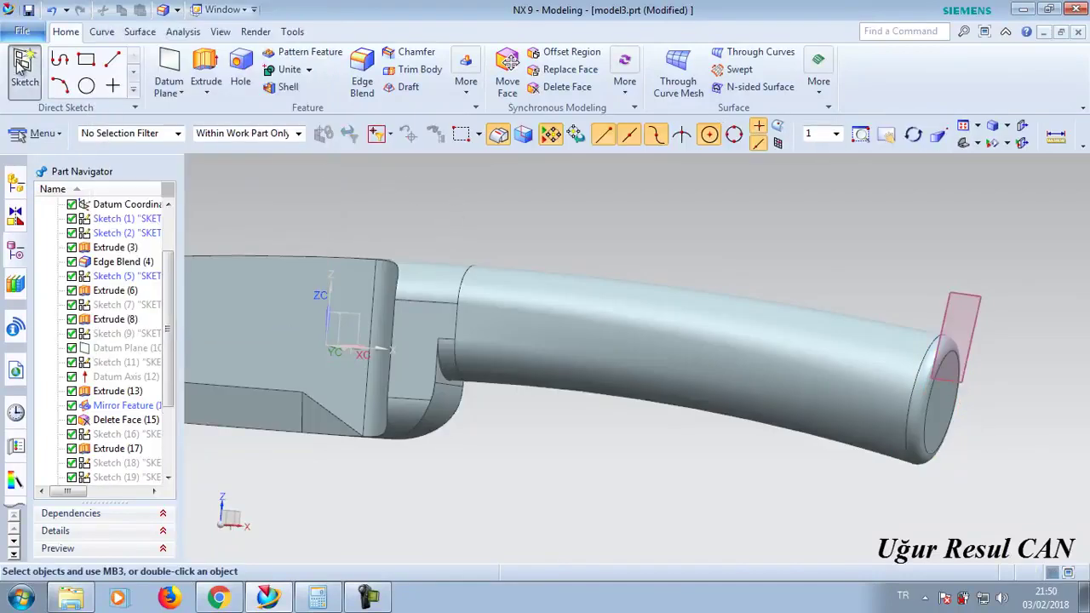
{"action": "left_click", "coordinate": [21, 68]}
- Create a sketch and draw a line across the handle end
{"action": "left_click", "coordinate": [273, 320]}
{"action": "middle_click", "coordinate": [867, 291]}
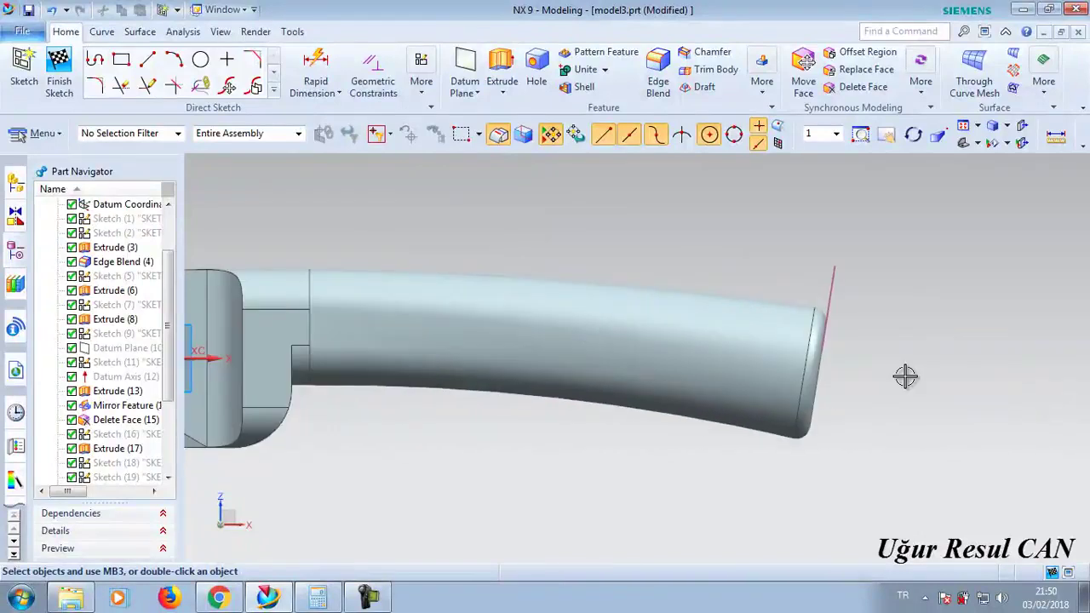
{"action": "scroll", "coordinate": [906, 396], "scroll_direction": "up", "scroll_amount": 2}
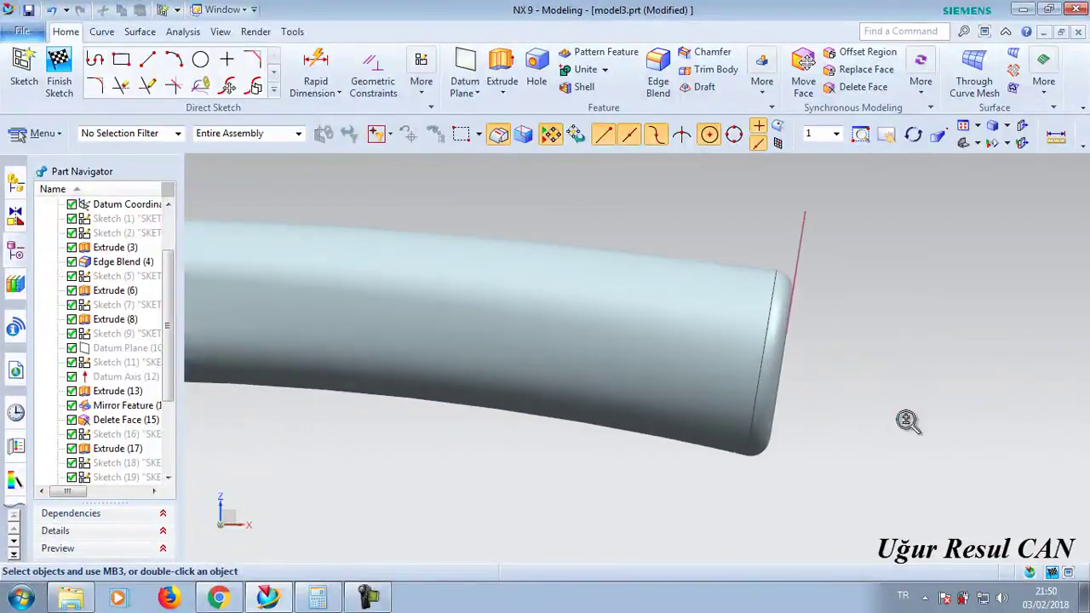
{"action": "left_click", "coordinate": [158, 58]}
{"action": "left_click", "coordinate": [730, 230]}
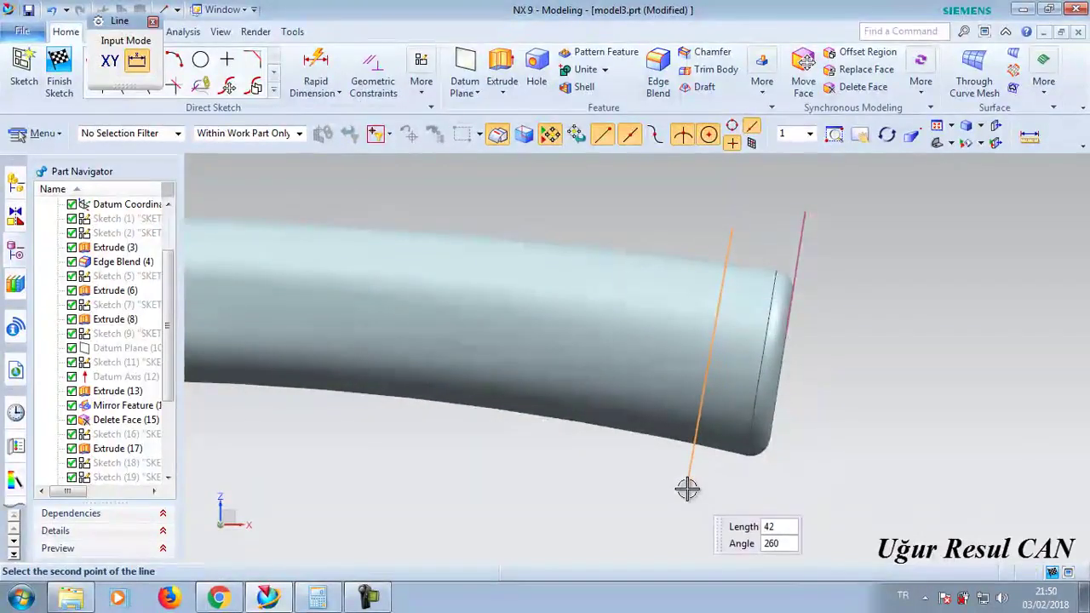
{"action": "left_click", "coordinate": [687, 488]}
{"action": "key", "text": "Escape"}
- Constrain the new line parallel to the red datum line
{"action": "left_click", "coordinate": [374, 81]}
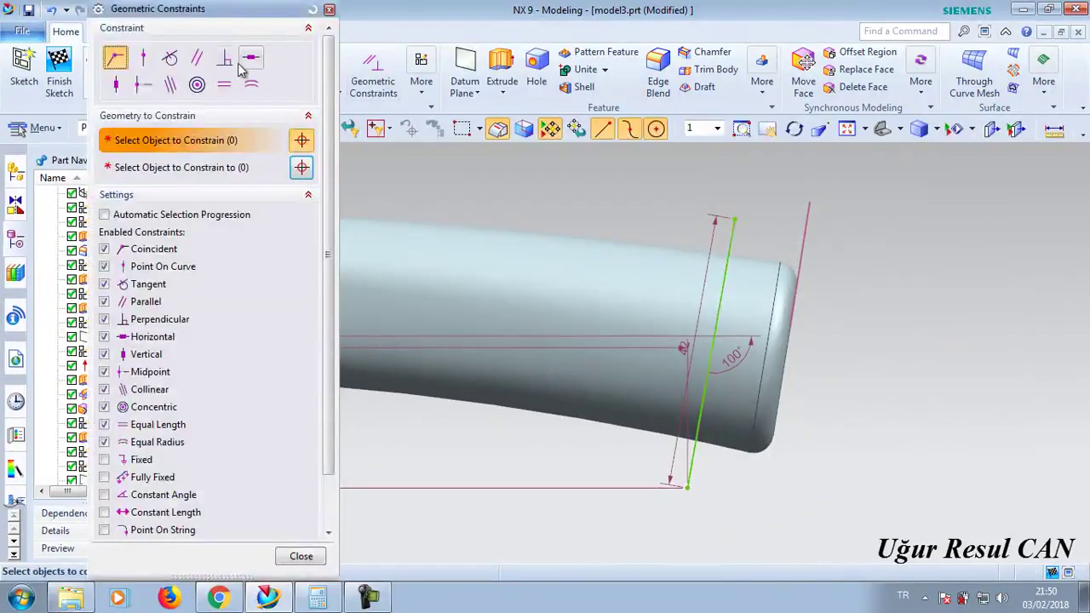
{"action": "middle_click", "coordinate": [732, 252]}
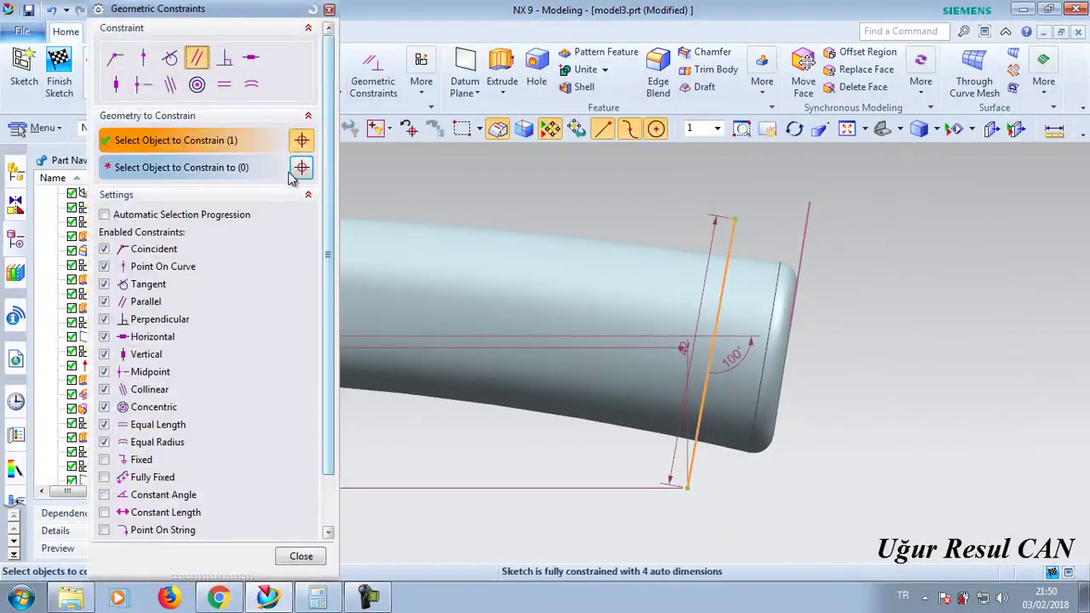
{"action": "left_click", "coordinate": [800, 226]}
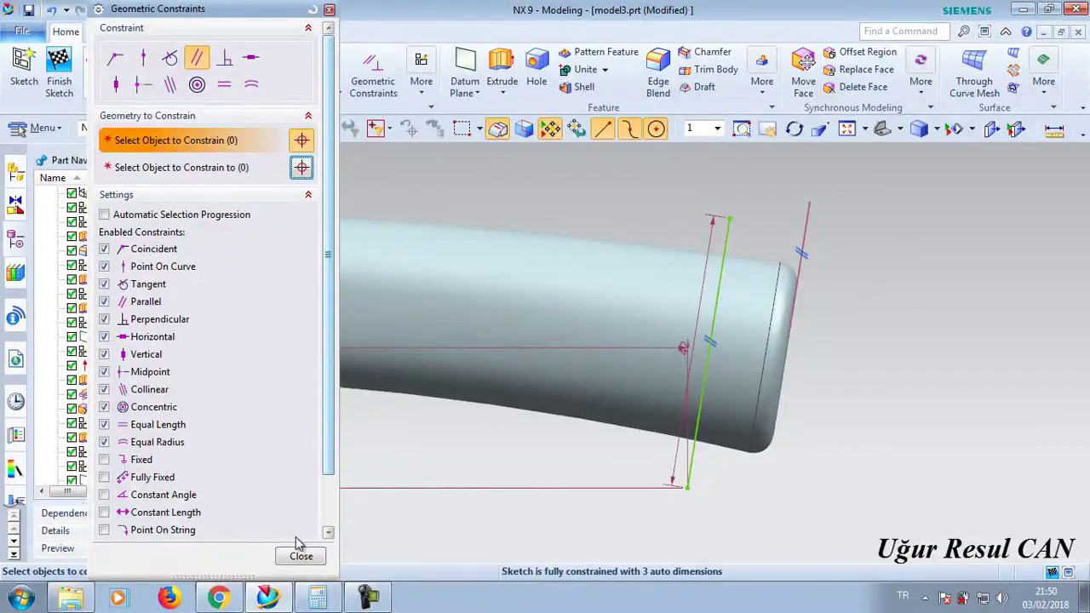
{"action": "left_click", "coordinate": [300, 555]}
- Dimension the line 10 mm away from the red datum line
{"action": "left_click", "coordinate": [315, 75]}
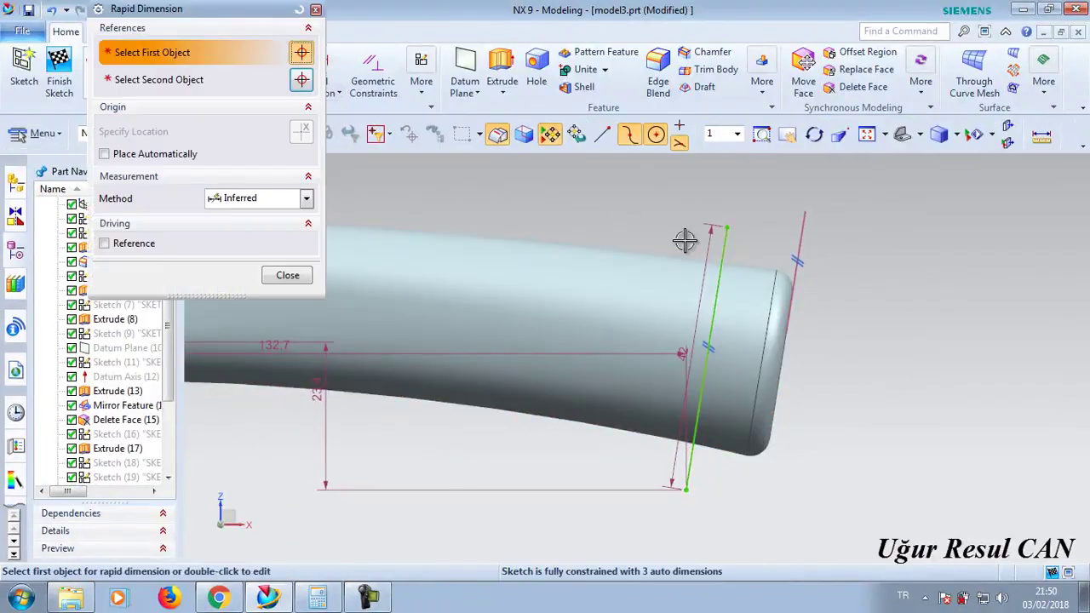
{"action": "left_click", "coordinate": [731, 256]}
{"action": "left_click", "coordinate": [795, 236]}
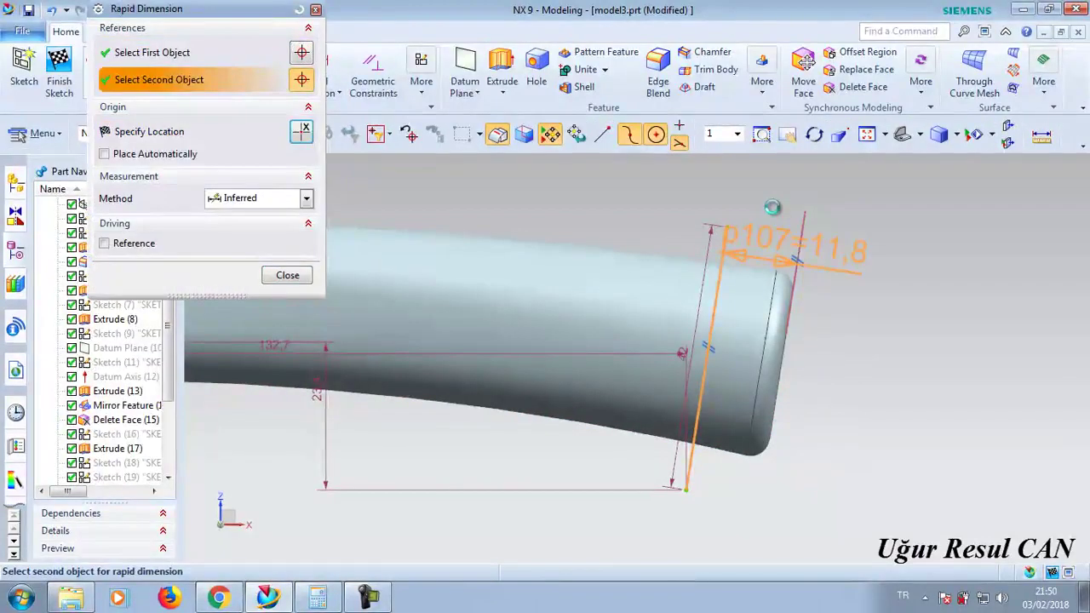
{"action": "left_click", "coordinate": [771, 206]}
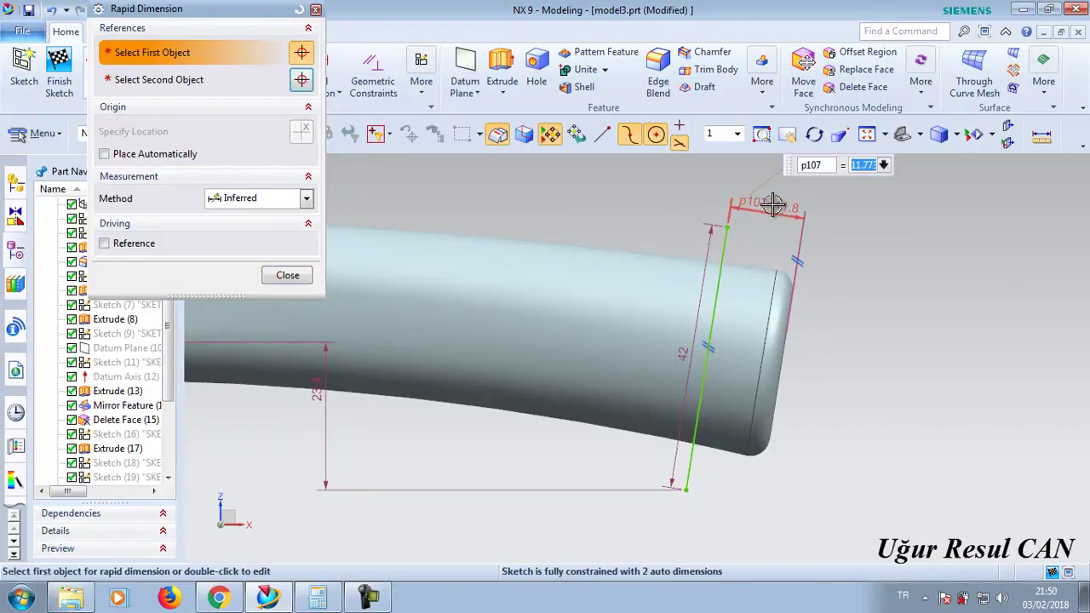
{"action": "type", "text": "10"}
{"action": "key", "text": "Return"}
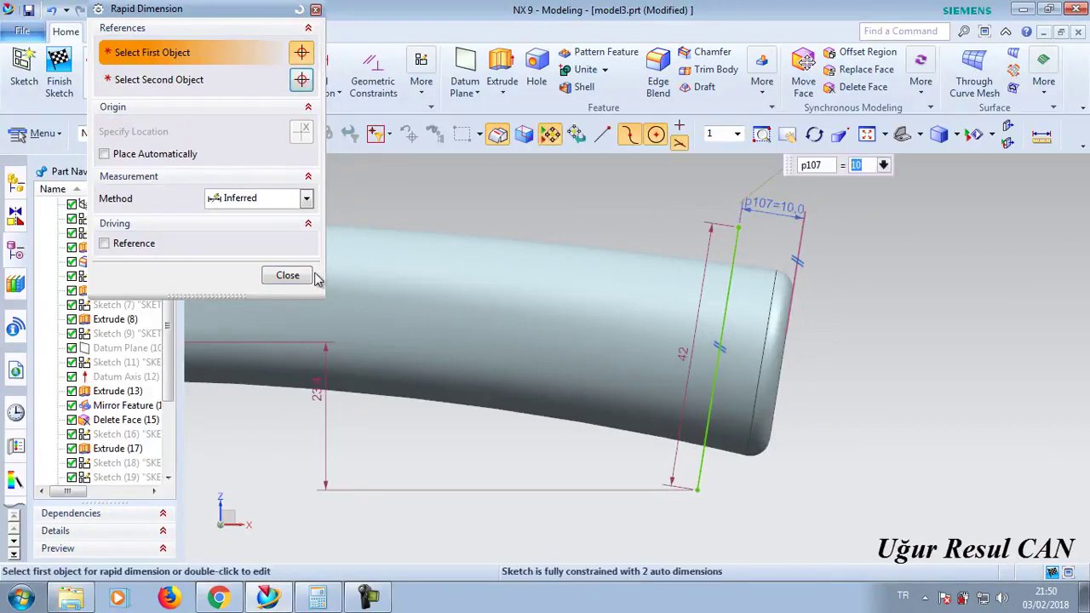
{"action": "left_click", "coordinate": [307, 275]}
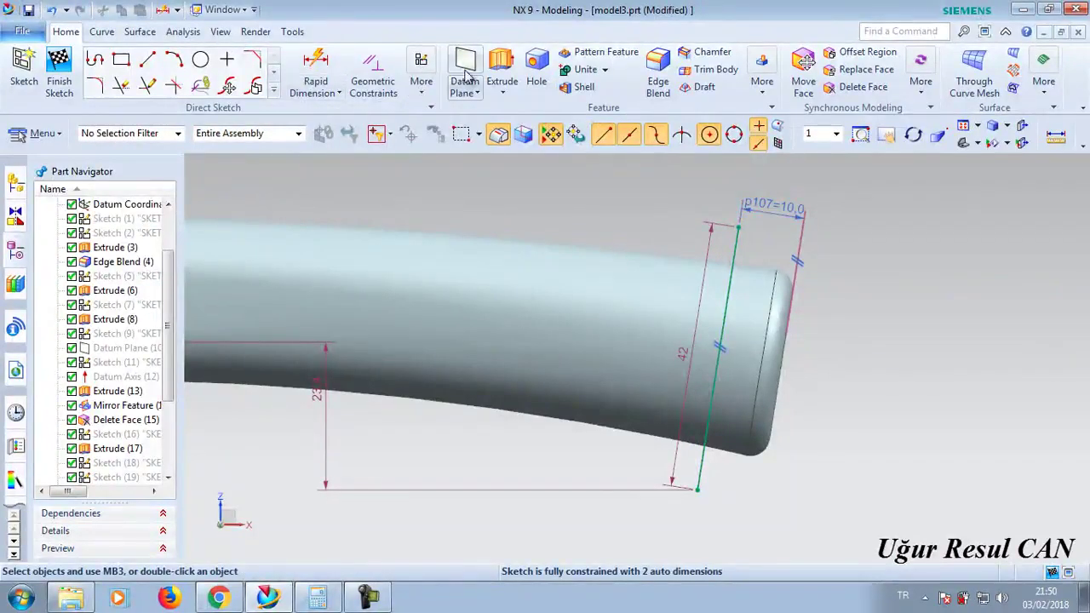
- Finish the sketch and begin a datum plane, trying the At Angle and On Curve types
{"action": "left_click", "coordinate": [67, 75]}
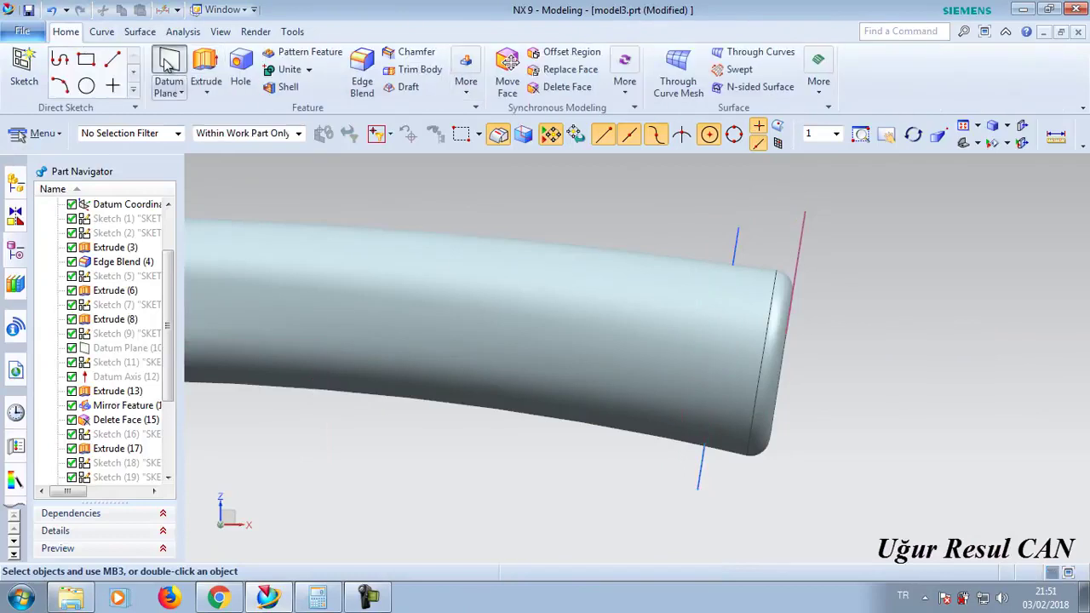
{"action": "left_click", "coordinate": [168, 66]}
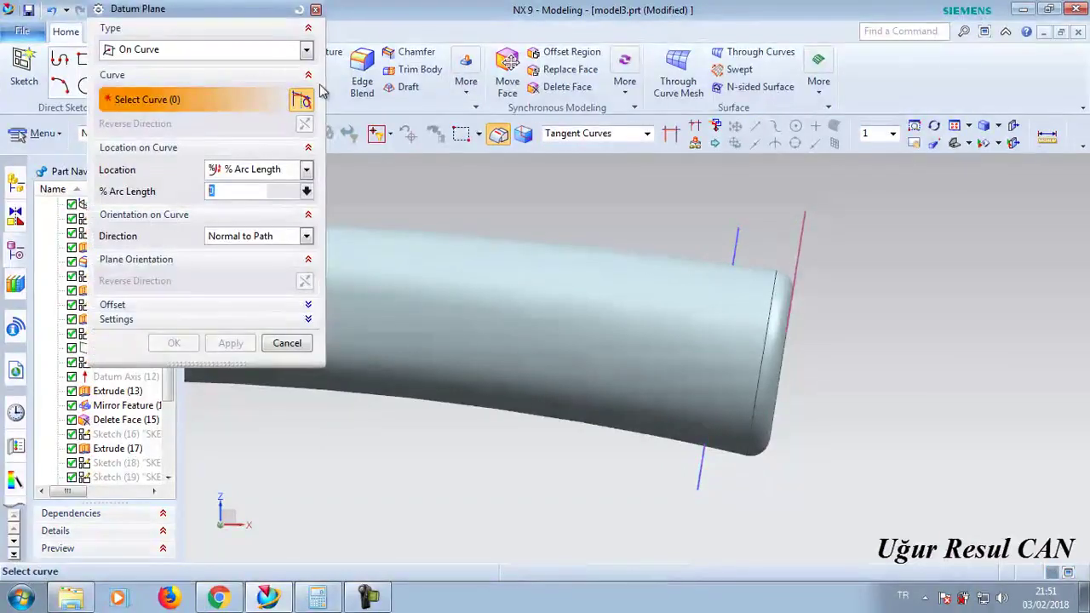
{"action": "left_click", "coordinate": [308, 49]}
{"action": "left_click", "coordinate": [170, 99]}
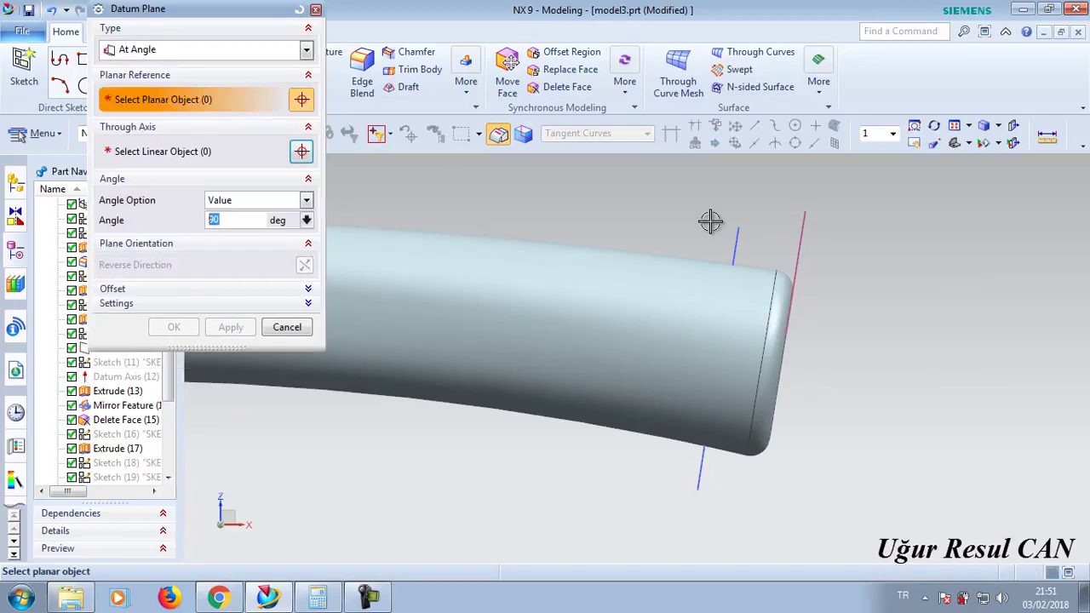
{"action": "left_click", "coordinate": [307, 51]}
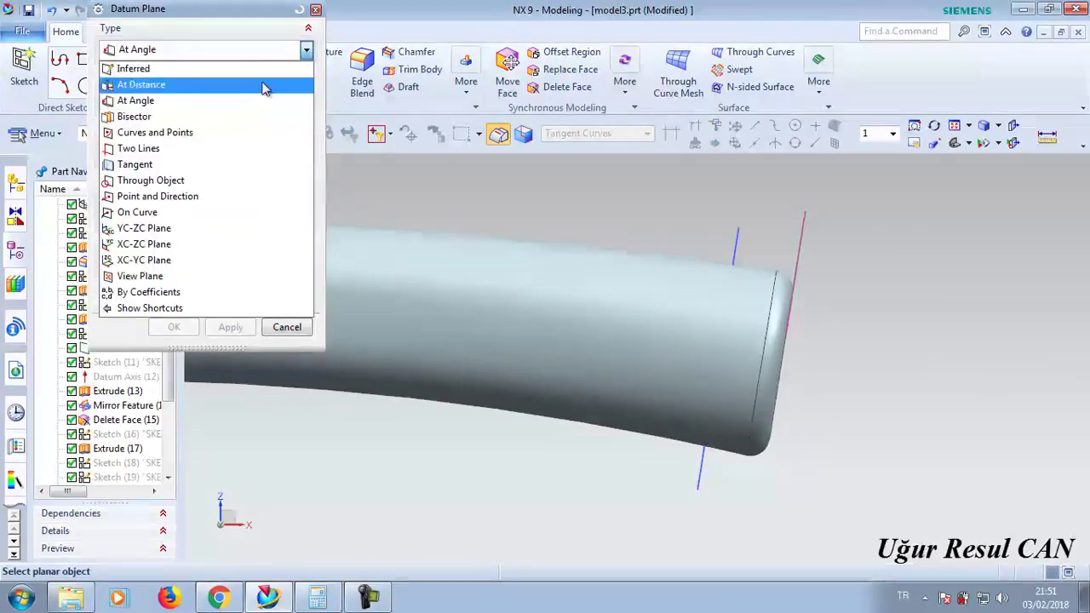
{"action": "left_click", "coordinate": [169, 213]}
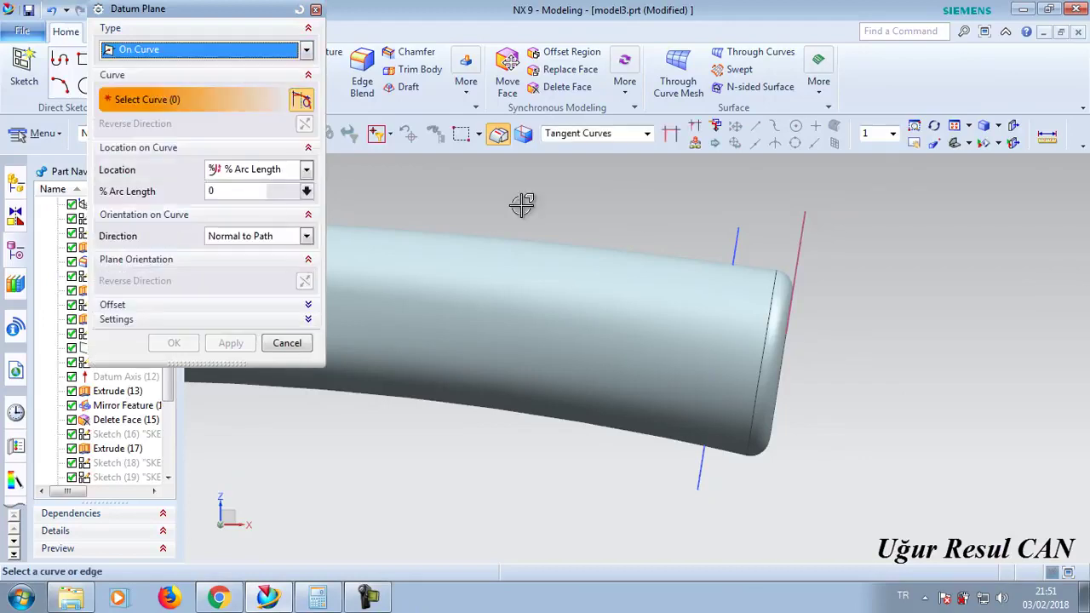
{"action": "left_click", "coordinate": [730, 248]}
{"action": "middle_click_drag", "start_coordinate": [628, 253], "coordinate": [592, 299]}
- Create an At Angle datum plane at 90° to the blade face through the sketch line
{"action": "left_click", "coordinate": [300, 51]}
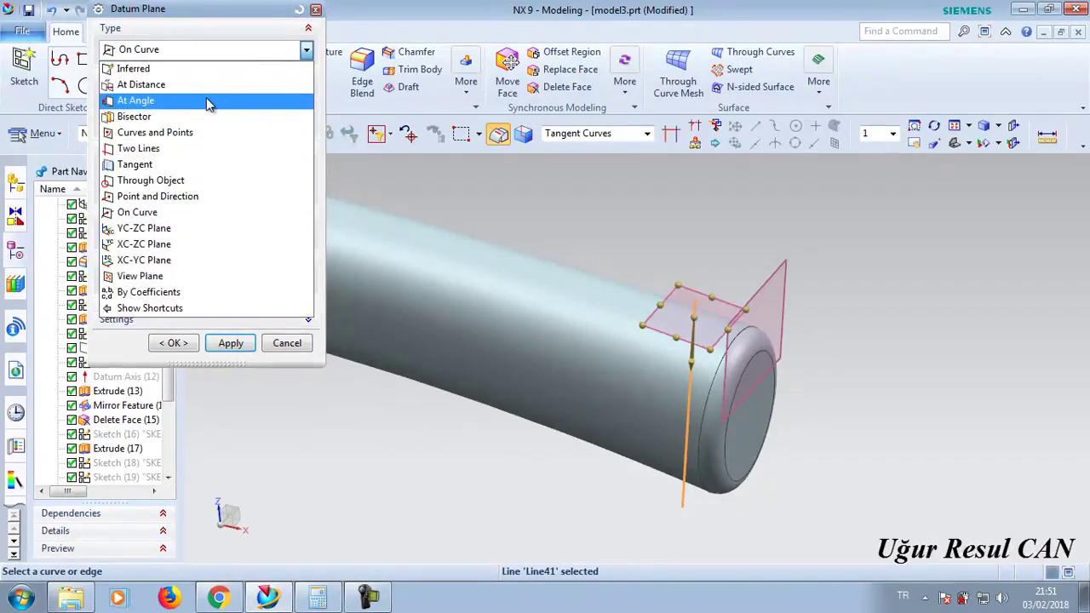
{"action": "left_click", "coordinate": [209, 103]}
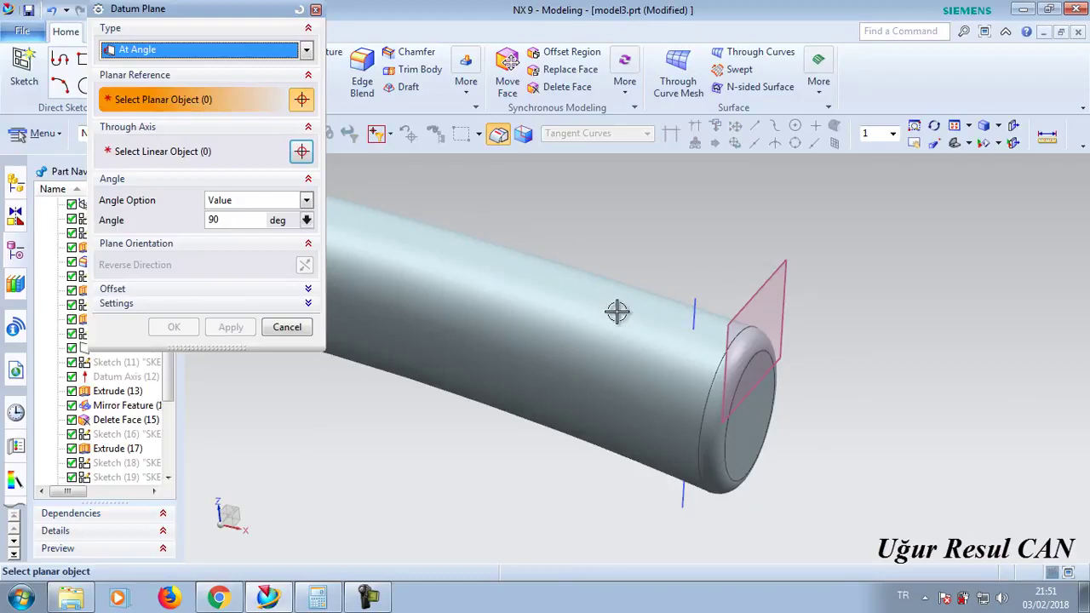
{"action": "scroll", "coordinate": [622, 273], "scroll_direction": "down", "scroll_amount": 3}
{"action": "middle_click_drag", "start_coordinate": [670, 304], "coordinate": [741, 329], "text": "shift"}
{"action": "left_click", "coordinate": [444, 271]}
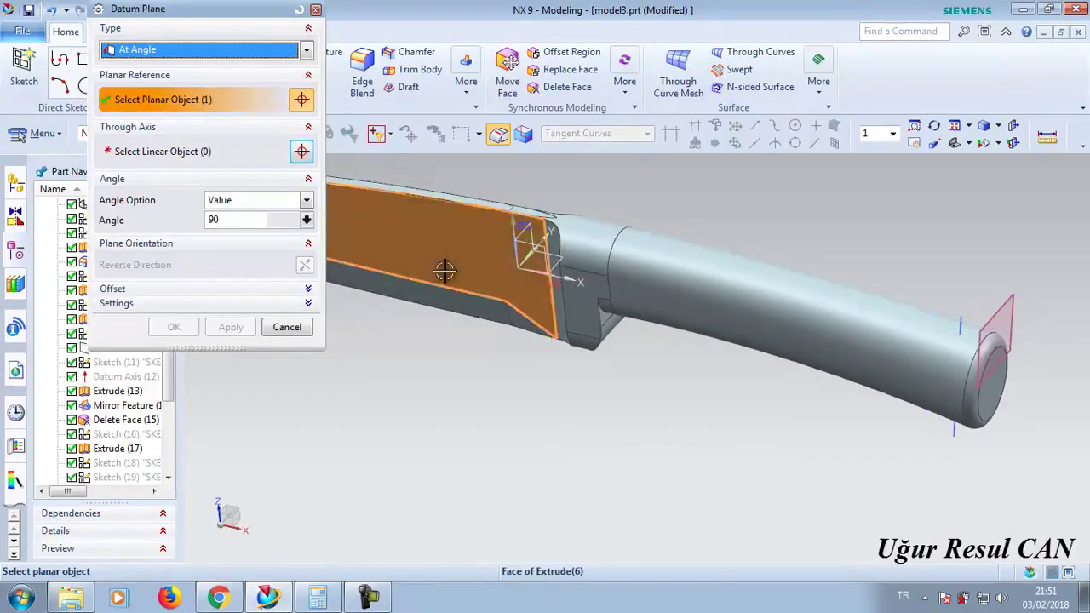
{"action": "left_click", "coordinate": [962, 322]}
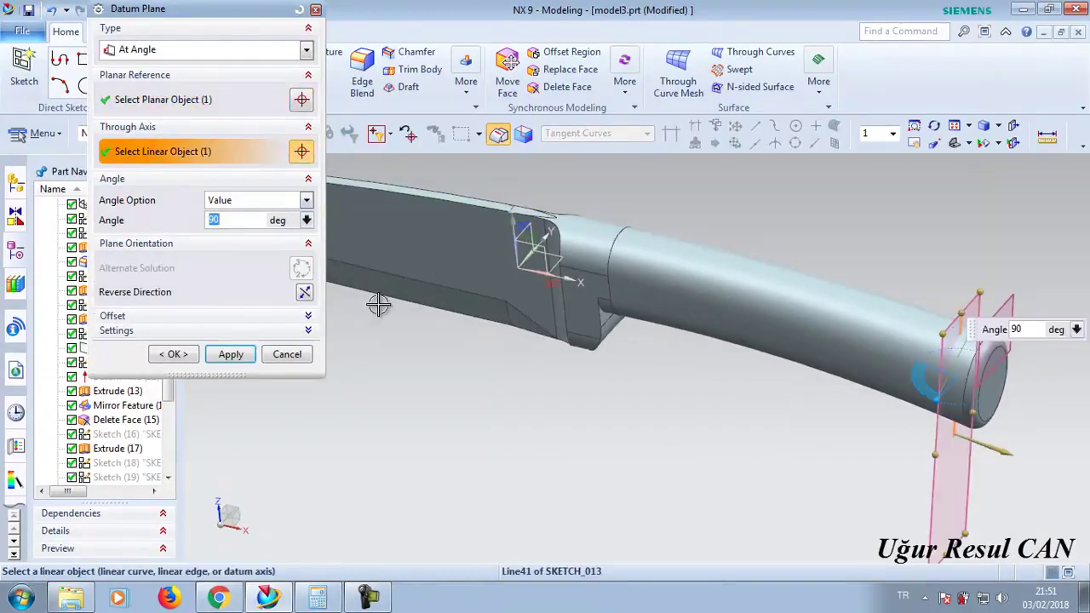
{"action": "left_click", "coordinate": [236, 356]}
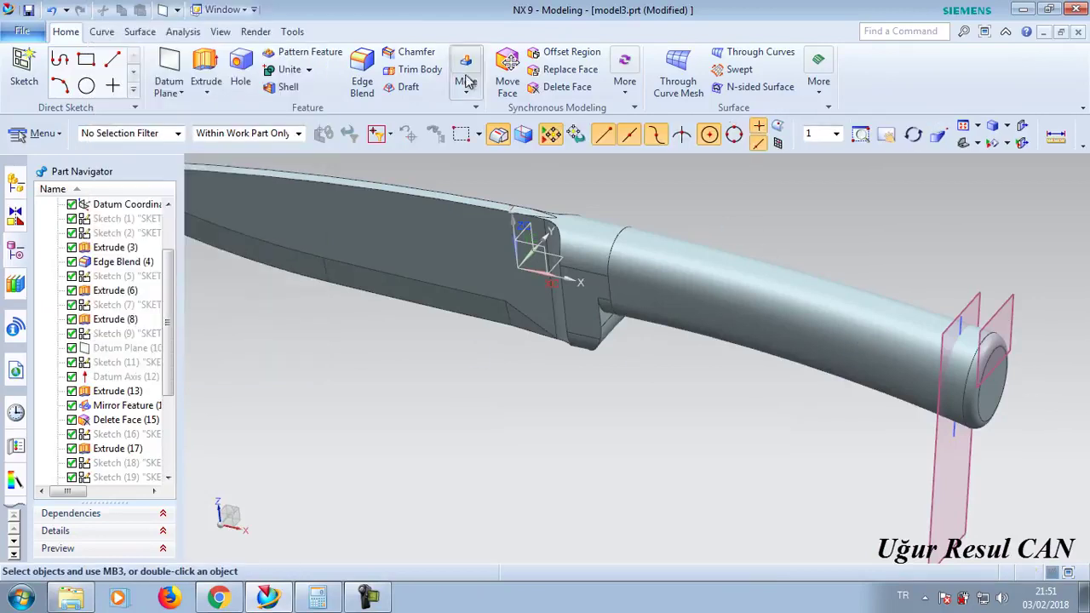
- Split the handle body with the new datum plane
{"action": "left_click", "coordinate": [466, 85]}
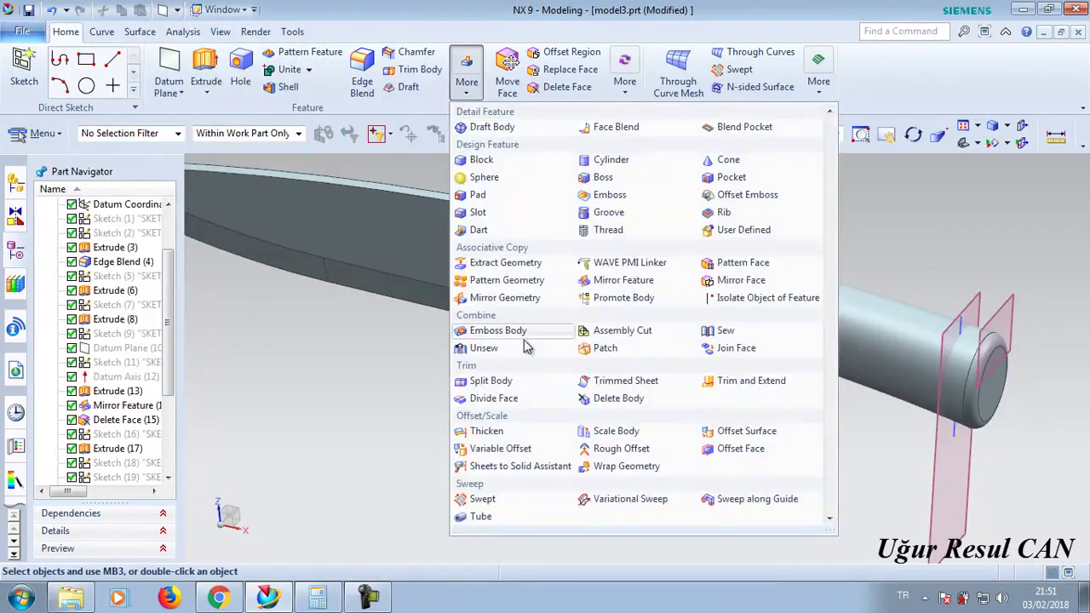
{"action": "left_click", "coordinate": [511, 383]}
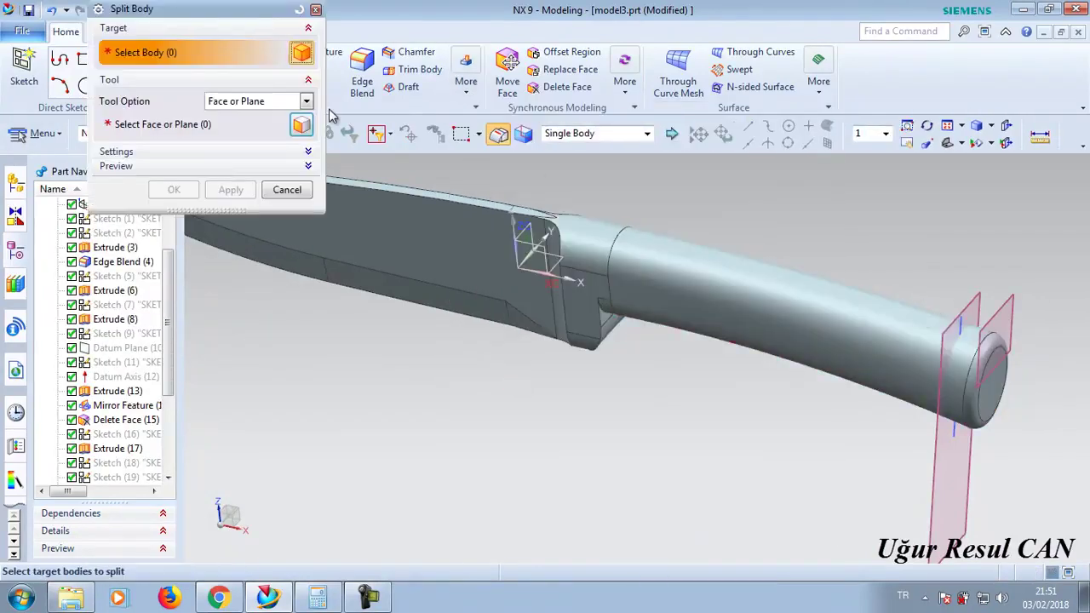
{"action": "left_click", "coordinate": [824, 293]}
{"action": "left_click", "coordinate": [300, 125]}
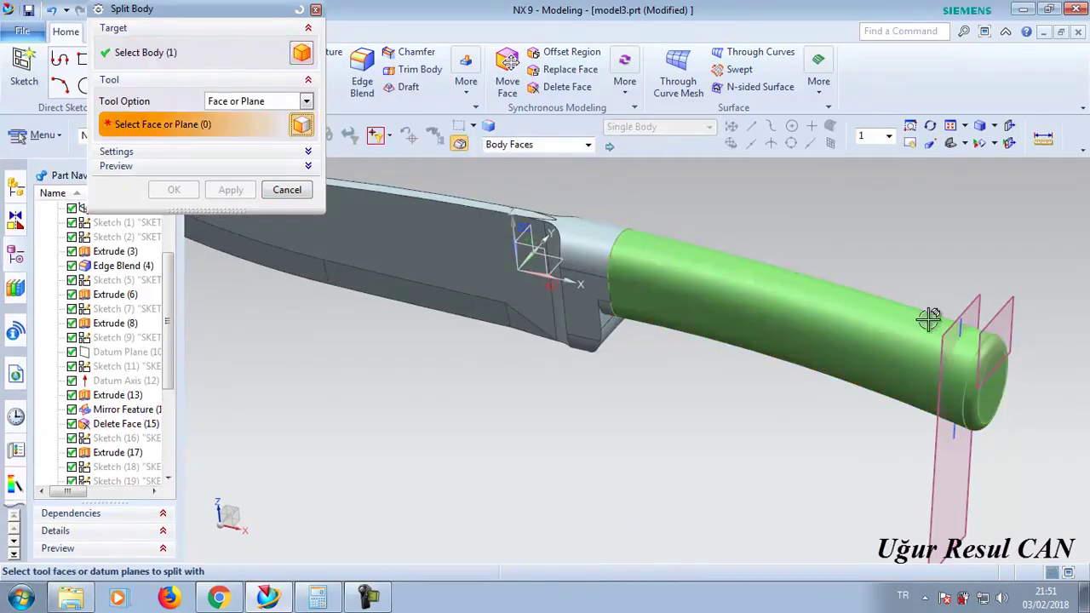
{"action": "left_click", "coordinate": [971, 303]}
{"action": "left_click", "coordinate": [231, 189]}
{"action": "left_click", "coordinate": [287, 190]}
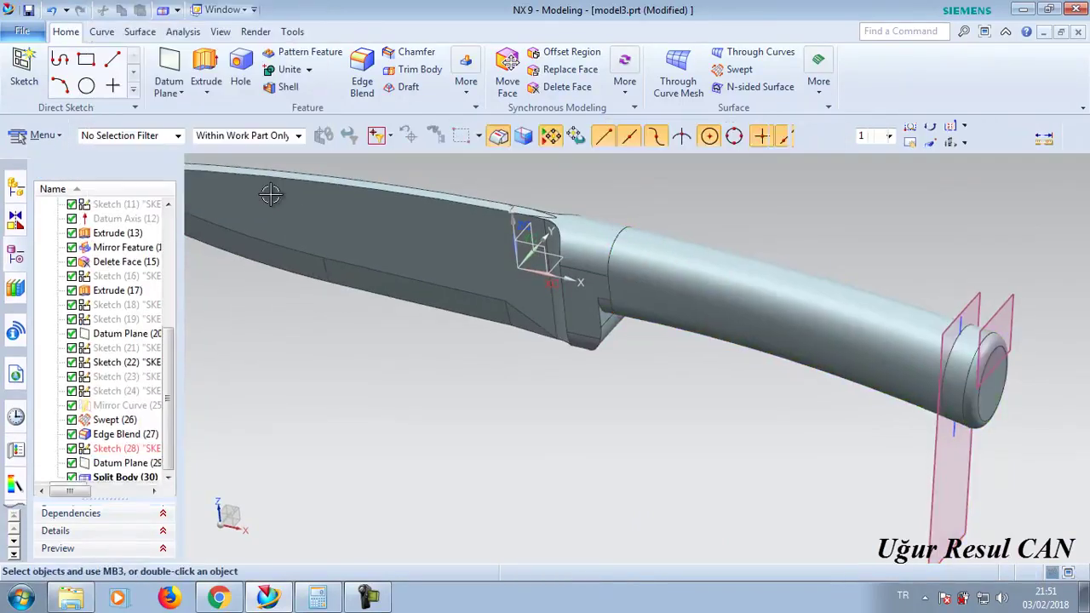
- Hide both datum planes
{"action": "right_click", "coordinate": [985, 310]}
{"action": "left_click", "coordinate": [956, 37]}
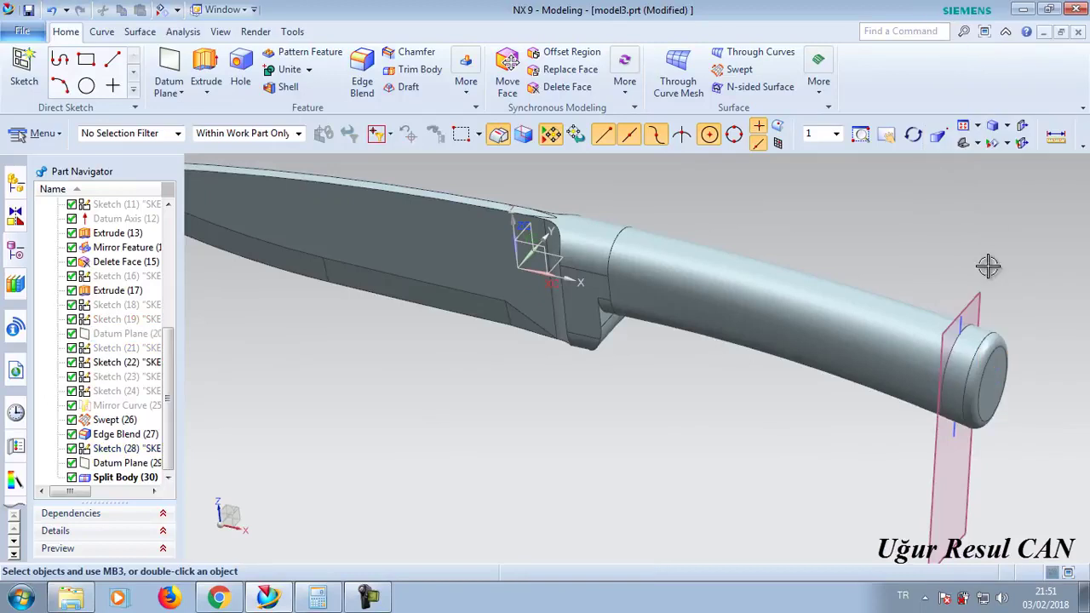
{"action": "left_click", "coordinate": [971, 313]}
{"action": "right_click", "coordinate": [971, 314]}
{"action": "left_click", "coordinate": [956, 37]}
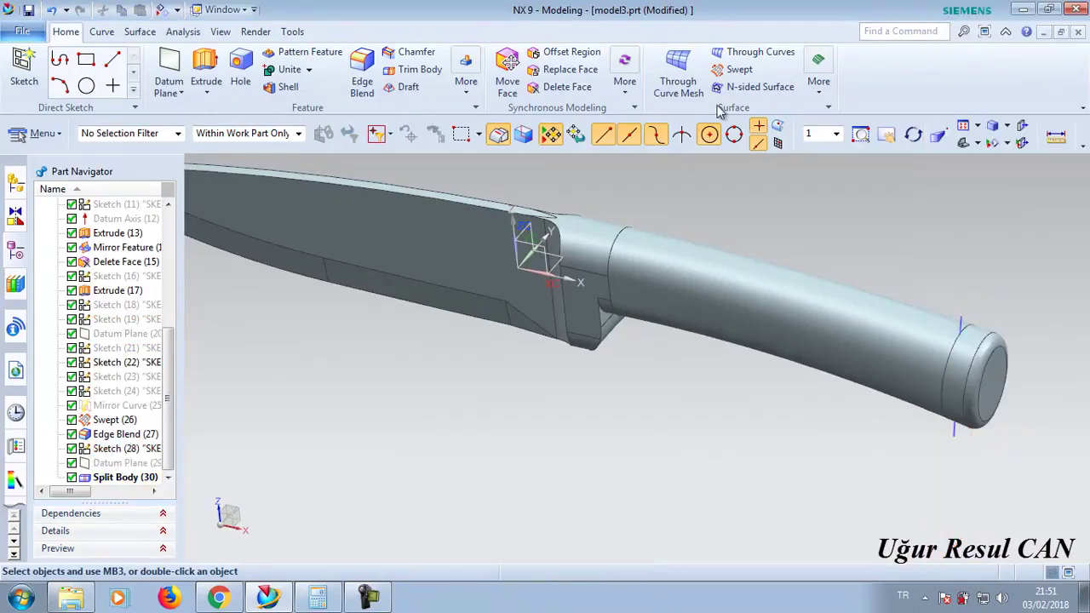
{"action": "left_click", "coordinate": [170, 134]}
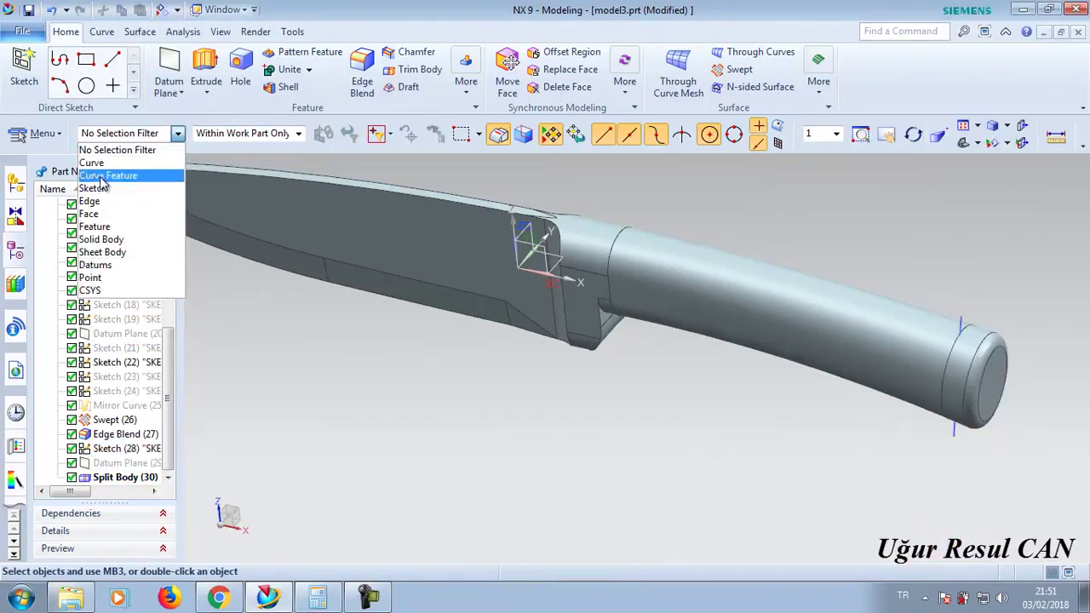
- Filter selection to solid bodies and hide the yellow handle body
{"action": "left_click", "coordinate": [116, 240]}
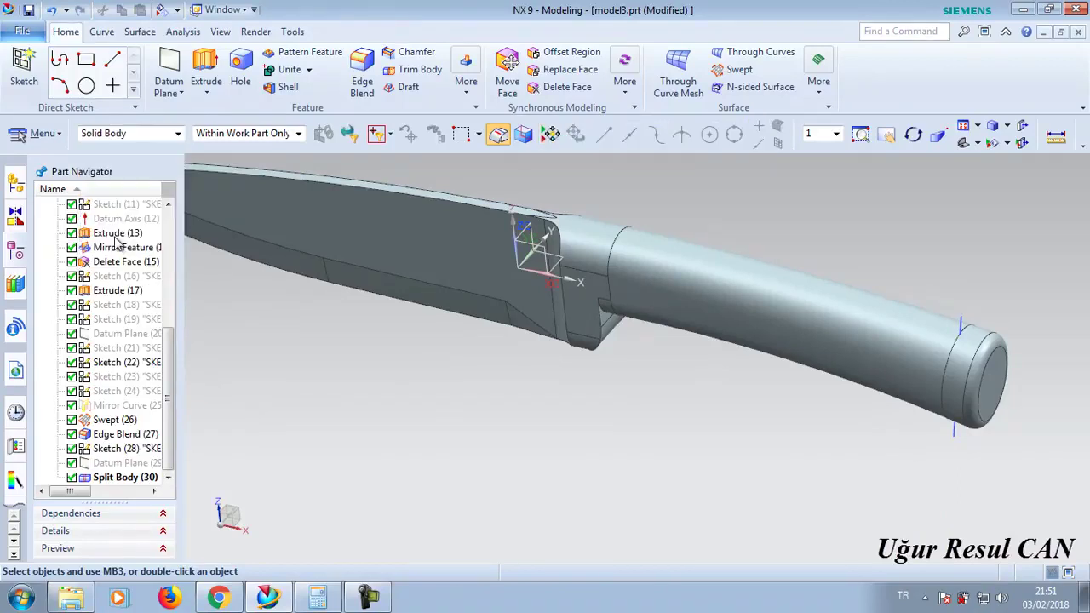
{"action": "left_click", "coordinate": [662, 257]}
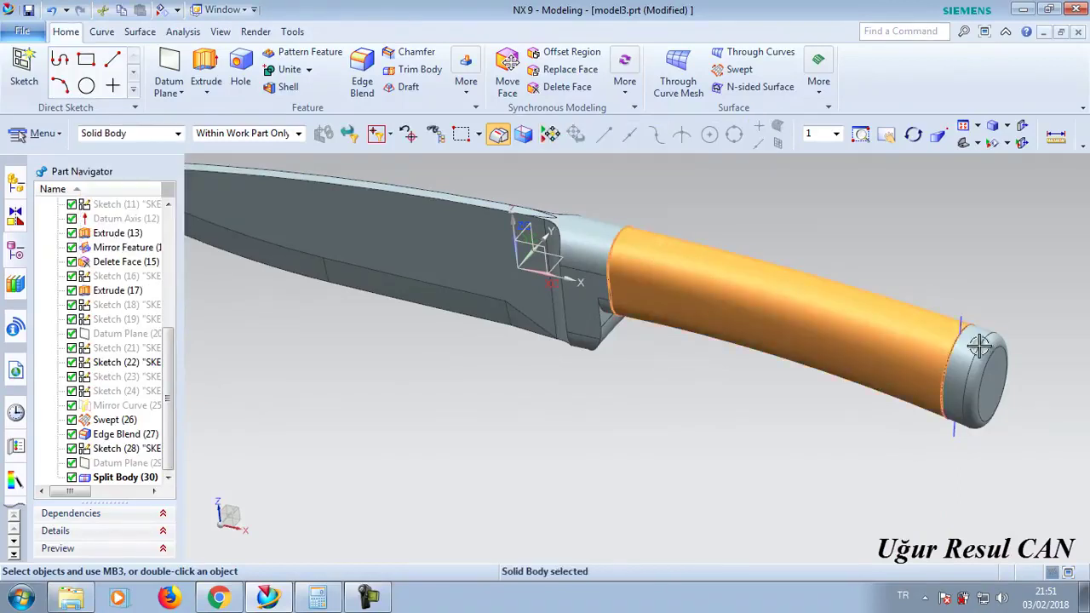
{"action": "right_click", "coordinate": [863, 314]}
{"action": "left_click", "coordinate": [928, 299]}
{"action": "right_click", "coordinate": [974, 367]}
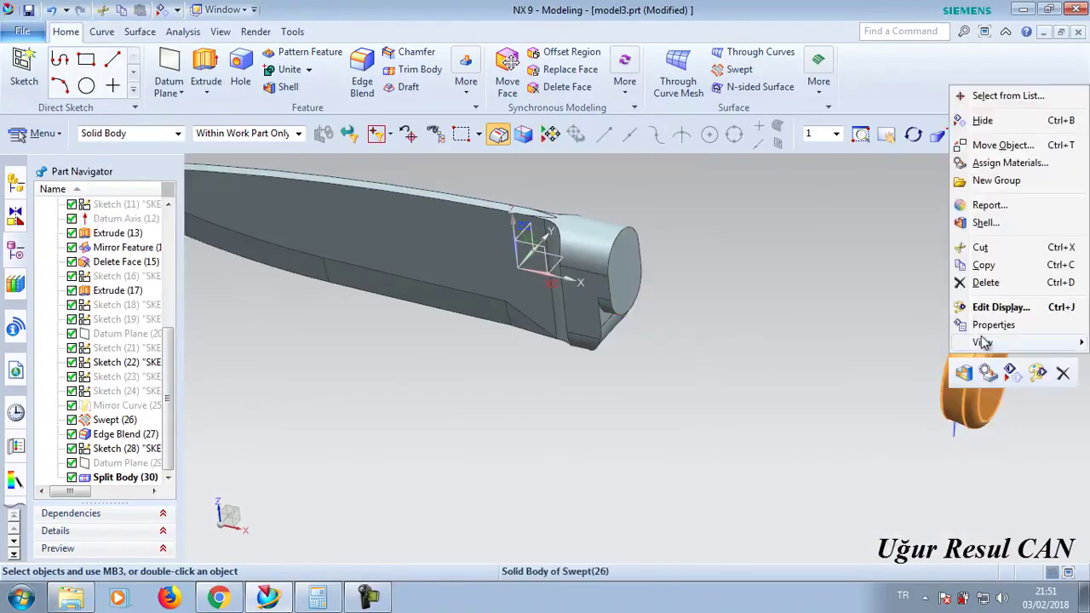
{"action": "key", "text": "Escape"}
{"action": "key", "text": "Escape"}
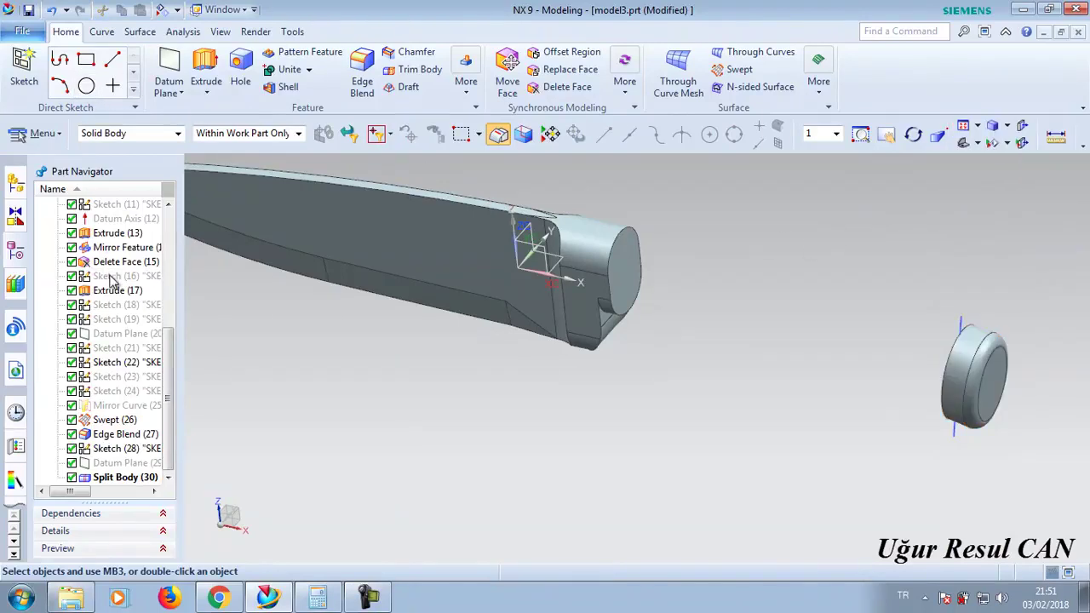
- Show the Sketch (23) path curve from the Part Navigator
{"action": "left_click", "coordinate": [119, 407]}
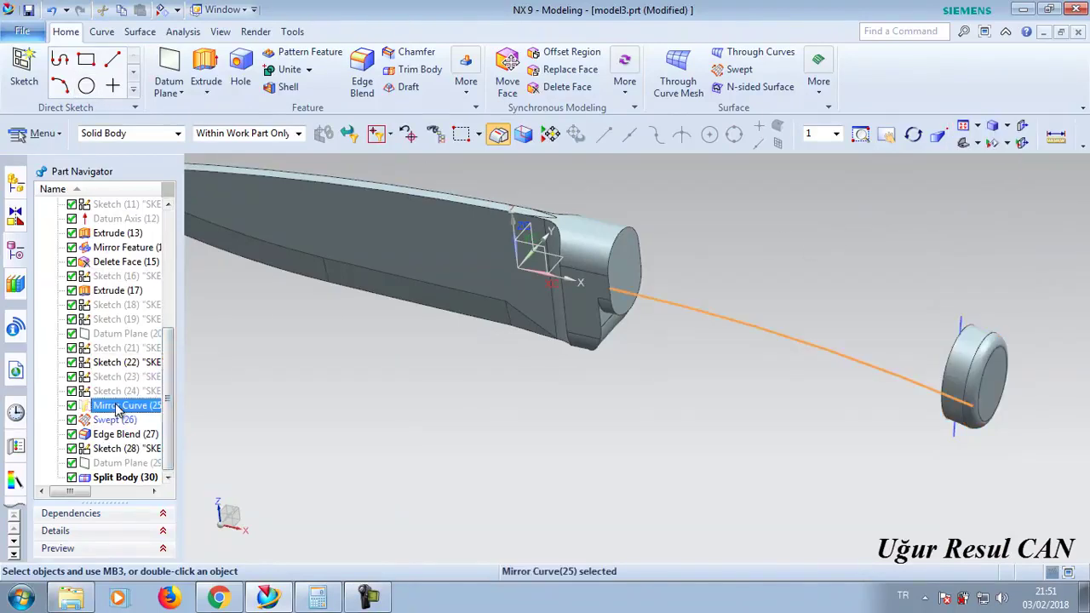
{"action": "left_click", "coordinate": [104, 379]}
{"action": "right_click", "coordinate": [105, 381]}
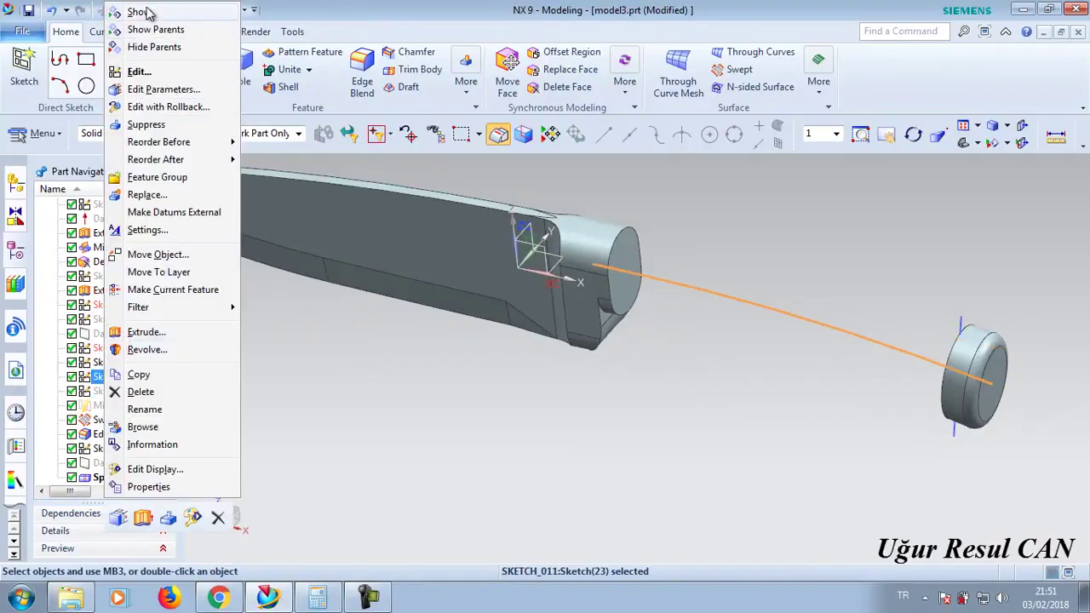
{"action": "left_click", "coordinate": [146, 8]}
- Start a sketch on the XZ datum plane and draw two circles side by side
{"action": "left_click", "coordinate": [49, 71]}
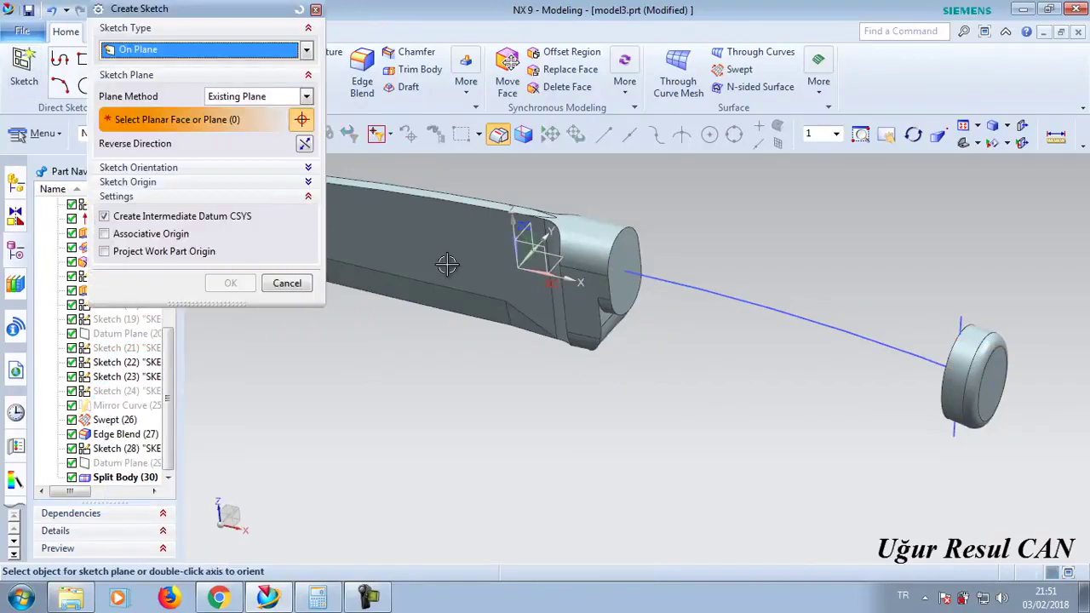
{"action": "left_click", "coordinate": [546, 248]}
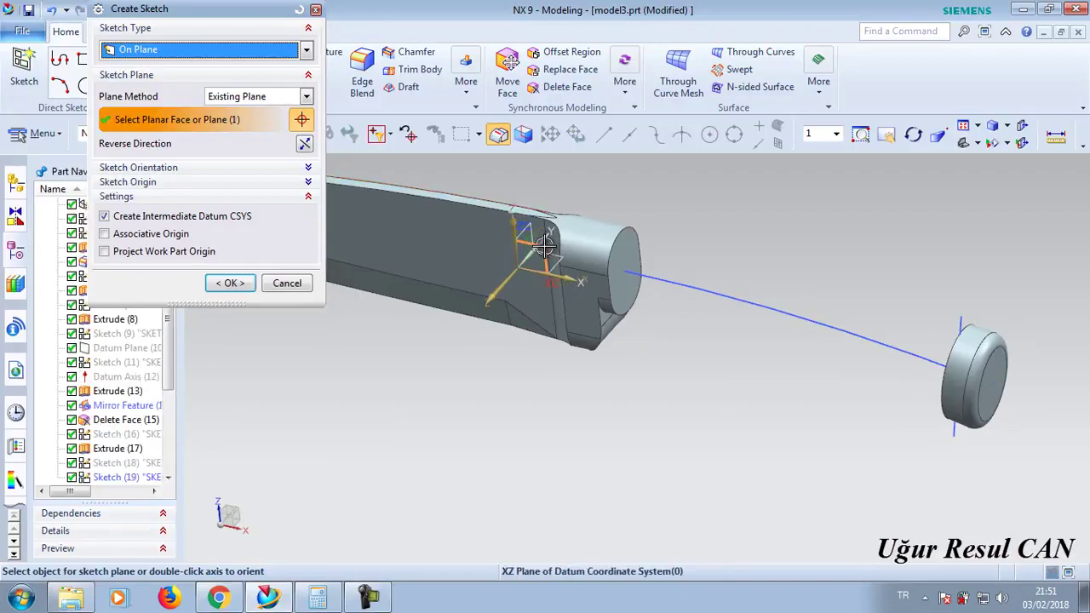
{"action": "left_click", "coordinate": [228, 283]}
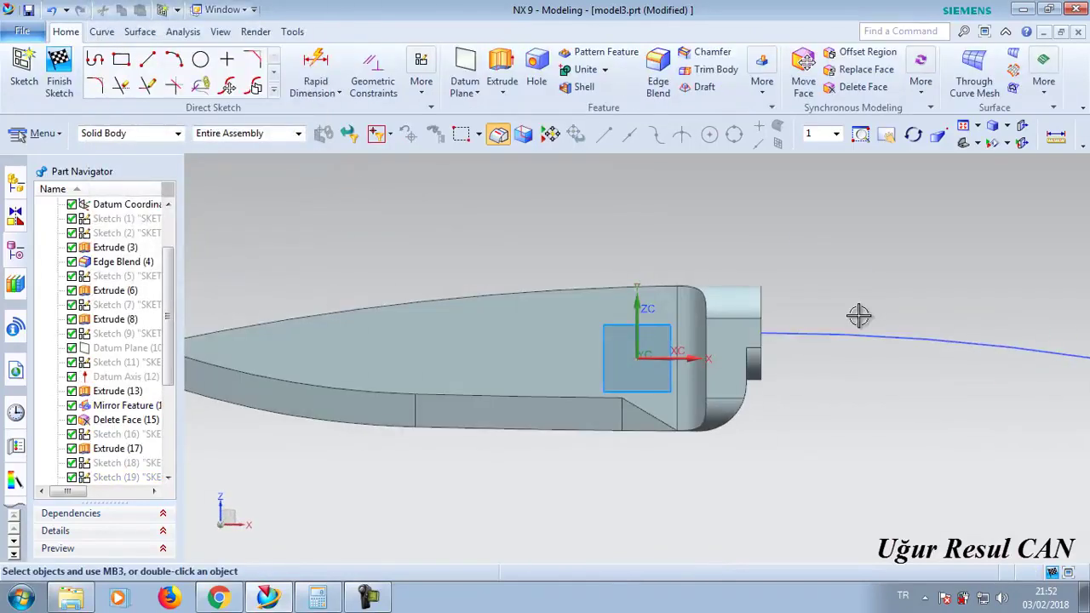
{"action": "key", "text": "o"}
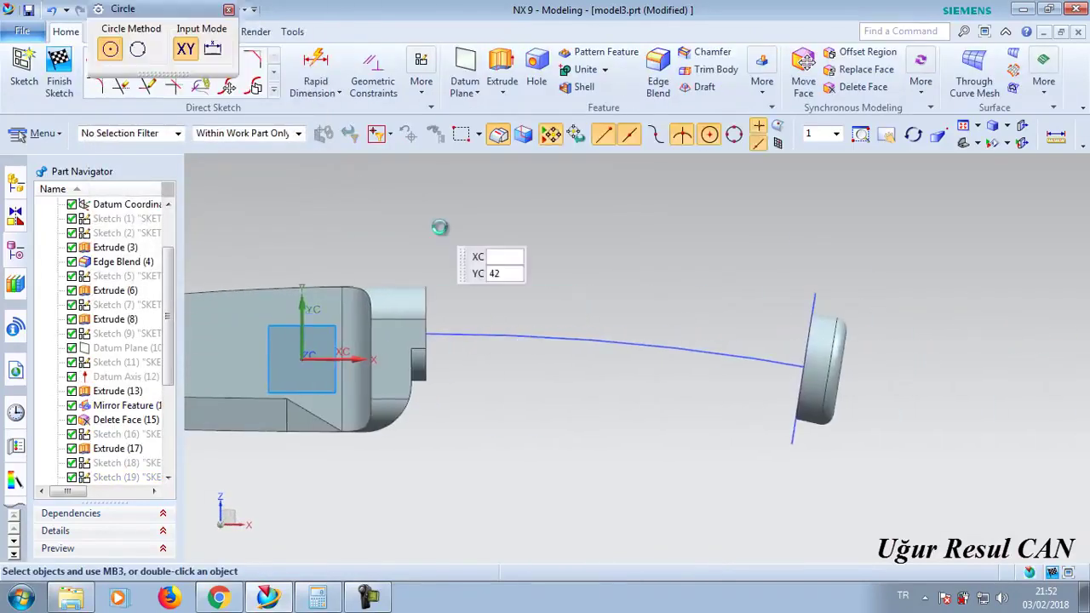
{"action": "left_click", "coordinate": [527, 280]}
{"action": "left_click", "coordinate": [600, 278]}
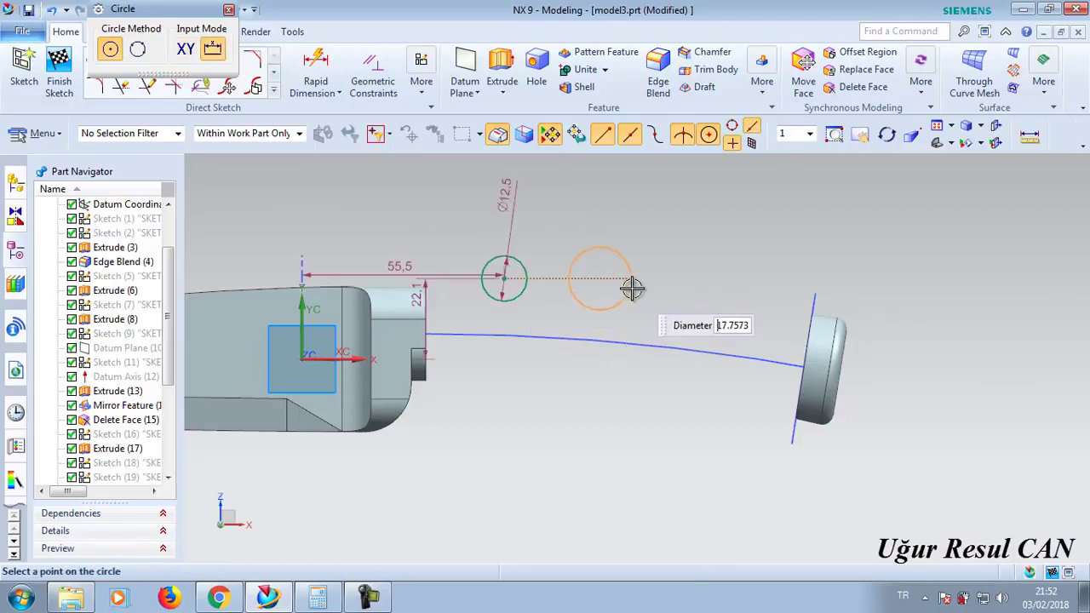
{"action": "left_click", "coordinate": [638, 282]}
{"action": "key", "text": "Escape"}
- Make the circles equal radius, giving two Ø20.8 circles 26.3 apart
{"action": "left_click", "coordinate": [373, 75]}
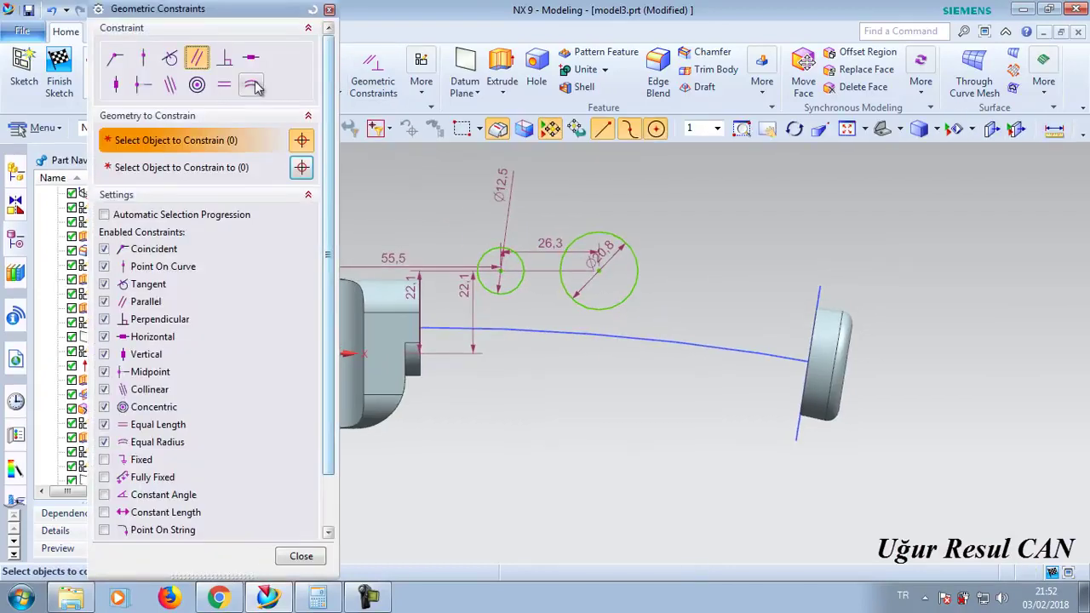
{"action": "left_click", "coordinate": [489, 248]}
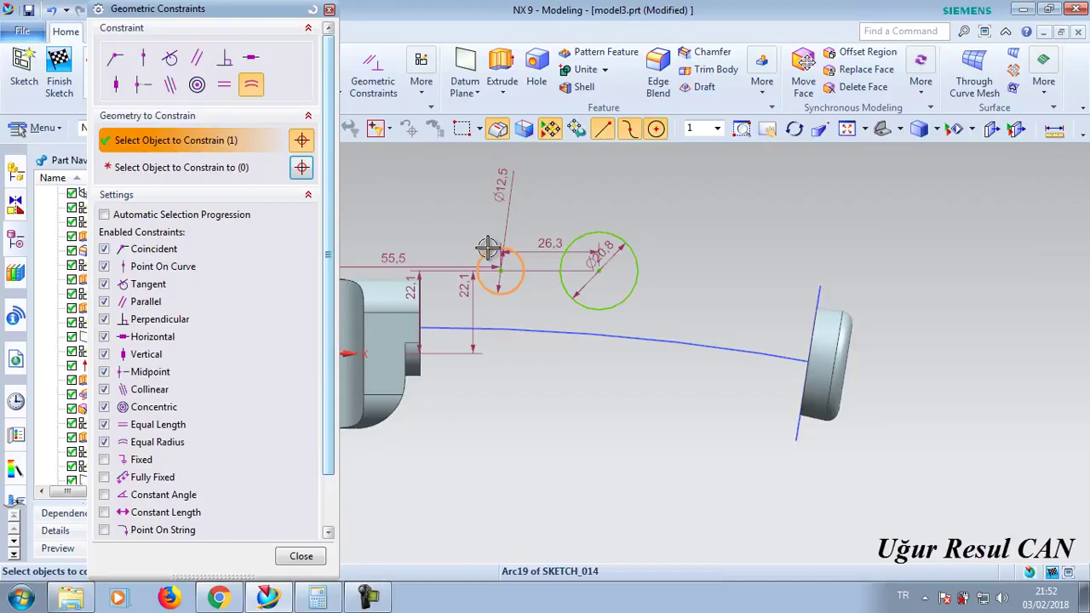
{"action": "left_click", "coordinate": [302, 168]}
{"action": "left_click", "coordinate": [596, 237]}
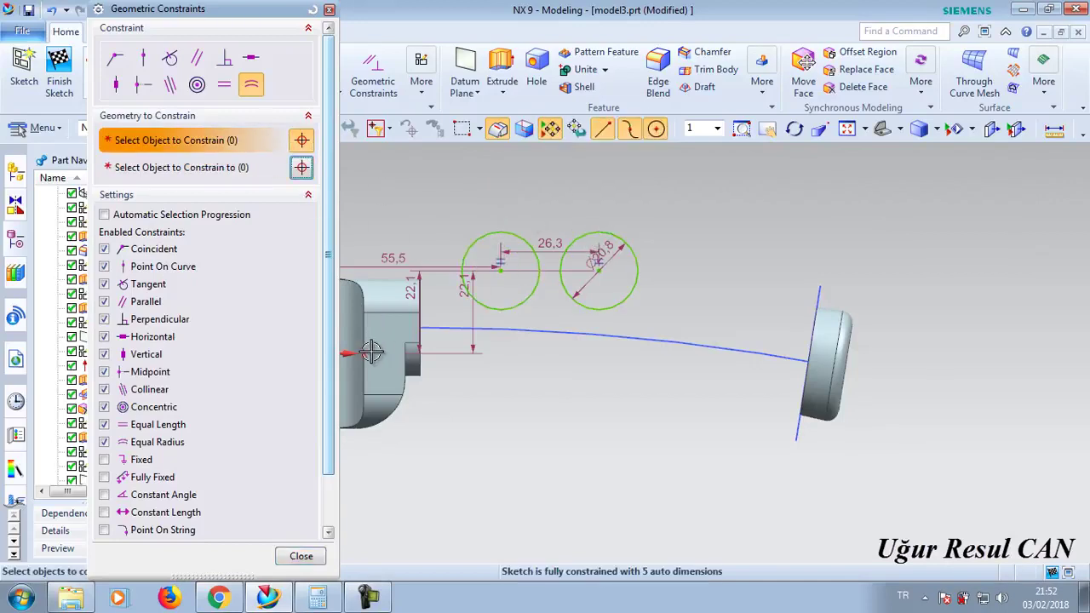
{"action": "left_click", "coordinate": [315, 555]}
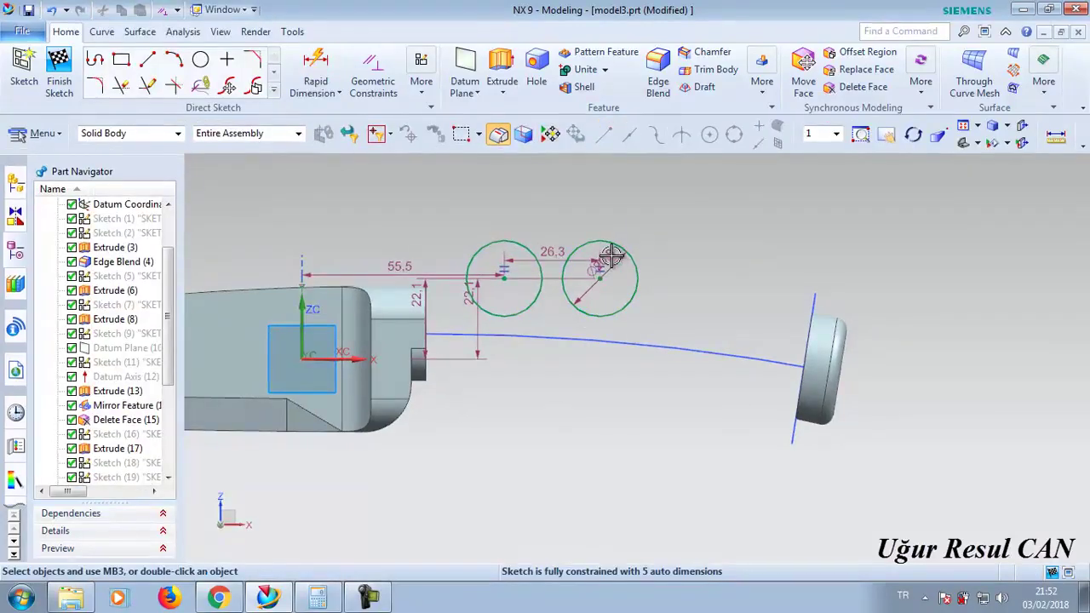
{"action": "middle_click_drag", "start_coordinate": [599, 238], "coordinate": [600, 330], "text": "shift"}
{"action": "scroll", "coordinate": [597, 362], "scroll_direction": "up", "scroll_amount": 4}
{"action": "scroll", "coordinate": [626, 309], "scroll_direction": "up", "scroll_amount": 1}
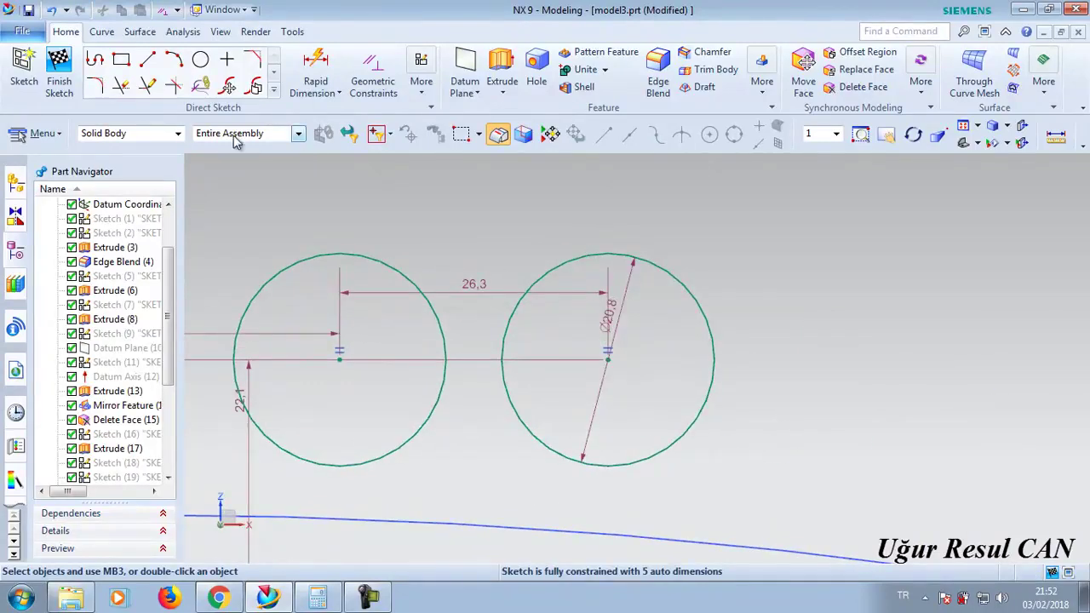
{"action": "left_click", "coordinate": [137, 133]}
{"action": "scroll", "coordinate": [127, 213], "scroll_direction": "up", "scroll_amount": 2}
- Change the circle diameter dimension to 6.5
{"action": "left_click", "coordinate": [162, 149]}
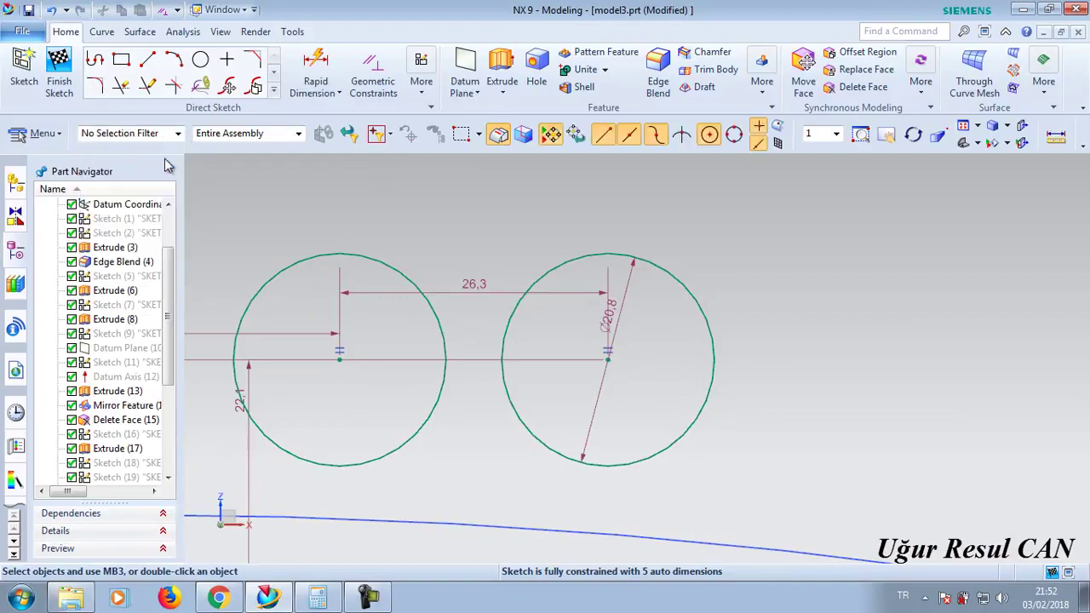
{"action": "double_click", "coordinate": [617, 313]}
{"action": "type", "text": "6"}
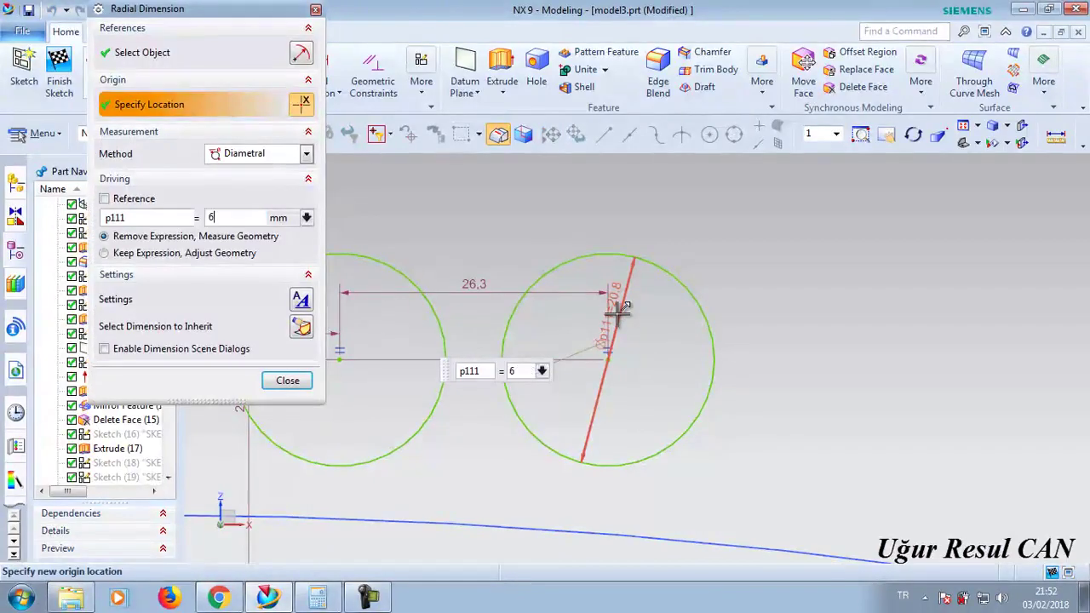
{"action": "key", "text": "Return"}
{"action": "left_click", "coordinate": [287, 380]}
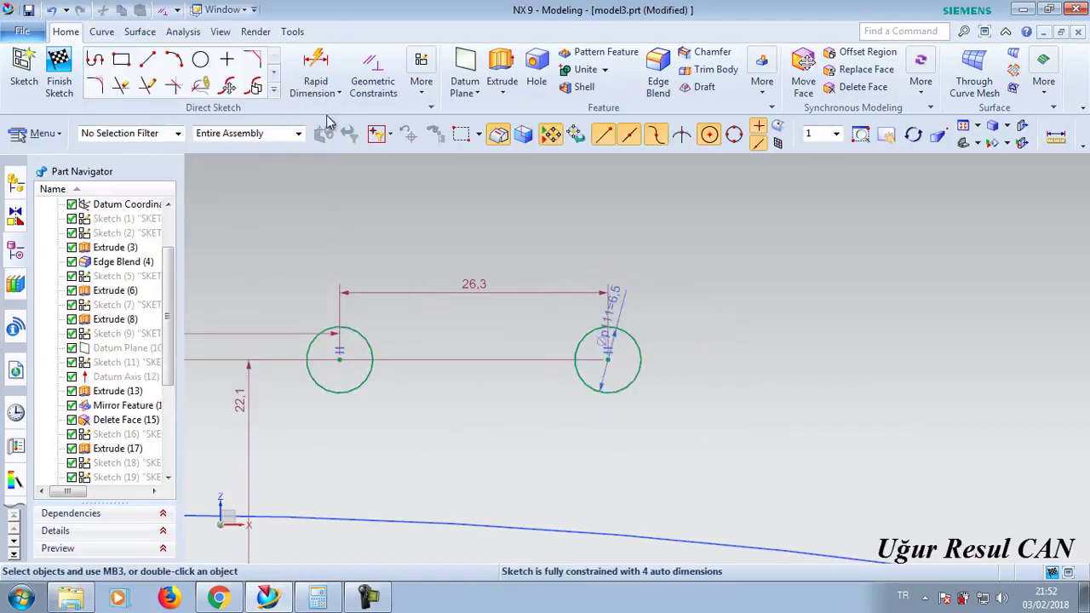
- Try attaching the right circle's centre to the blue path curve
{"action": "left_click", "coordinate": [373, 69]}
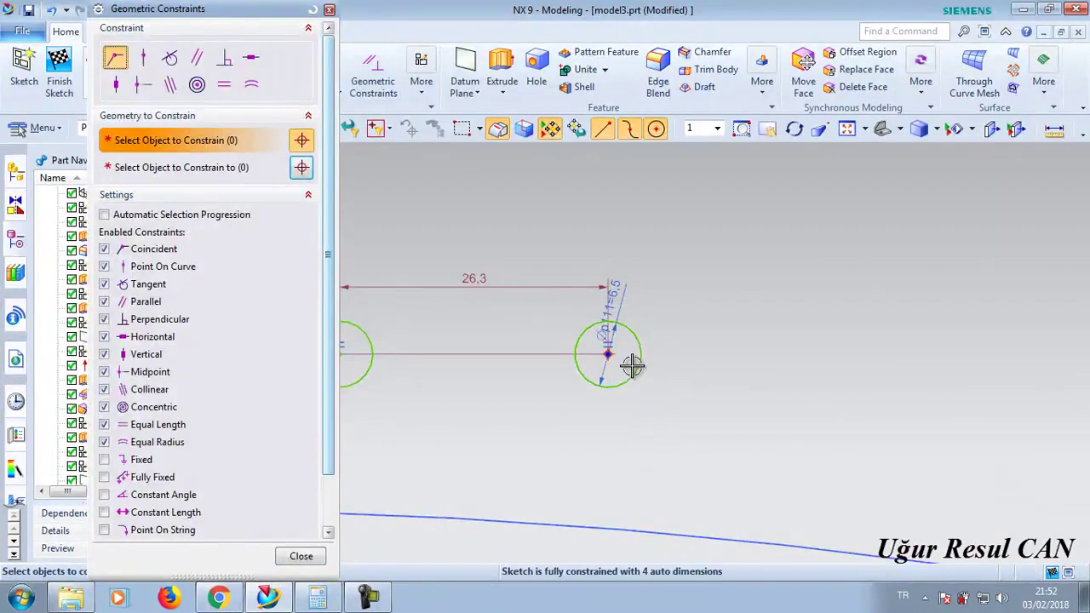
{"action": "left_click", "coordinate": [607, 353]}
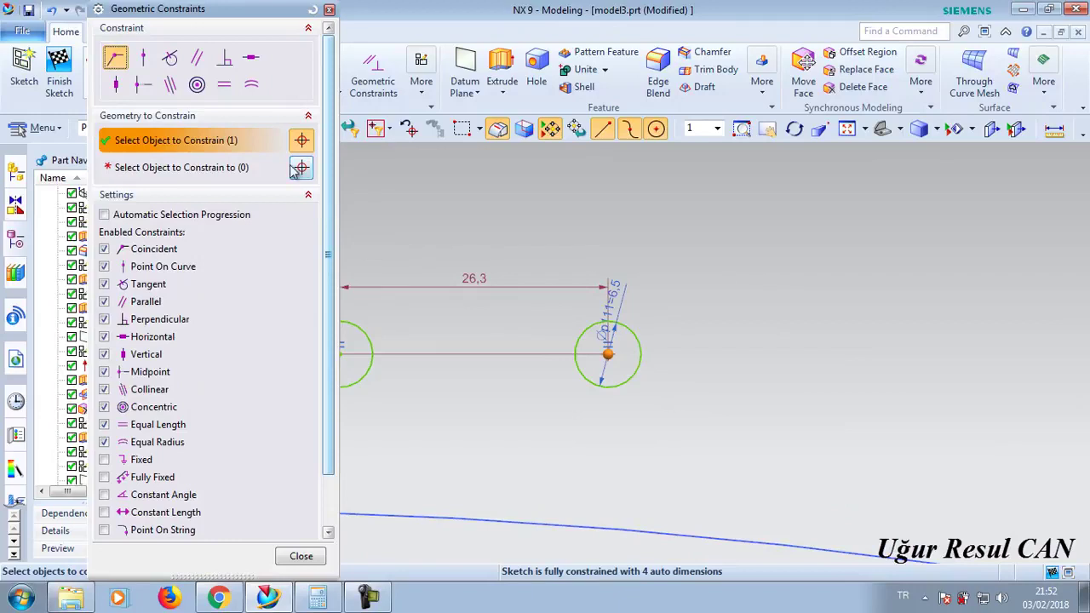
{"action": "left_click", "coordinate": [516, 529]}
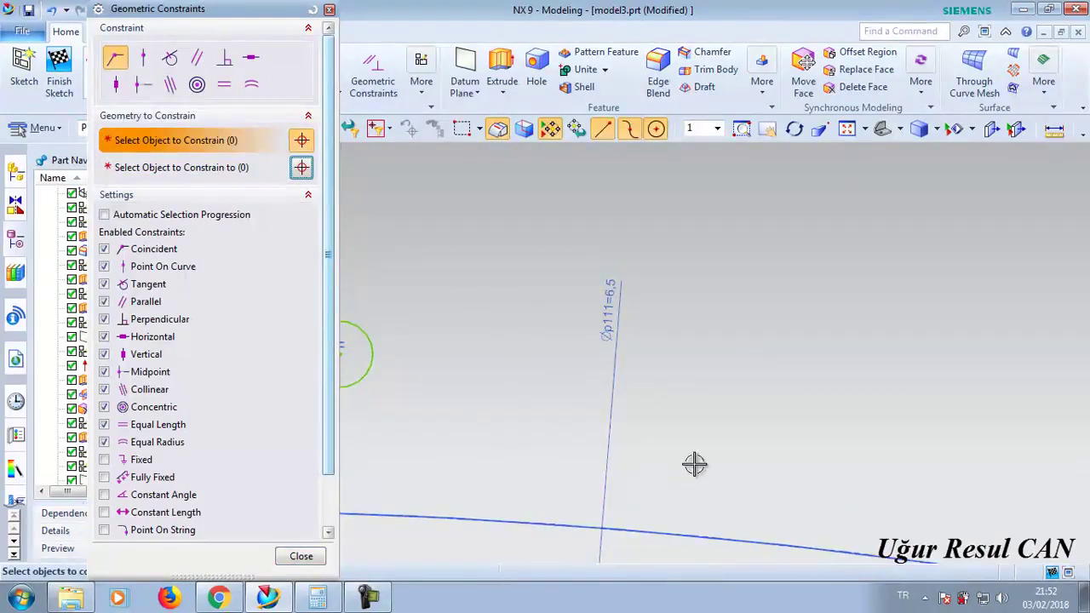
{"action": "scroll", "coordinate": [695, 464], "scroll_direction": "up", "scroll_amount": 3}
{"action": "mouse_move", "coordinate": [730, 418]}
{"action": "middle_mouse_down", "text": "shift"}
{"action": "mouse_move", "coordinate": [740, 299]}
{"action": "mouse_move", "coordinate": [788, 147]}
{"action": "middle_mouse_up", "text": "shift"}
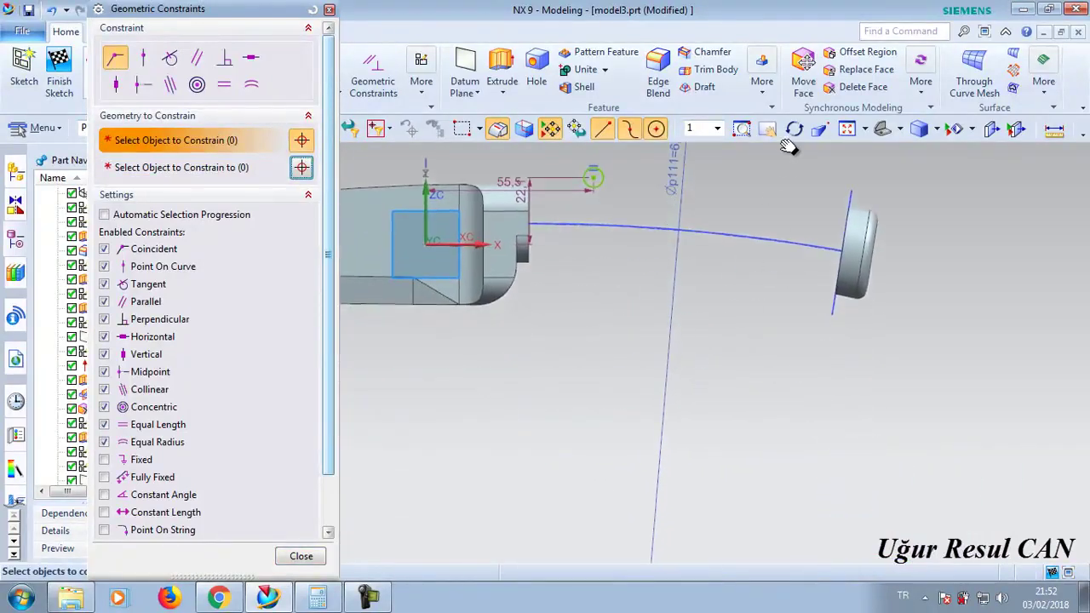
{"action": "left_click", "coordinate": [331, 9]}
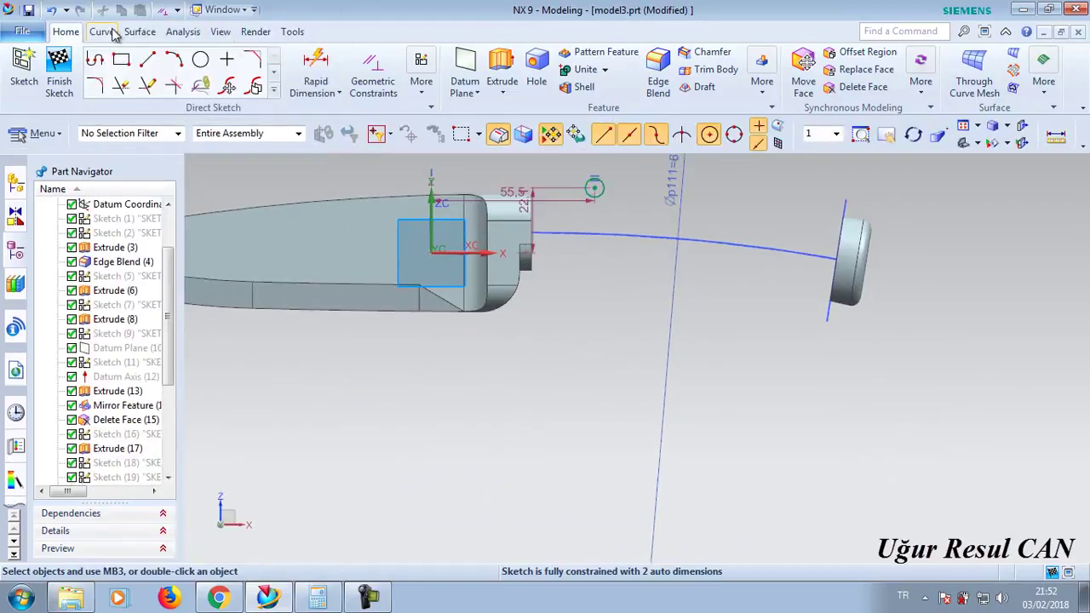
{"action": "scroll", "coordinate": [647, 171], "scroll_direction": "down", "scroll_amount": 5}
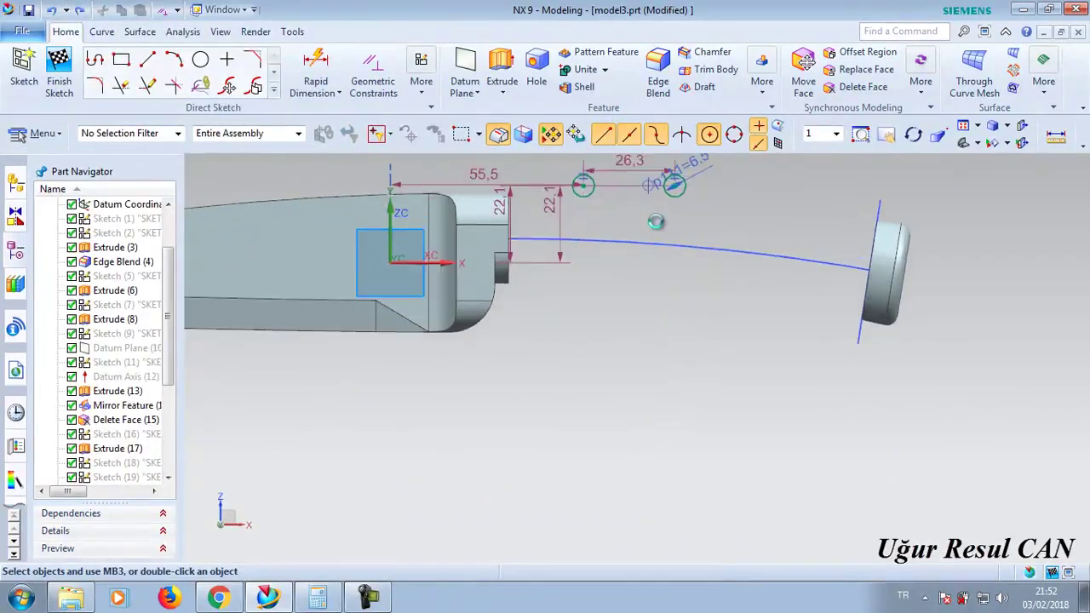
- Pin the left circle's centre onto the path curve with Point On Curve
{"action": "left_click", "coordinate": [373, 73]}
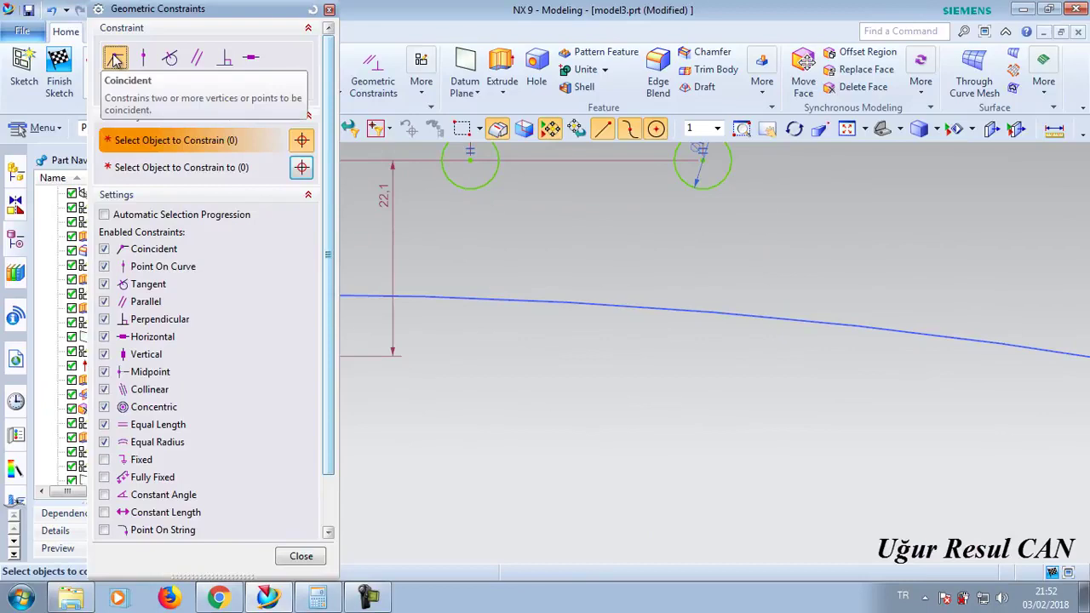
{"action": "left_click", "coordinate": [143, 57]}
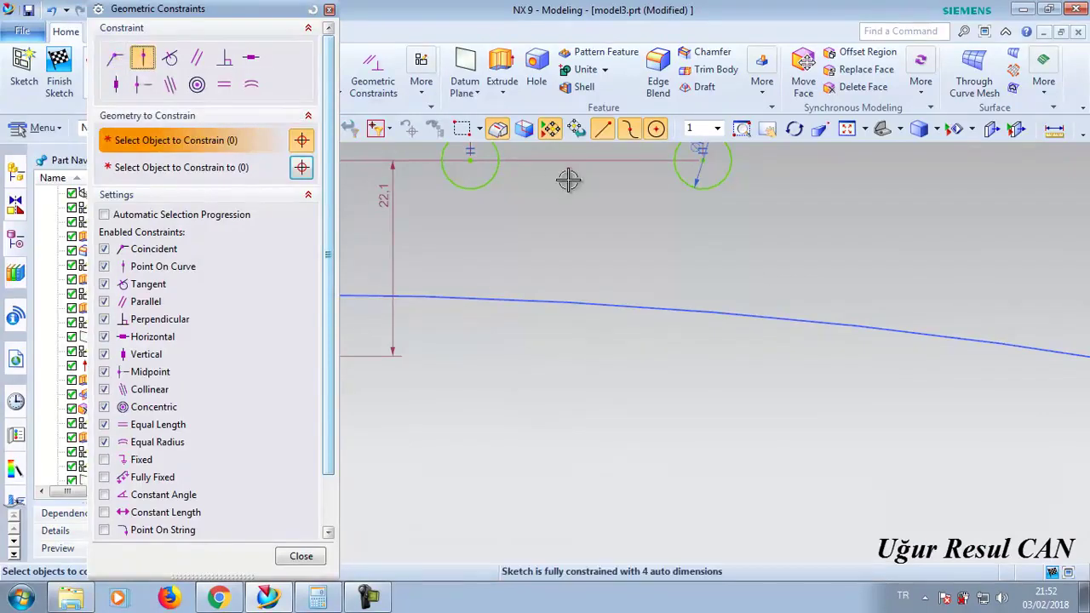
{"action": "middle_click_drag", "start_coordinate": [567, 246], "coordinate": [611, 341], "text": "shift"}
{"action": "left_click", "coordinate": [498, 260]}
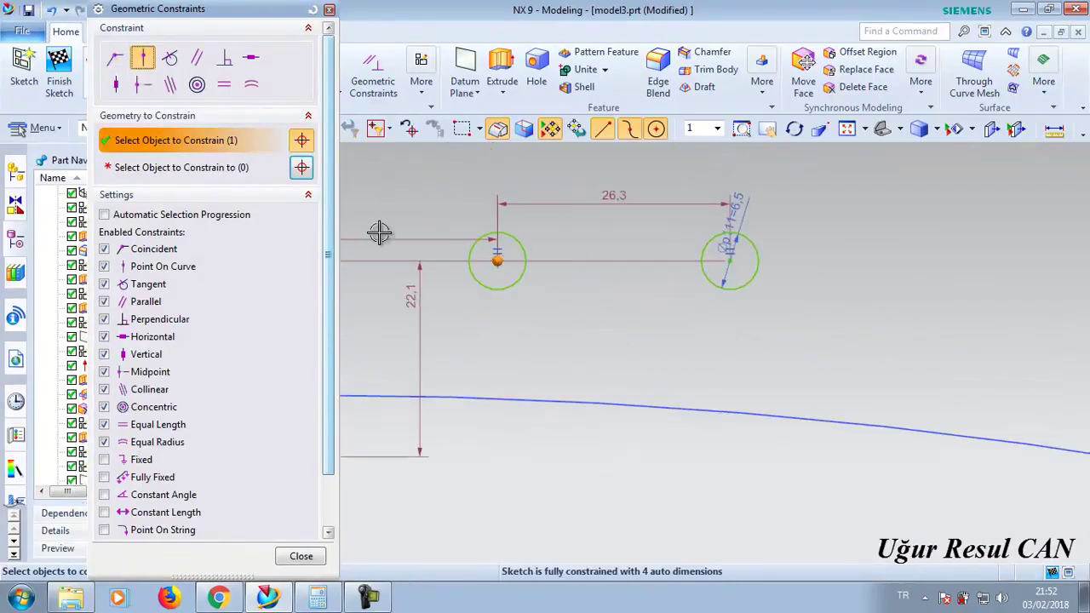
{"action": "left_click", "coordinate": [312, 174]}
{"action": "left_click", "coordinate": [521, 404]}
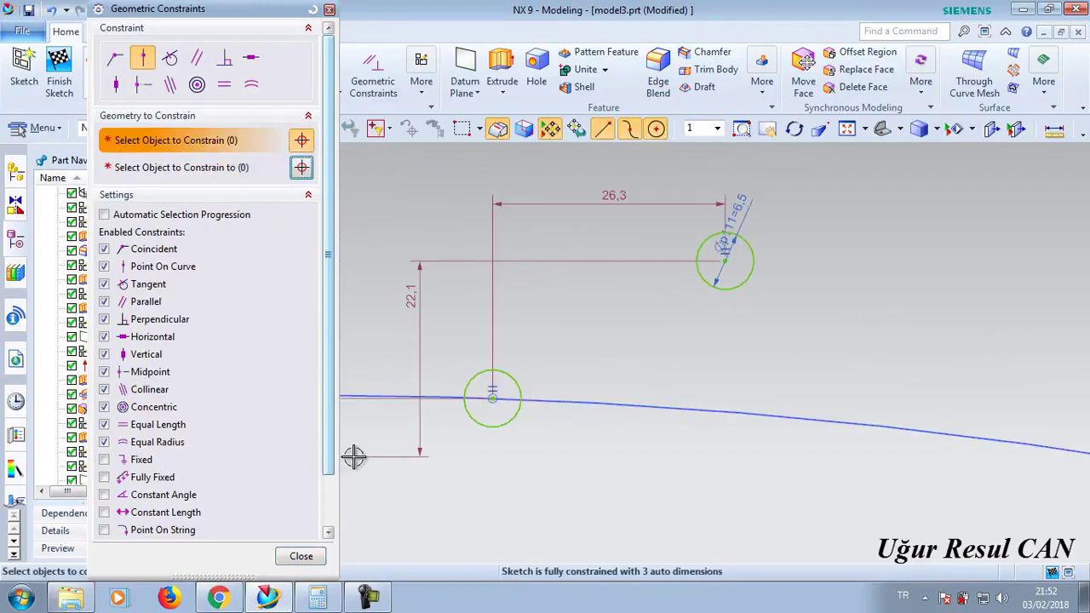
{"action": "left_click", "coordinate": [305, 557]}
- Pin the right circle's centre onto the path curve as well
{"action": "left_click", "coordinate": [373, 68]}
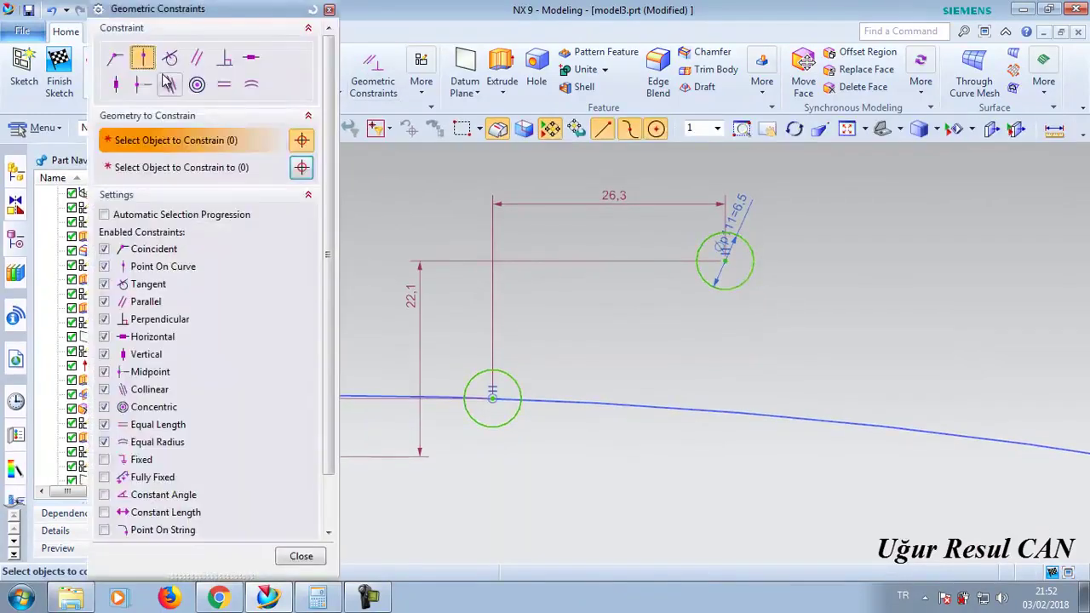
{"action": "left_click", "coordinate": [725, 260]}
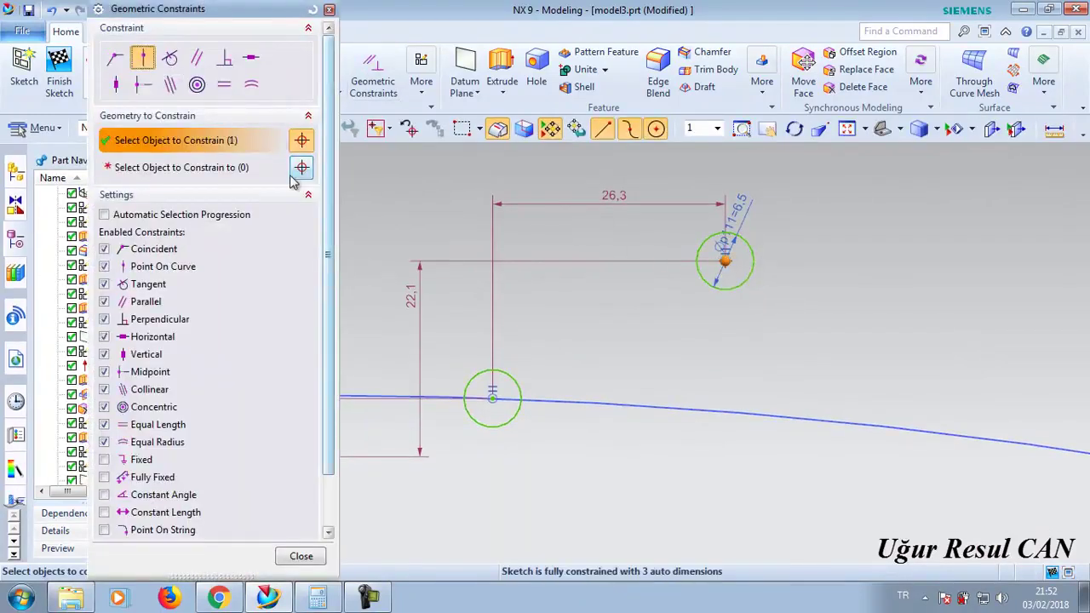
{"action": "left_click", "coordinate": [294, 169]}
{"action": "left_click", "coordinate": [655, 412]}
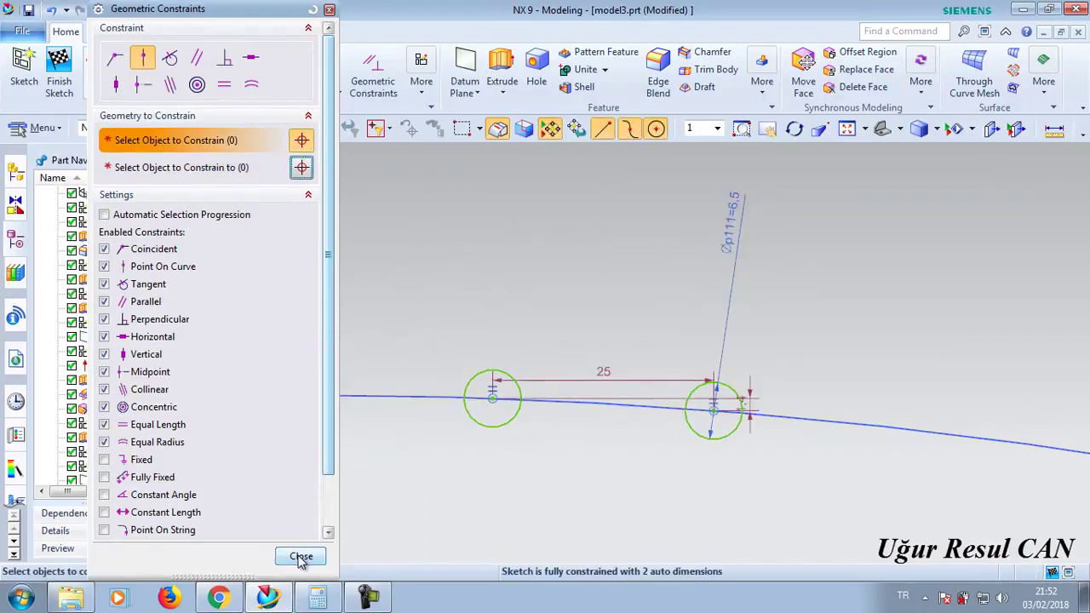
{"action": "left_click", "coordinate": [300, 558]}
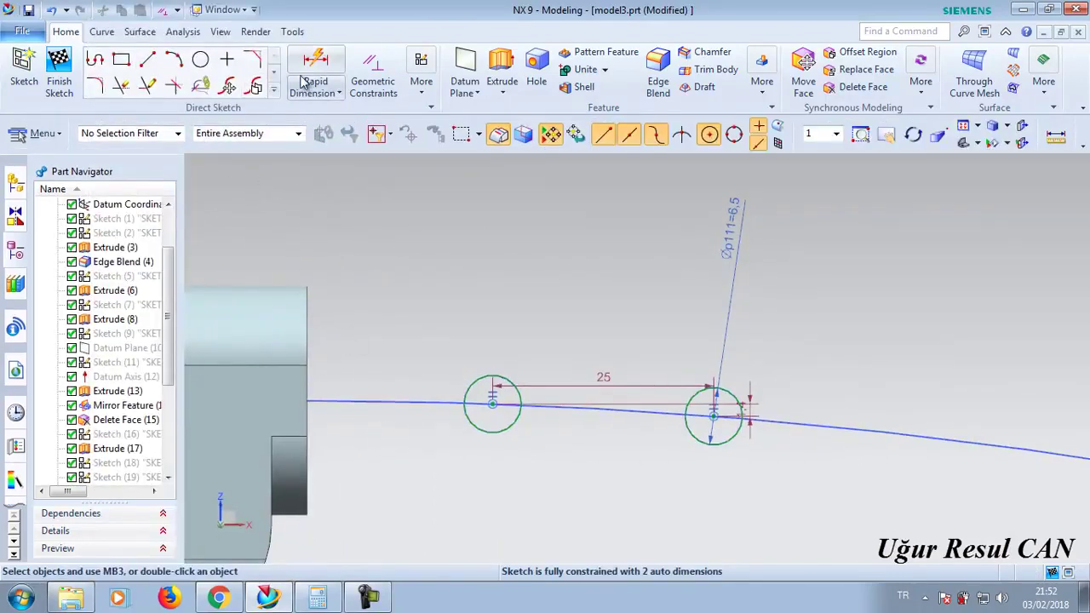
- Dimension the left rivet circle's centre 30 from the bolster edge
{"action": "left_click", "coordinate": [315, 73]}
{"action": "left_click", "coordinate": [502, 402]}
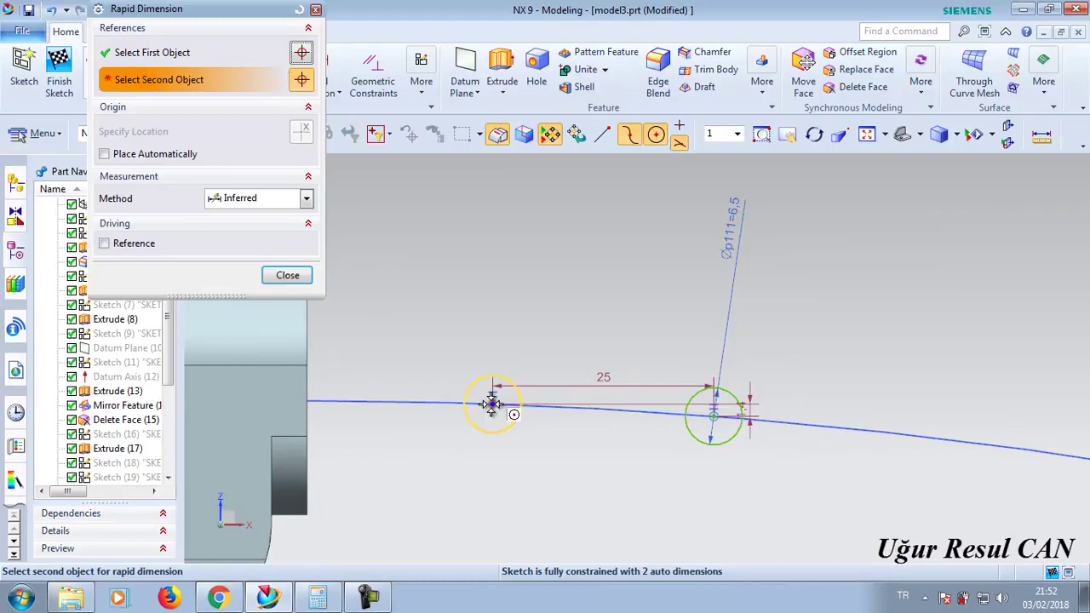
{"action": "left_click", "coordinate": [307, 400]}
{"action": "left_click", "coordinate": [455, 318]}
{"action": "type", "text": "300"}
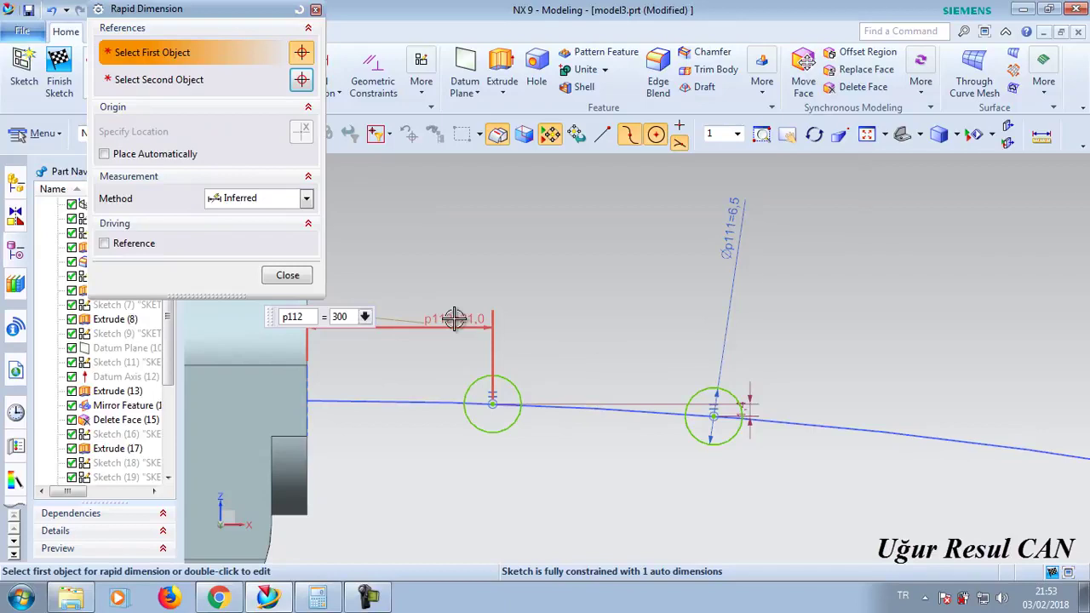
{"action": "key", "text": "BackSpace"}
{"action": "key", "text": "Return"}
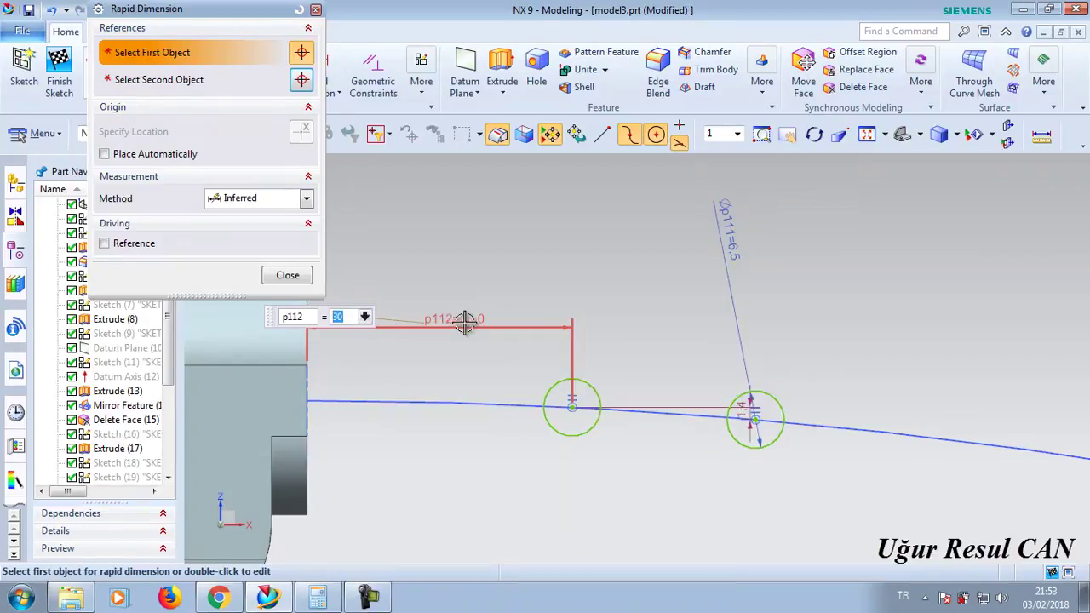
{"action": "left_click", "coordinate": [287, 275]}
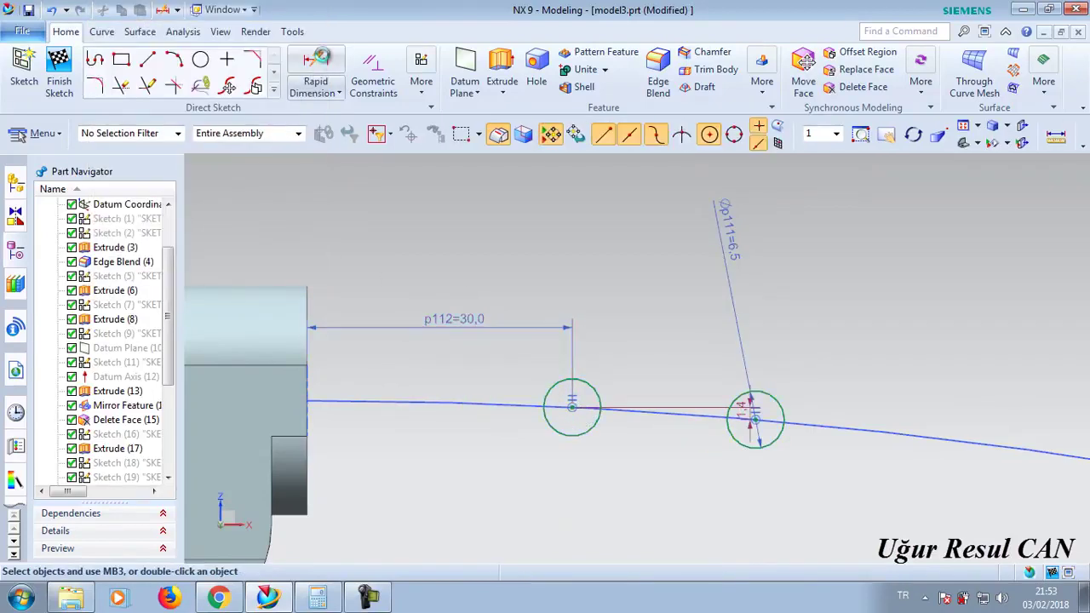
- Set the spacing between the two rivet circle centres to 30, then orbit to an oblique view
{"action": "key", "text": "d"}
{"action": "left_click", "coordinate": [572, 407]}
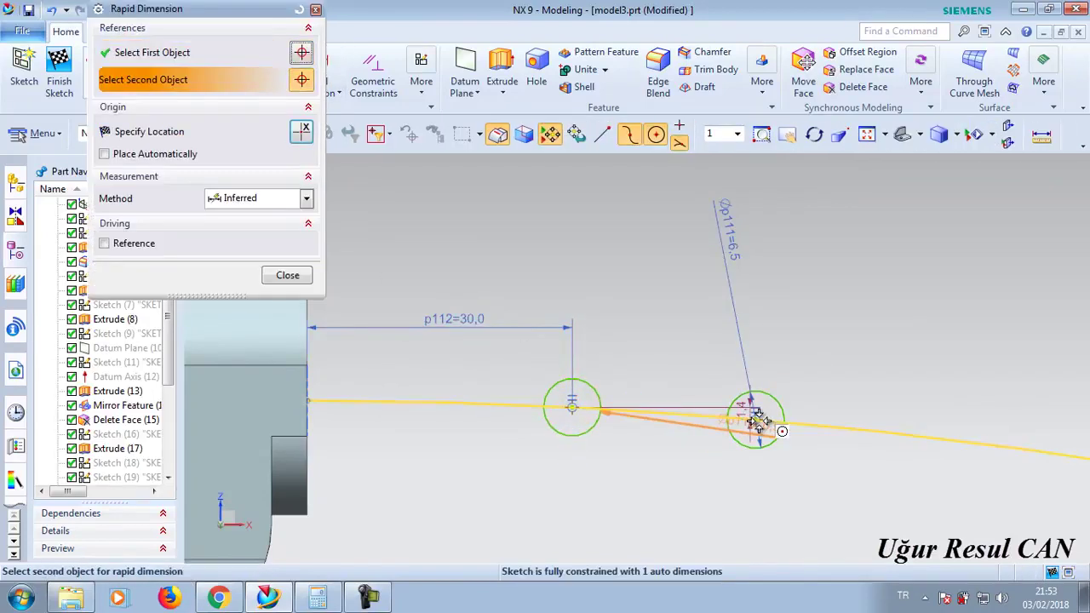
{"action": "left_click", "coordinate": [756, 418]}
{"action": "left_click", "coordinate": [652, 319]}
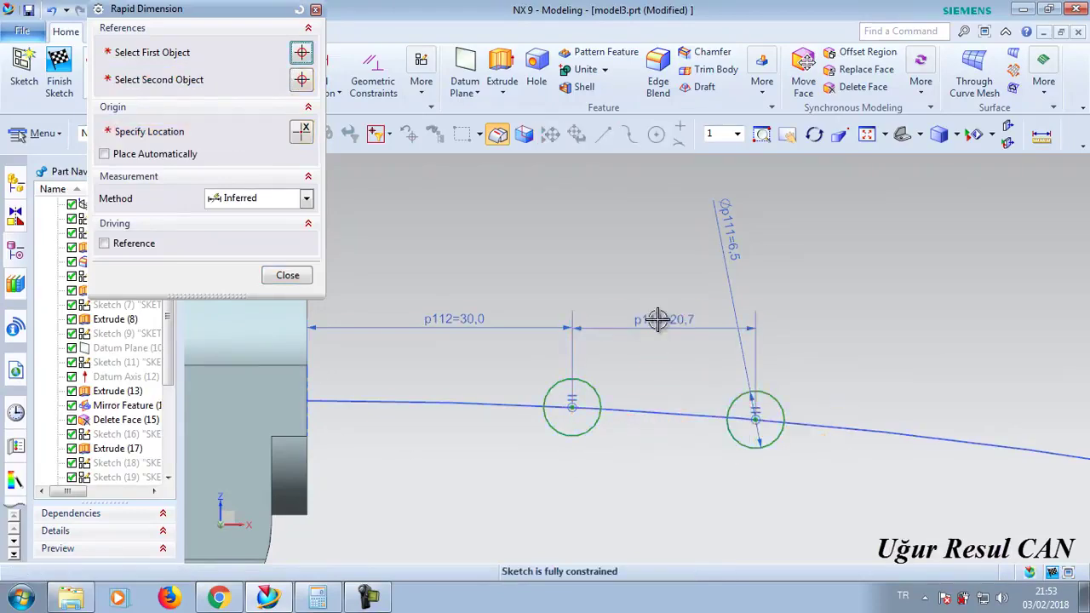
{"action": "double_click", "coordinate": [657, 319]}
{"action": "type", "text": "3"}
{"action": "key", "text": "Return"}
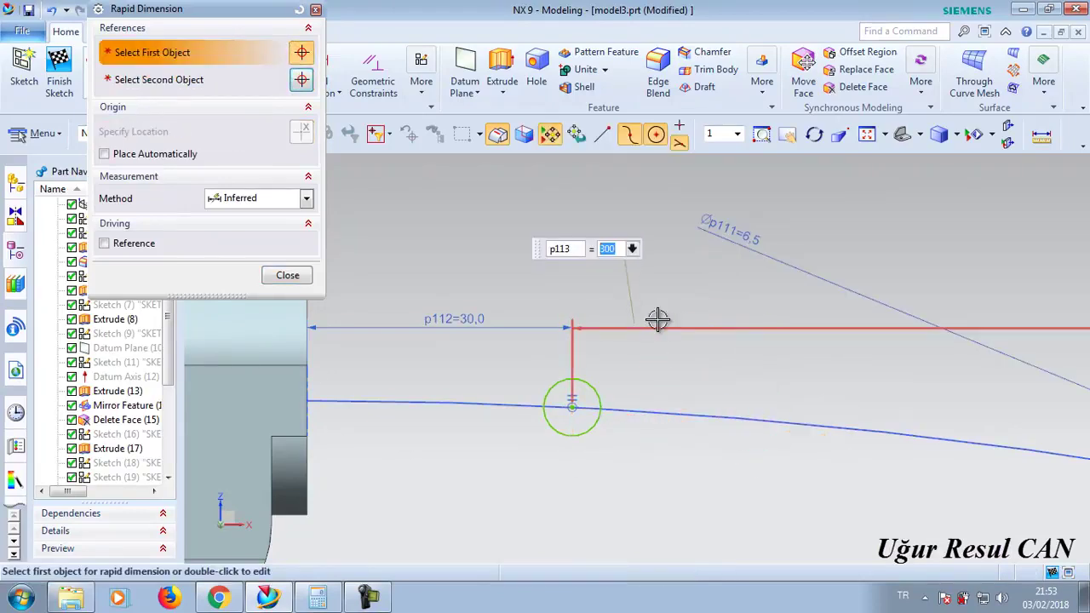
{"action": "type", "text": "30"}
{"action": "key", "text": "Return"}
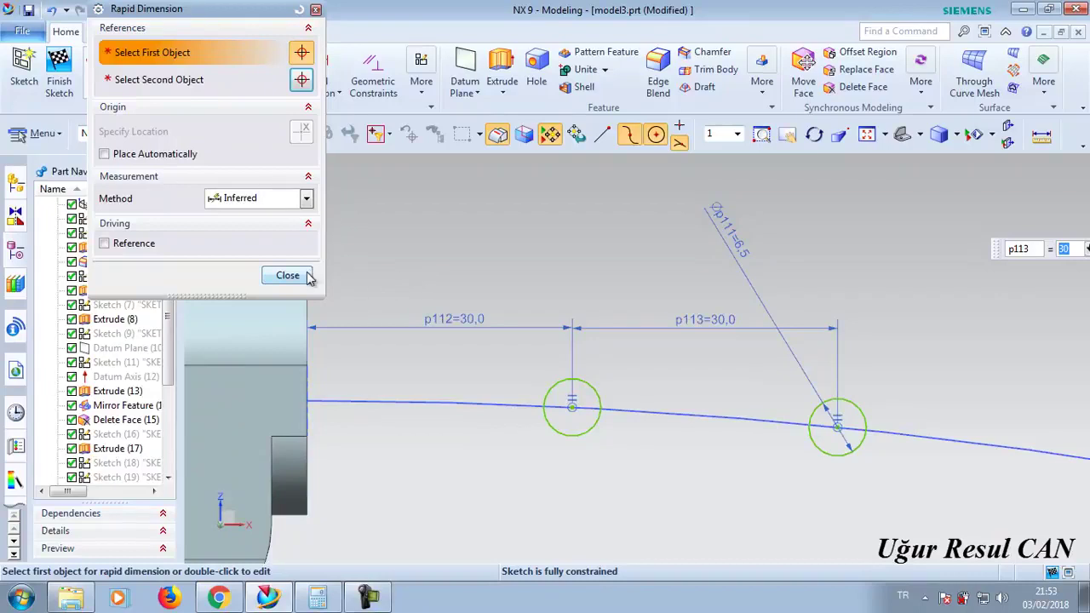
{"action": "left_click", "coordinate": [306, 276]}
{"action": "scroll", "coordinate": [803, 365], "scroll_direction": "down", "scroll_amount": 5}
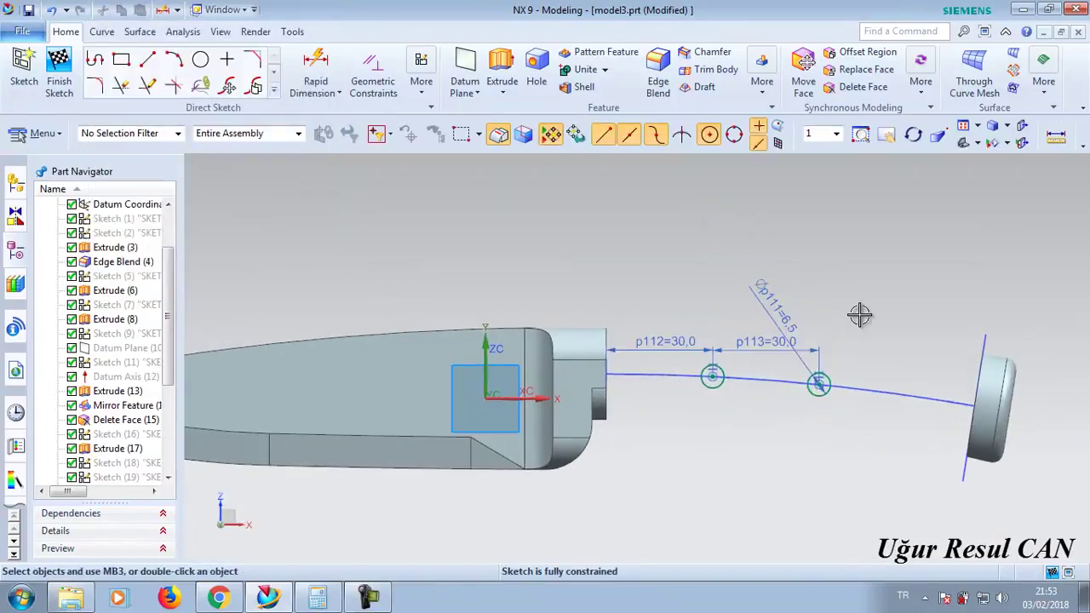
{"action": "middle_click_drag", "start_coordinate": [859, 316], "coordinate": [841, 355]}
- Finish the sketch and show the full handle body again from Split Body (30)
{"action": "left_click", "coordinate": [58, 72]}
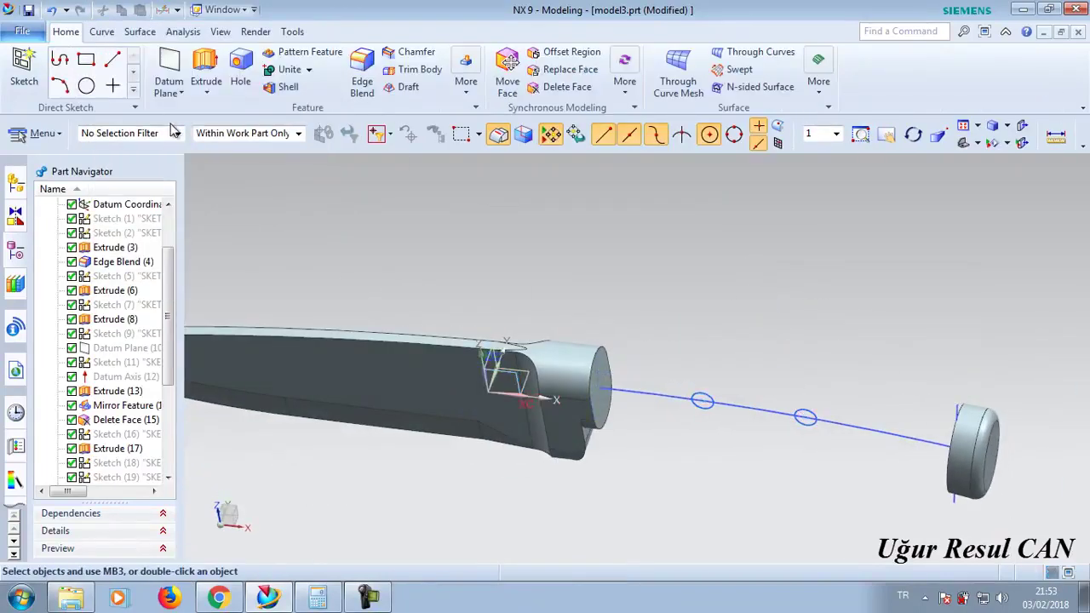
{"action": "mouse_move", "coordinate": [171, 330]}
{"action": "left_mouse_down"}
{"action": "mouse_move", "coordinate": [175, 407]}
{"action": "mouse_move", "coordinate": [155, 465]}
{"action": "left_mouse_up"}
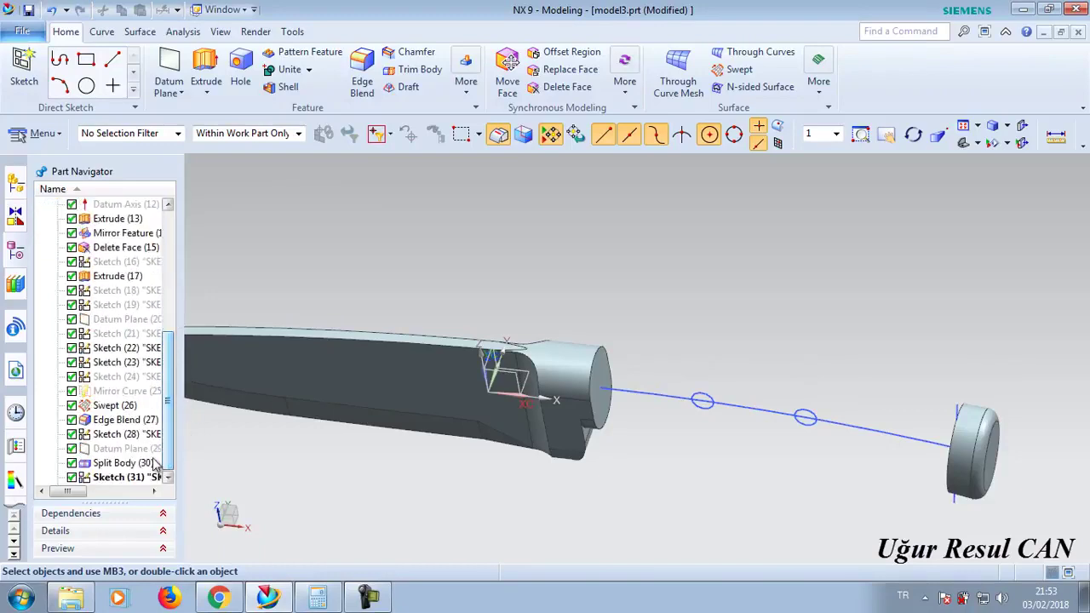
{"action": "right_click", "coordinate": [154, 464]}
{"action": "left_click", "coordinate": [187, 58]}
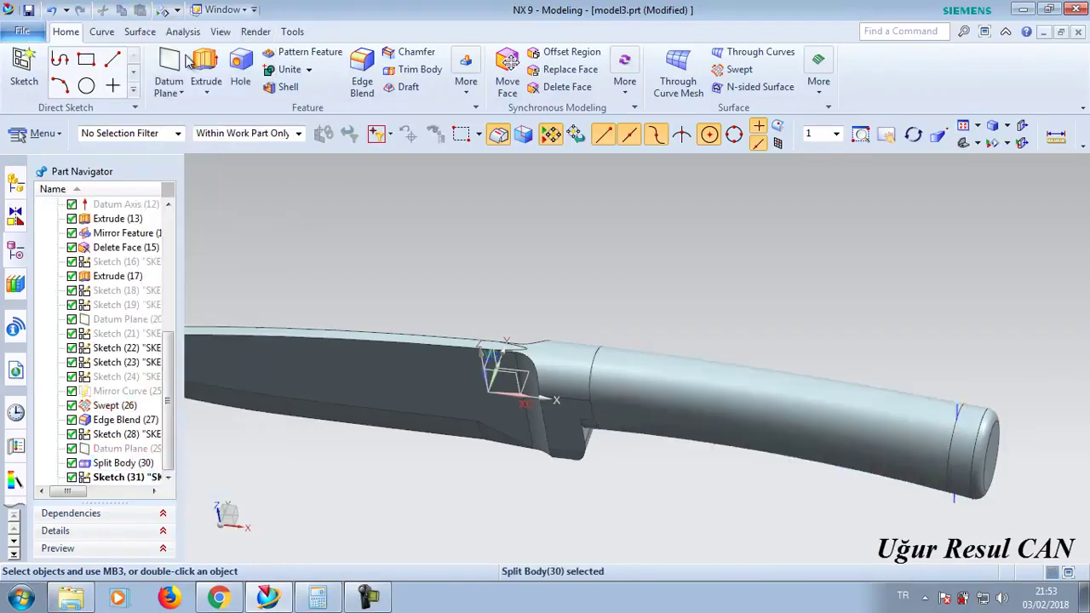
- Extrude Sketch (31) symmetrically 50 with Subtract to cut two rivet holes through the knife body
{"action": "left_click", "coordinate": [150, 476]}
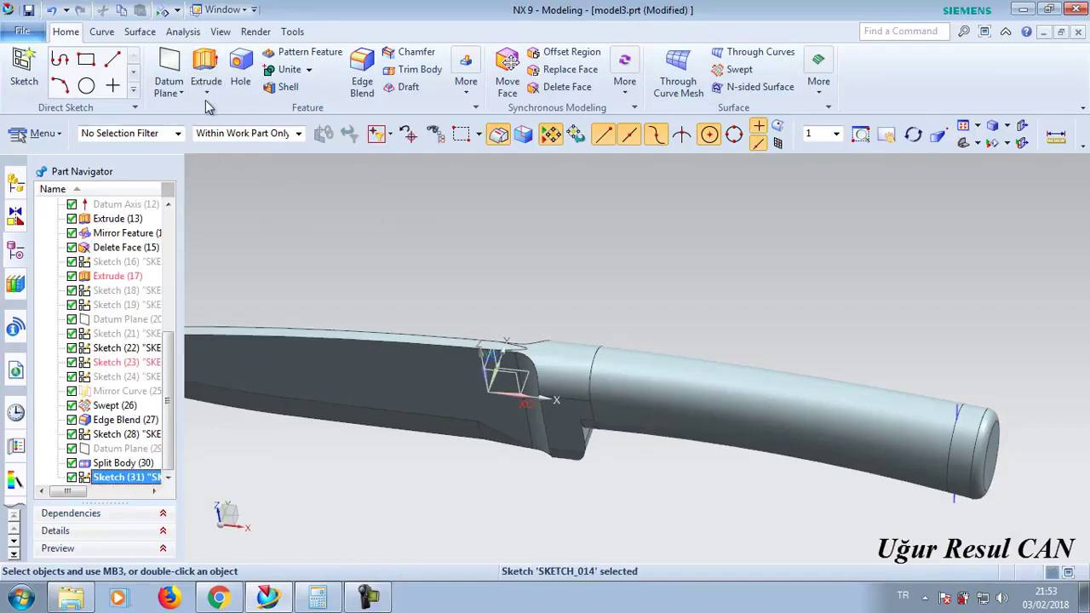
{"action": "left_click", "coordinate": [213, 58]}
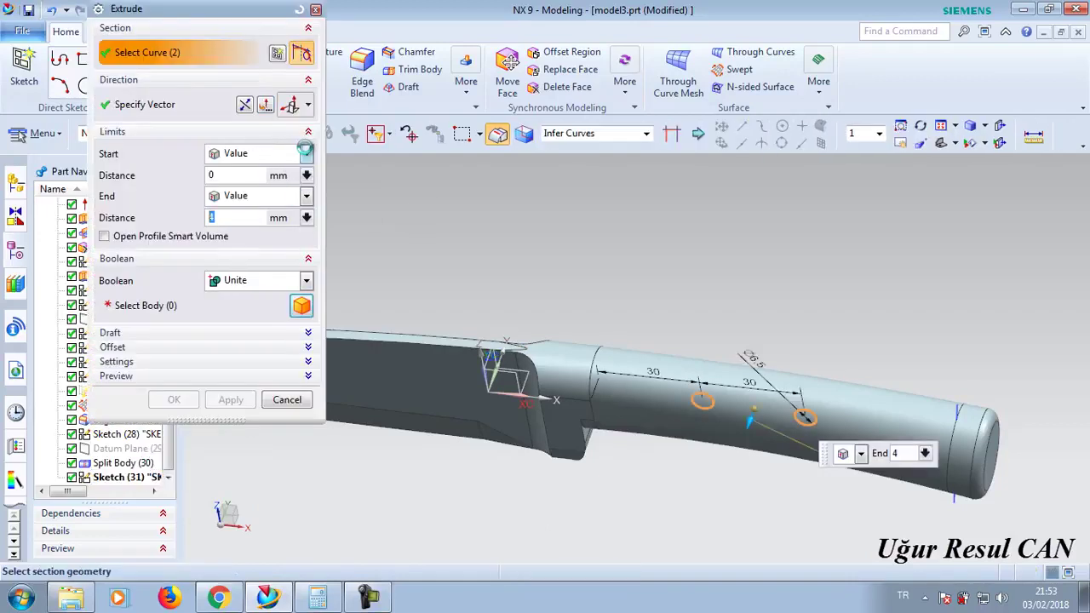
{"action": "left_click", "coordinate": [306, 153]}
{"action": "left_click", "coordinate": [270, 187]}
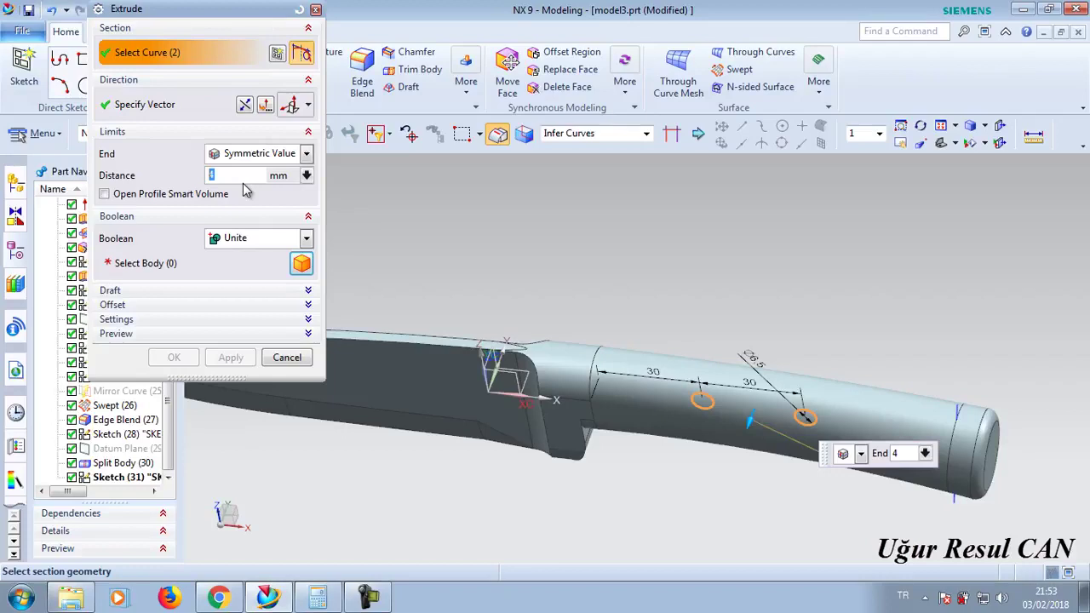
{"action": "type", "text": "50"}
{"action": "left_click", "coordinate": [305, 237]}
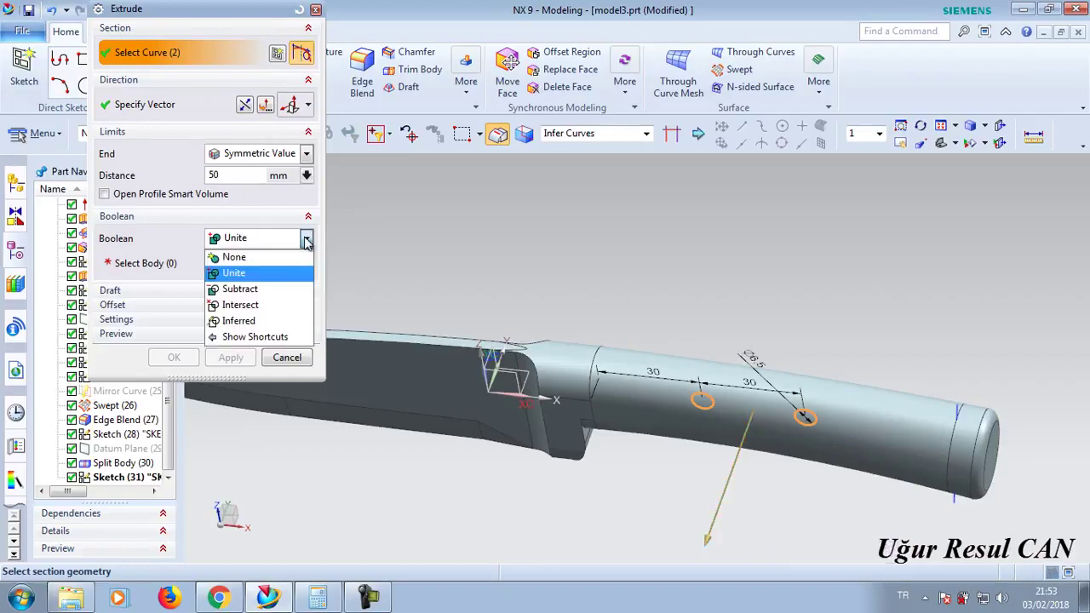
{"action": "left_click", "coordinate": [240, 289]}
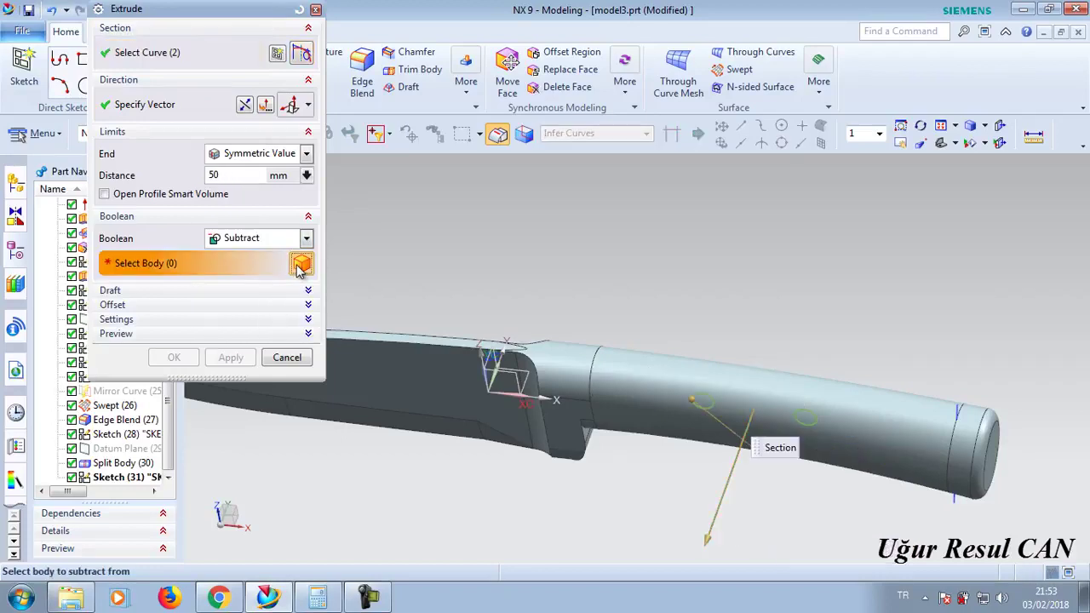
{"action": "left_click", "coordinate": [621, 398]}
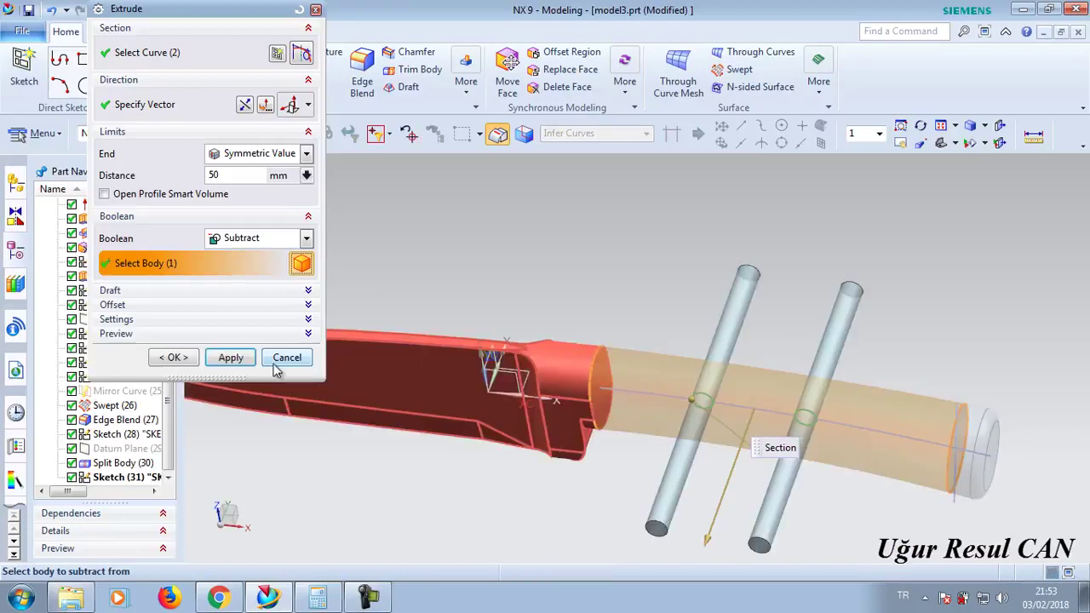
{"action": "left_click", "coordinate": [230, 358]}
{"action": "left_click", "coordinate": [279, 360]}
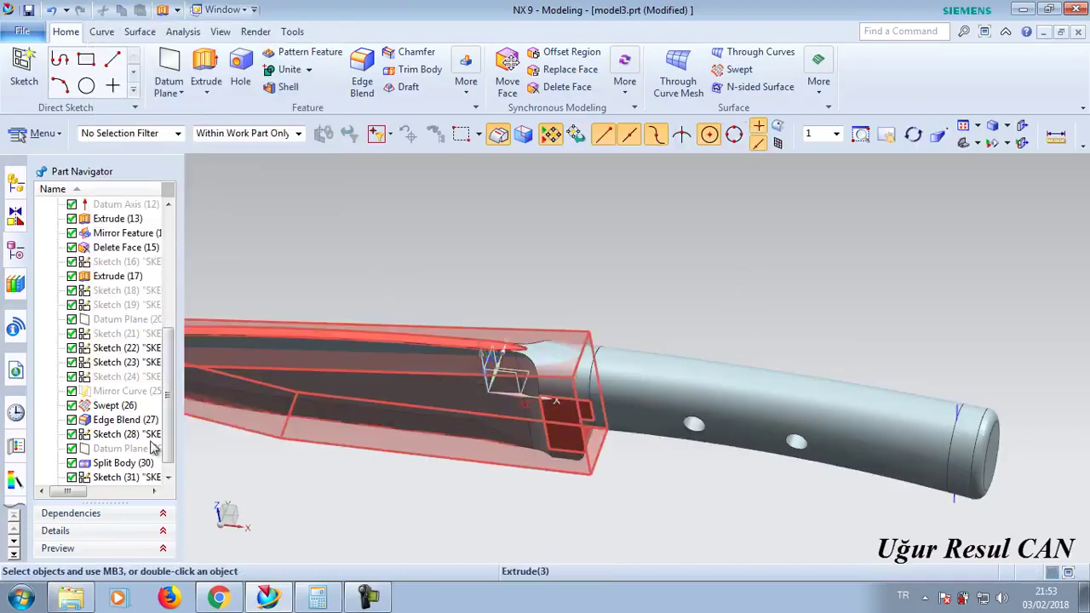
- Extrude Sketch (31) again as separate pin bodies, Boolean None, symmetric 20 each side
{"action": "left_click", "coordinate": [168, 477]}
{"action": "left_click", "coordinate": [126, 467]}
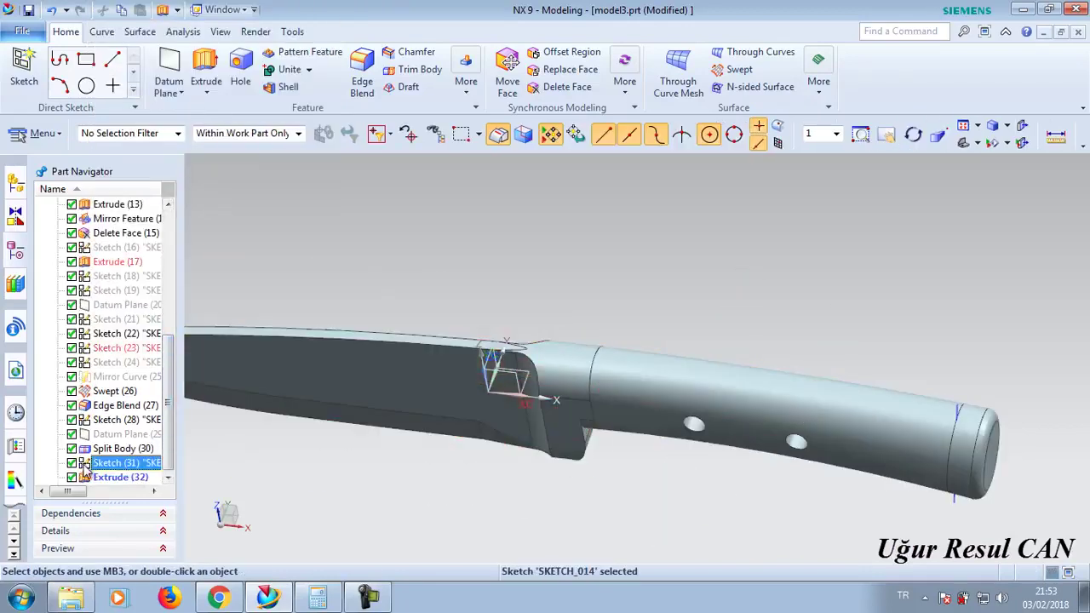
{"action": "left_click", "coordinate": [207, 68]}
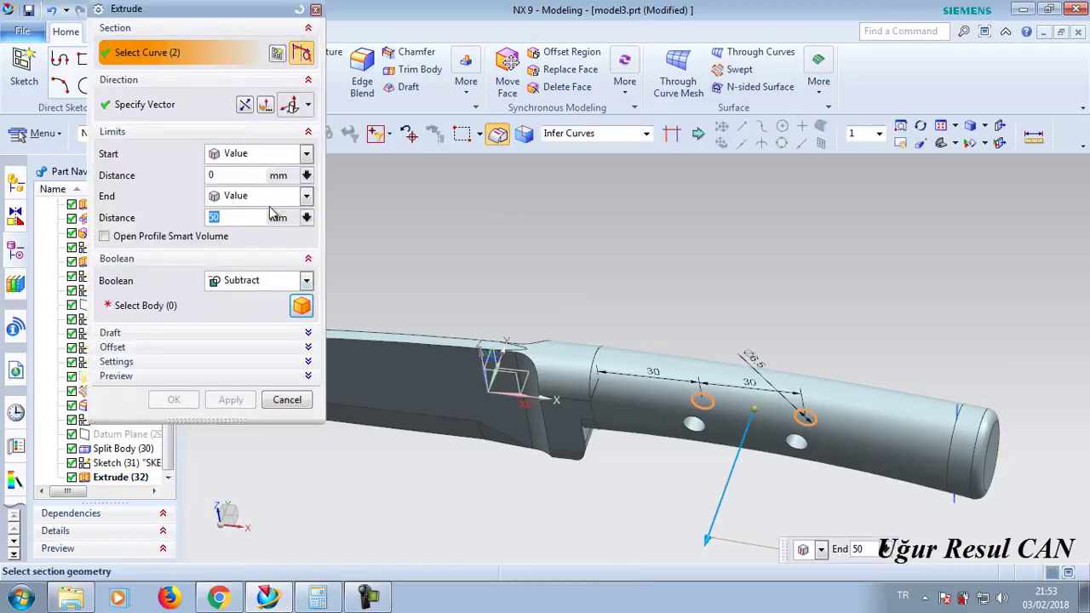
{"action": "left_click", "coordinate": [282, 284]}
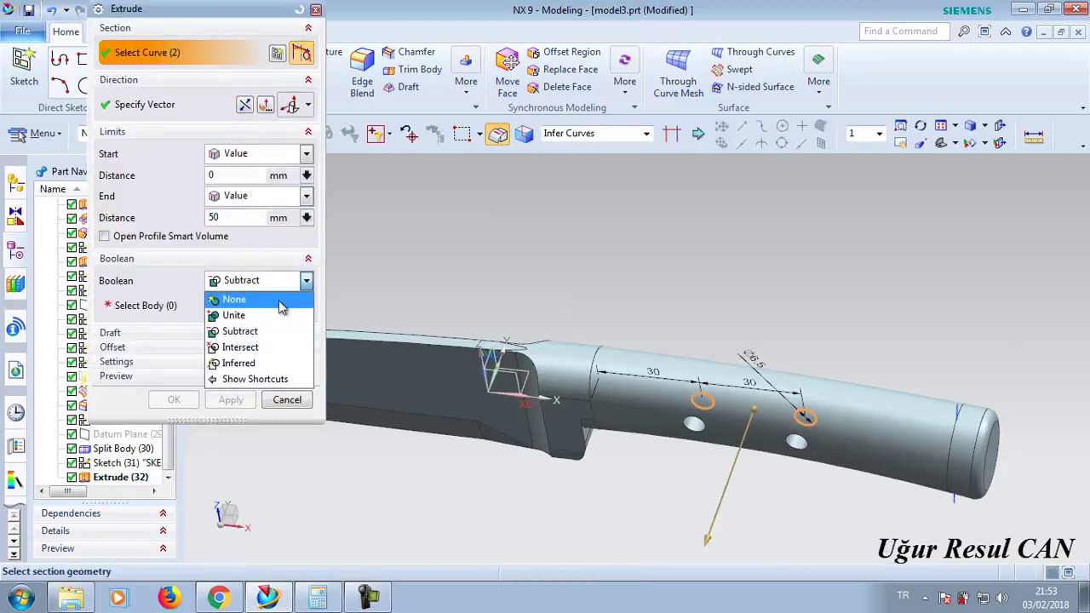
{"action": "left_click", "coordinate": [283, 298]}
{"action": "left_click", "coordinate": [261, 160]}
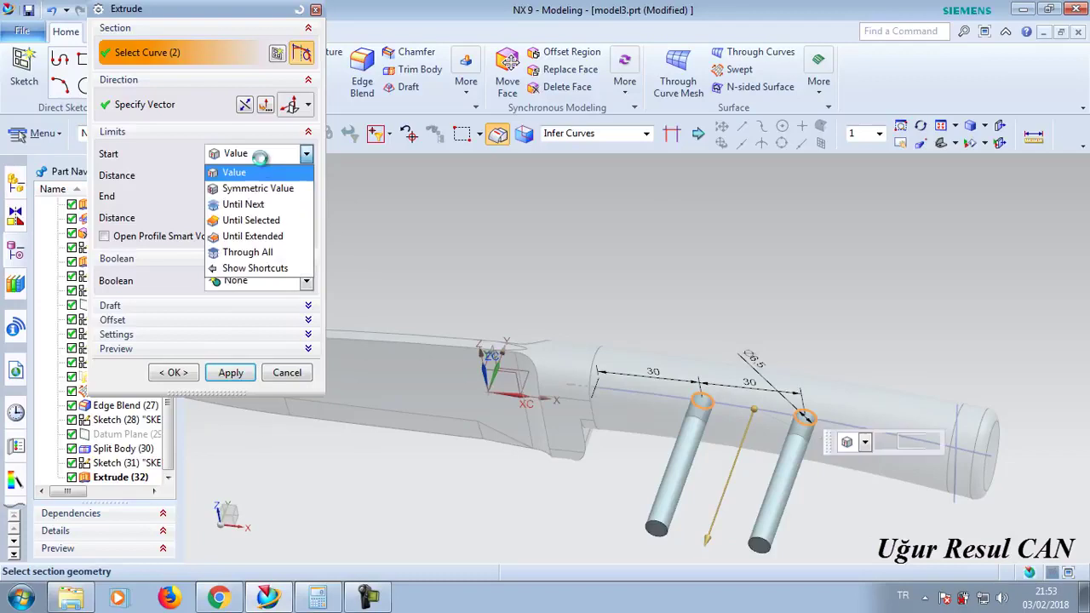
{"action": "left_click", "coordinate": [254, 187]}
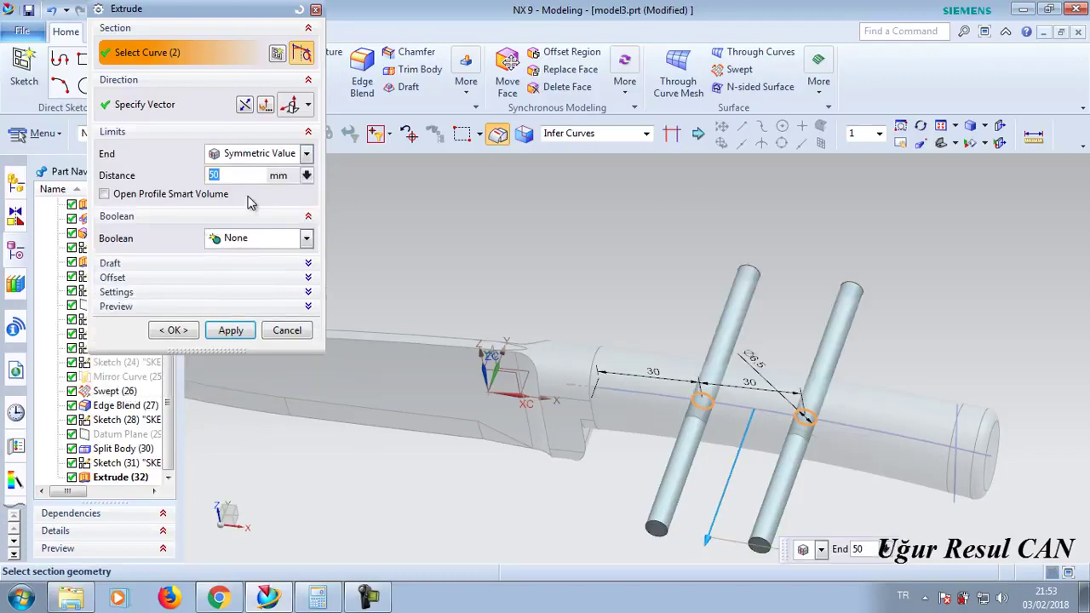
{"action": "key", "text": "Return"}
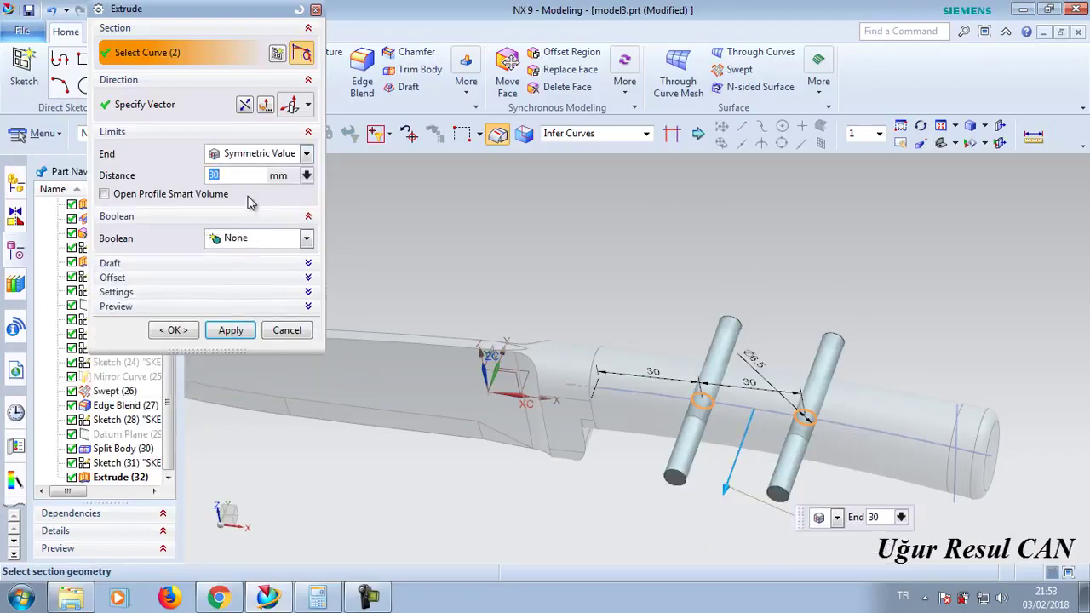
{"action": "key", "text": "Return"}
{"action": "left_click", "coordinate": [252, 332]}
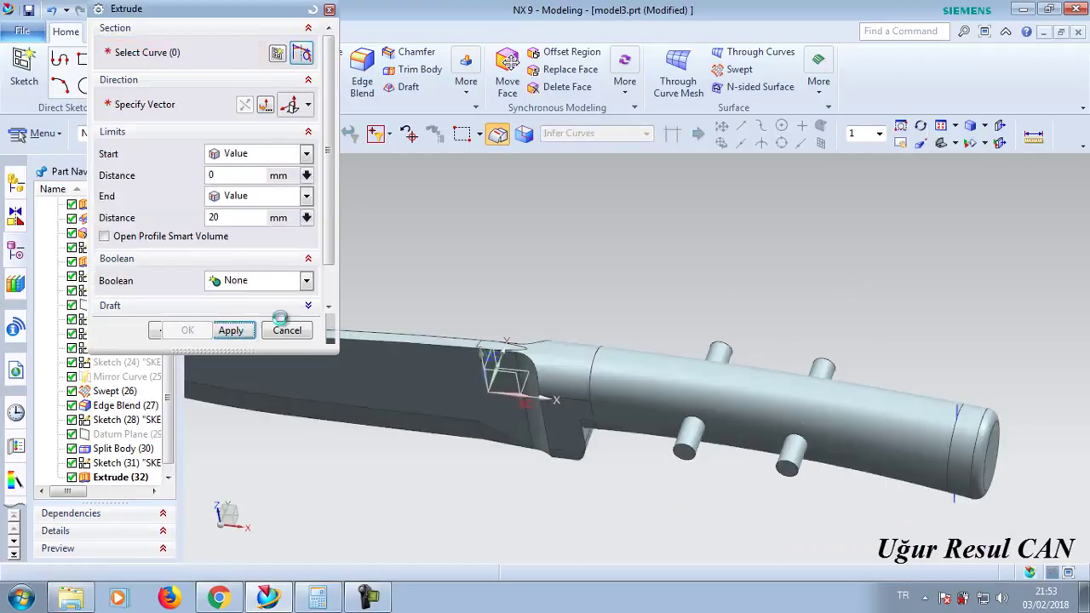
{"action": "left_click", "coordinate": [287, 331]}
{"action": "left_click", "coordinate": [567, 69]}
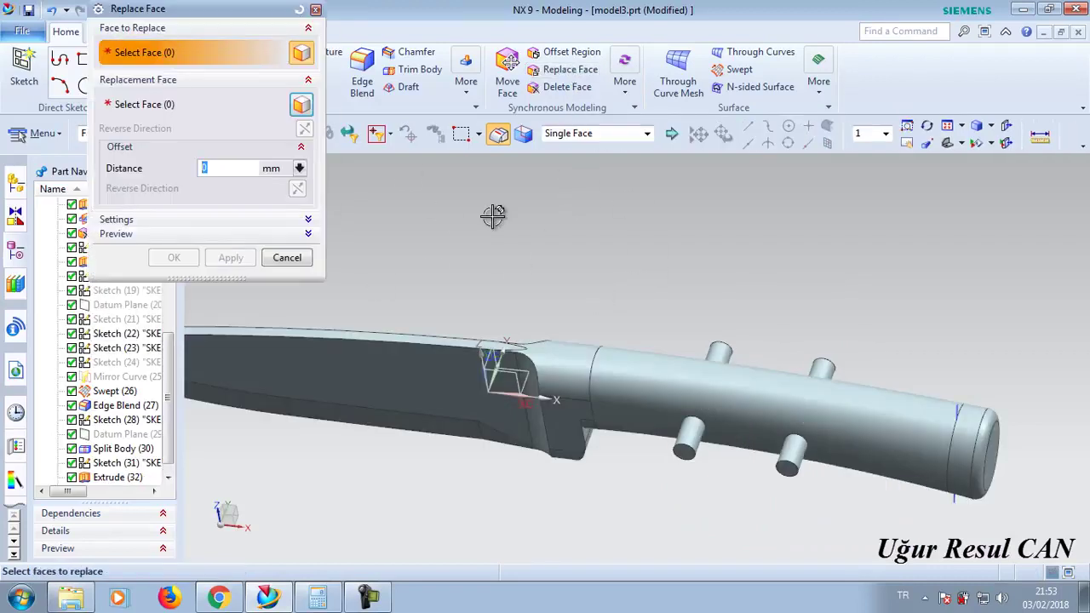
- Replace the first pin's end faces with the handle surface so they sit flush
{"action": "left_click", "coordinate": [685, 452]}
{"action": "middle_click_drag", "start_coordinate": [721, 310], "coordinate": [632, 428]}
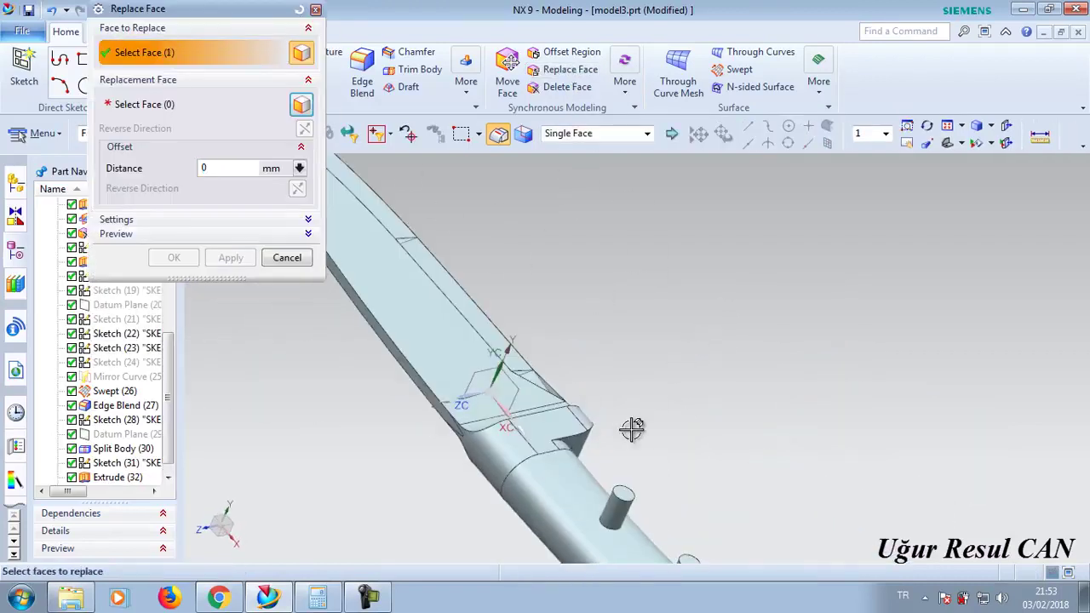
{"action": "left_click", "coordinate": [622, 492]}
{"action": "left_click", "coordinate": [294, 104]}
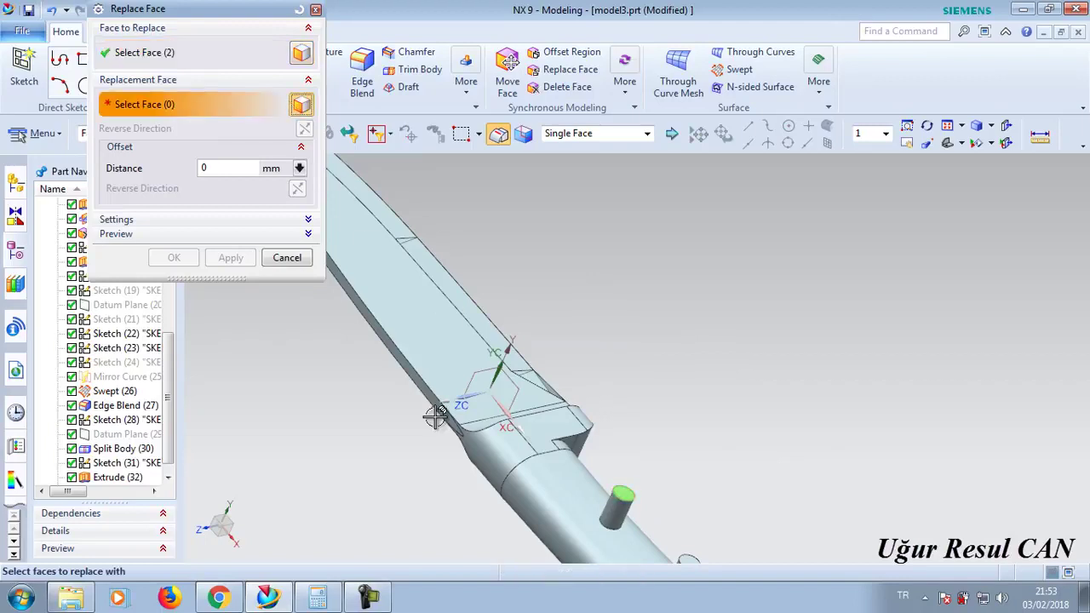
{"action": "left_click", "coordinate": [549, 491]}
{"action": "left_click", "coordinate": [250, 258]}
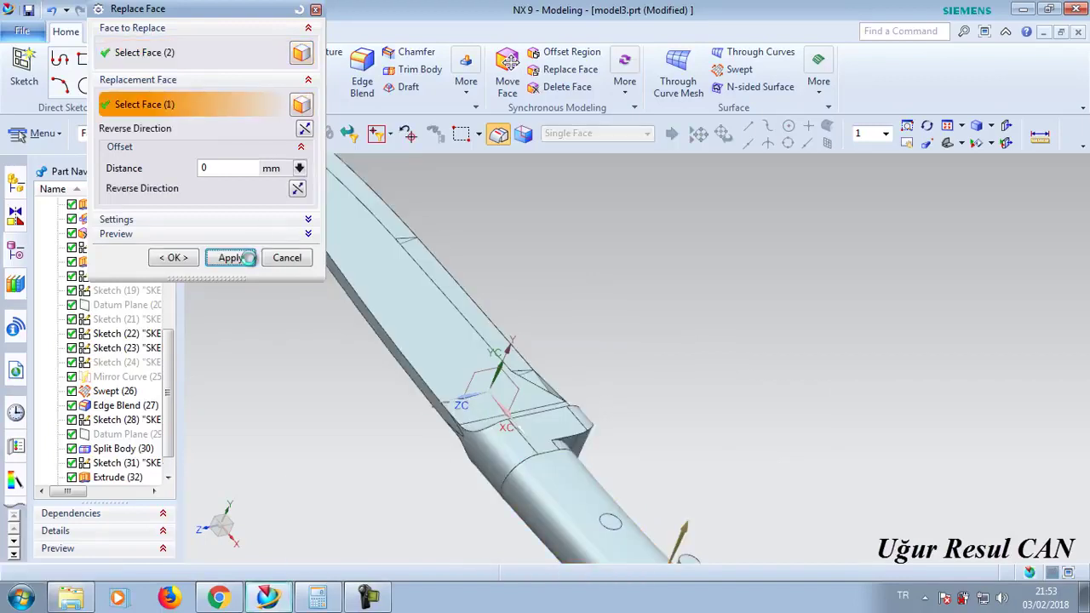
{"action": "key", "text": "Escape"}
{"action": "mouse_move", "coordinate": [667, 491]}
{"action": "middle_mouse_down"}
{"action": "mouse_move", "coordinate": [704, 406]}
{"action": "mouse_move", "coordinate": [683, 320]}
{"action": "middle_mouse_up"}
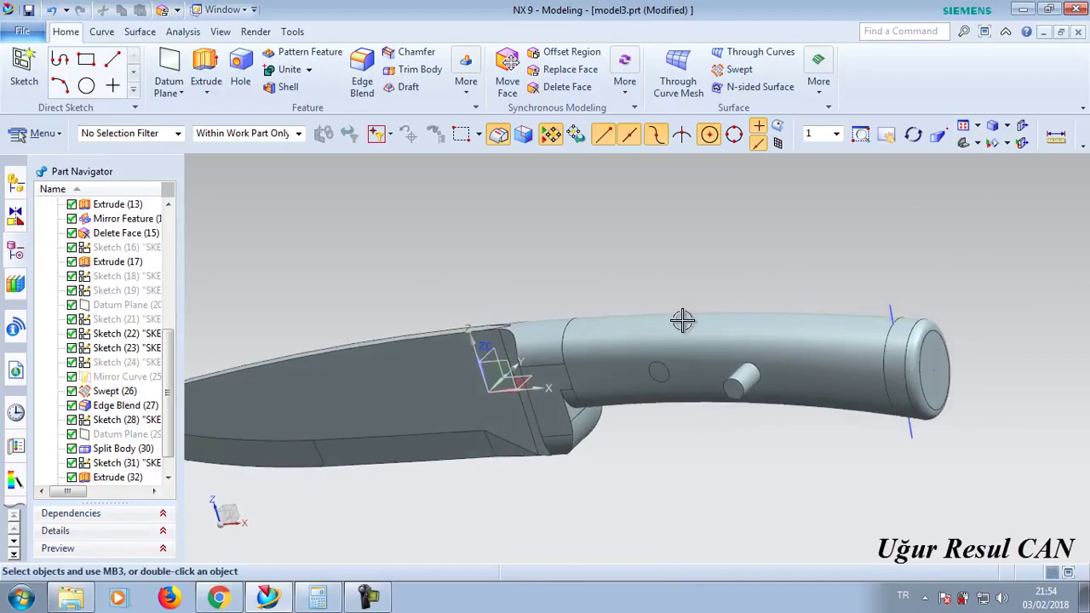
- Make the remaining rivet pin end faces flush with the handle surface using Replace Face
{"action": "left_click", "coordinate": [590, 72]}
{"action": "left_click", "coordinate": [736, 388]}
{"action": "middle_click_drag", "start_coordinate": [736, 387], "coordinate": [462, 451]}
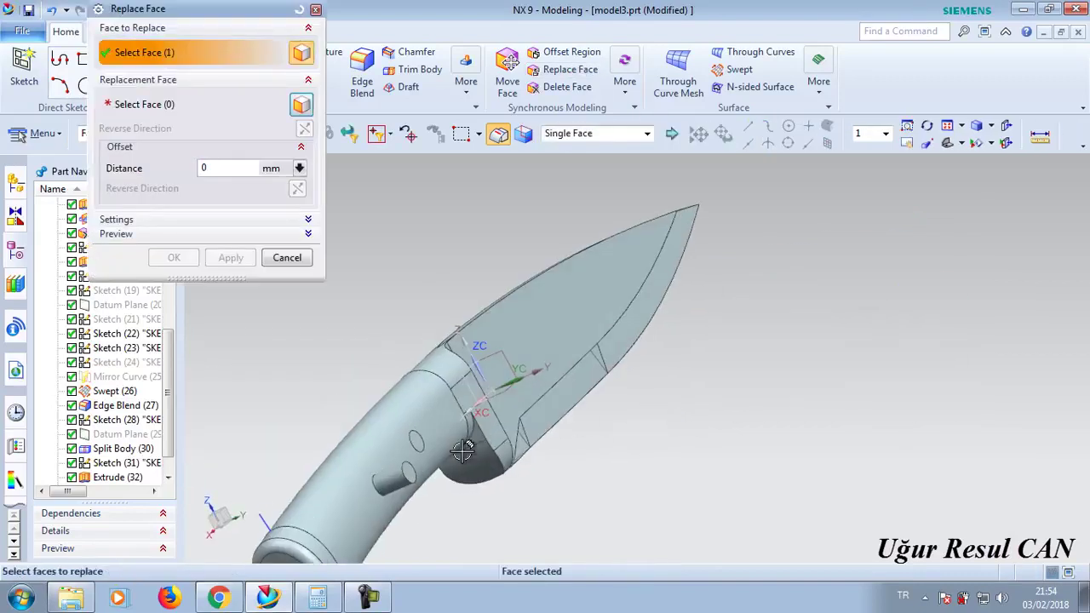
{"action": "left_click", "coordinate": [411, 467]}
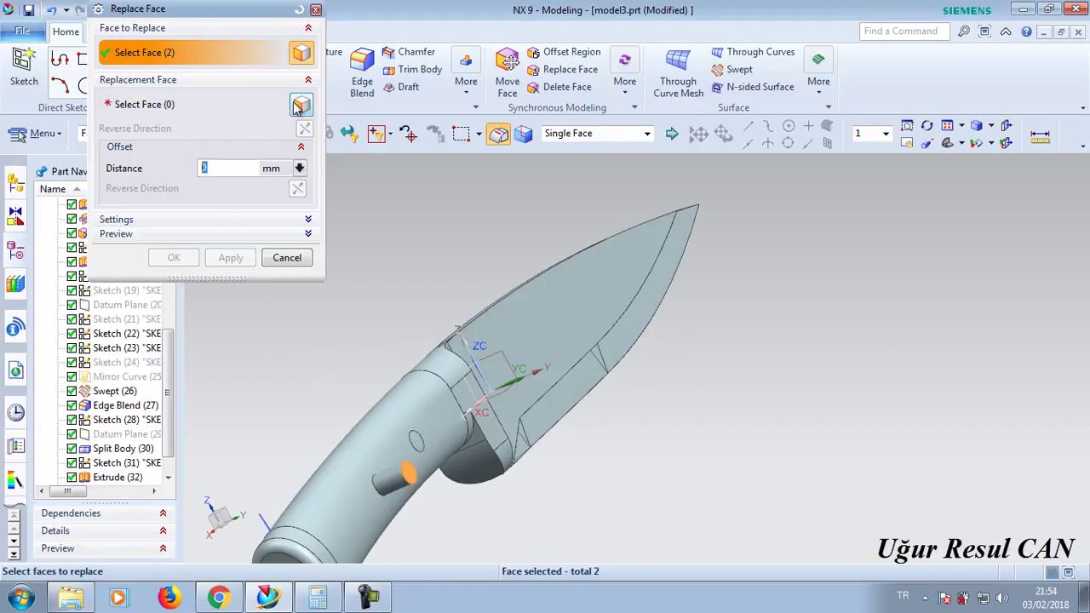
{"action": "middle_click", "coordinate": [380, 411]}
{"action": "left_click", "coordinate": [356, 433]}
{"action": "left_click", "coordinate": [230, 257]}
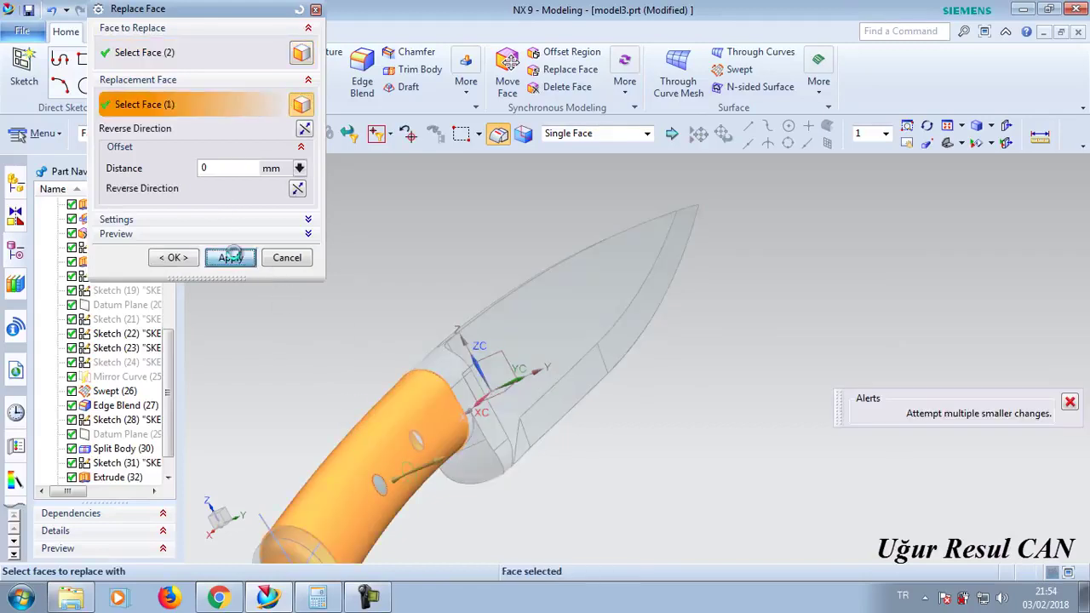
{"action": "left_click", "coordinate": [287, 258]}
{"action": "middle_click_drag", "start_coordinate": [497, 432], "coordinate": [444, 327]}
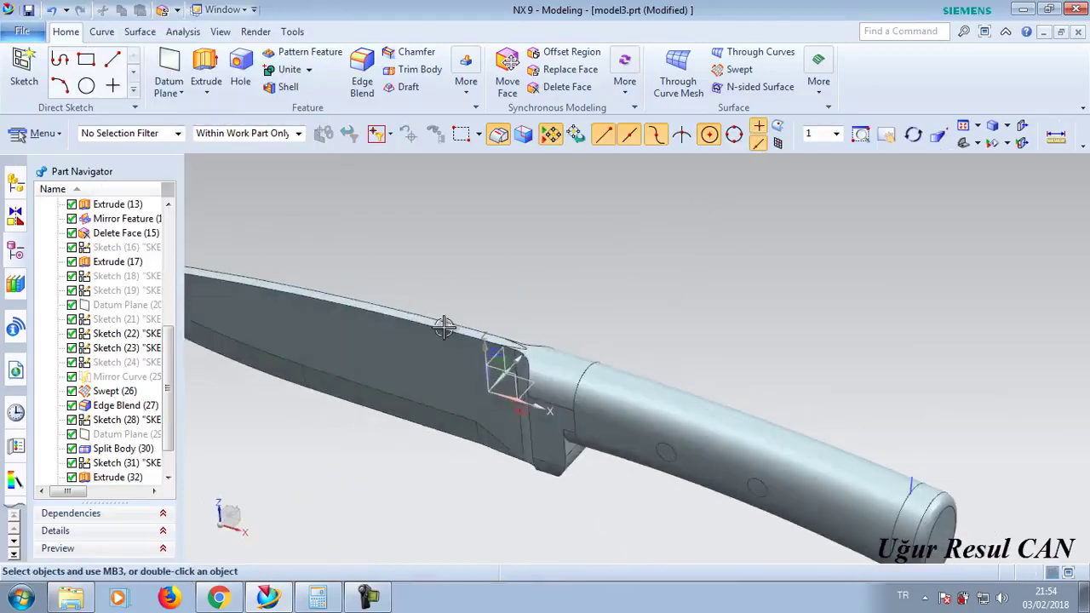
- Limit selection to Solid Body, collapse the ribbon with Ctrl+F1, and switch to True Shading
{"action": "left_click", "coordinate": [178, 134]}
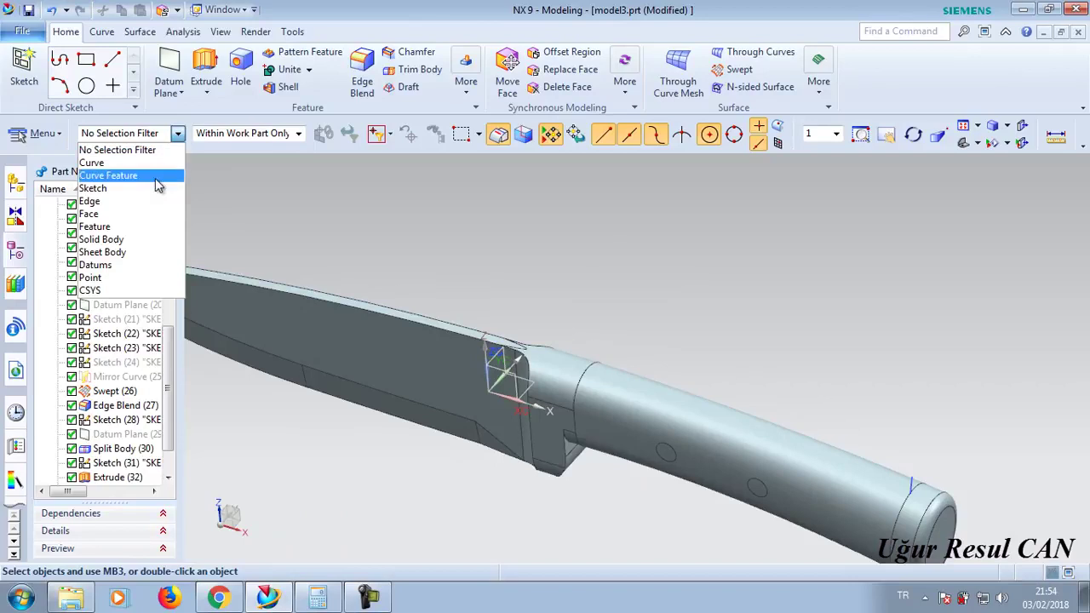
{"action": "left_click", "coordinate": [134, 242]}
{"action": "key", "text": "ctrl+F1"}
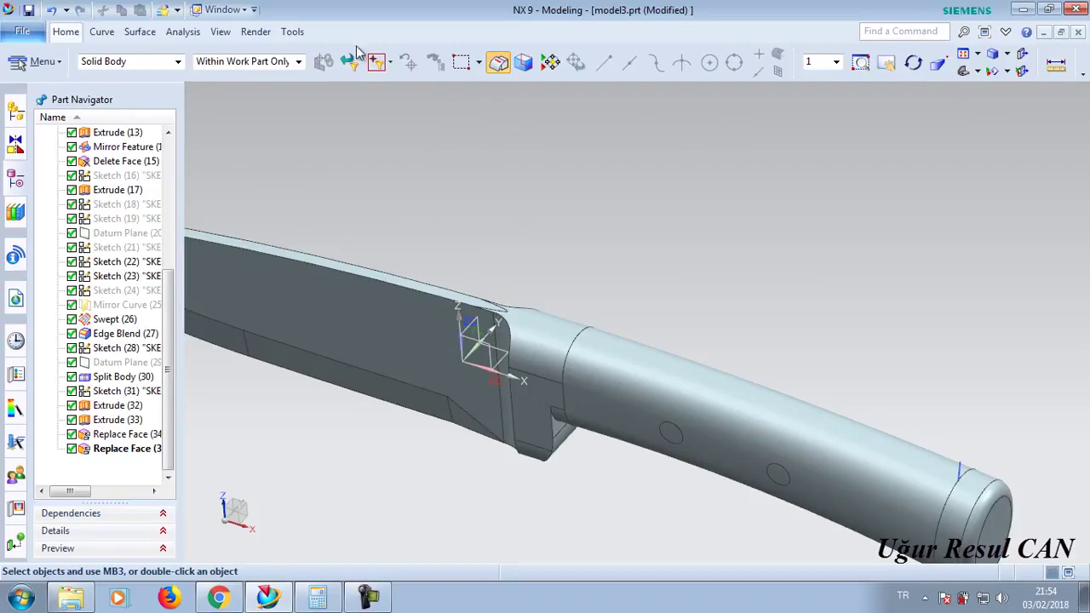
{"action": "left_click", "coordinate": [266, 38]}
{"action": "left_click", "coordinate": [25, 69]}
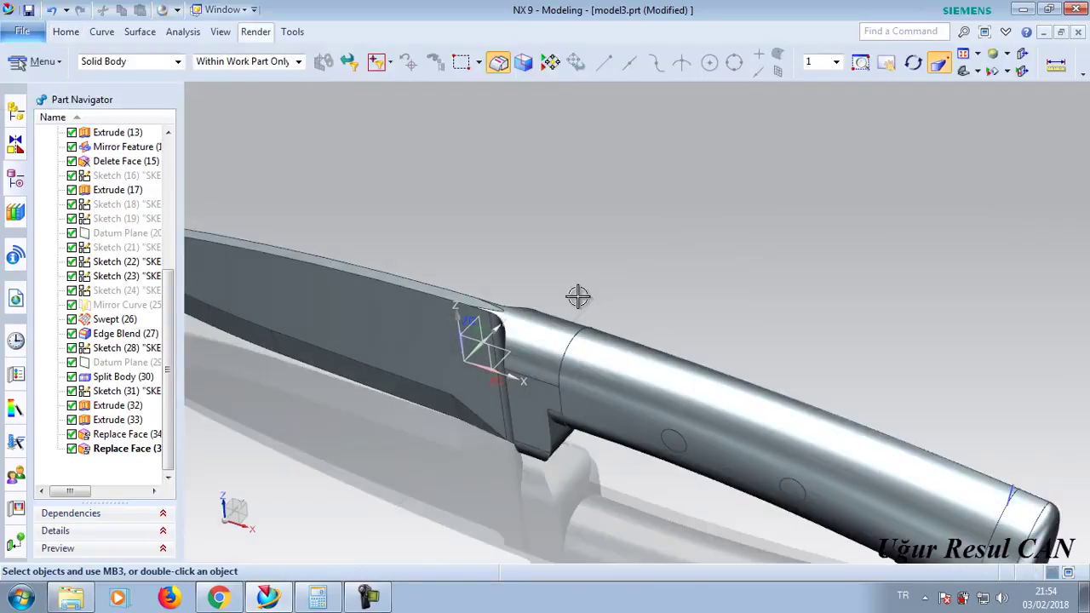
{"action": "middle_click_drag", "start_coordinate": [716, 367], "coordinate": [692, 216]}
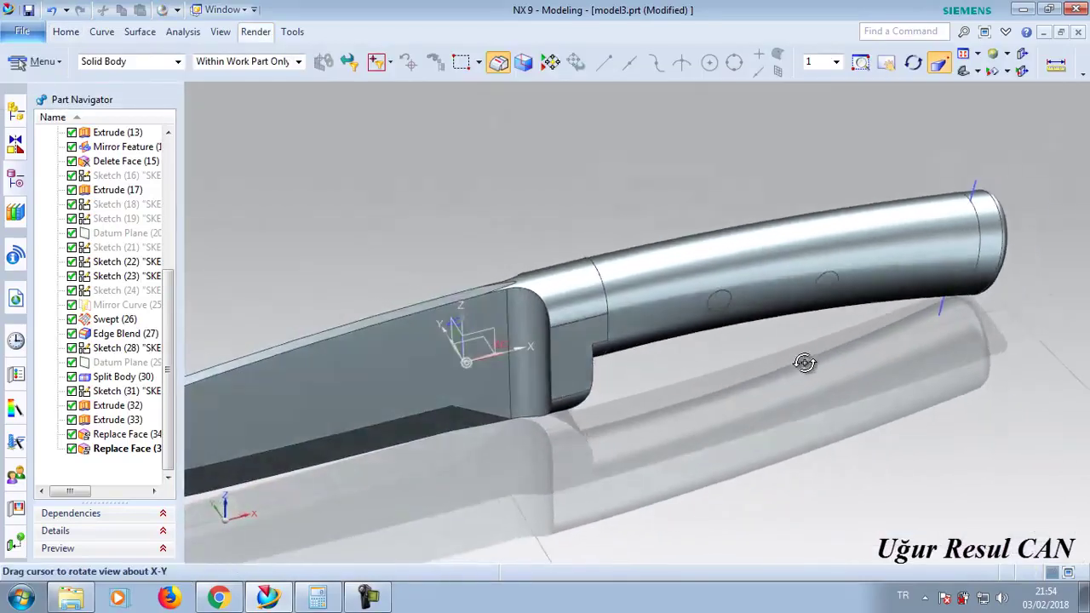
- Check the handle's material assignment and toggle full-screen view, leaving both unchanged
{"action": "right_click", "coordinate": [696, 252]}
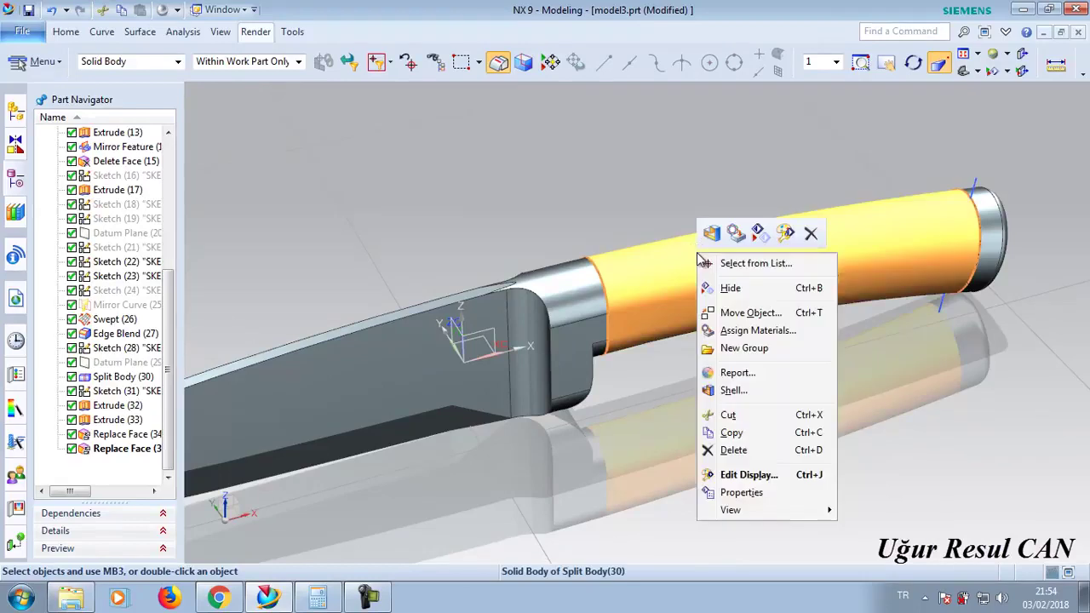
{"action": "left_click", "coordinate": [757, 331]}
{"action": "left_click", "coordinate": [328, 10]}
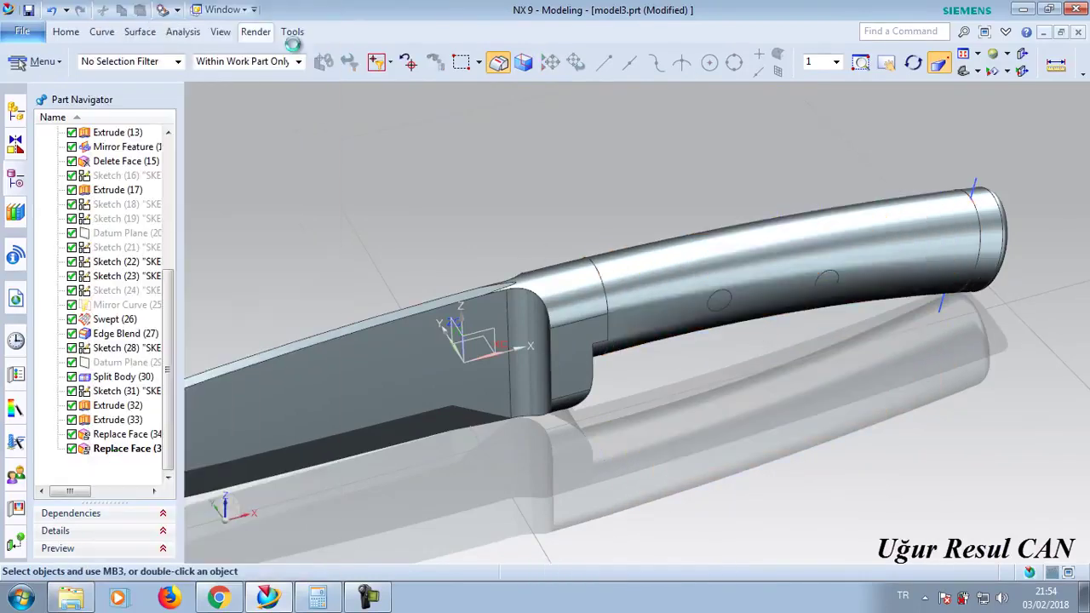
{"action": "left_click", "coordinate": [256, 34]}
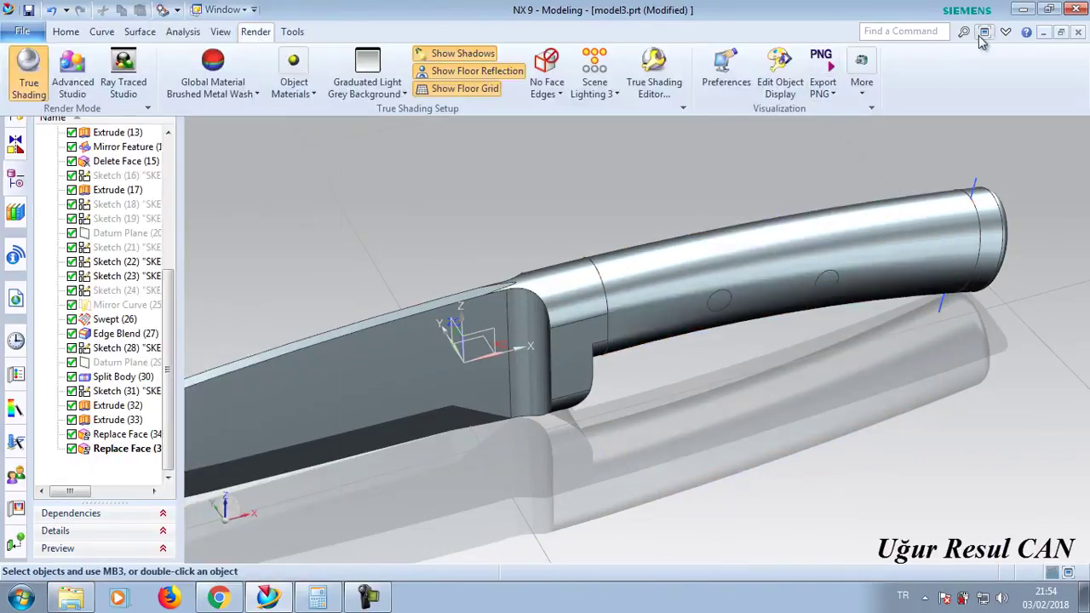
{"action": "left_click", "coordinate": [984, 34]}
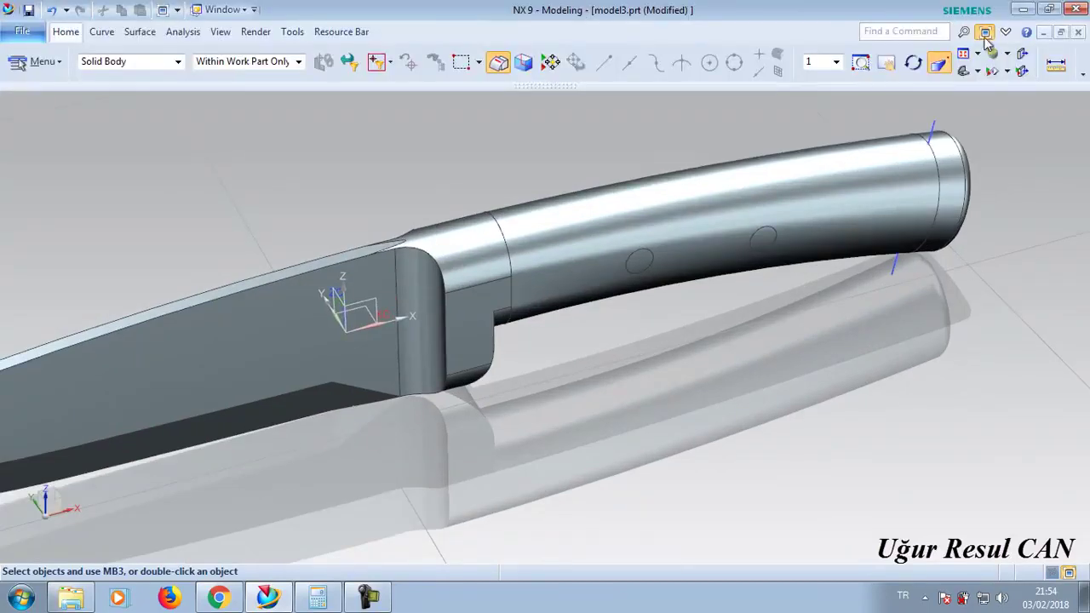
{"action": "left_click", "coordinate": [985, 34]}
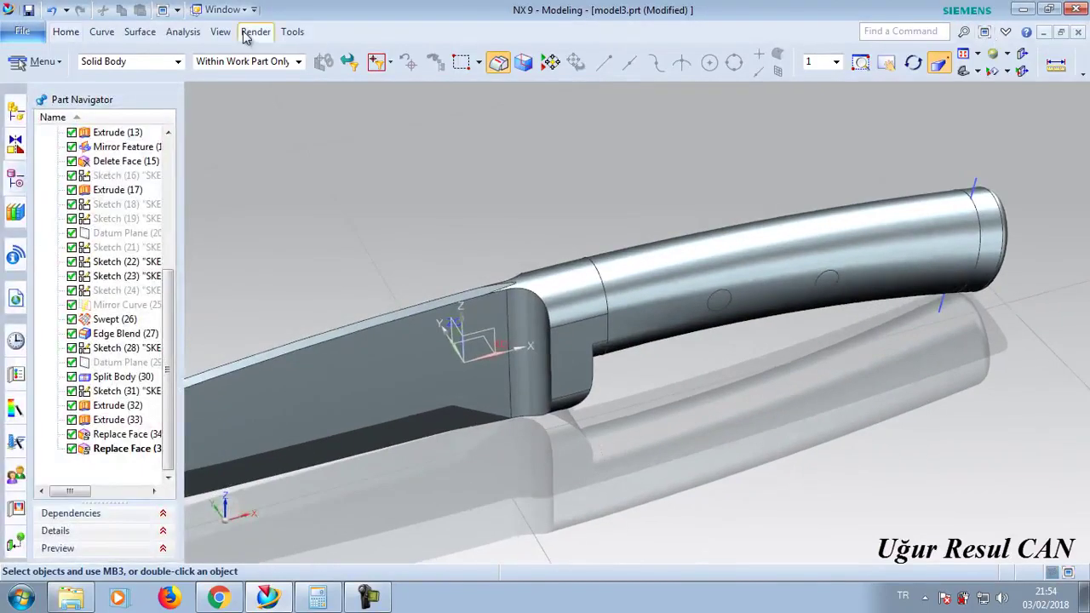
{"action": "left_click", "coordinate": [247, 34]}
- Colour the handle body orange with Edit Object Display
{"action": "left_click", "coordinate": [805, 85]}
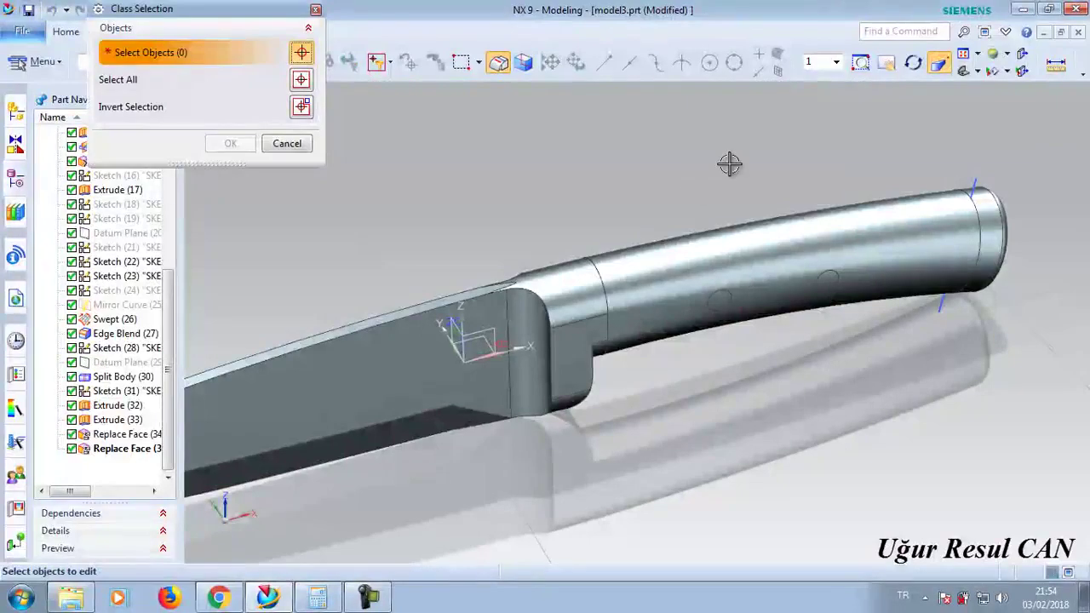
{"action": "left_click", "coordinate": [648, 279]}
{"action": "left_click", "coordinate": [219, 147]}
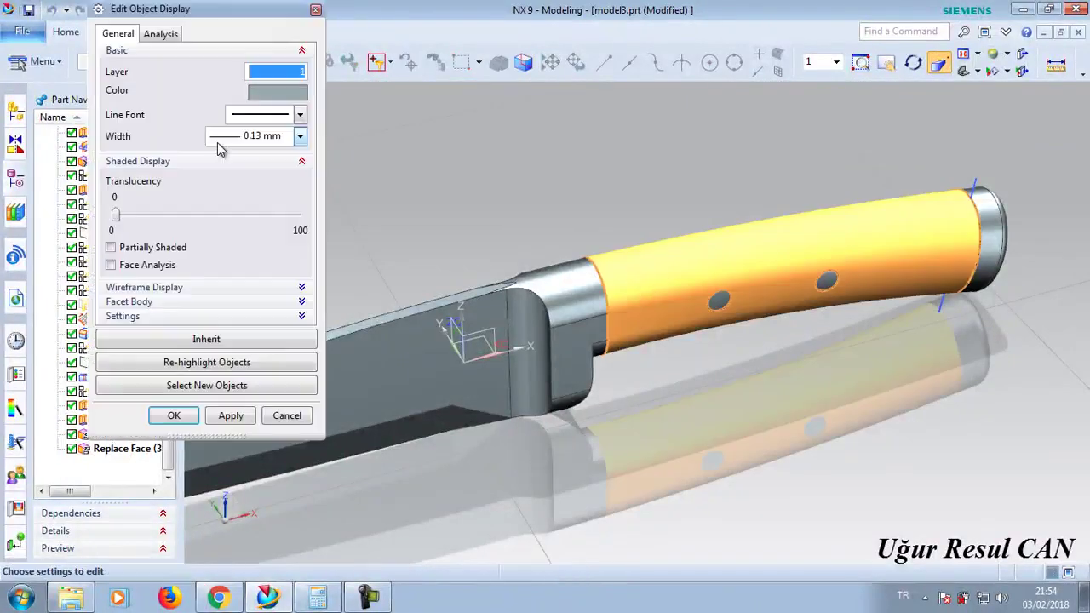
{"action": "left_click", "coordinate": [262, 92]}
{"action": "left_click", "coordinate": [156, 50]}
{"action": "left_click", "coordinate": [245, 556]}
{"action": "left_click", "coordinate": [231, 416]}
{"action": "left_click", "coordinate": [175, 415]}
- Open the blade's material assignment twice and close it without assigning a material
{"action": "left_click", "coordinate": [397, 346]}
{"action": "right_click", "coordinate": [397, 346]}
{"action": "left_click", "coordinate": [431, 158]}
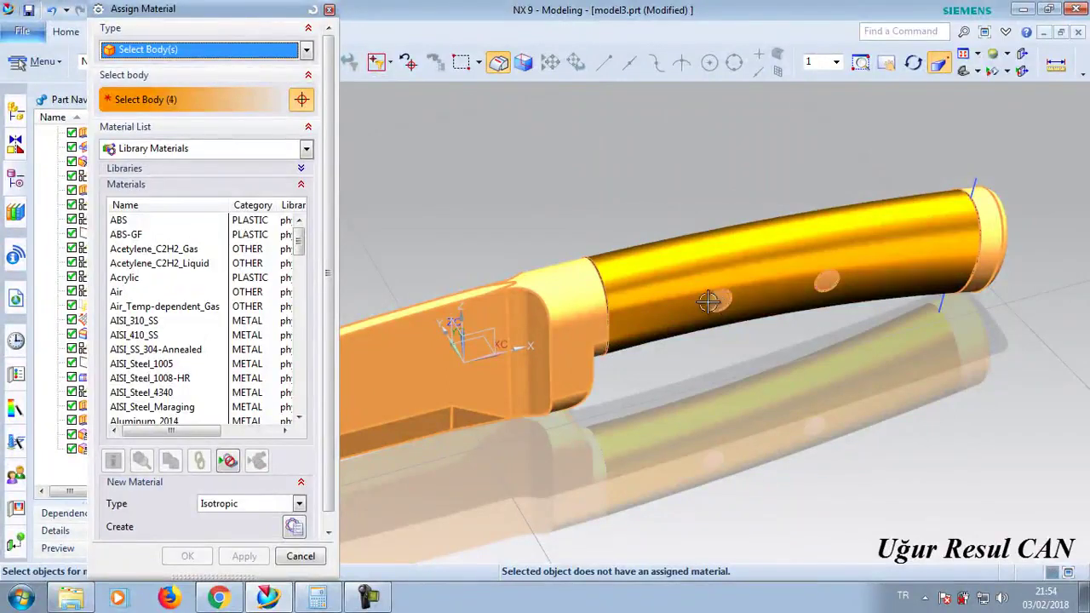
{"action": "left_click", "coordinate": [300, 556]}
{"action": "left_click", "coordinate": [450, 329]}
{"action": "right_click", "coordinate": [449, 329]}
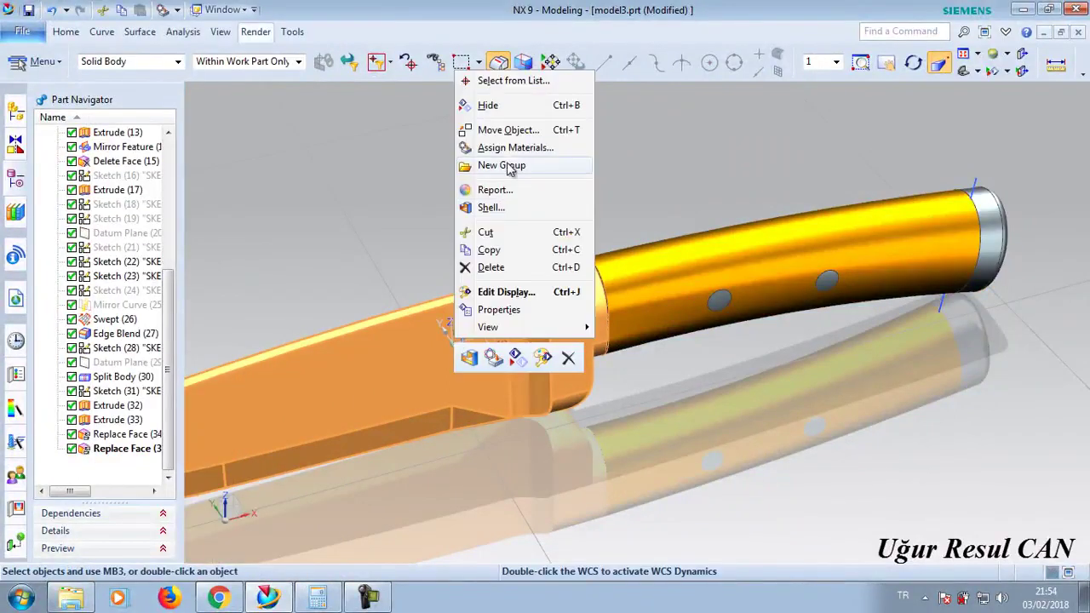
{"action": "left_click", "coordinate": [507, 153]}
{"action": "left_click", "coordinate": [316, 10]}
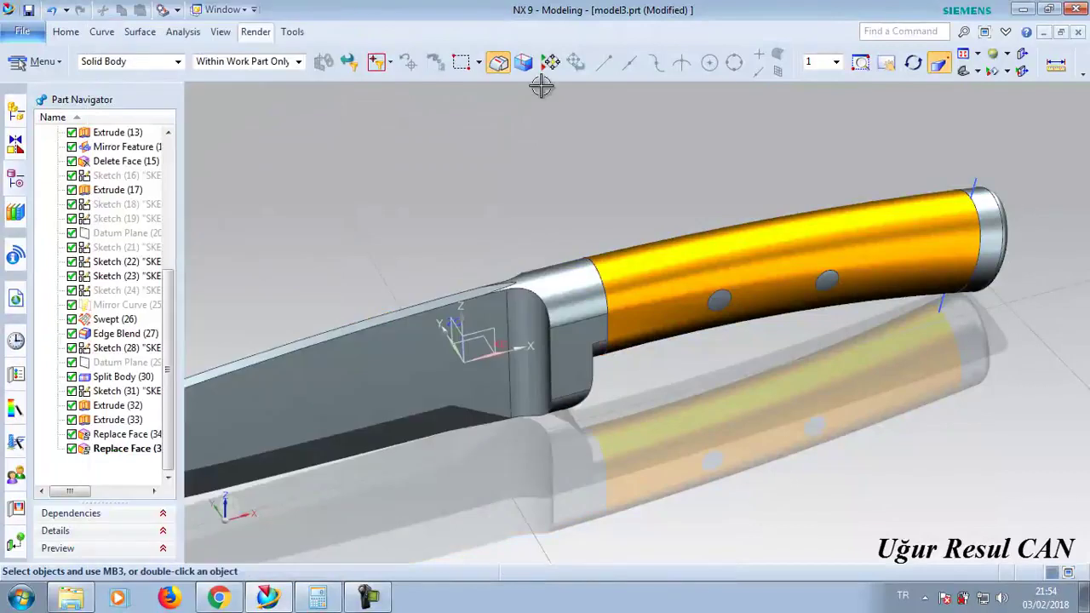
- Colour both rivet pins and the handle end cap grey with Edit Object Display
{"action": "left_click", "coordinate": [292, 32]}
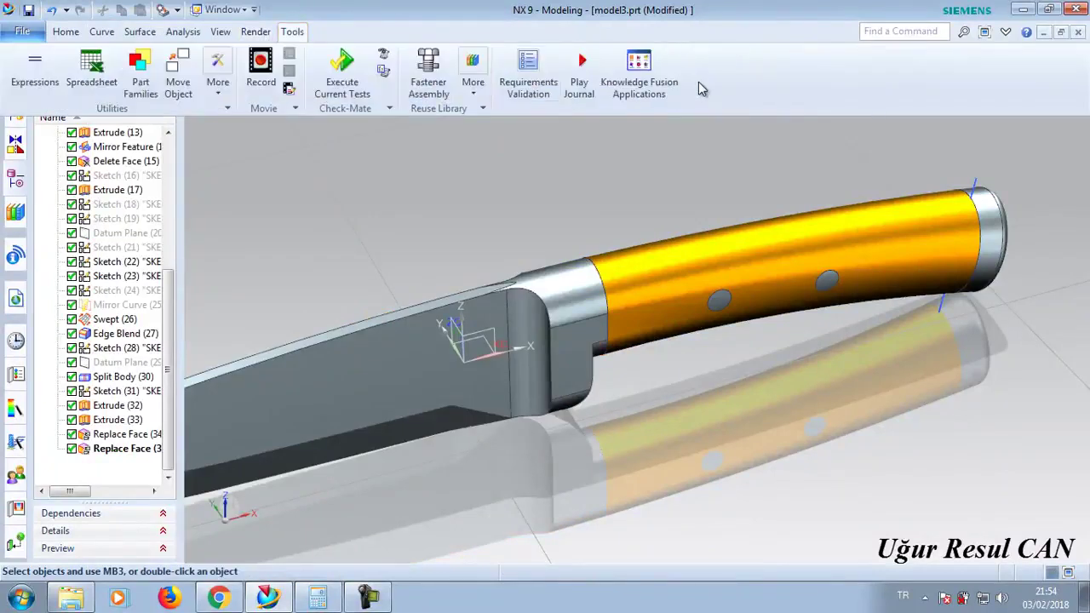
{"action": "left_click", "coordinate": [253, 31]}
{"action": "left_click", "coordinate": [777, 81]}
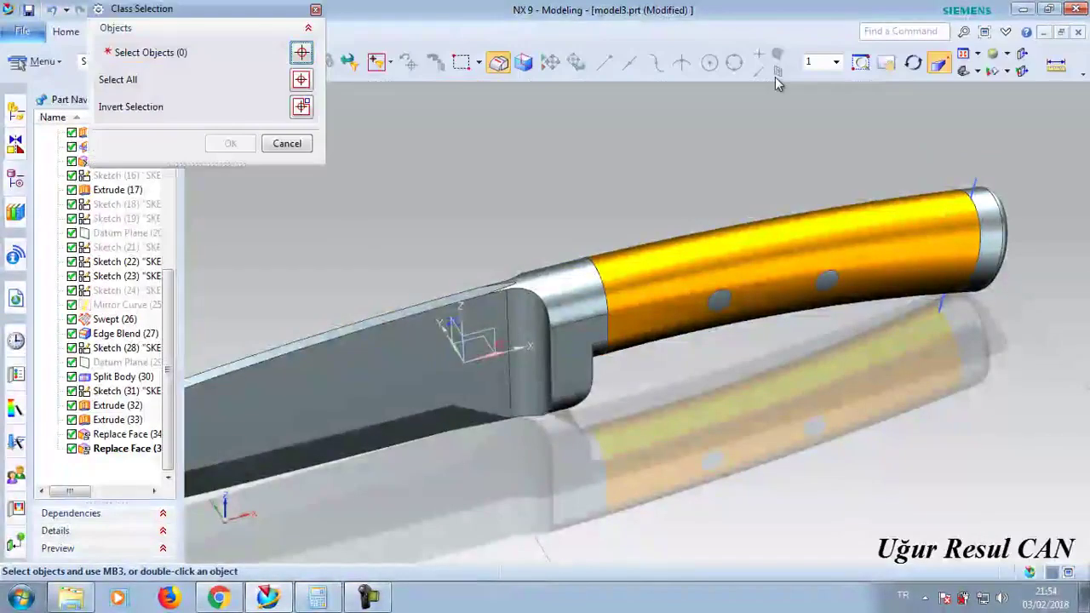
{"action": "left_click", "coordinate": [468, 290]}
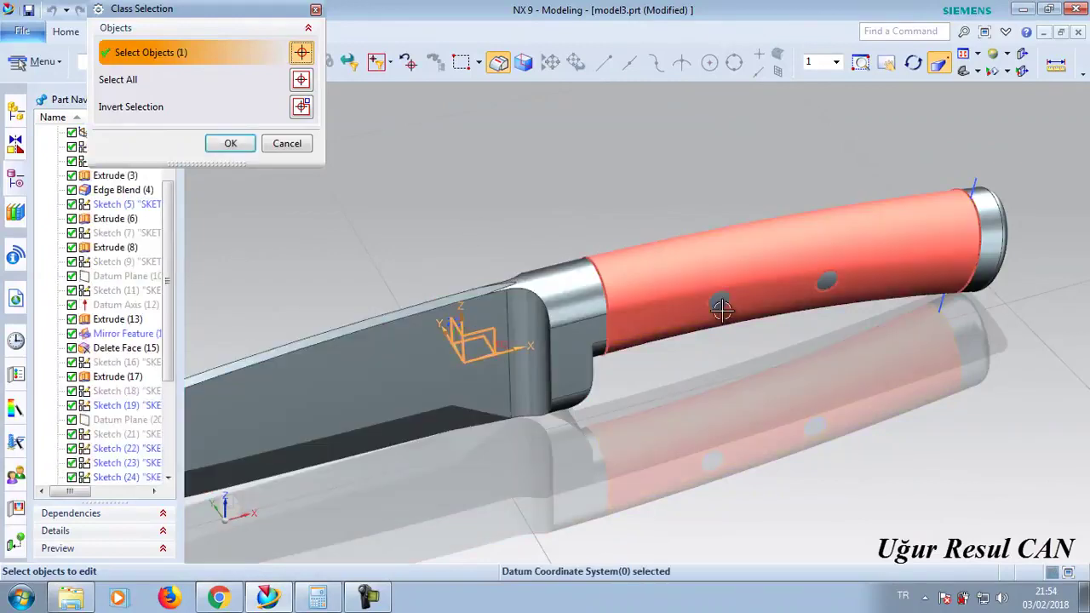
{"action": "left_click", "coordinate": [835, 281]}
{"action": "left_click", "coordinate": [835, 281]}
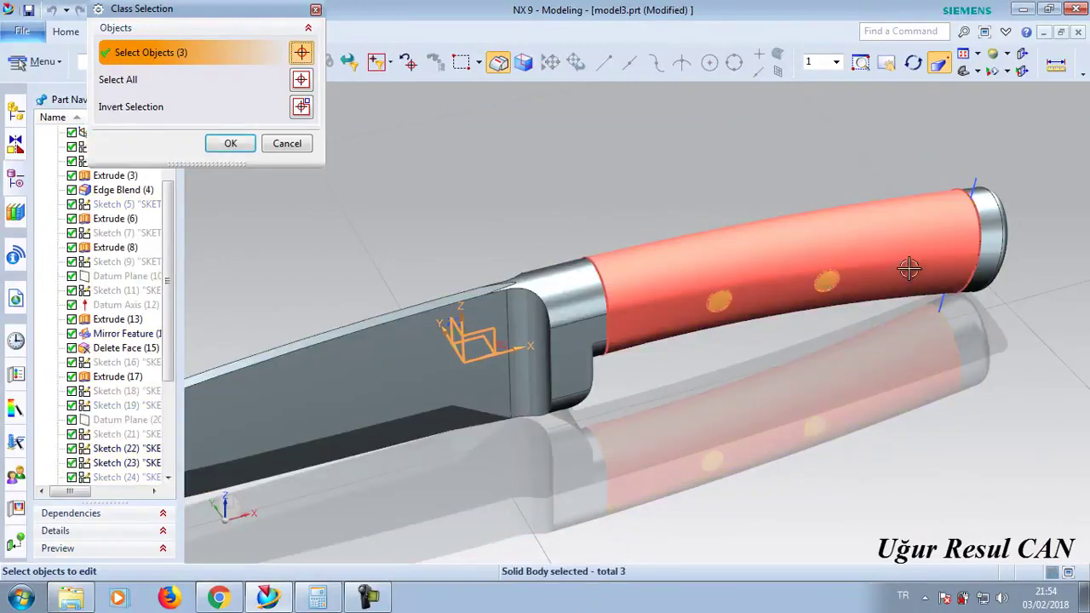
{"action": "left_click", "coordinate": [987, 241]}
{"action": "left_click", "coordinate": [231, 145]}
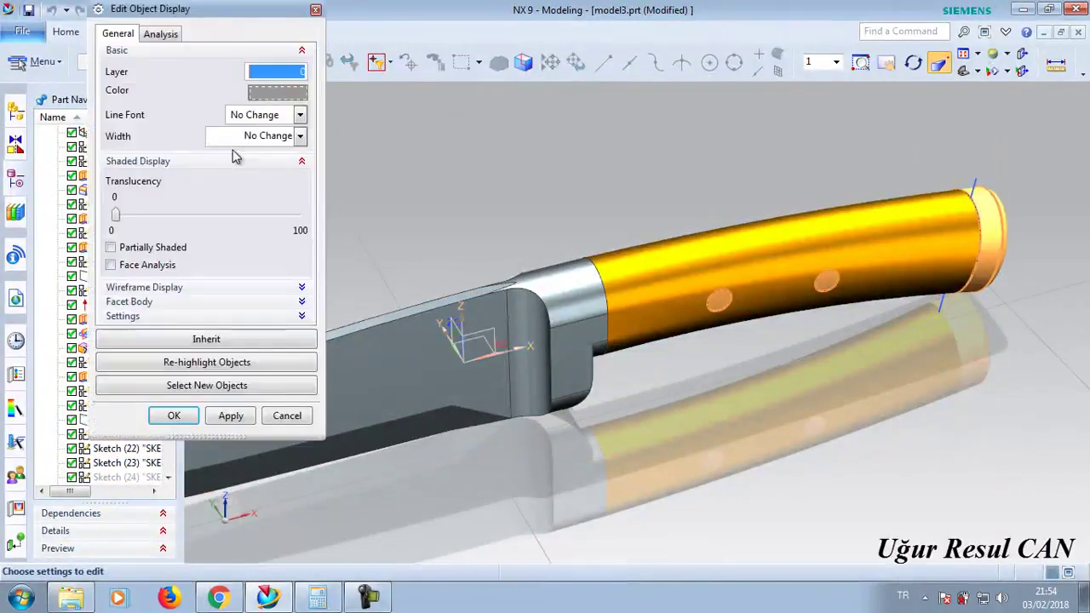
{"action": "left_click", "coordinate": [277, 96]}
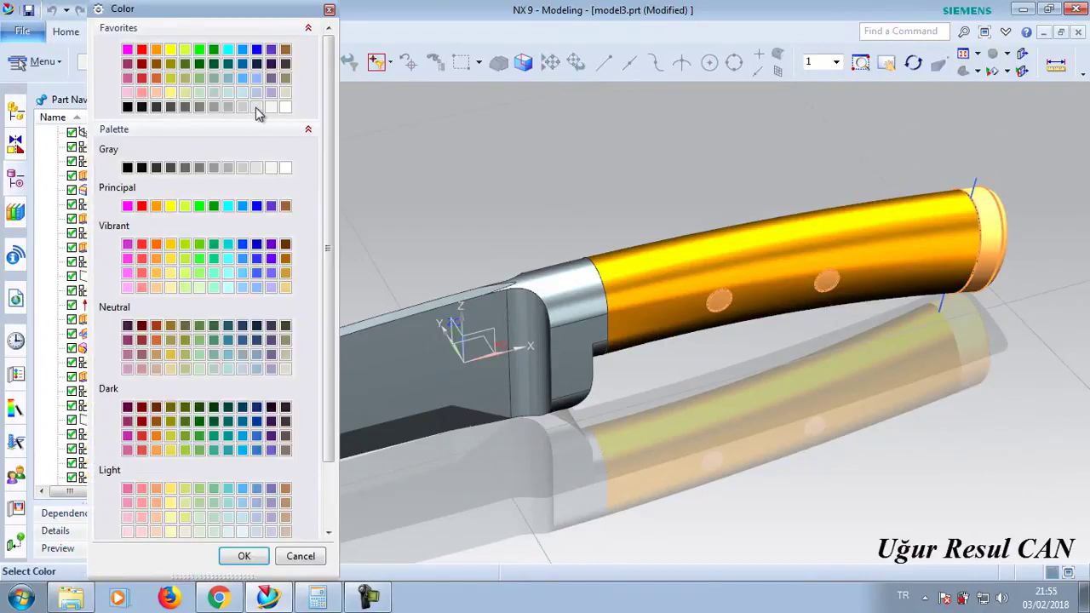
{"action": "left_click", "coordinate": [253, 556]}
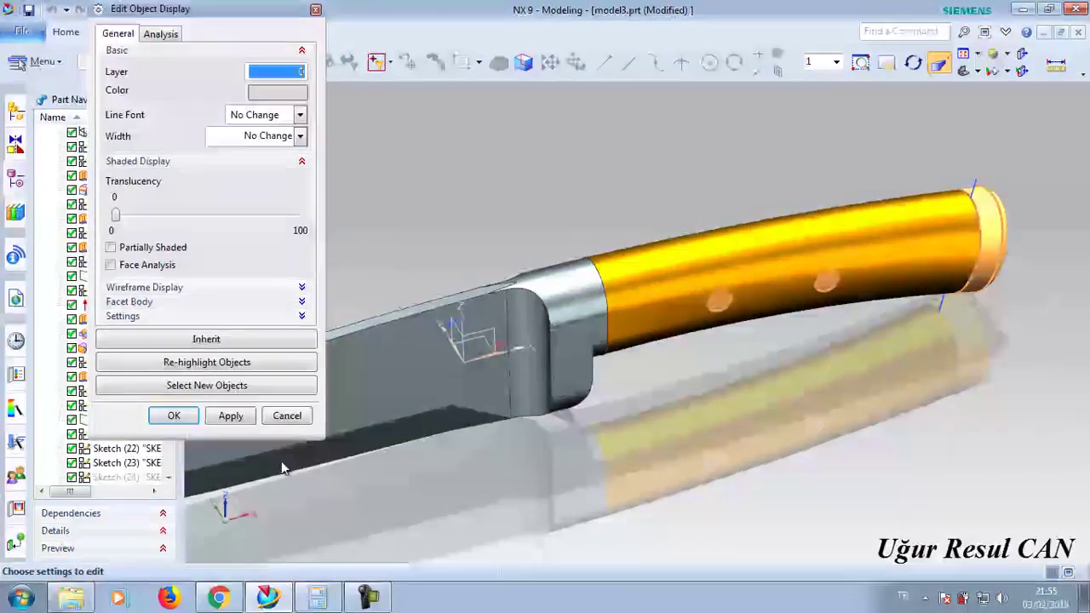
{"action": "left_click", "coordinate": [229, 414]}
{"action": "left_click", "coordinate": [170, 415]}
- Orbit and zoom to inspect the recoloured knife from the handle end
{"action": "mouse_move", "coordinate": [460, 337]}
{"action": "middle_mouse_down"}
{"action": "mouse_move", "coordinate": [474, 359]}
{"action": "mouse_move", "coordinate": [540, 383]}
{"action": "mouse_move", "coordinate": [653, 394]}
{"action": "mouse_move", "coordinate": [696, 457]}
{"action": "mouse_move", "coordinate": [807, 467]}
{"action": "mouse_move", "coordinate": [786, 519]}
{"action": "middle_mouse_up"}
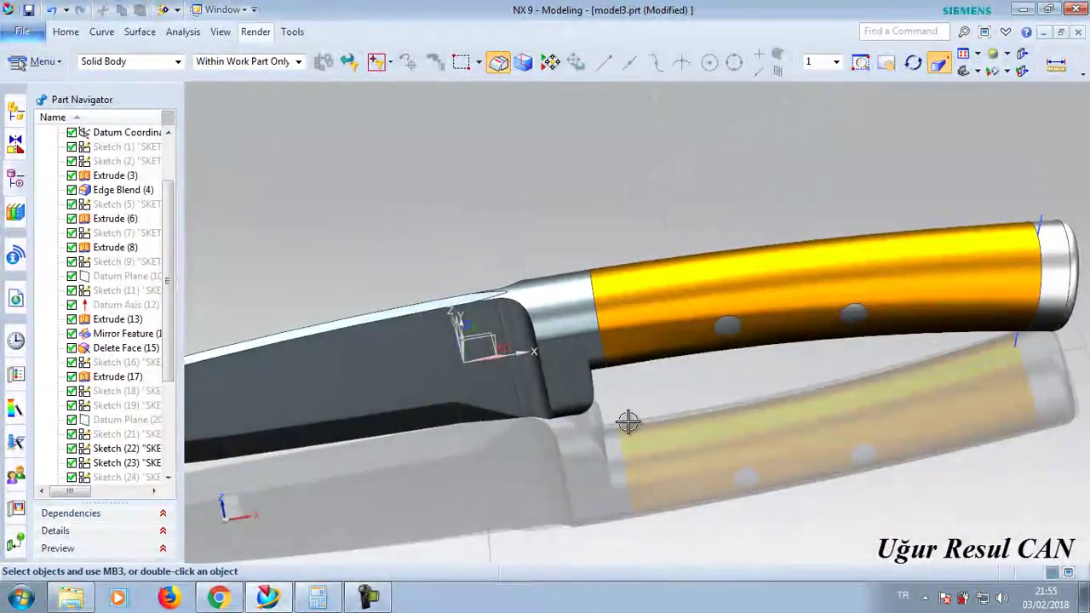
{"action": "scroll", "coordinate": [650, 316], "scroll_direction": "up", "scroll_amount": 2}
{"action": "scroll", "coordinate": [693, 343], "scroll_direction": "up", "scroll_amount": 2}
{"action": "mouse_move", "coordinate": [693, 343]}
{"action": "middle_mouse_down"}
{"action": "mouse_move", "coordinate": [711, 363]}
{"action": "mouse_move", "coordinate": [755, 324]}
{"action": "mouse_move", "coordinate": [787, 338]}
{"action": "mouse_move", "coordinate": [797, 303]}
{"action": "middle_mouse_up"}
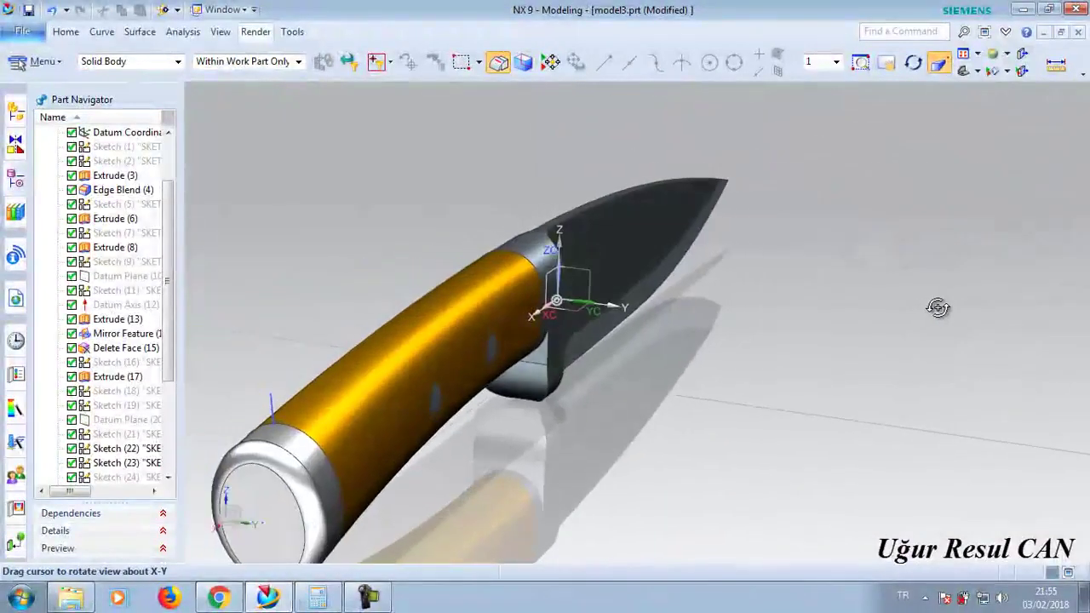